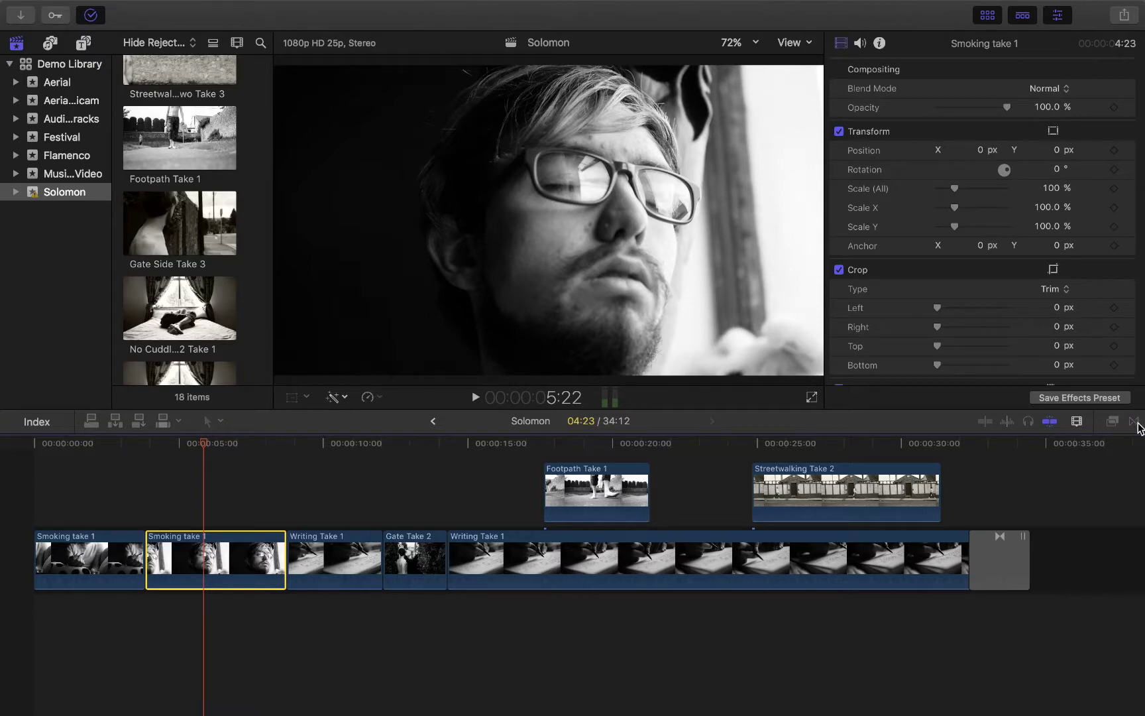
Step: Switch from the Transitions browser to the Effects browser listing 127 installed effects
left_click(1135, 422)
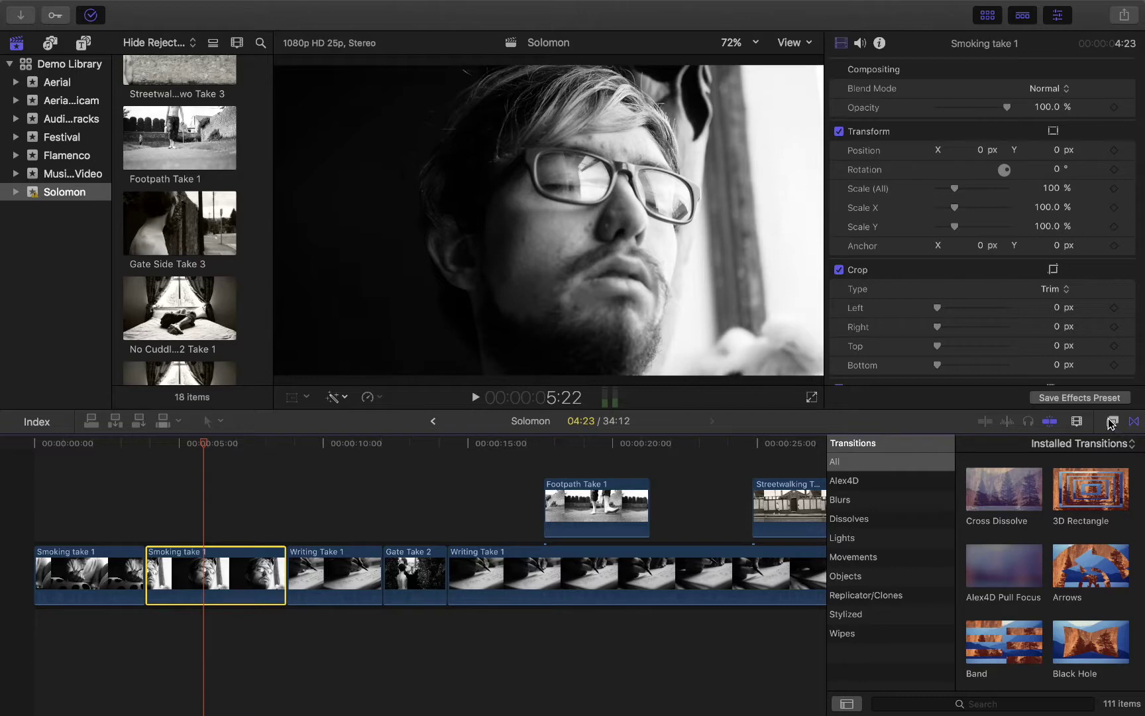
left_click(1115, 424)
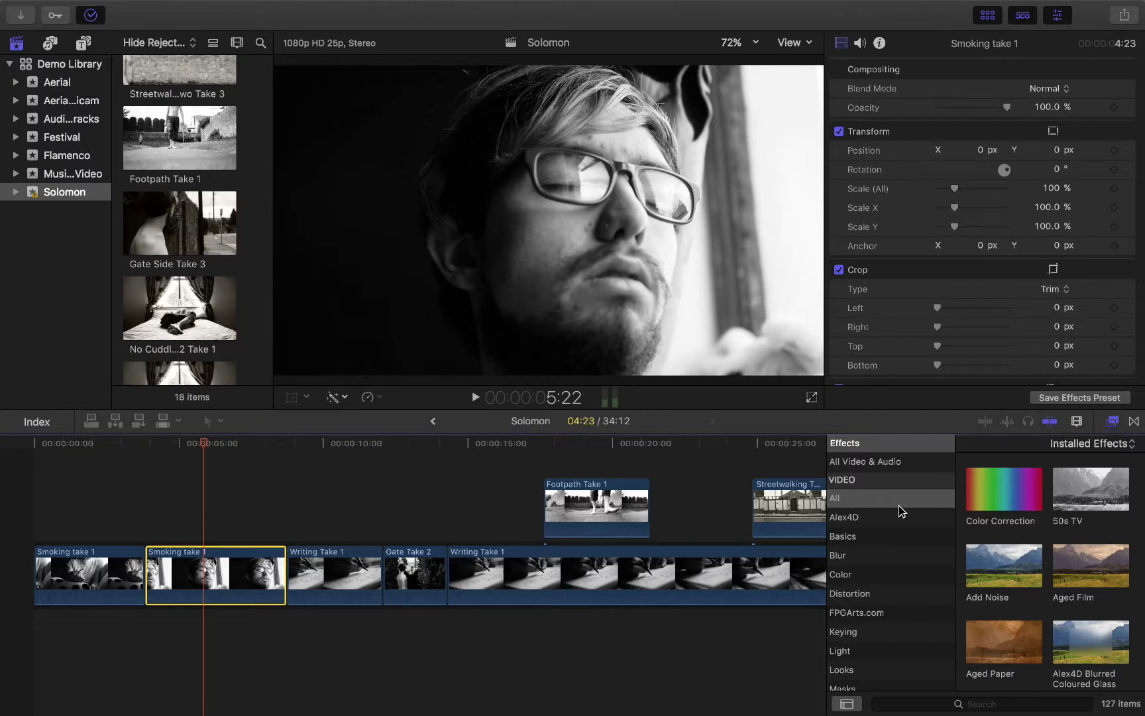
scroll(883, 613, "down", 1)
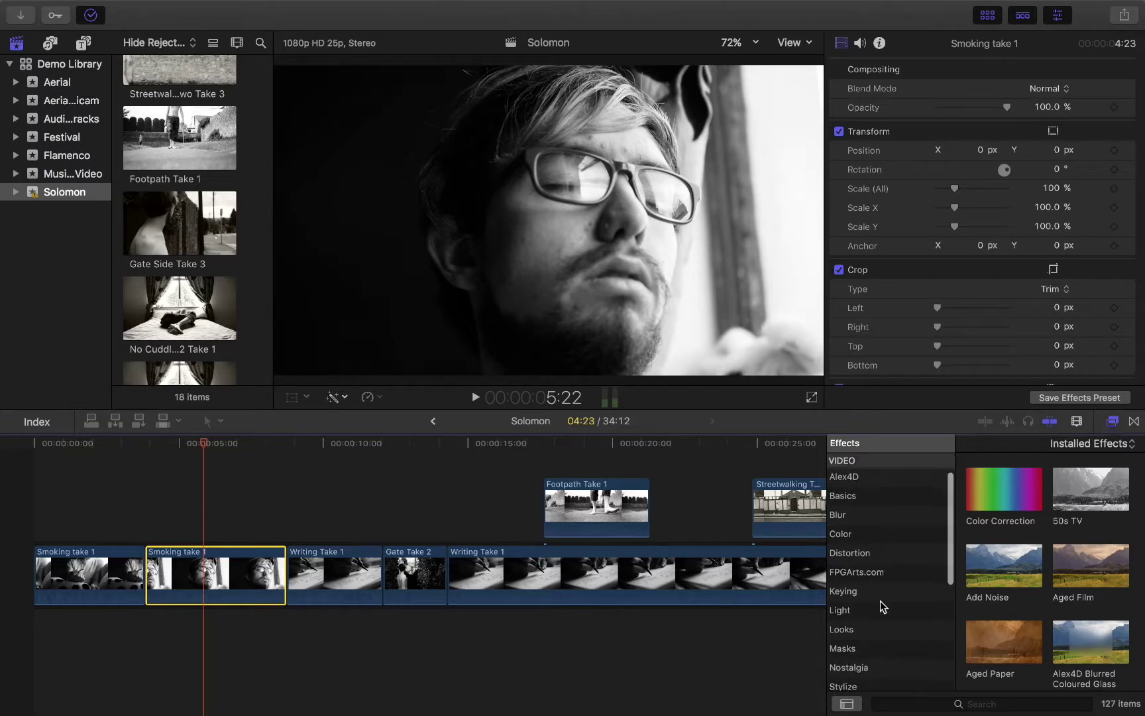
scroll(884, 609, "up", 1)
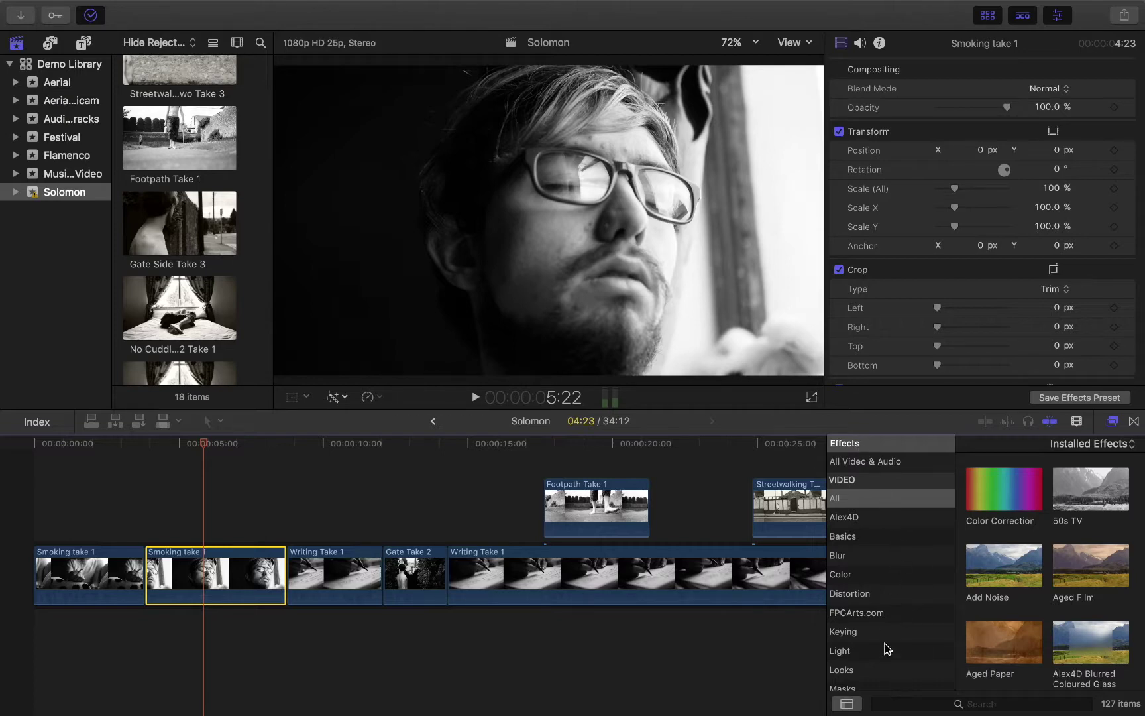
left_click(859, 462)
left_click(872, 500)
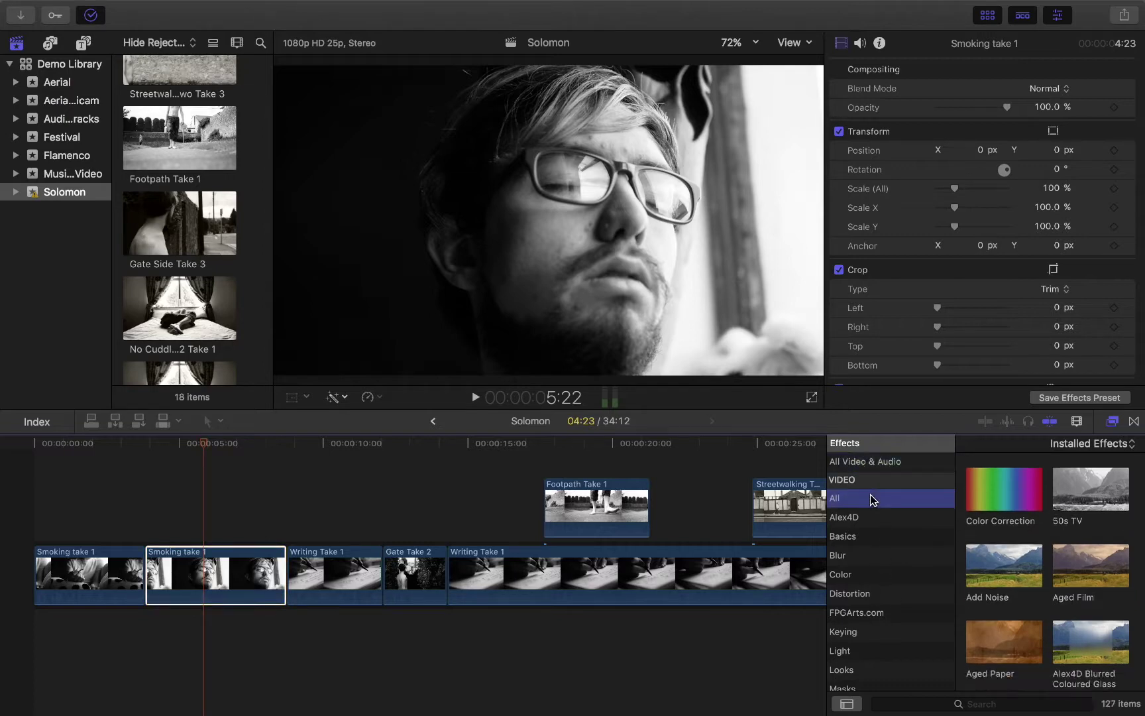
scroll(880, 542, "down", 10)
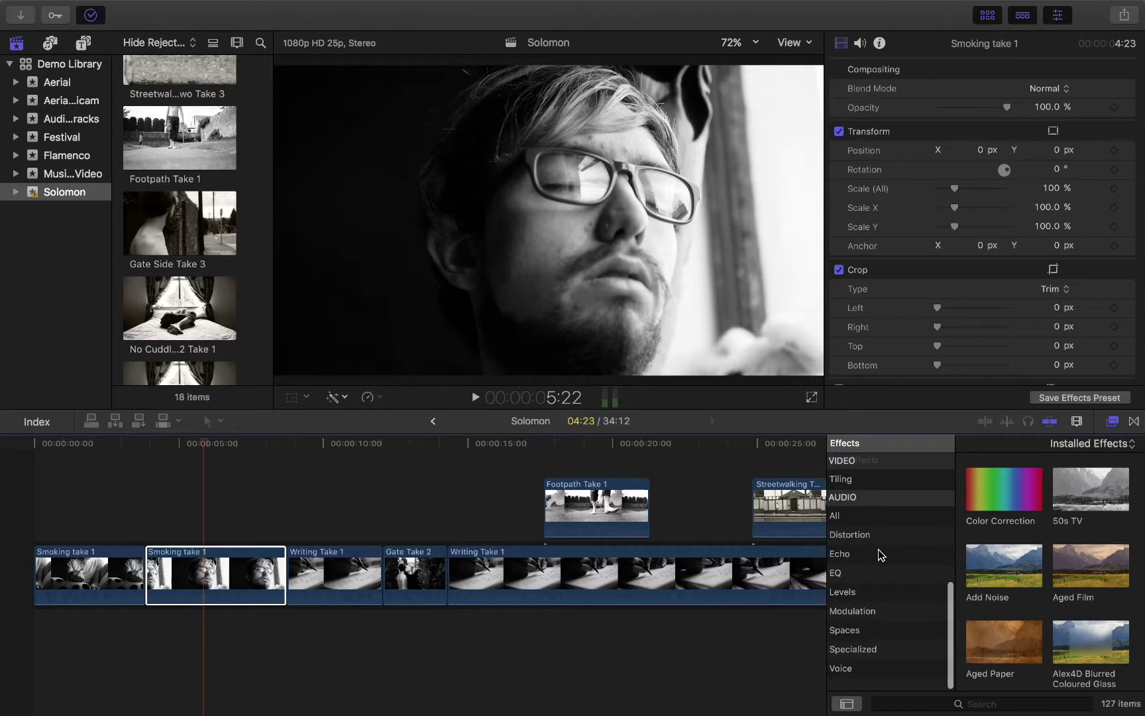
left_click(885, 530)
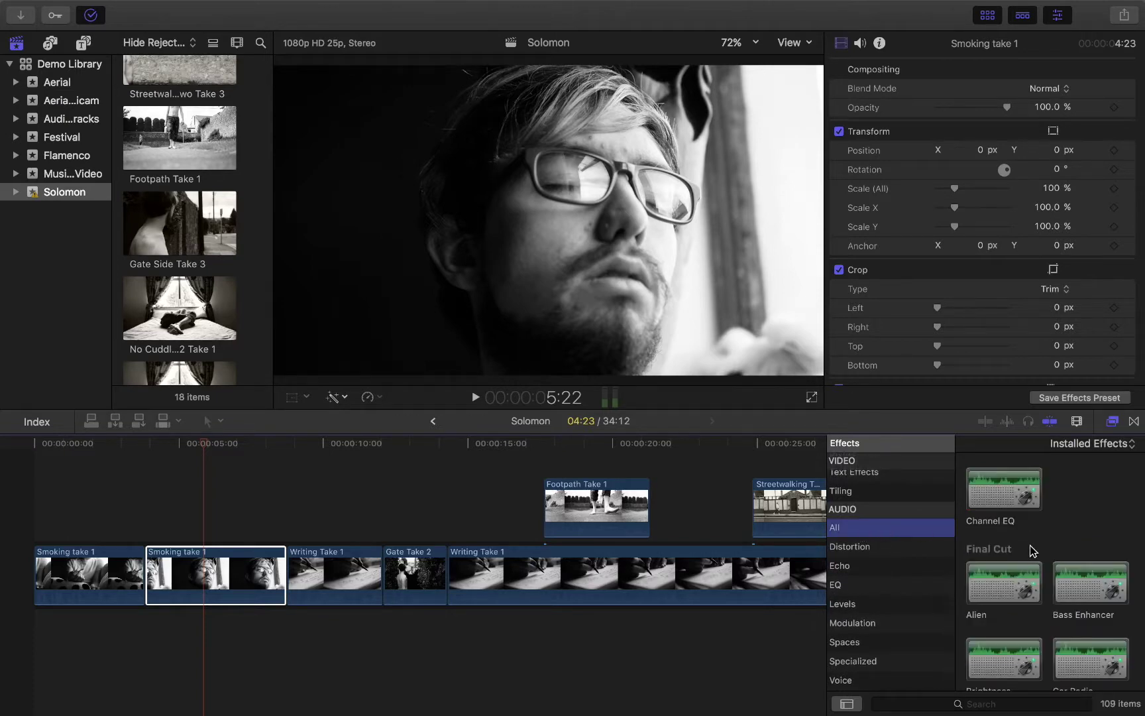
scroll(1021, 570, "down", 5)
scroll(1019, 579, "down", 3)
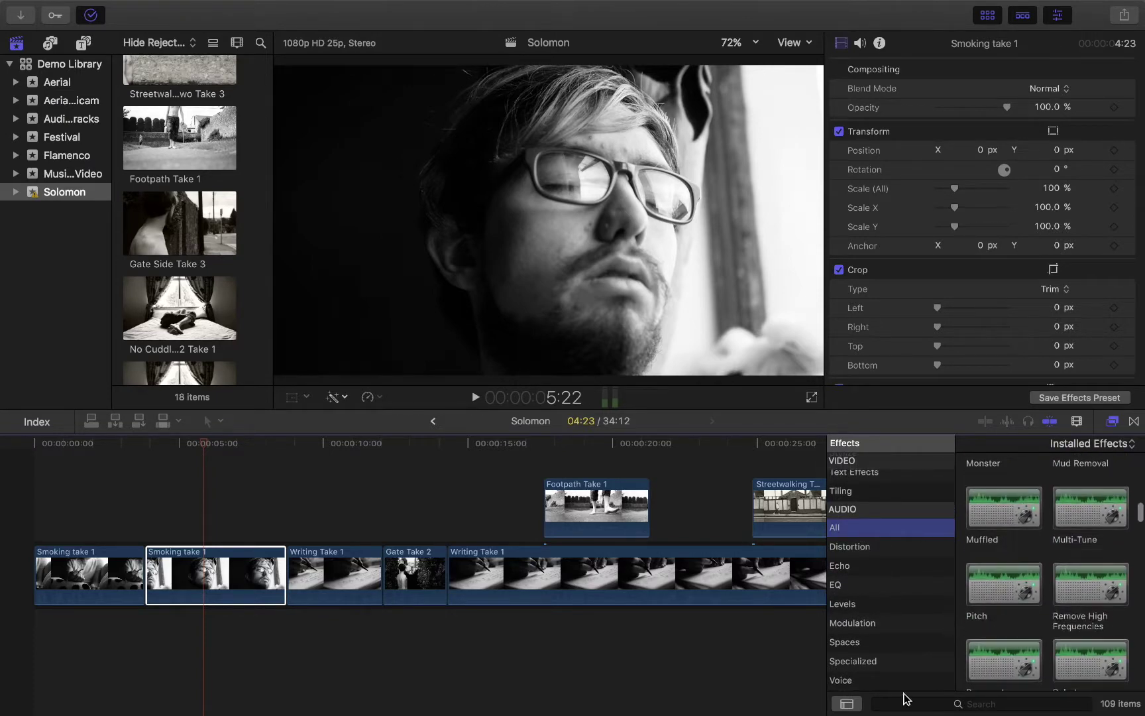
left_click(873, 547)
left_click(870, 567)
left_click(870, 586)
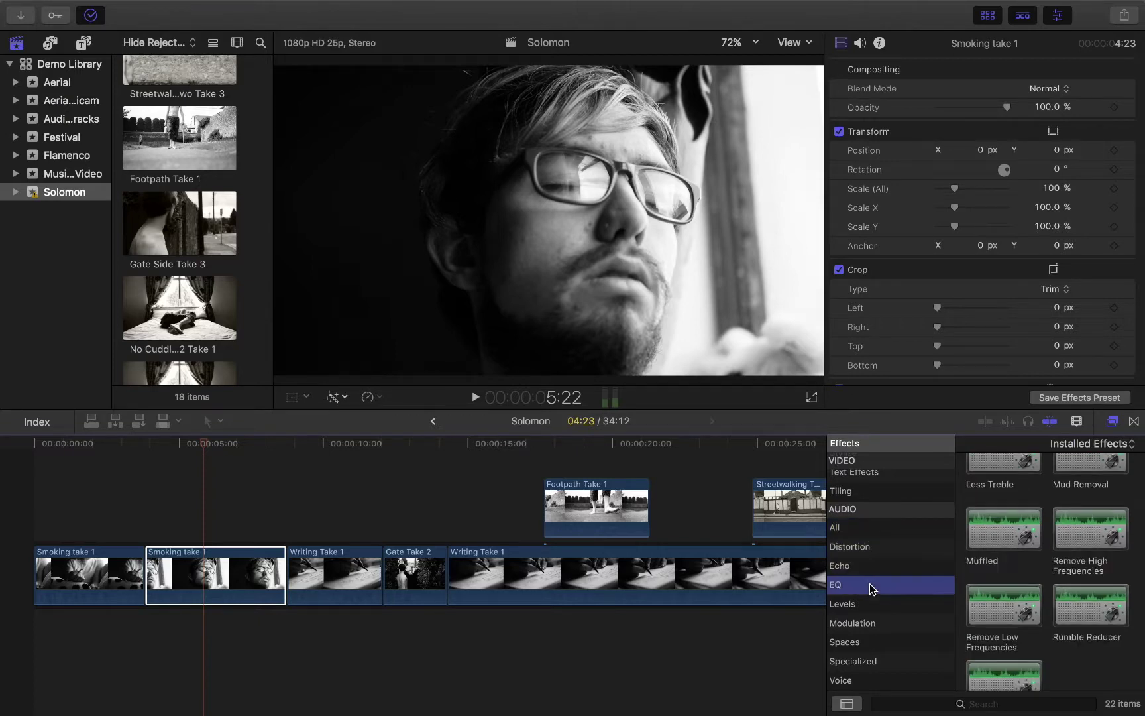
left_click(872, 604)
scroll(869, 604, "up", 5)
scroll(867, 603, "up", 3)
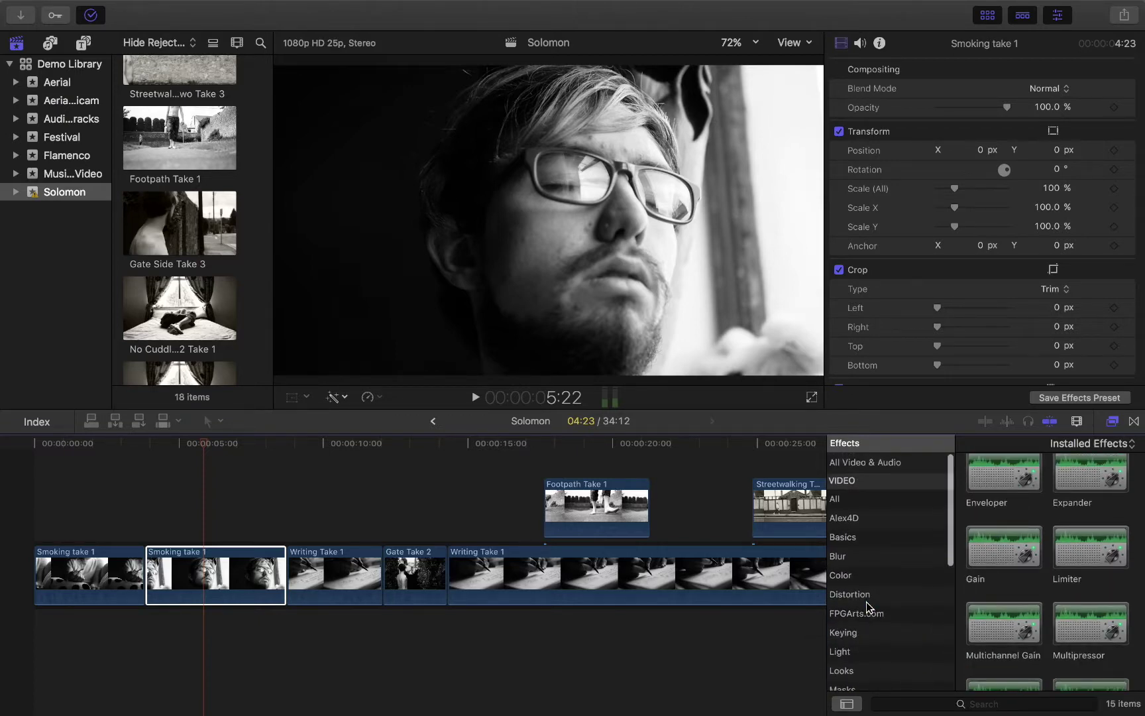
left_click(867, 498)
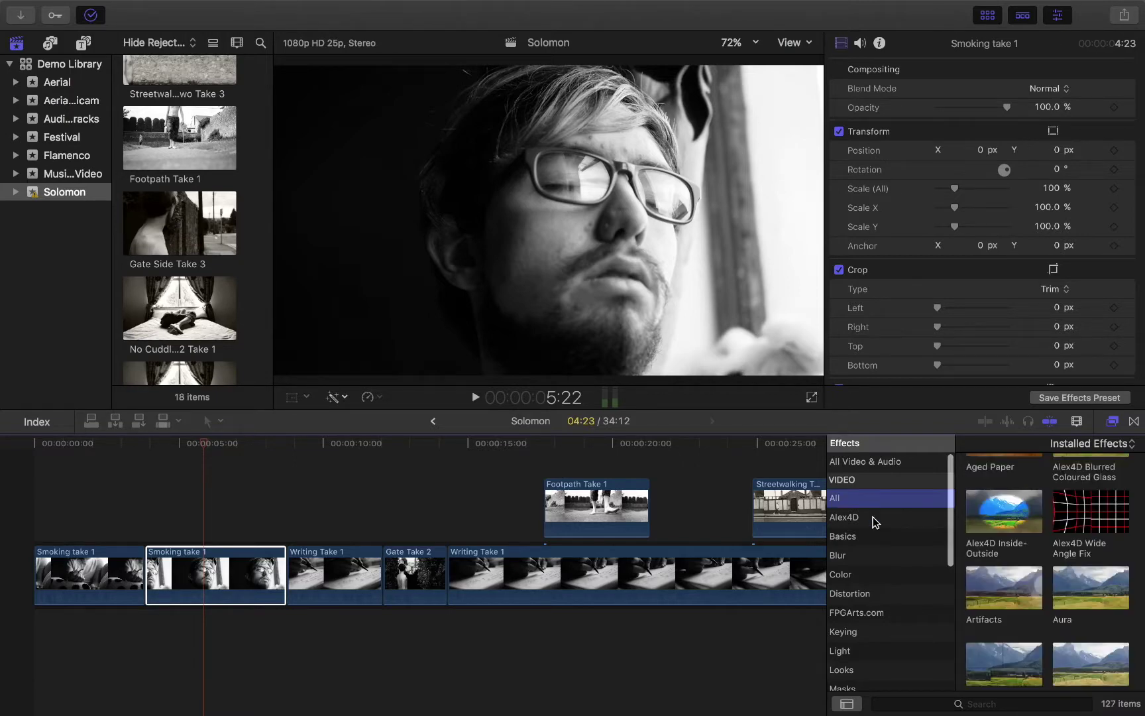
left_click(874, 519)
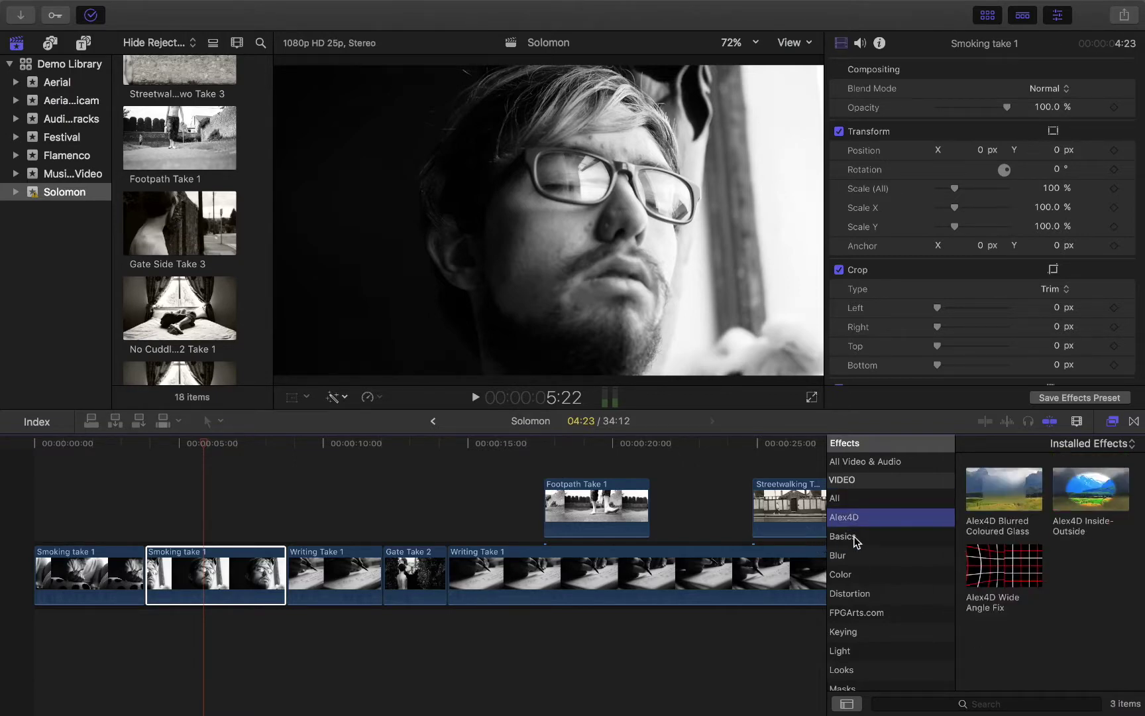
left_click(874, 536)
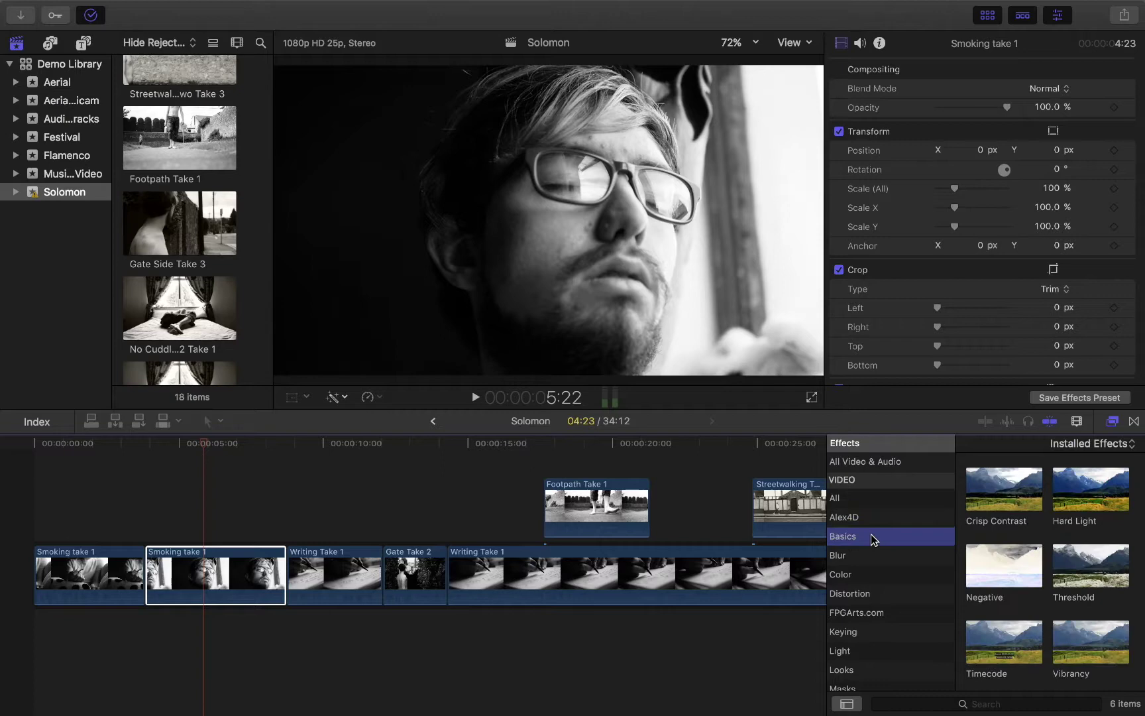
left_click(871, 581)
scroll(877, 600, "down", 3)
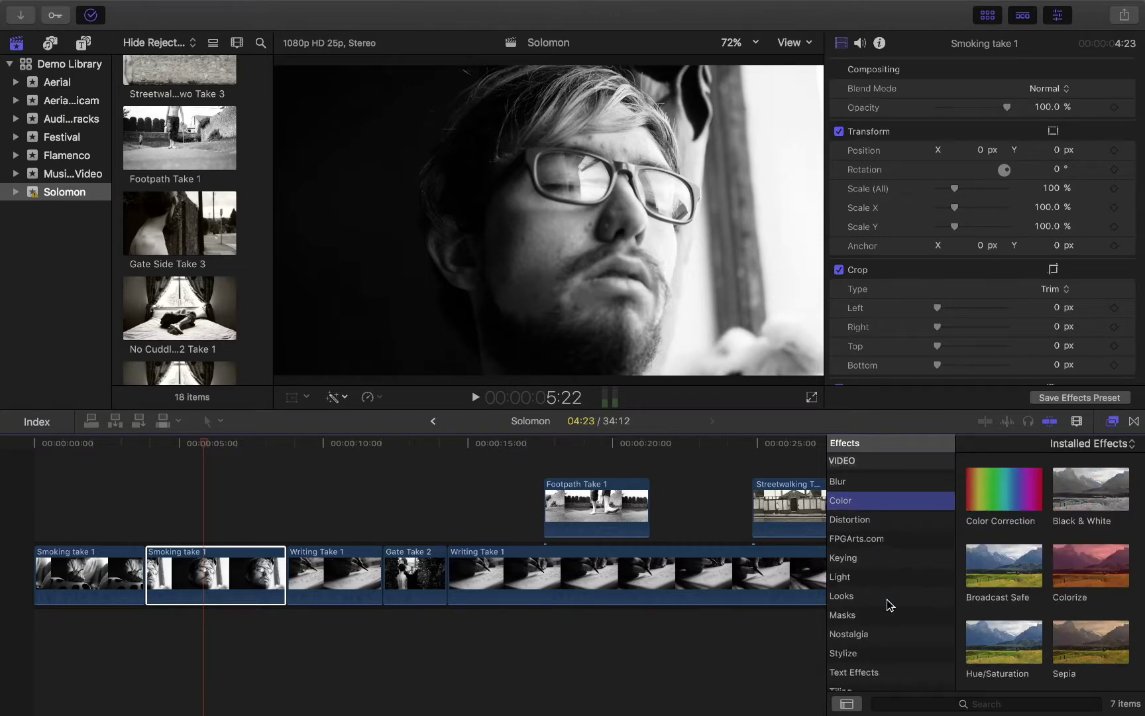
left_click(851, 560)
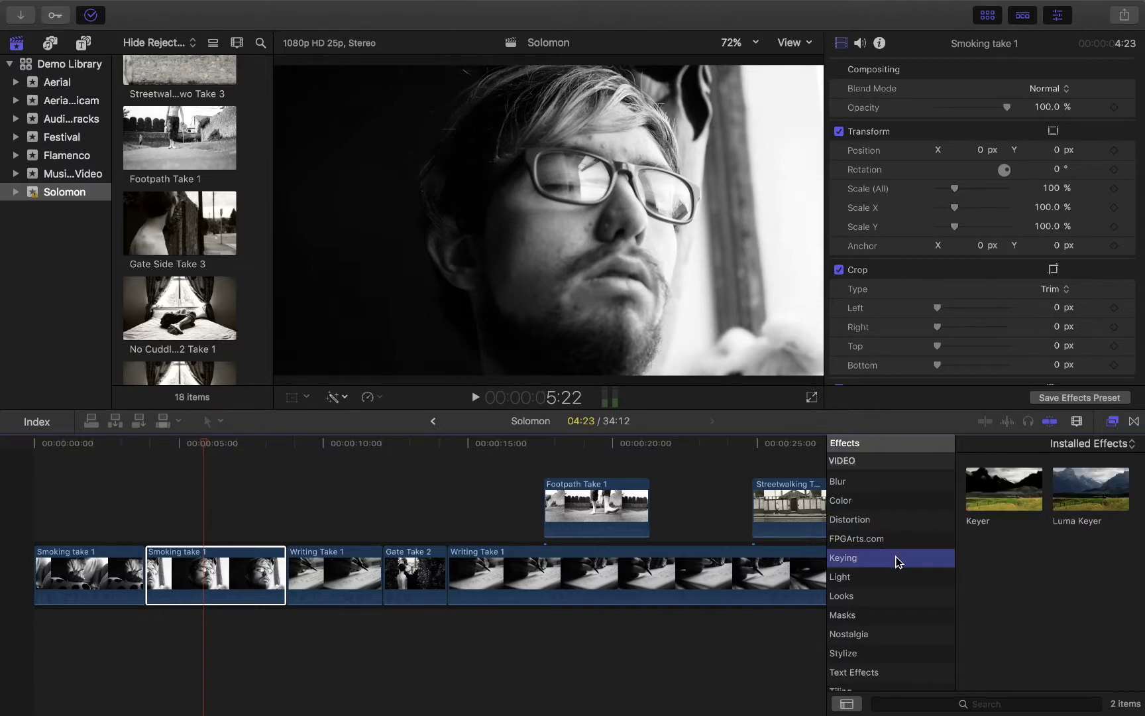
left_click(853, 540)
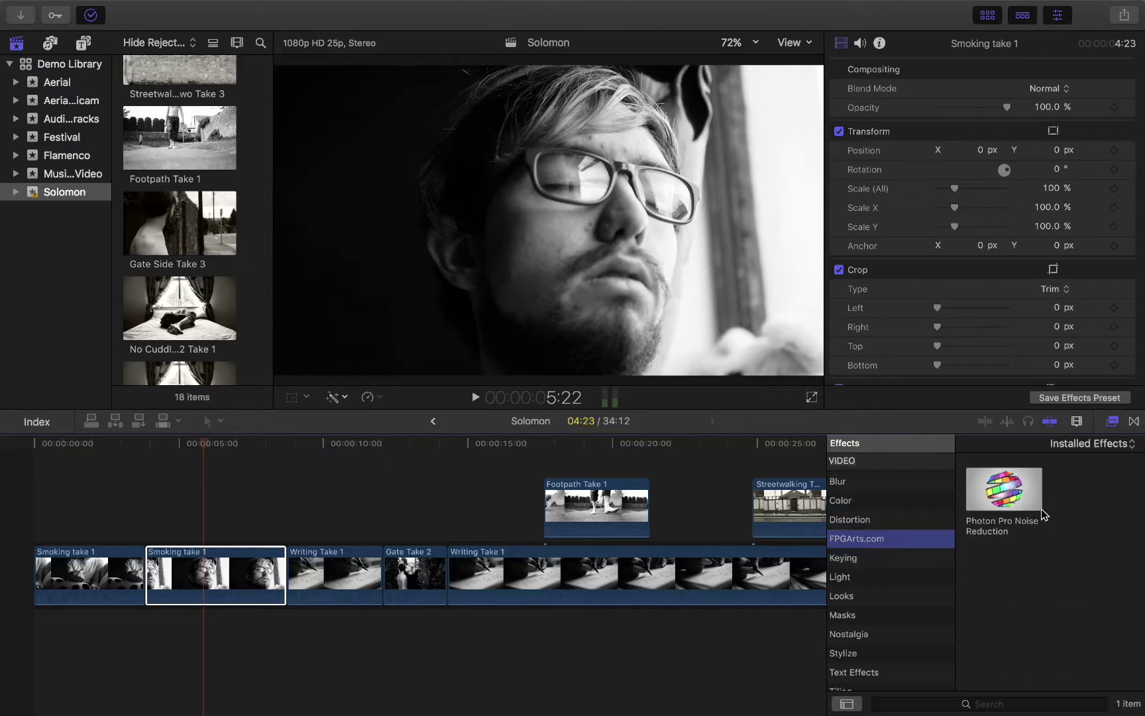
left_click(864, 598)
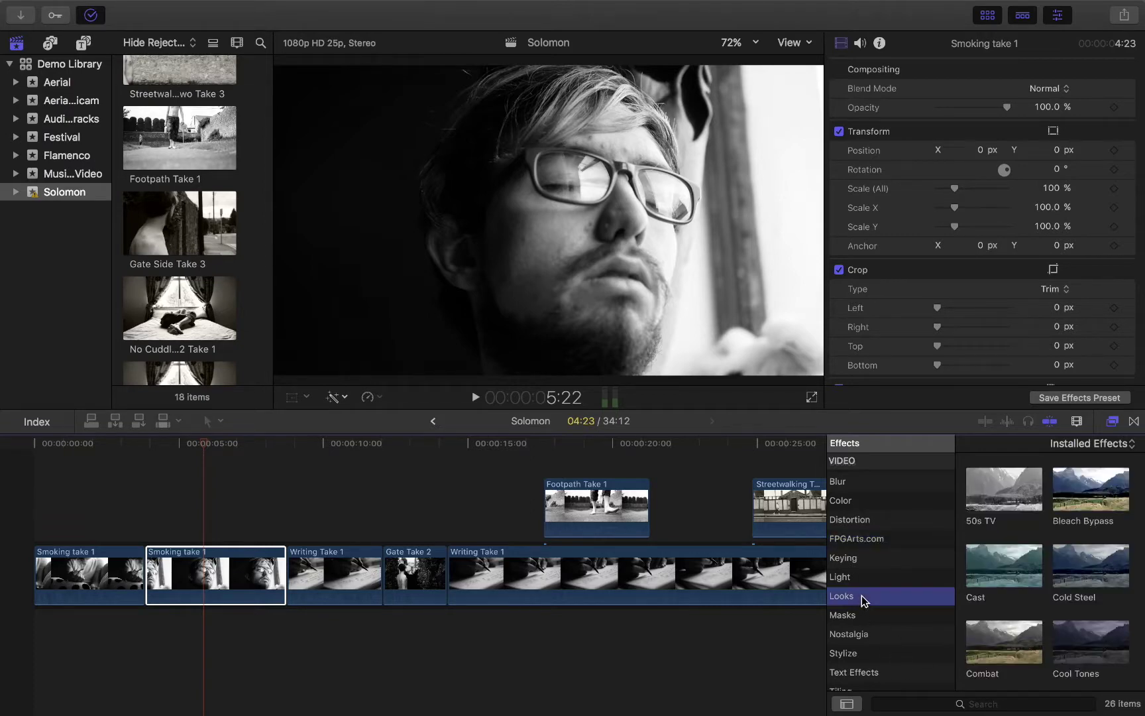
scroll(1074, 562, "down", 15)
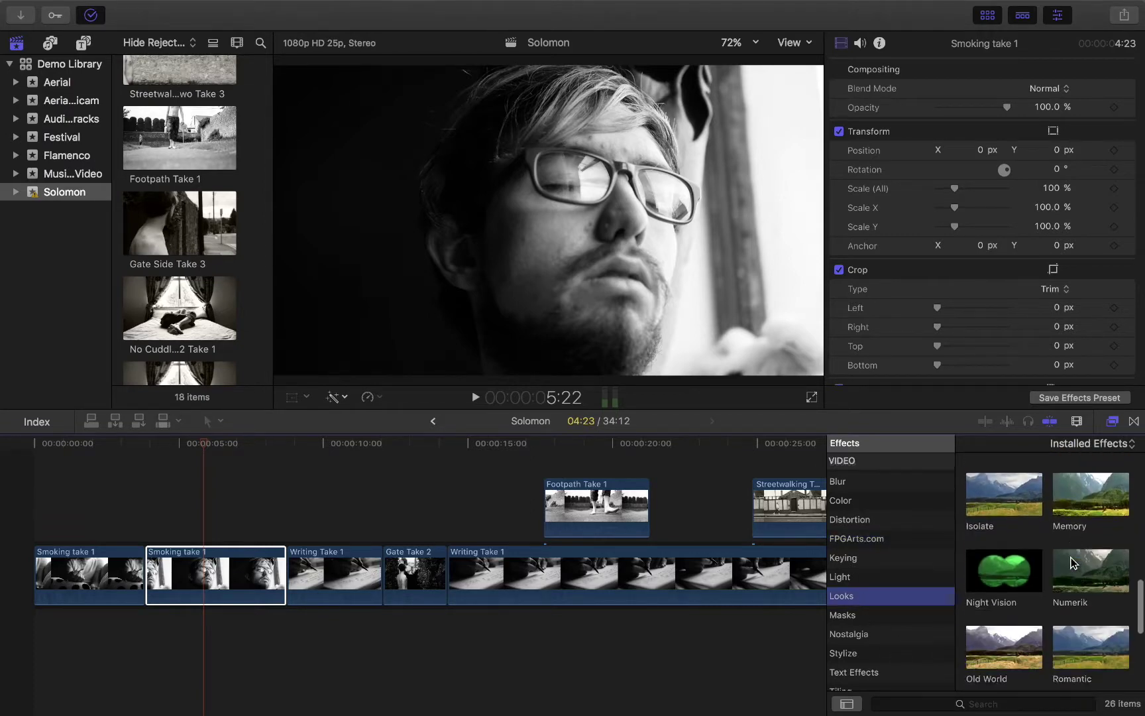
left_click(864, 615)
scroll(862, 620, "down", 5)
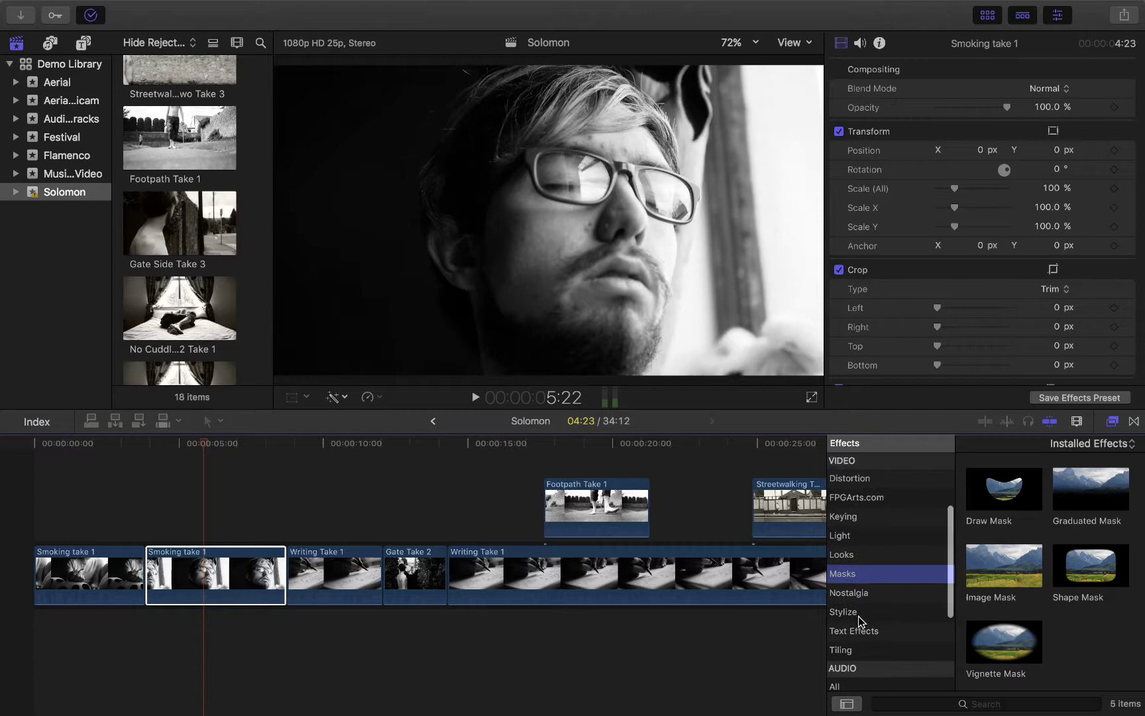
scroll(862, 620, "up", 3)
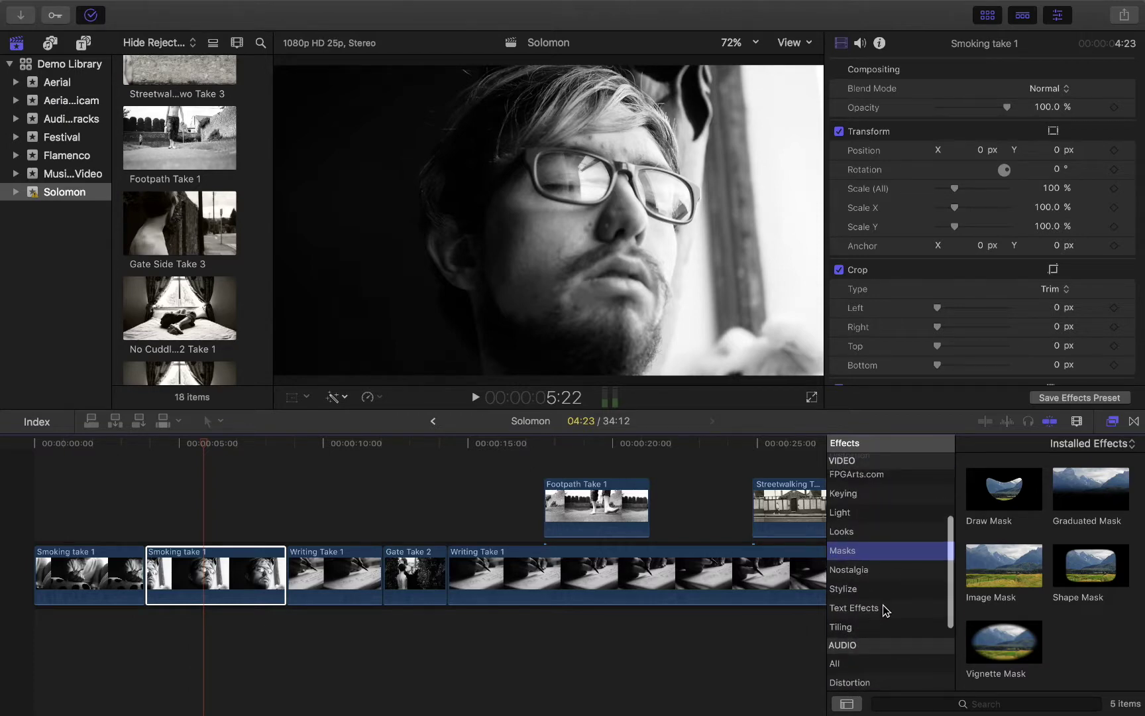
left_click(883, 608)
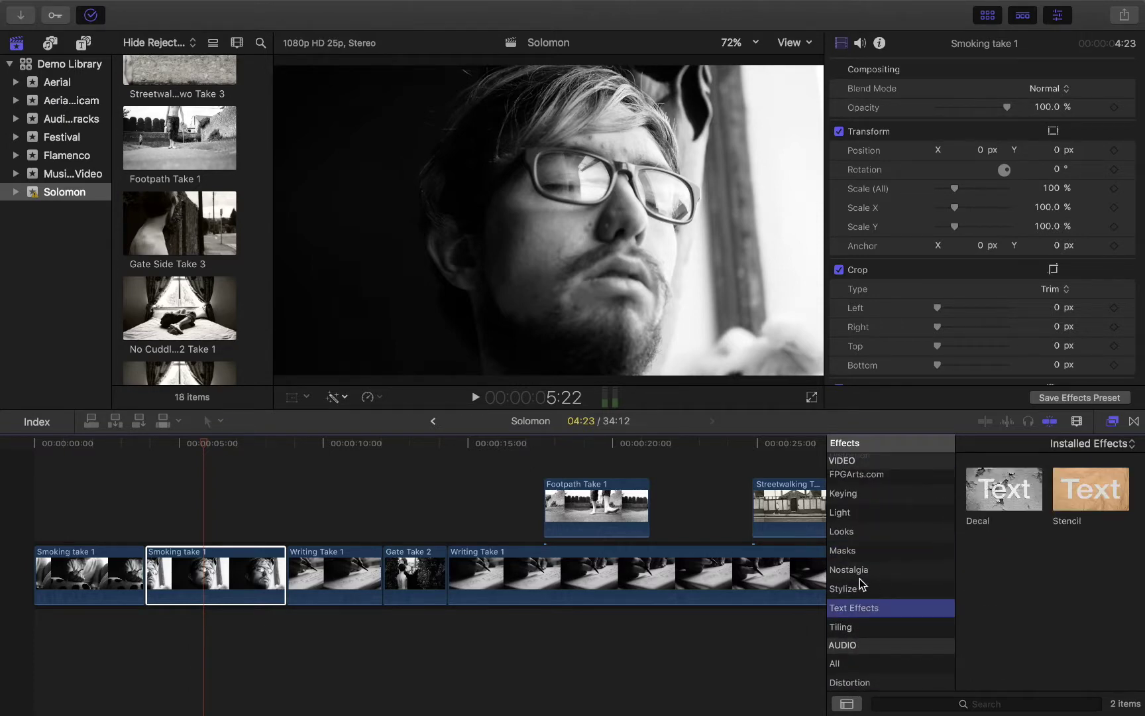
left_click(873, 588)
scroll(896, 529, "up", 8)
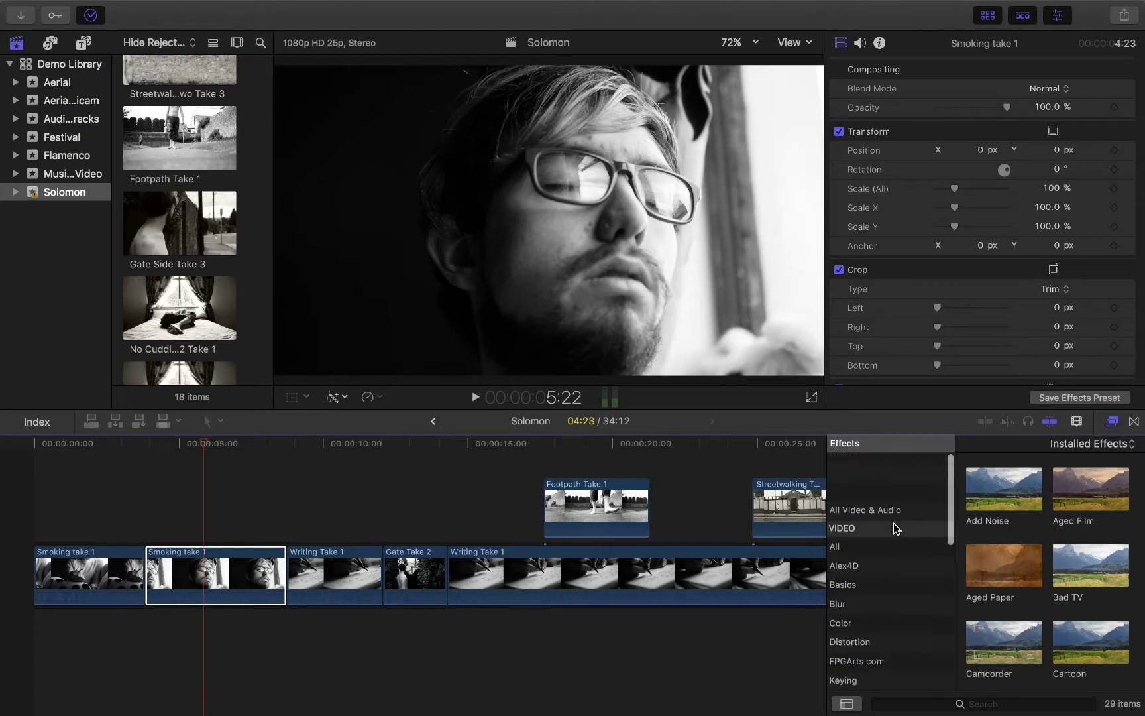
left_click(866, 500)
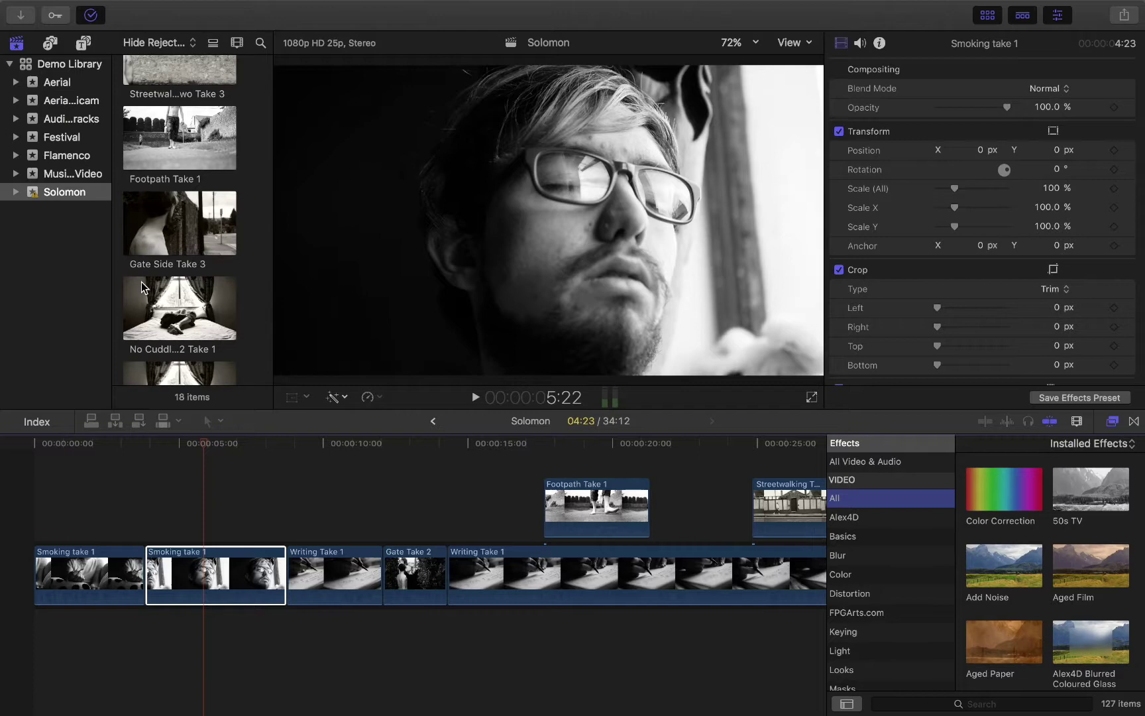
Step: Open Body & Soul Promo from the Festival event and select dancer clip P1030076
left_click(61, 137)
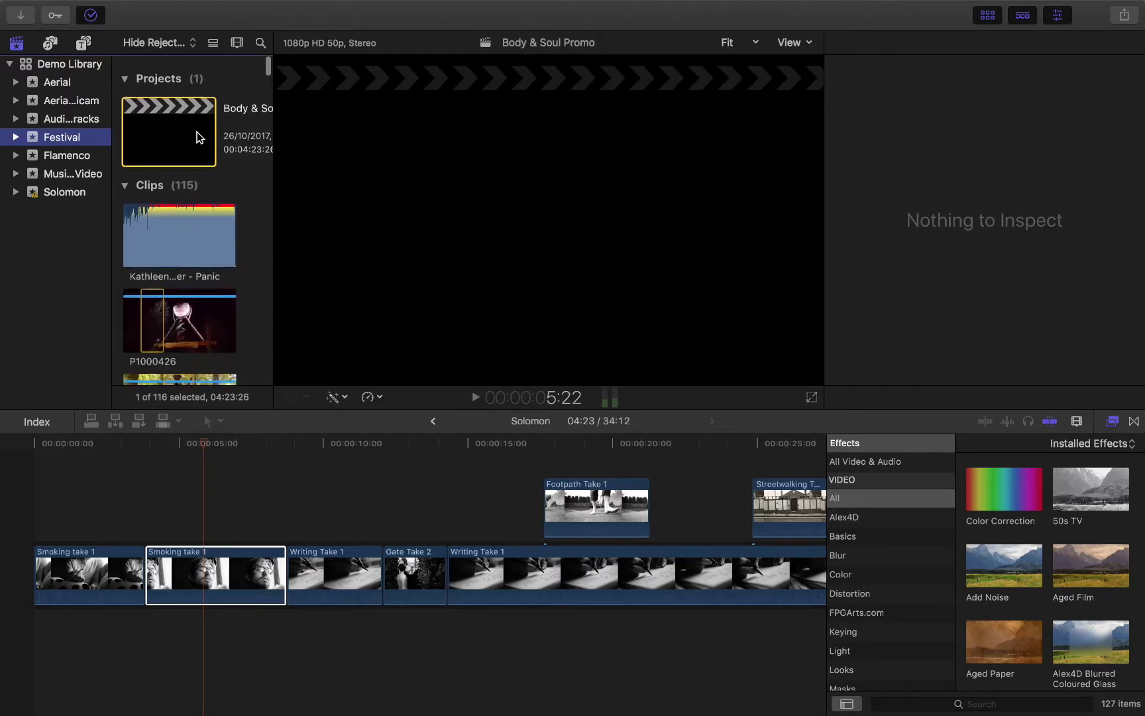
double_click(199, 137)
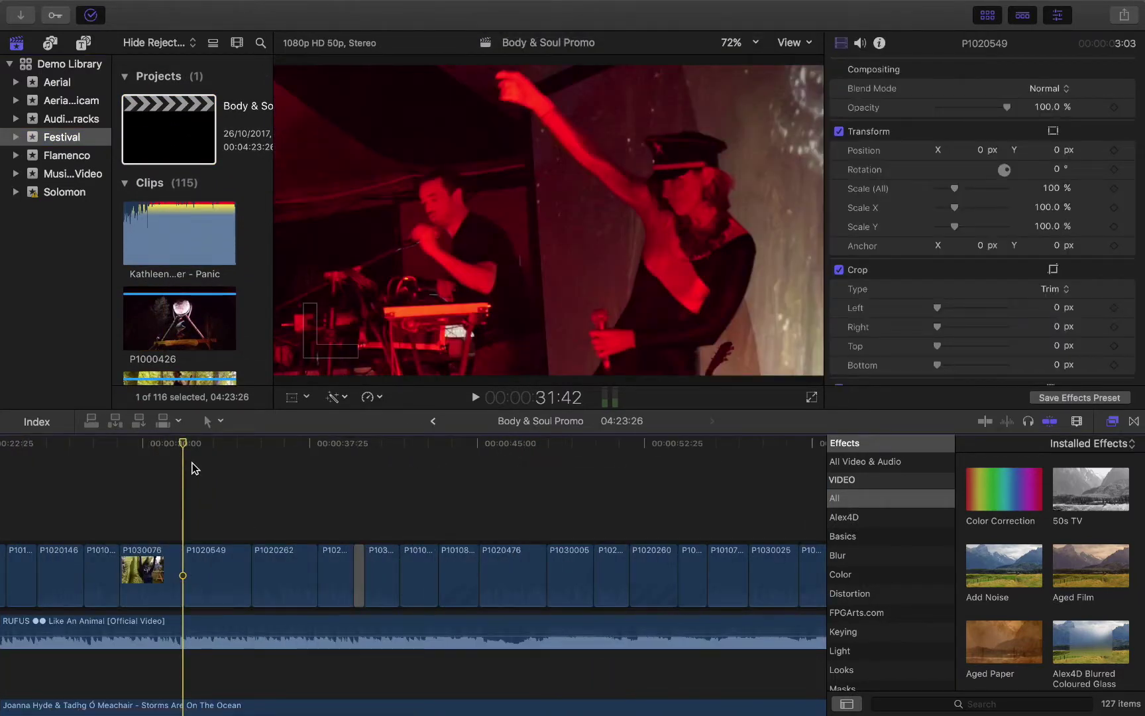
scroll(277, 497, "left", 2)
left_click(329, 496)
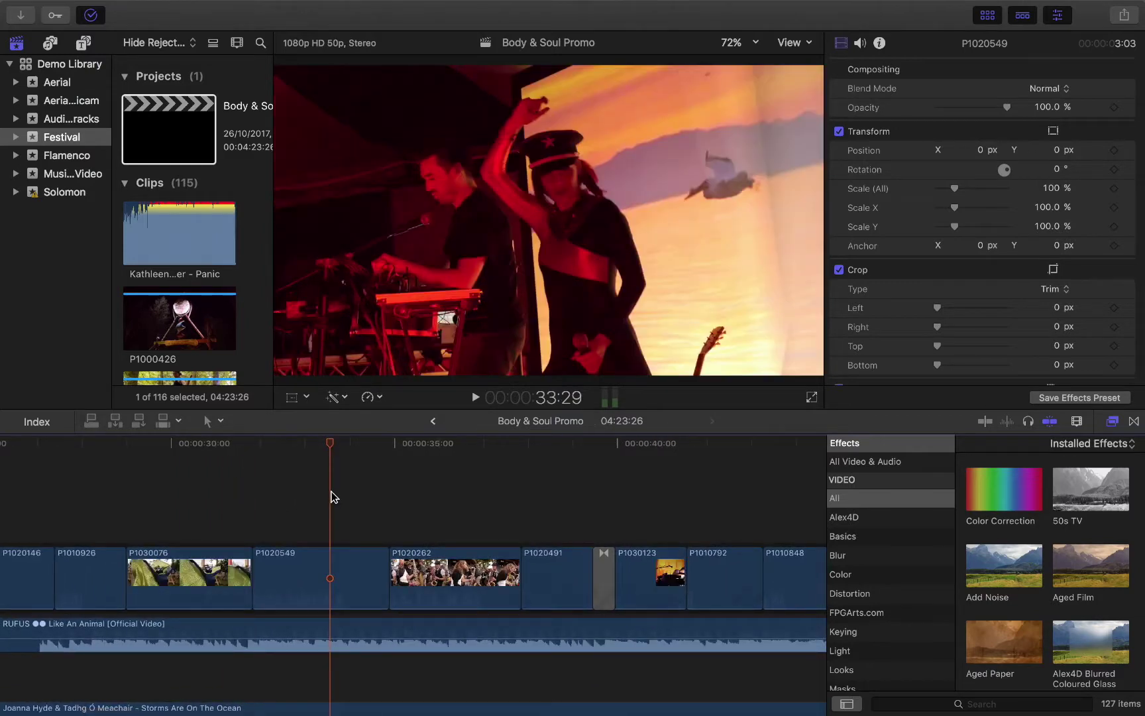
scroll(414, 496, "left", 10)
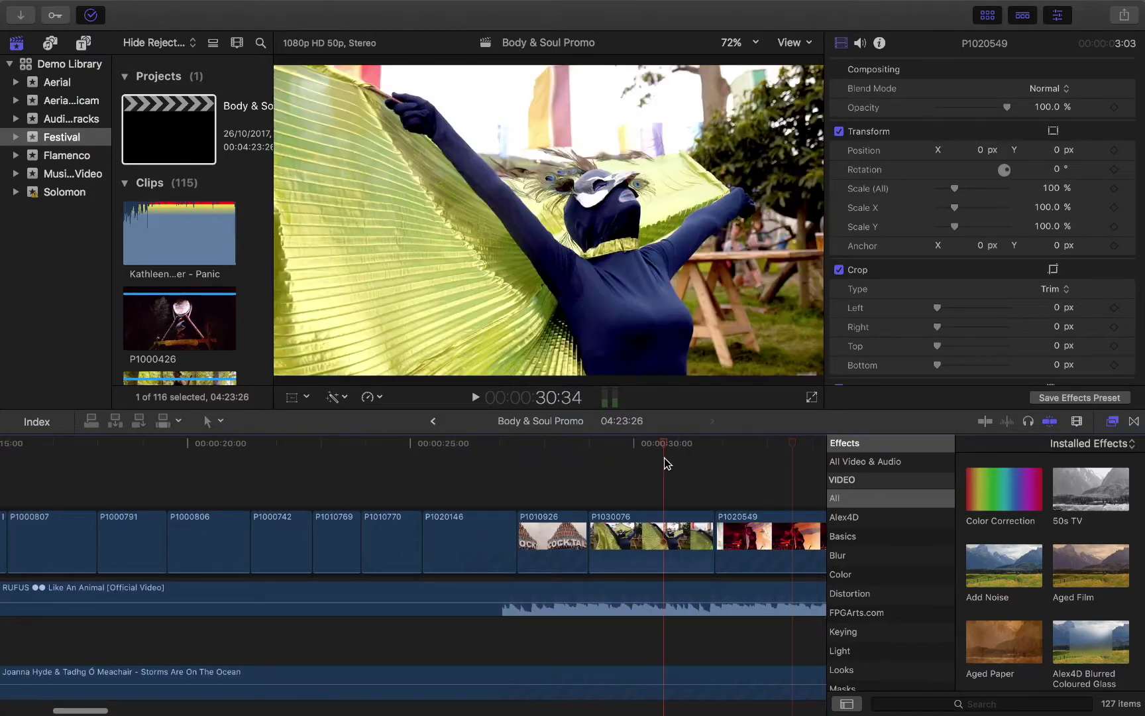
left_click(623, 536)
scroll(621, 539, "right", 4)
scroll(621, 539, "up", 2)
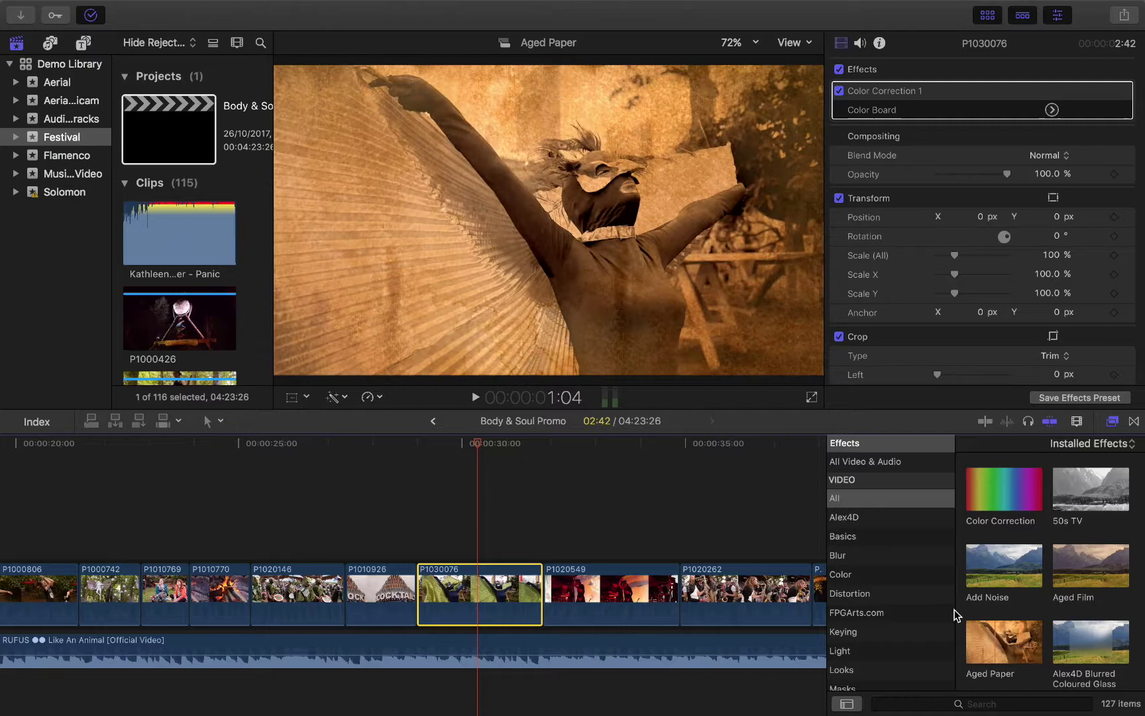
scroll(712, 545, "down", 5)
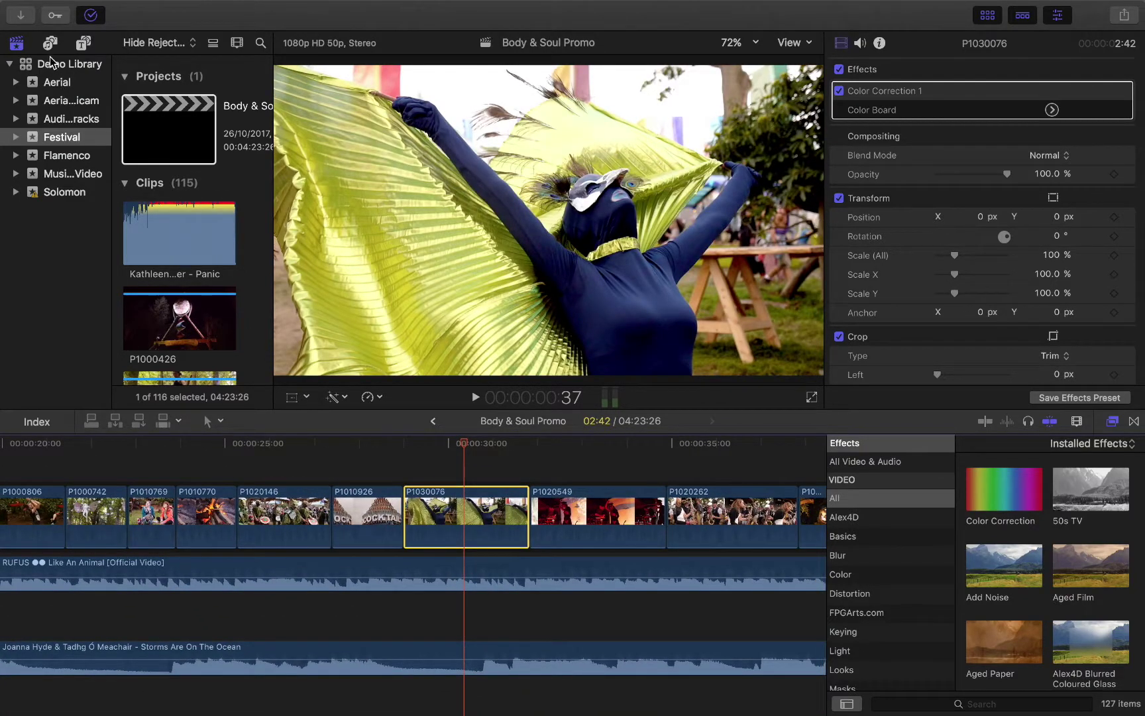
Step: Connect the Fabric generator beneath clip P1030076 after previewing Grey Scale
left_click(80, 49)
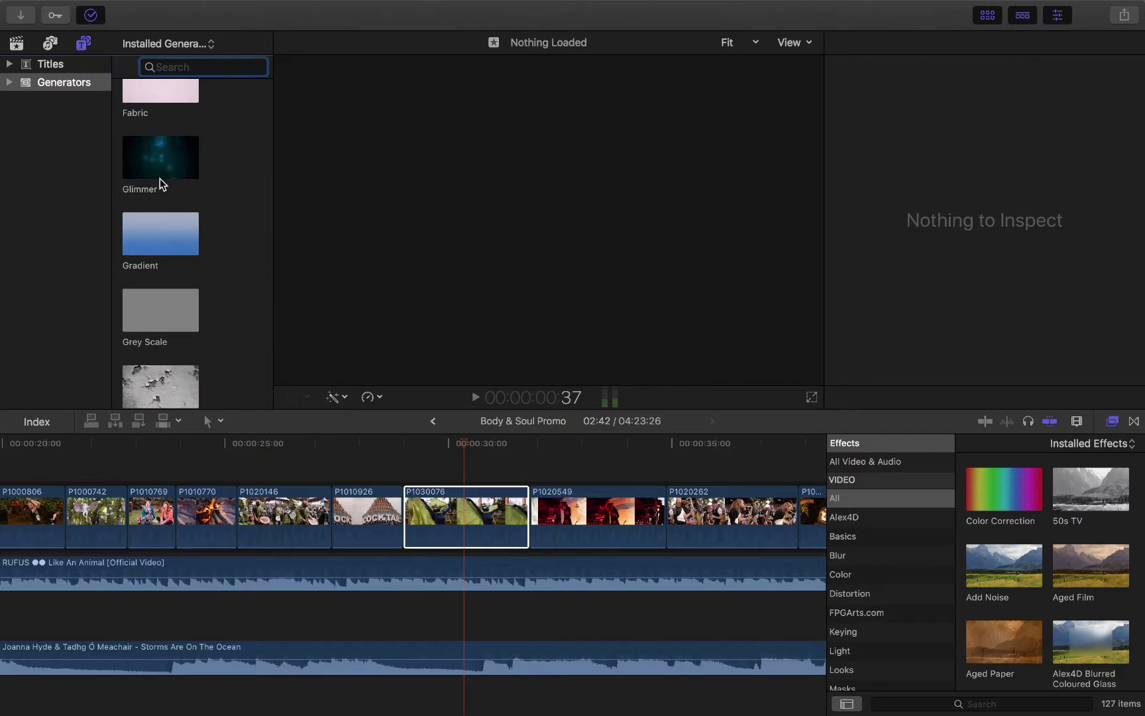
left_click(159, 309)
scroll(150, 296, "down", 3)
scroll(150, 295, "up", 5)
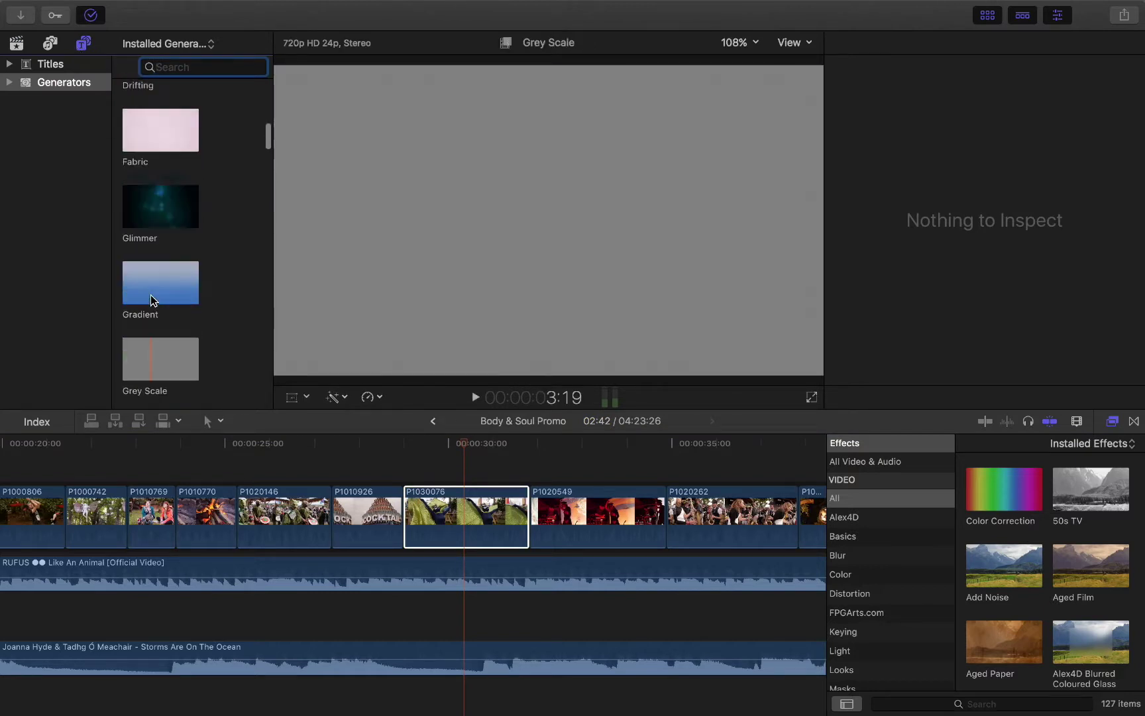
left_click(161, 207)
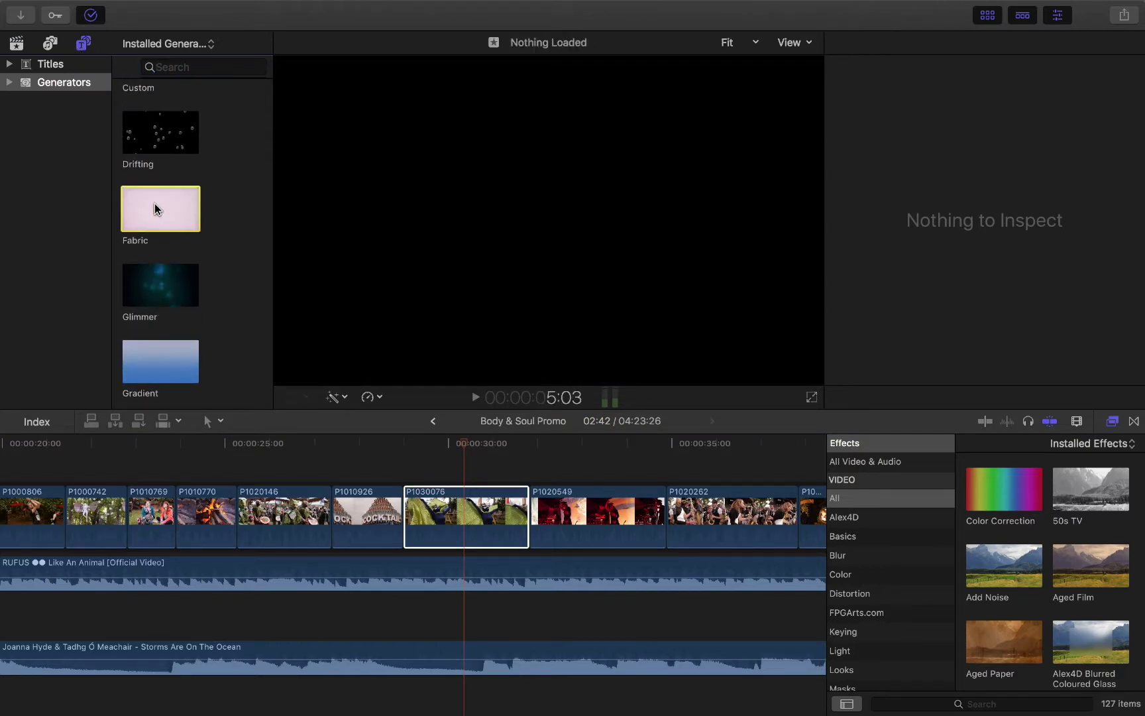
left_click_drag(155, 207, 407, 576)
Step: Trim the Fabric generator to end with P1030076 by blading and deleting the extra piece
key("b")
left_click(530, 582)
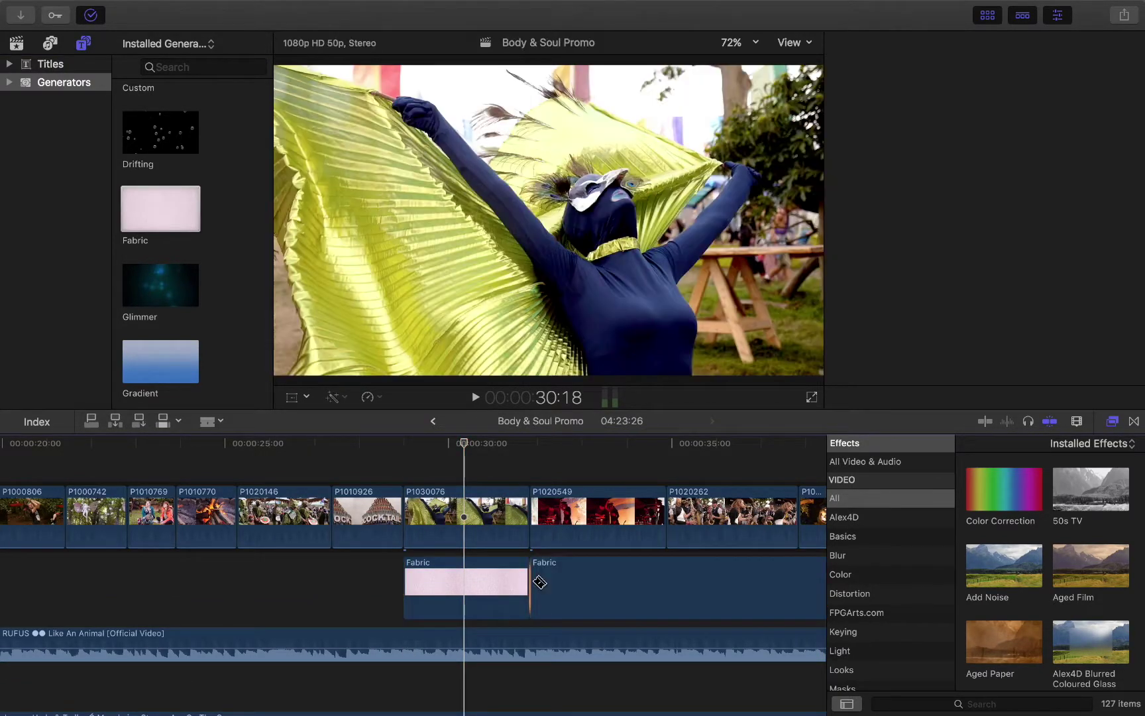
key("super+4")
key("a")
left_click(556, 585)
key("Delete")
left_click(454, 444)
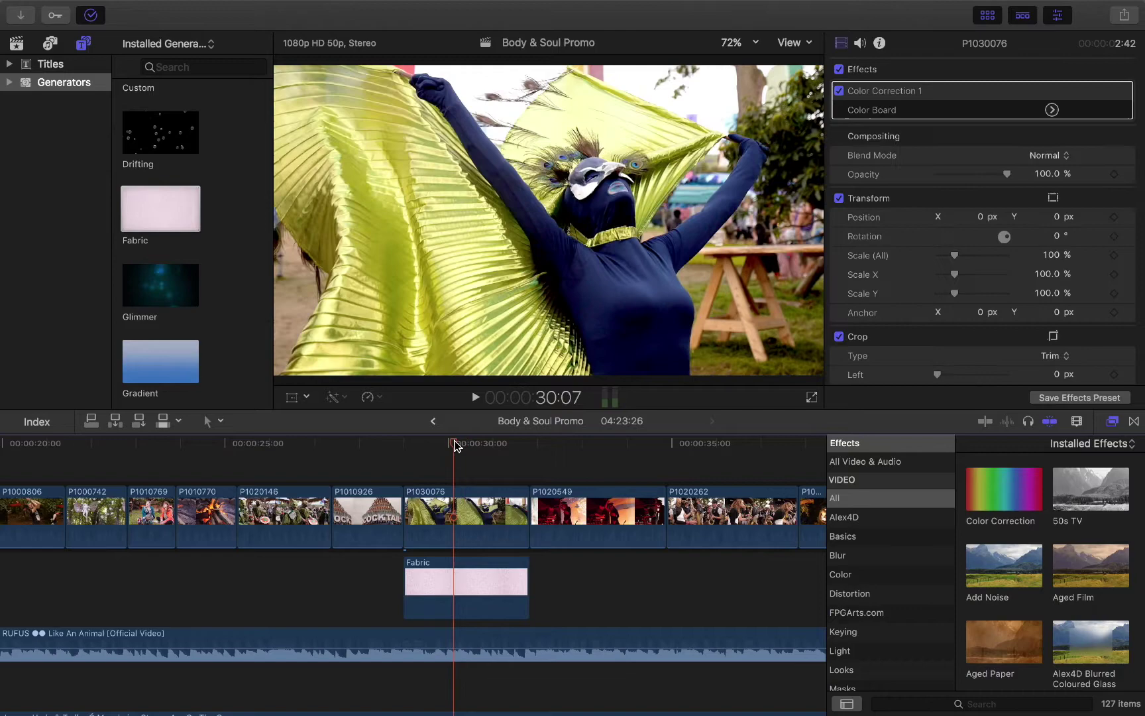
left_click(458, 510)
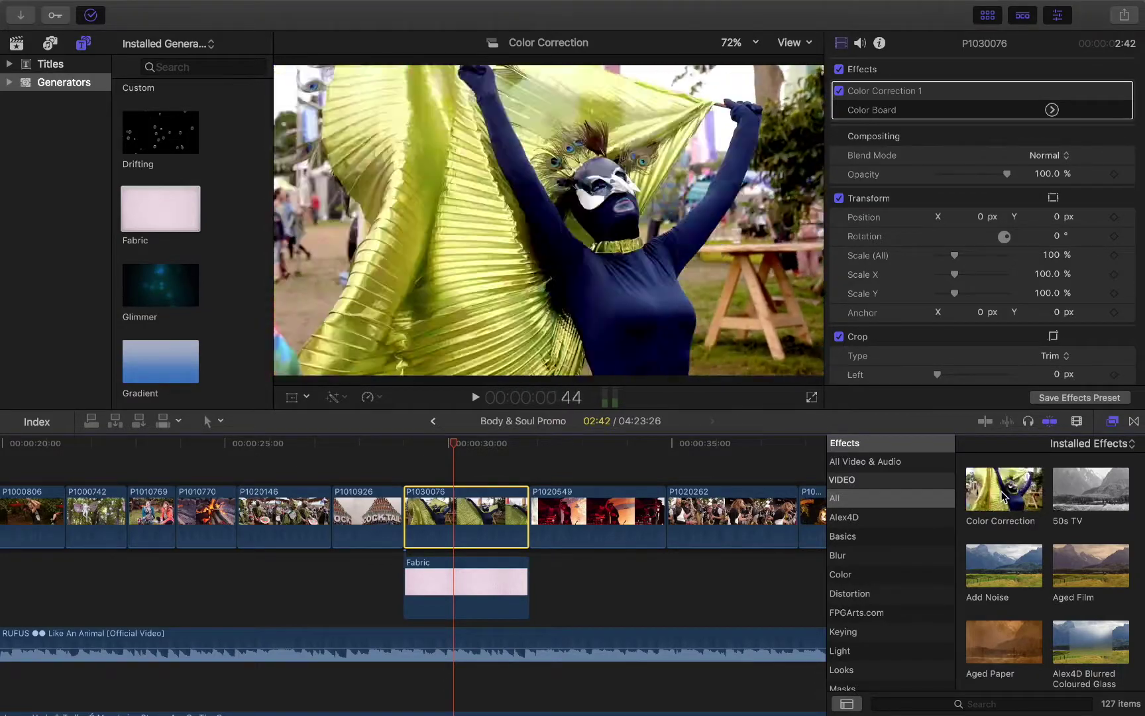
left_click(346, 401)
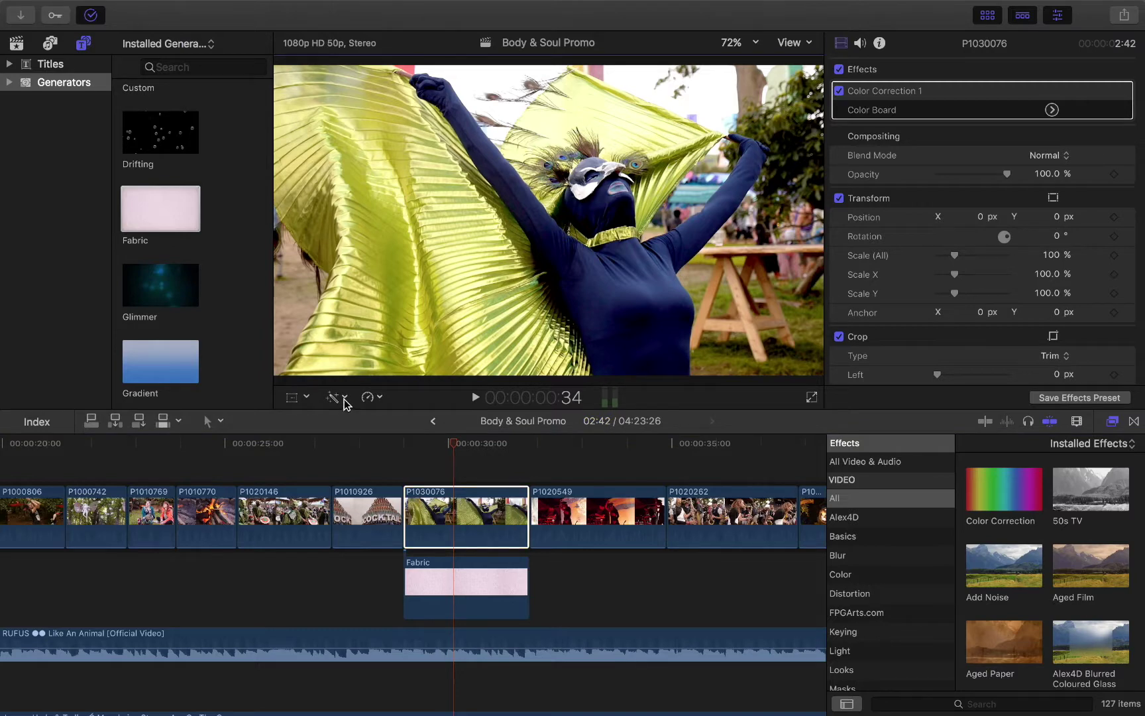
left_click(344, 398)
left_click(378, 441)
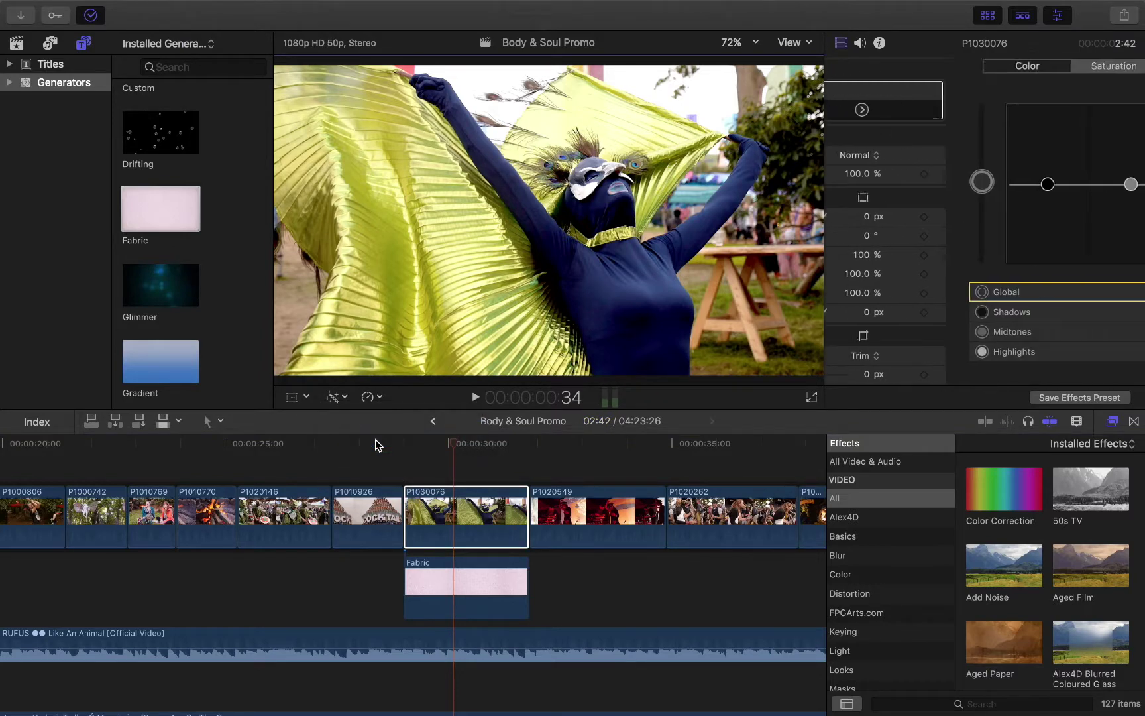
left_click(349, 402)
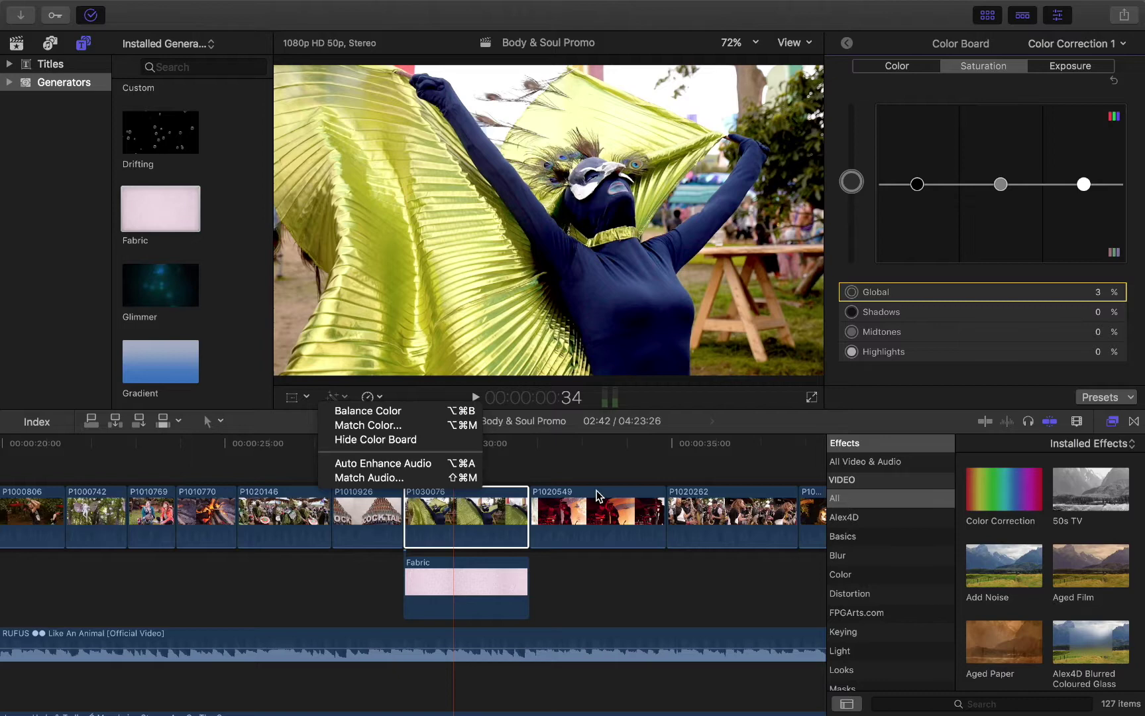
left_click(418, 440)
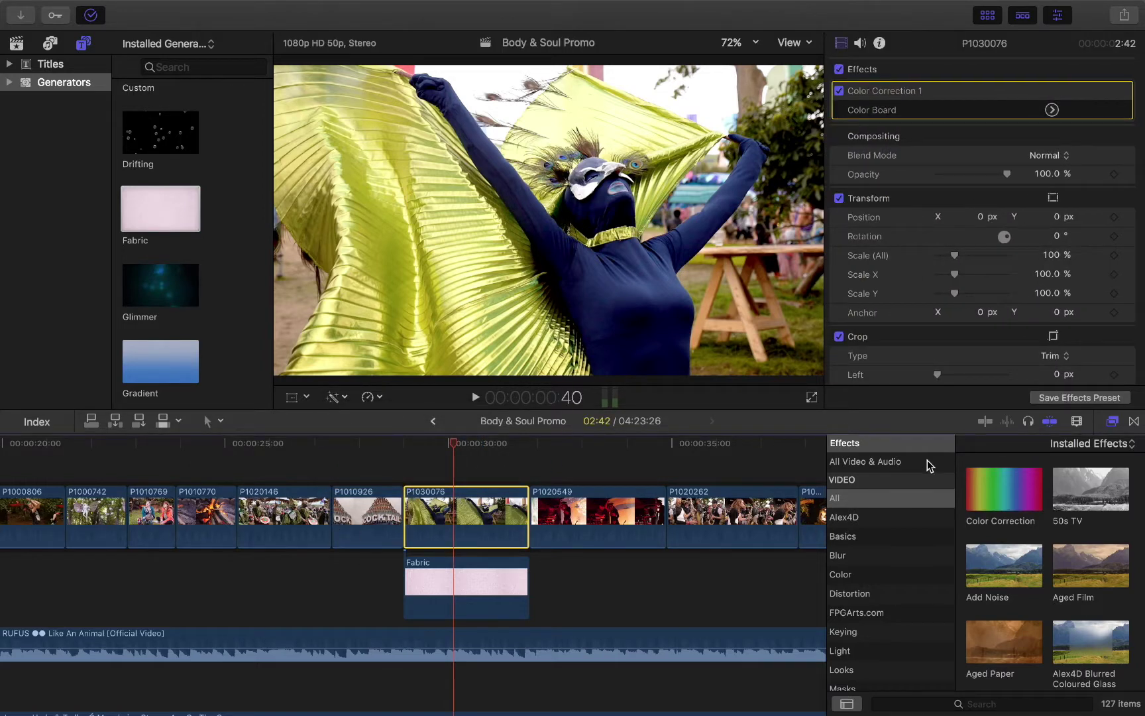
left_click_drag(1002, 500, 439, 538)
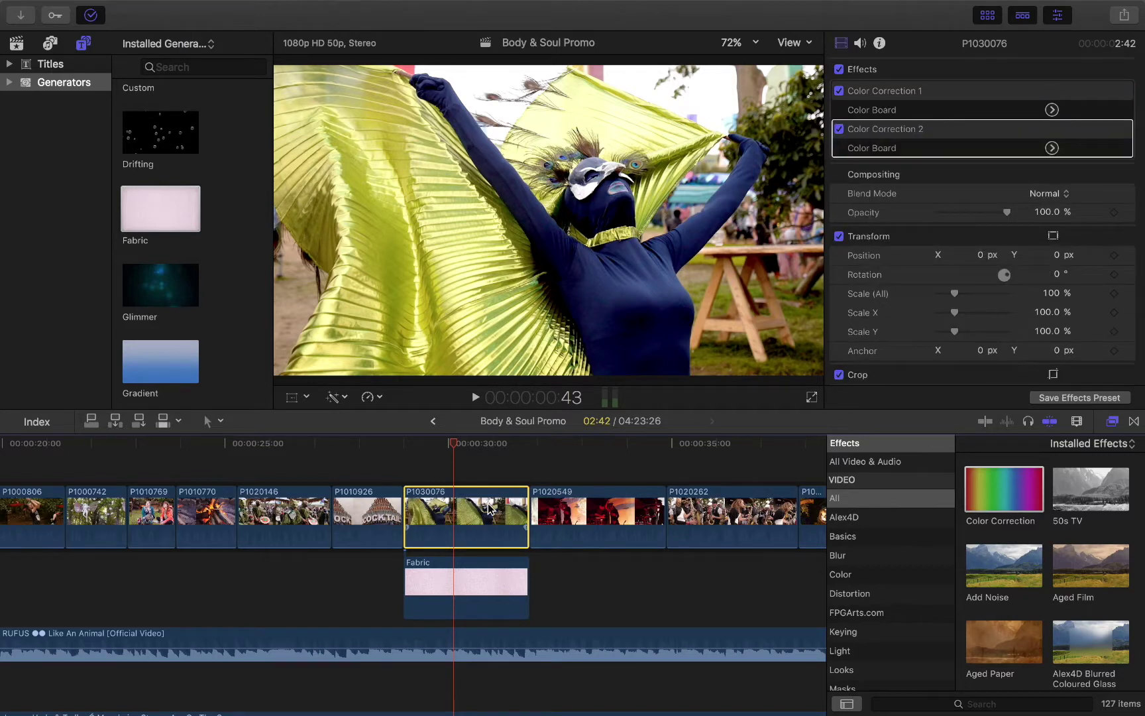
mouse_move(882, 138)
key("Delete")
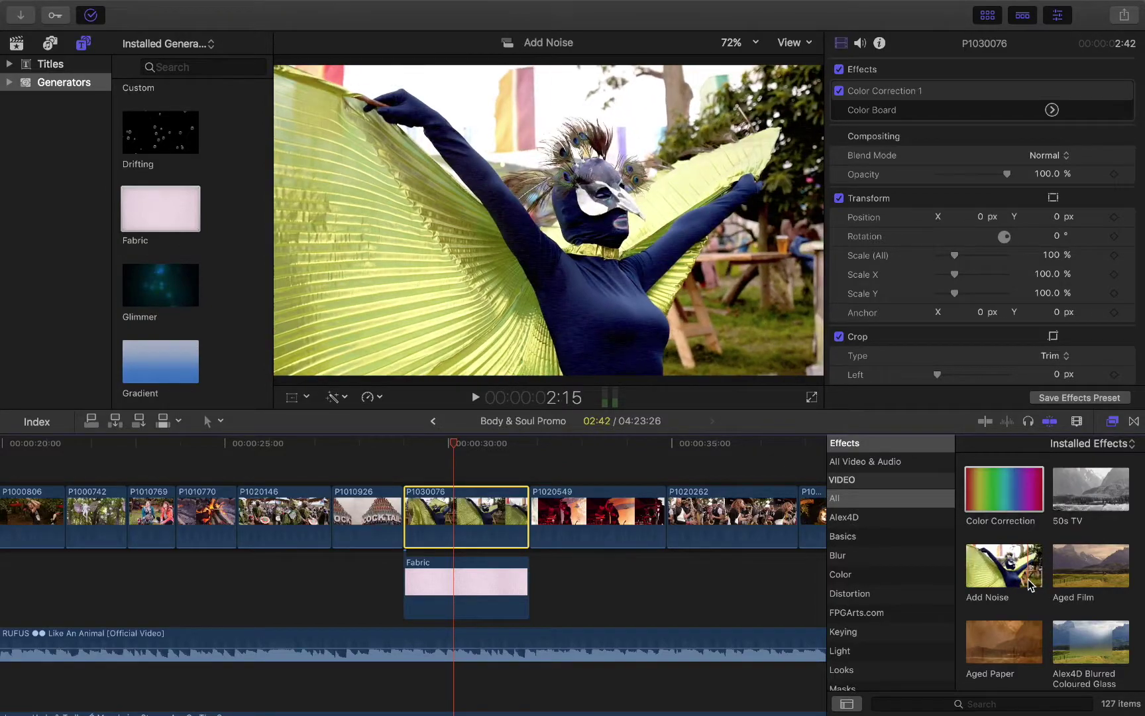
scroll(1091, 570, "down", 2)
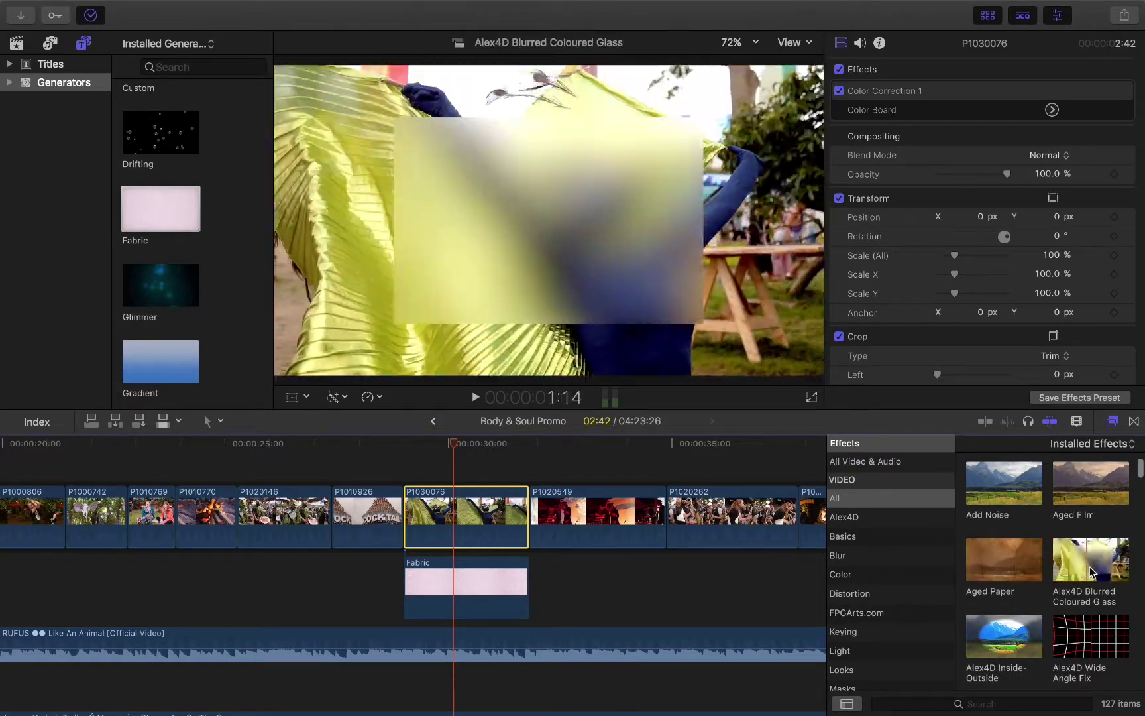
scroll(1090, 571, "down", 5)
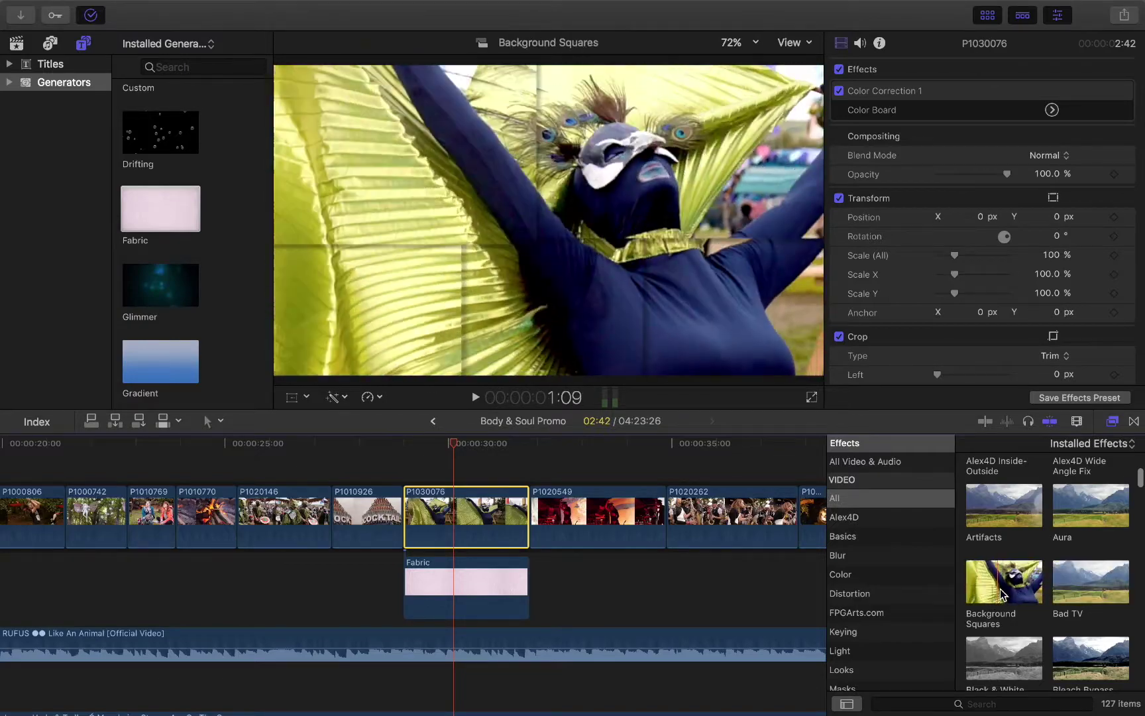
scroll(1015, 589, "down", 3)
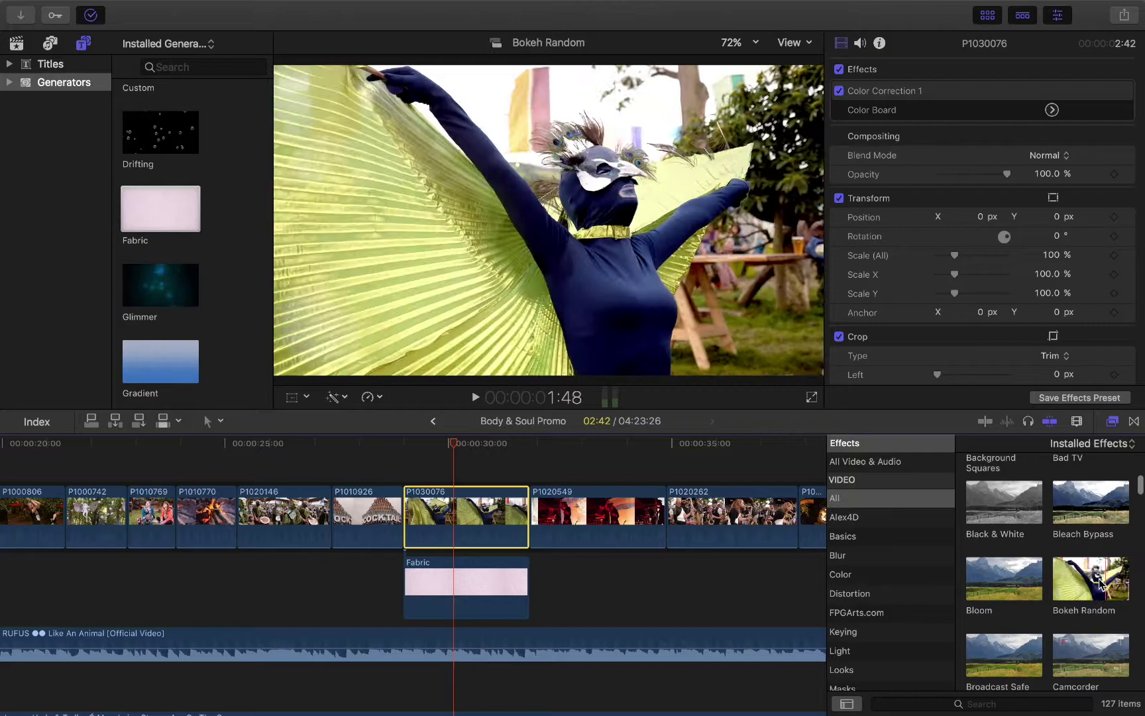
scroll(1119, 585, "down", 2)
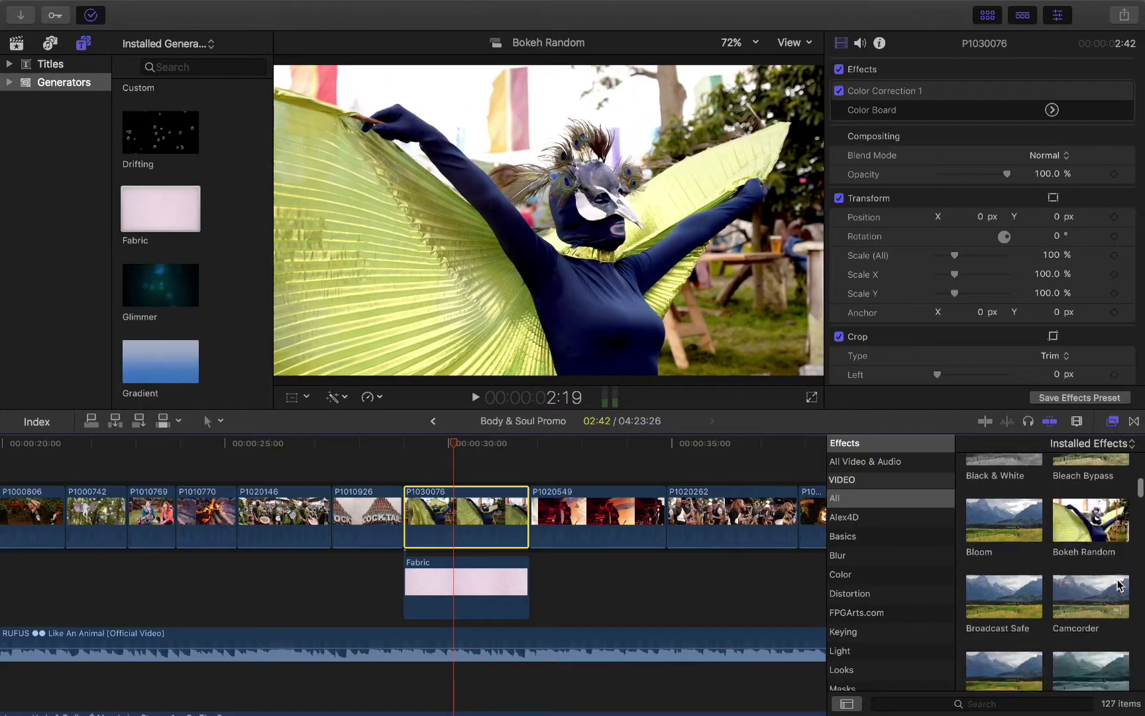
scroll(1119, 584, "down", 3)
scroll(1060, 550, "down", 3)
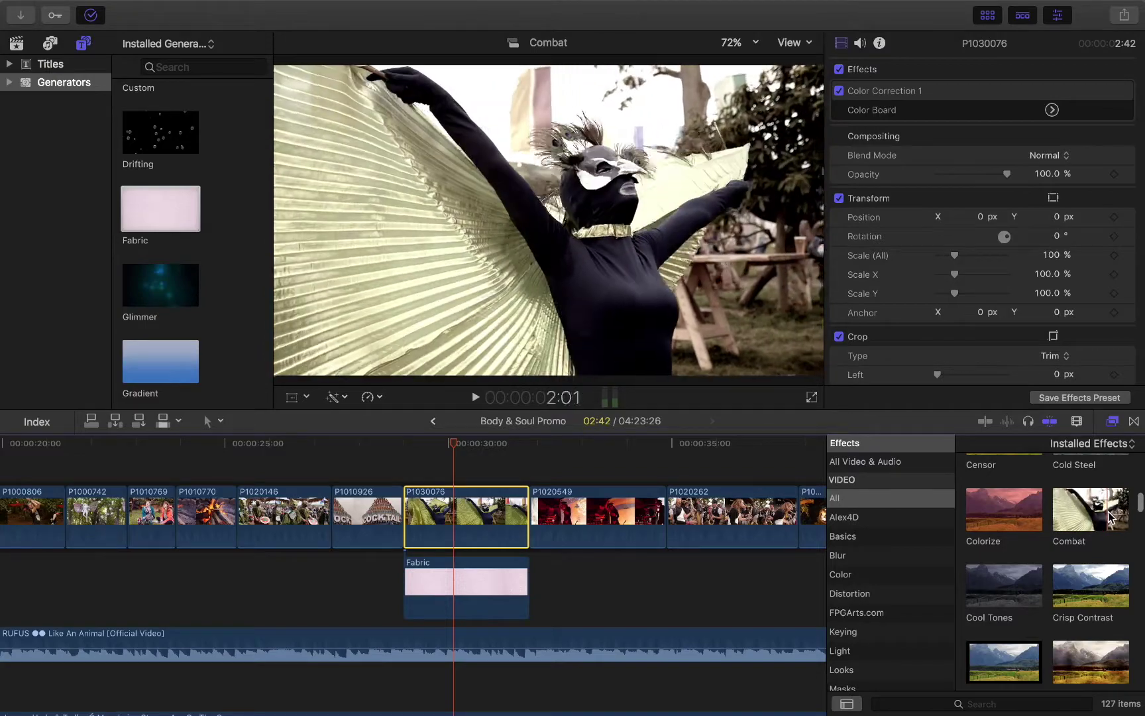
scroll(1011, 583, "down", 2)
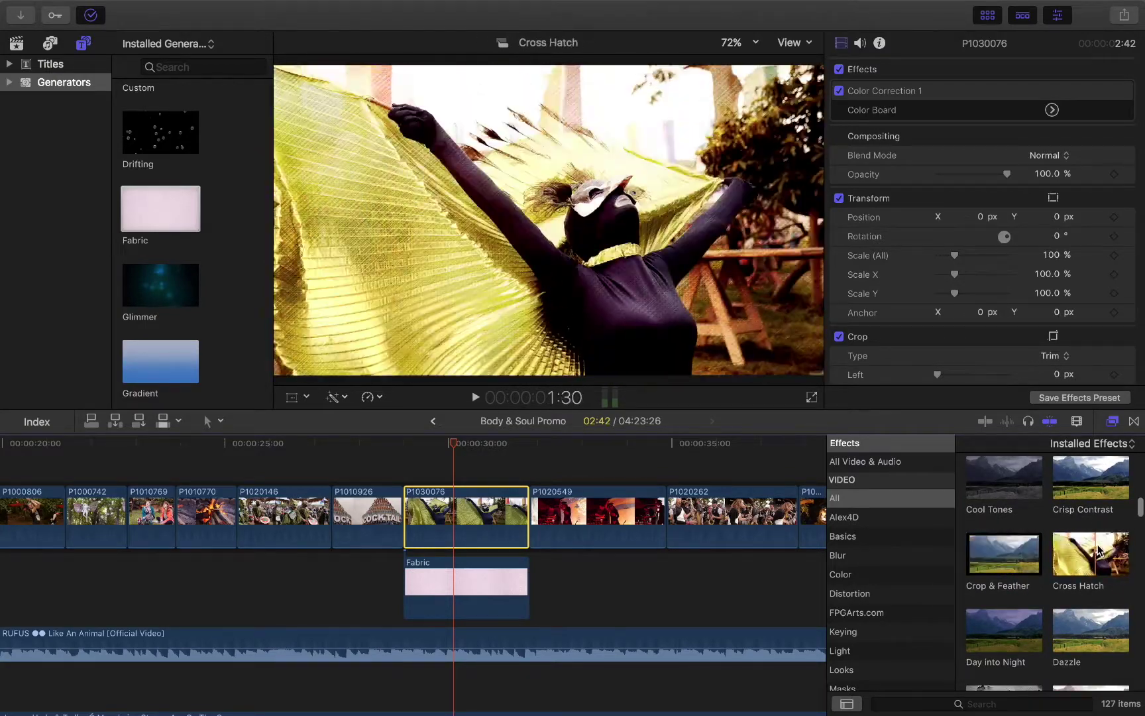
scroll(1098, 557, "down", 1)
scroll(1098, 552, "down", 1)
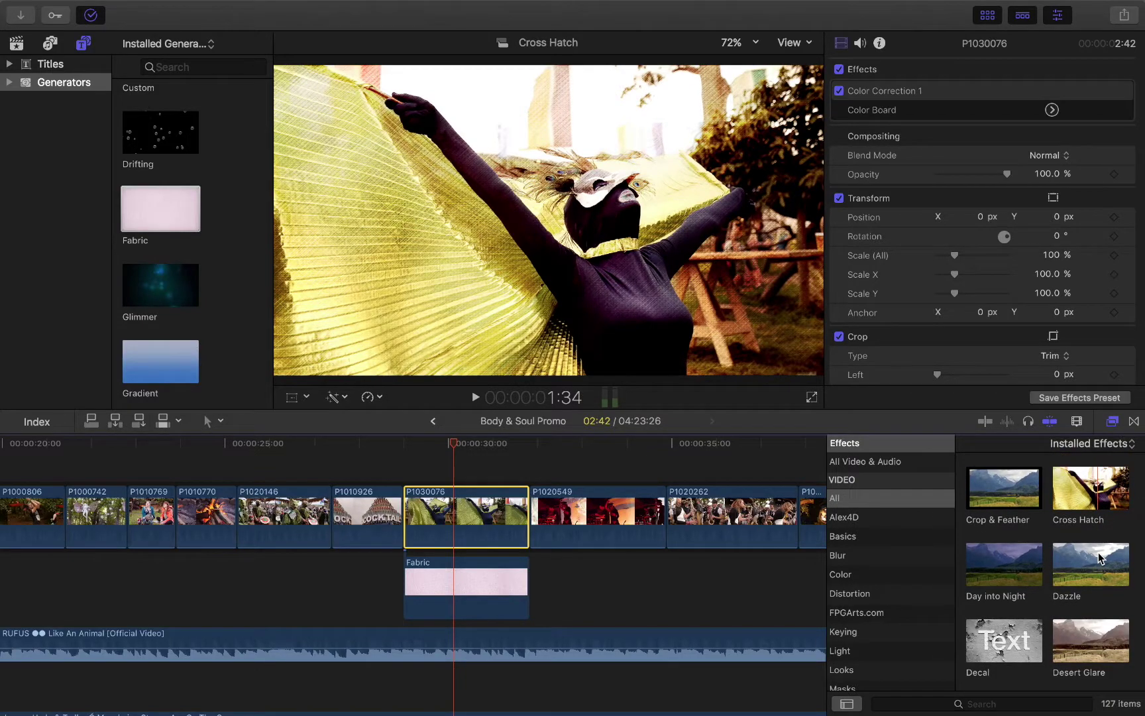
scroll(1098, 552, "up", 5)
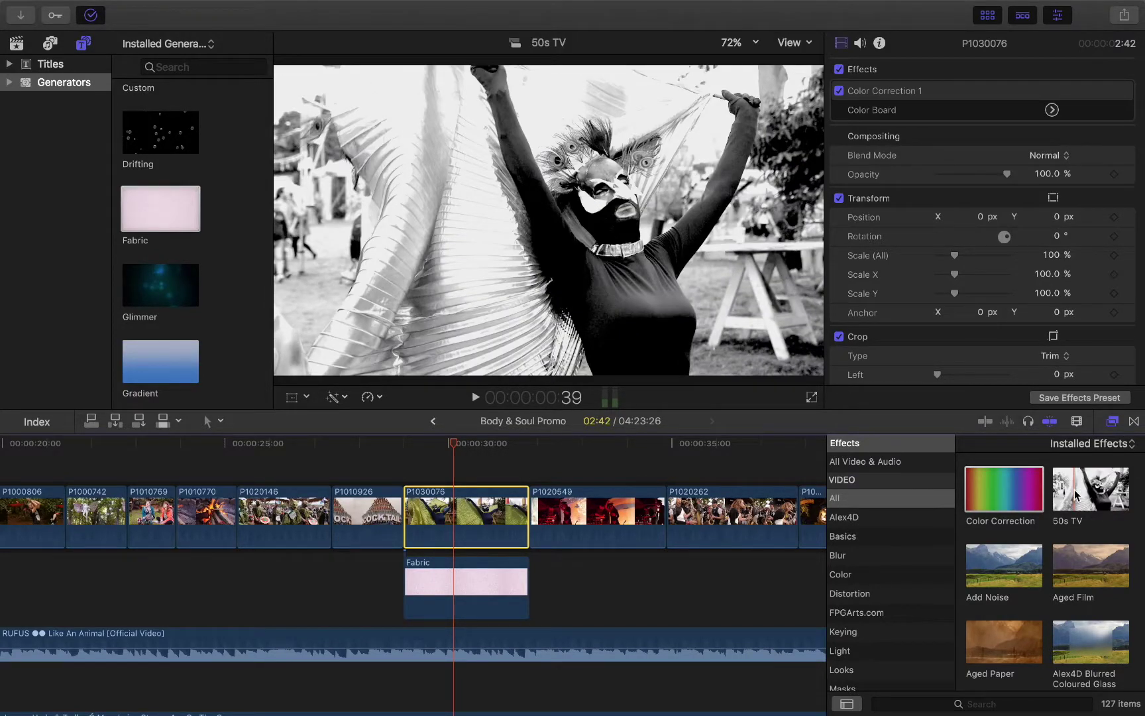
Step: Apply the 50s TV effect to clip P1030076 and scrub through the black-and-white result
left_click(1078, 496)
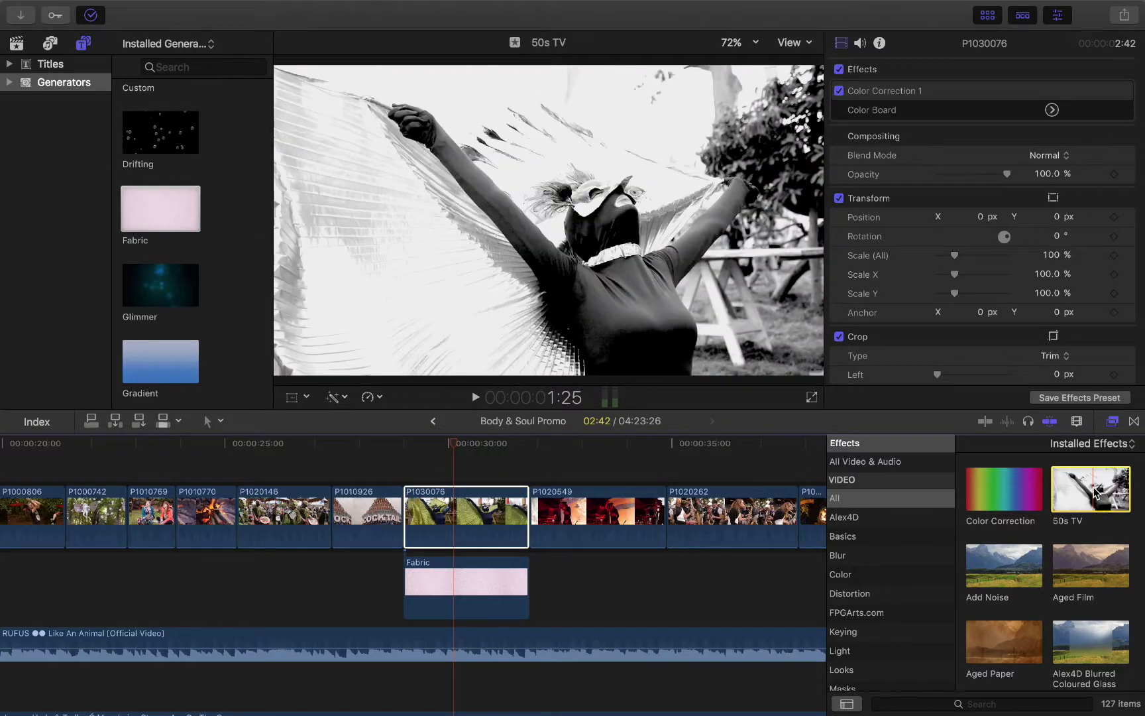
left_click_drag(1095, 491, 463, 507)
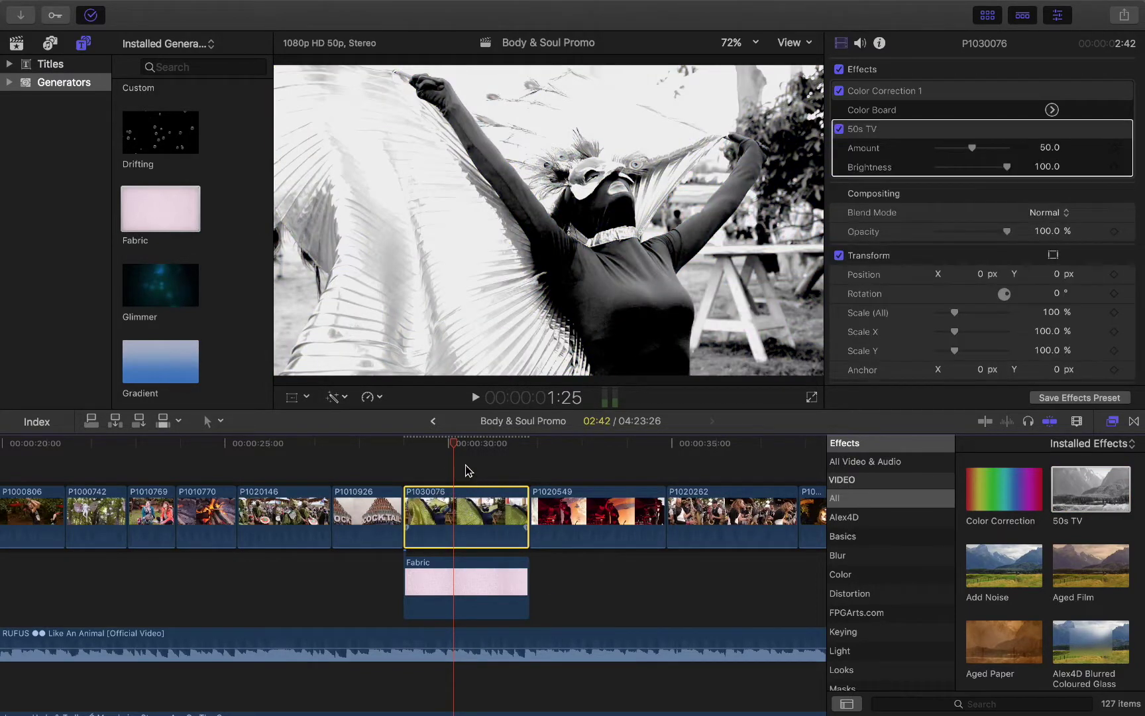
mouse_move(454, 444)
left_mouse_down()
mouse_move(489, 451)
mouse_move(439, 455)
mouse_move(463, 473)
mouse_move(458, 458)
left_mouse_up()
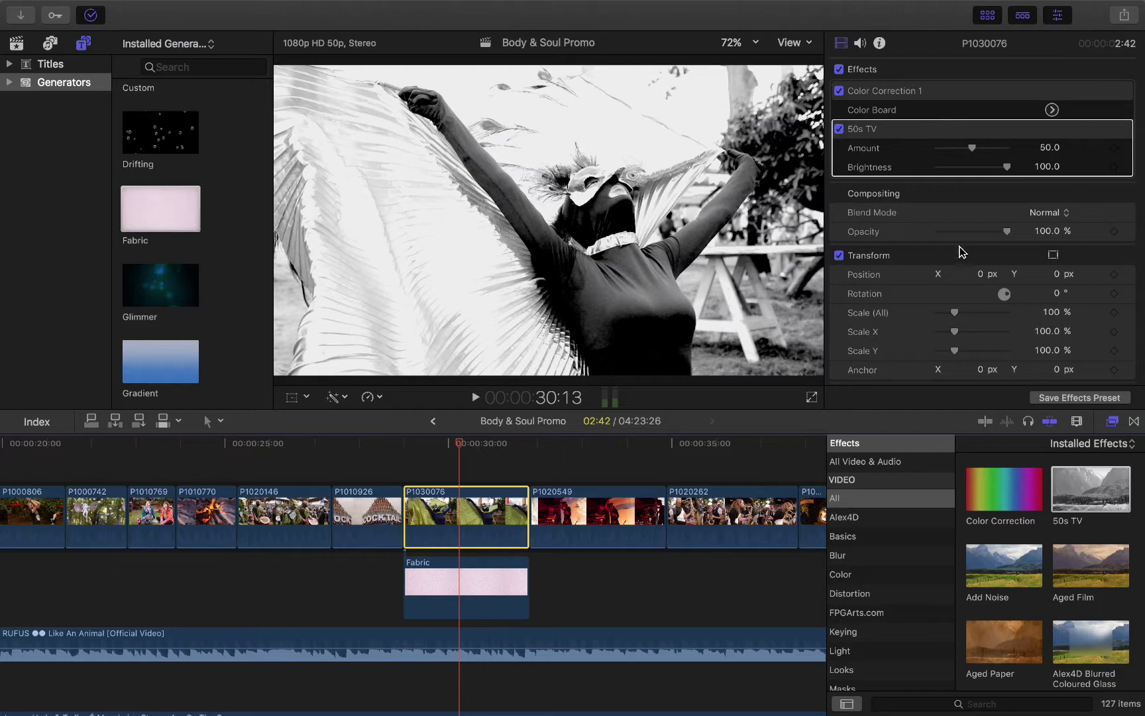
Step: Raise the 50s TV Amount to 100 and review frames at 29:39, 30:12 and 31:02
left_click(869, 98)
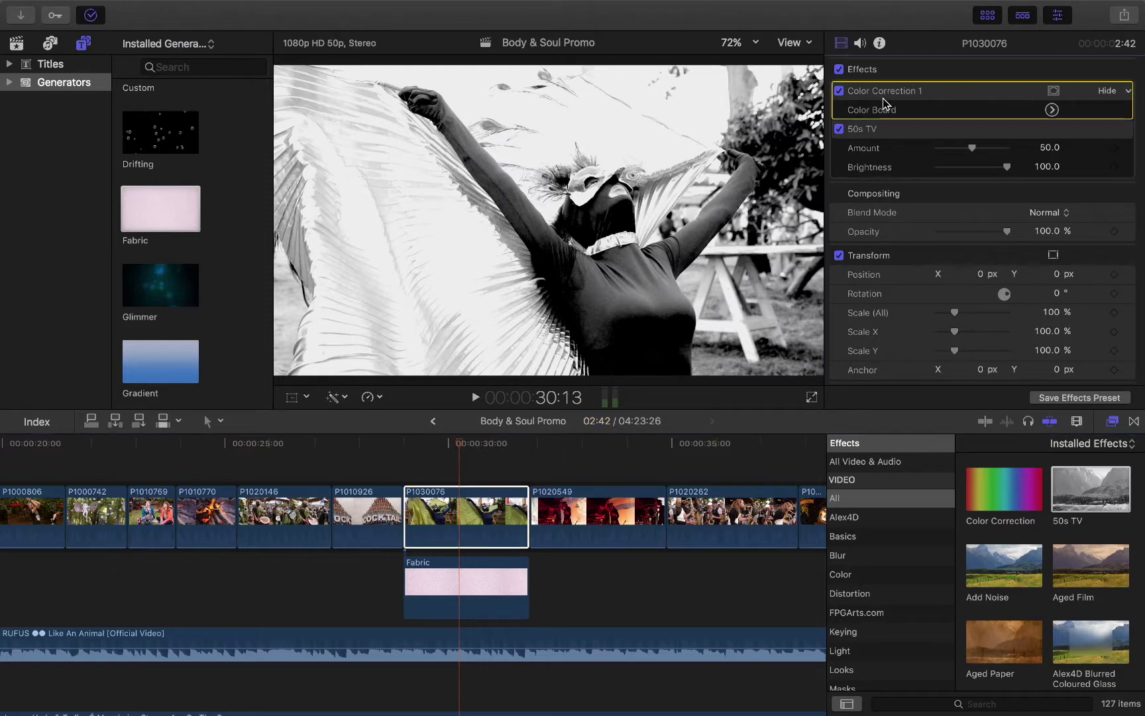
left_click(881, 137)
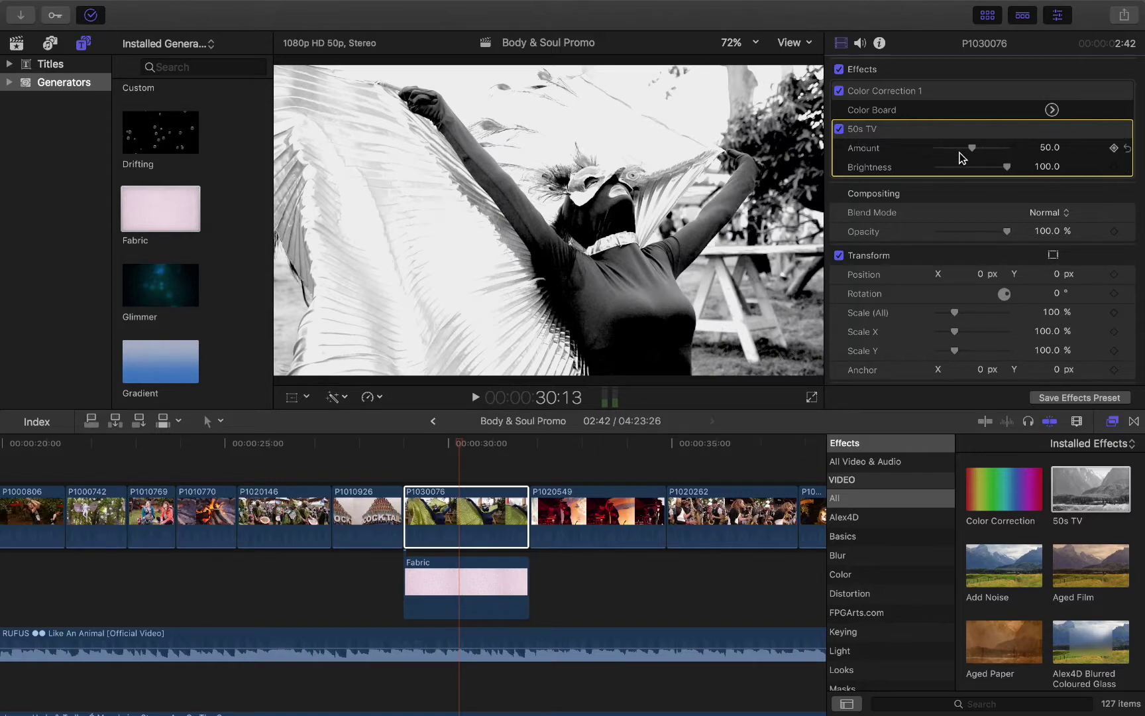
mouse_move(1008, 171)
left_mouse_down()
mouse_move(968, 174)
mouse_move(1012, 180)
mouse_move(987, 148)
mouse_move(997, 149)
mouse_move(918, 153)
mouse_move(1020, 165)
mouse_move(1009, 159)
left_mouse_up()
left_click(440, 461)
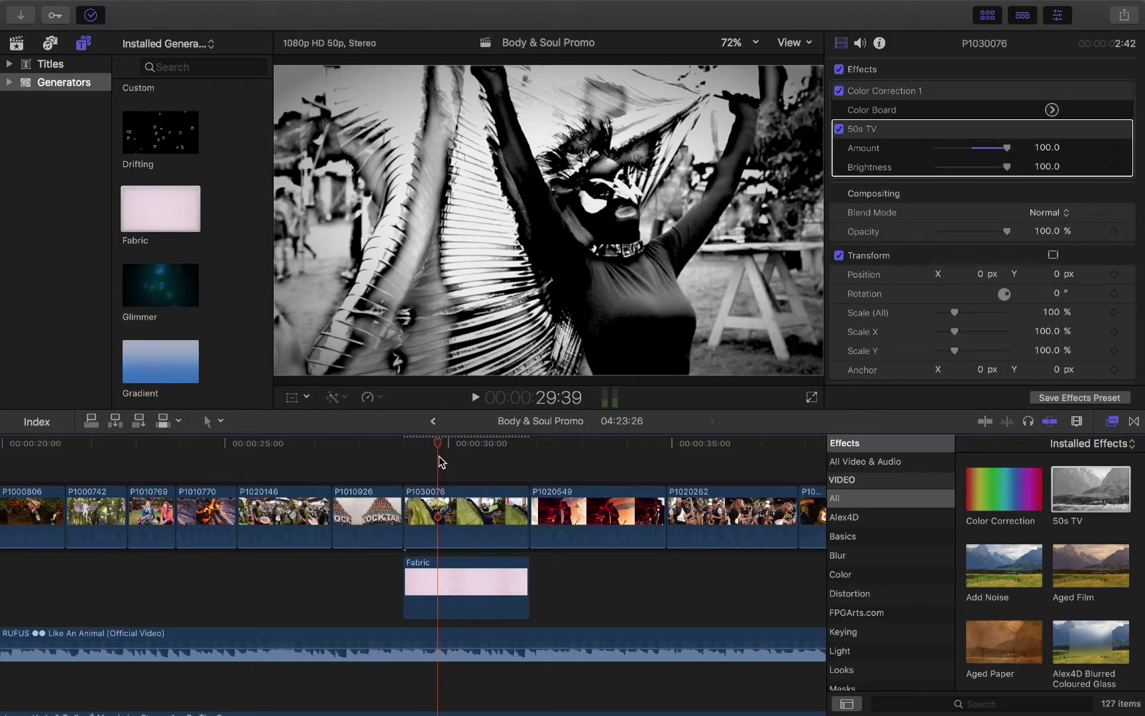
left_click(459, 450)
left_click(495, 443)
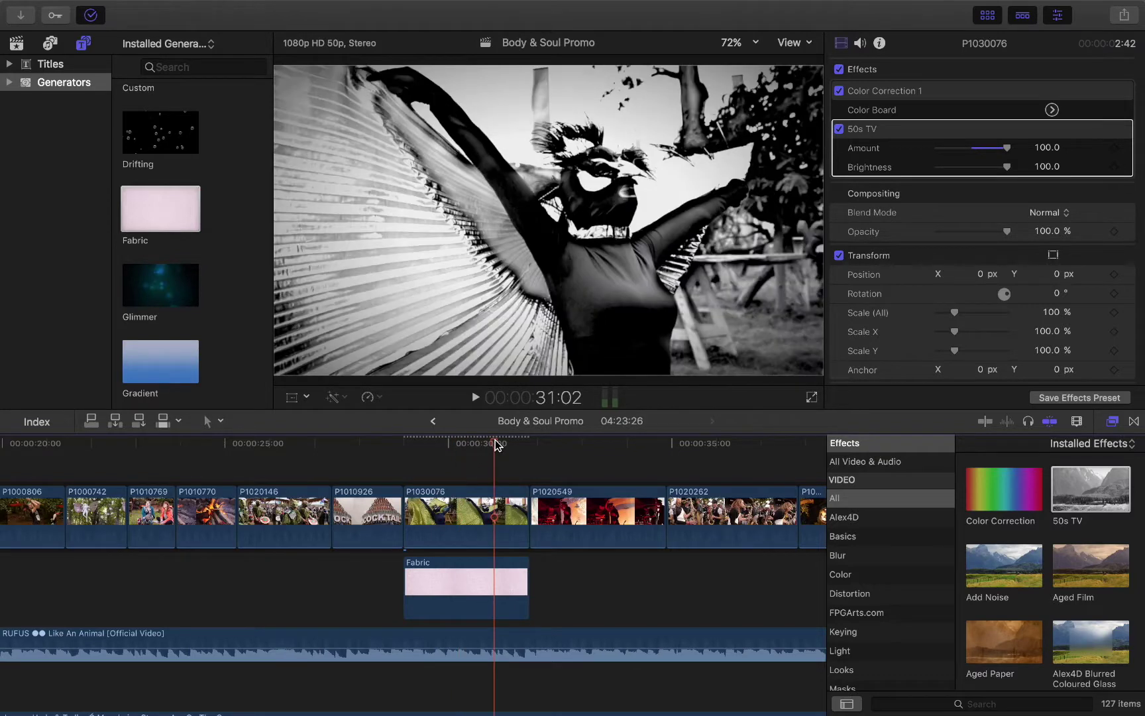
left_click(456, 451)
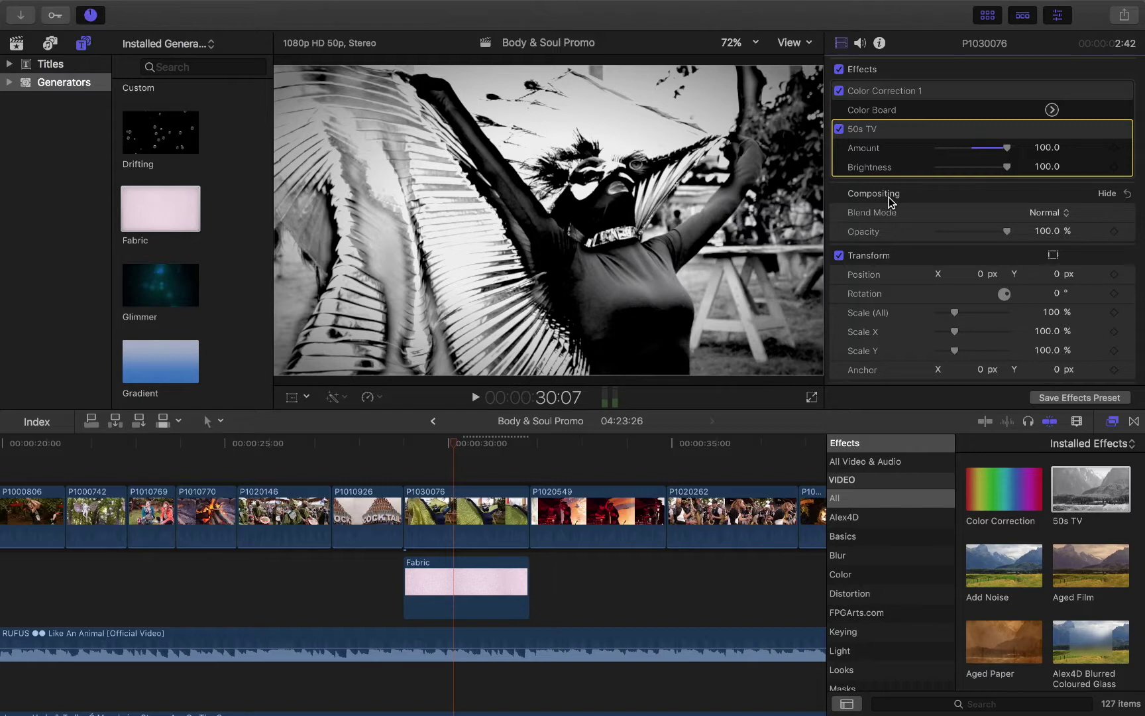
Step: Toggle the 50s TV effect off and on to compare, then delete it from P1030076
left_click(839, 129)
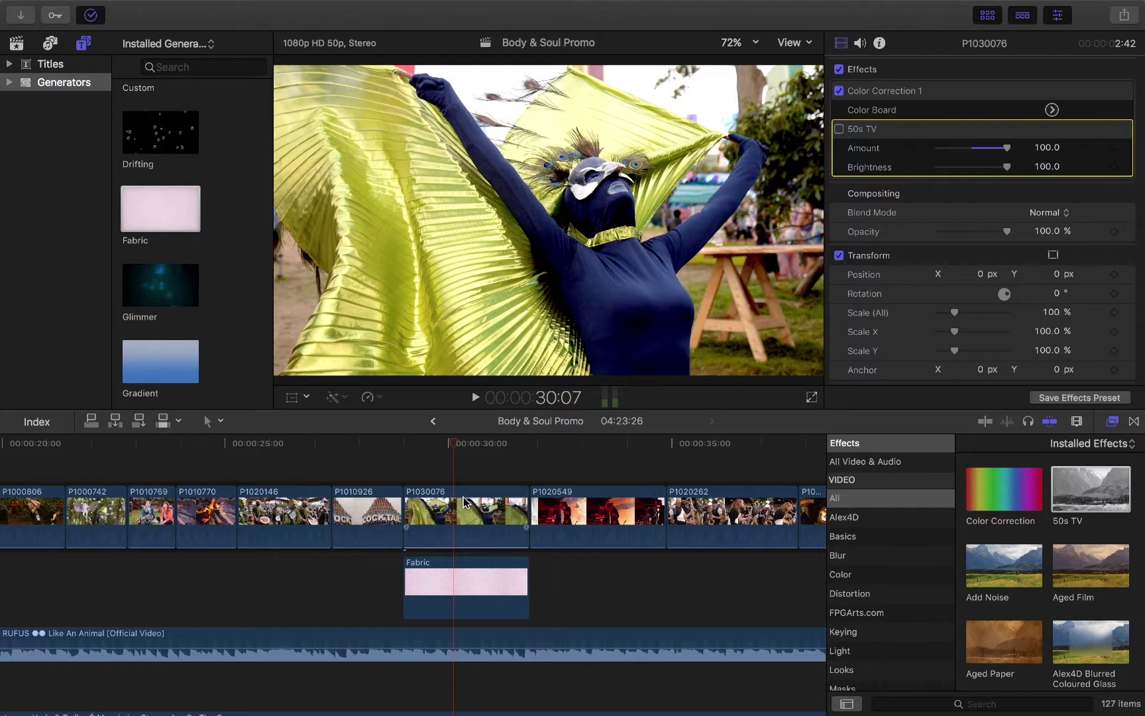
left_click(449, 519)
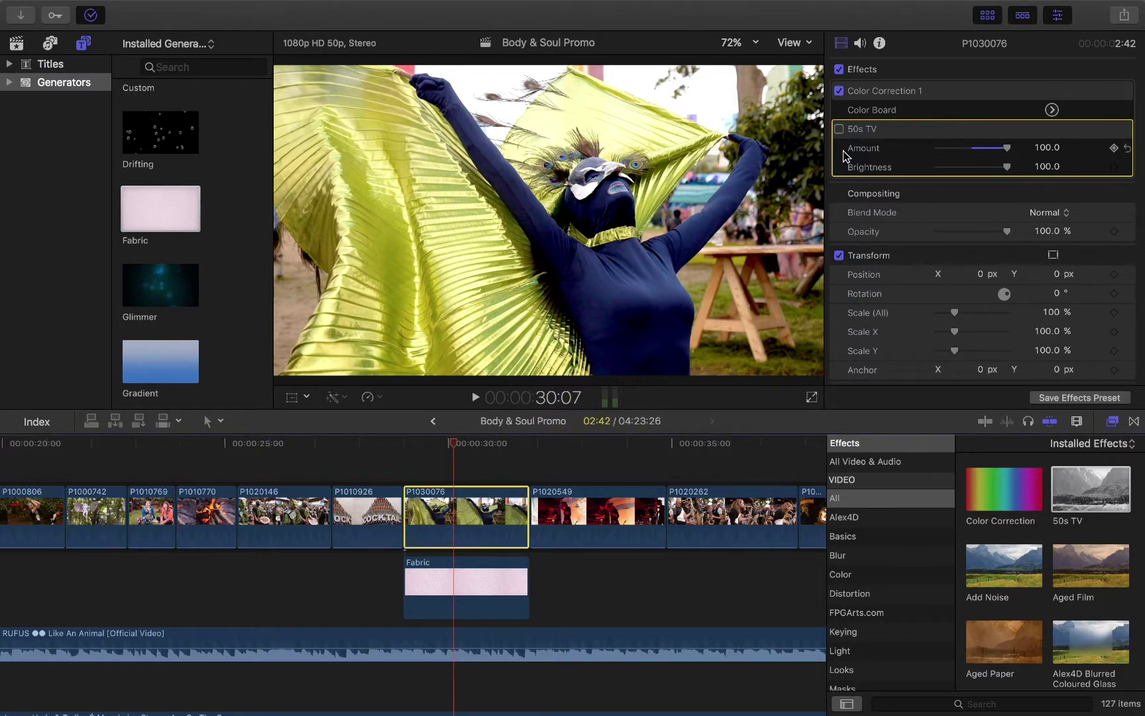
left_click(840, 130)
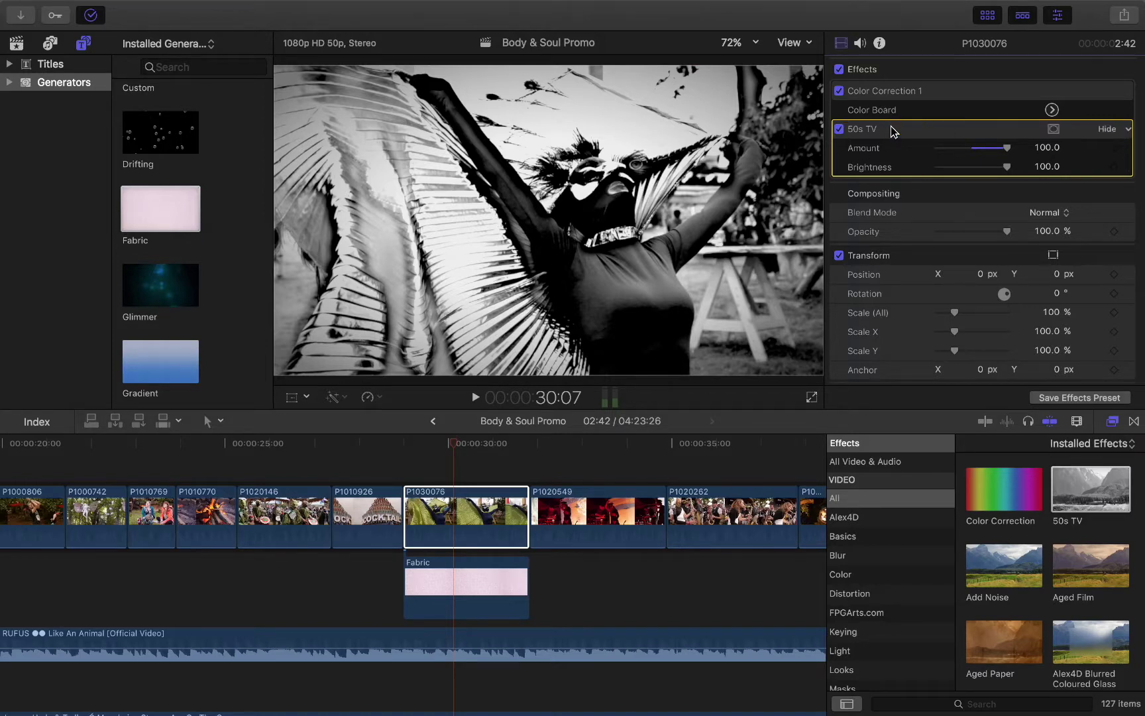
key("Delete")
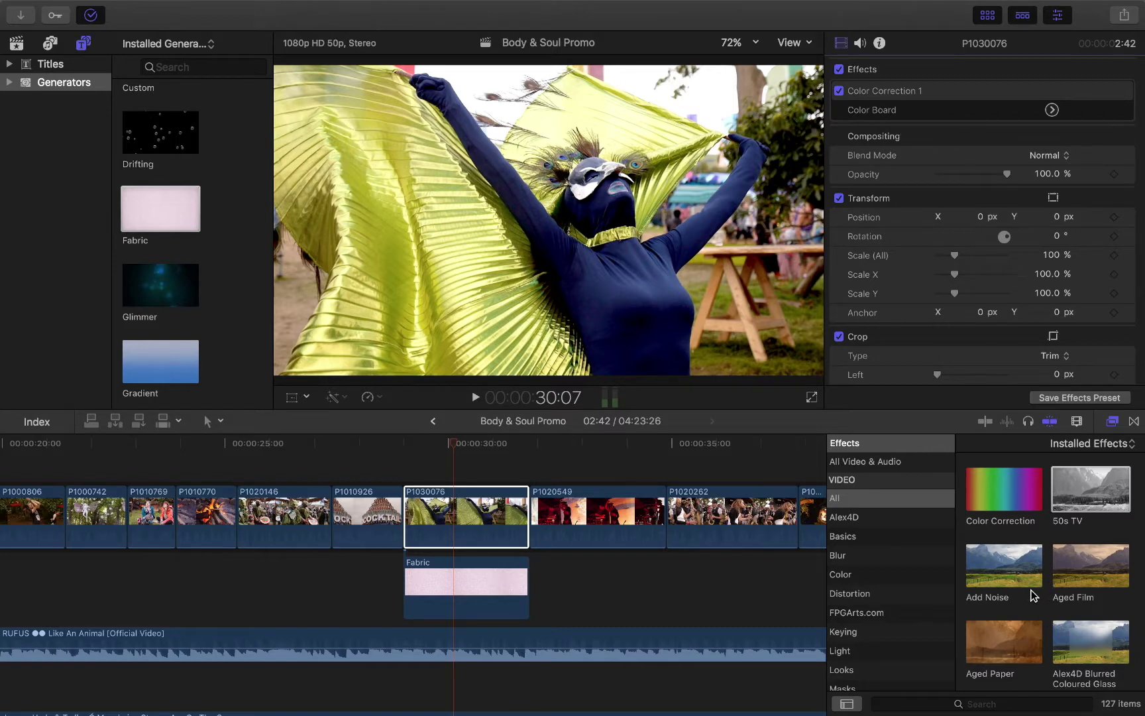
Step: Preview the Aged Film effect and apply it to clip P1030076
left_click(1004, 571)
left_click(1058, 571)
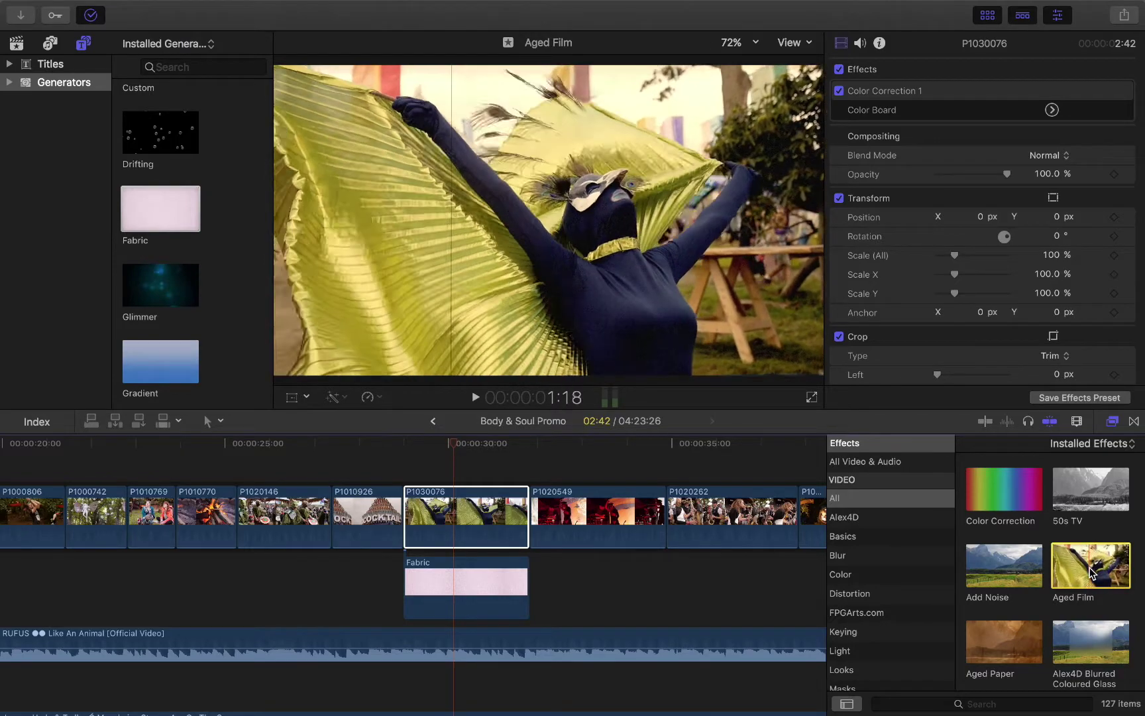
left_click_drag(1092, 569, 480, 517)
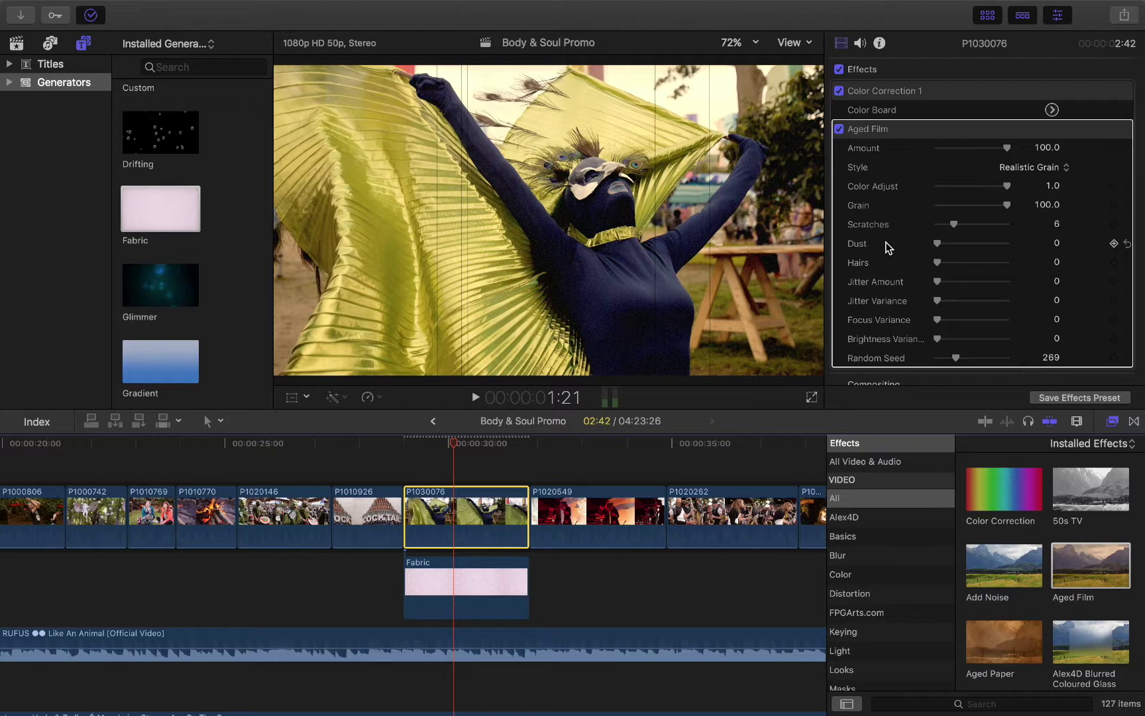
scroll(890, 247, "down", 3)
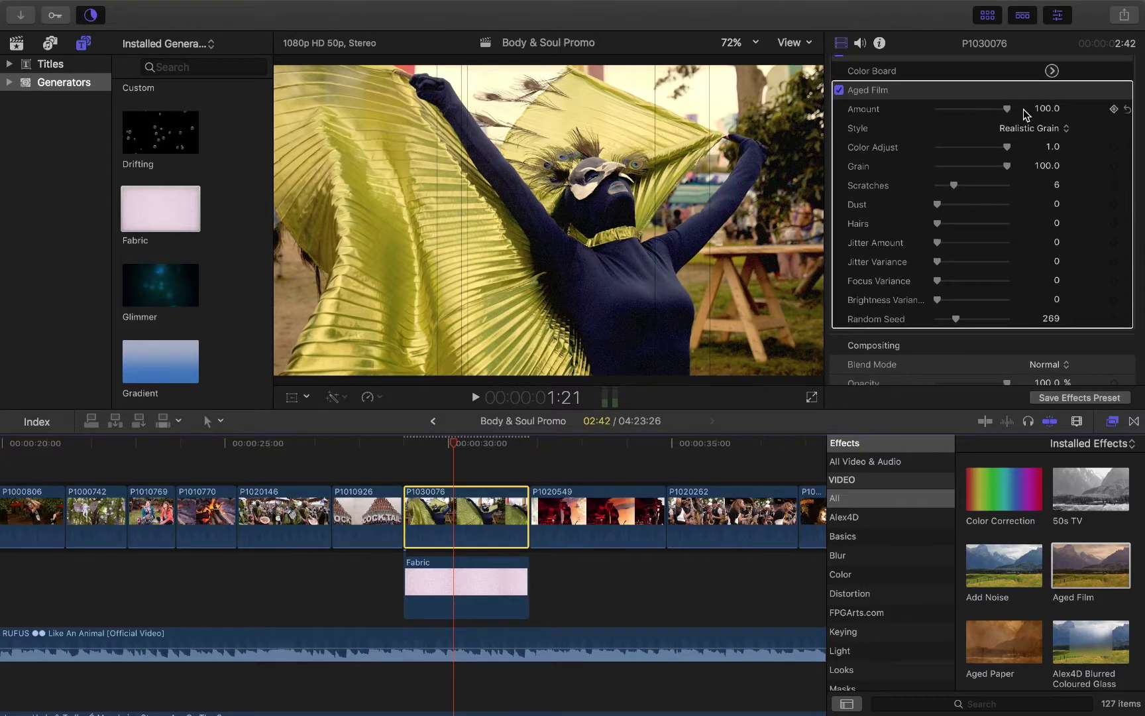
Step: Set Aged Film to Amount 79.01, Realistic Grain style, Scratches 0 and Dust 38
left_click_drag(1015, 110, 994, 114)
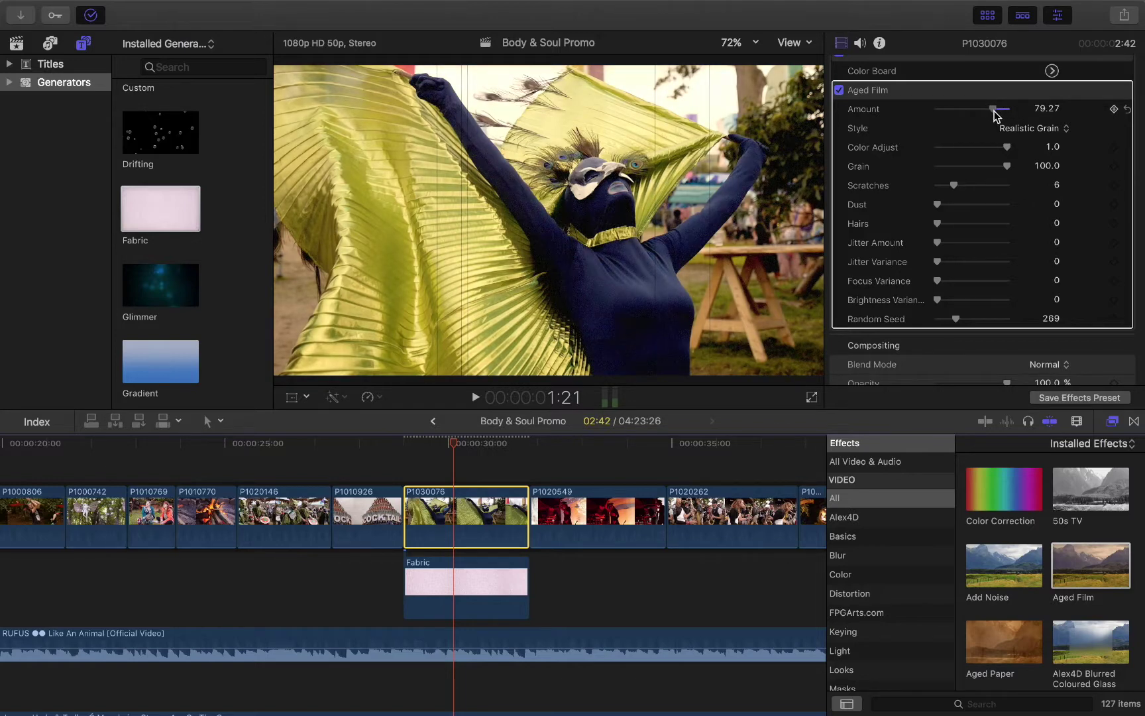
left_click(1046, 128)
left_click(1044, 111)
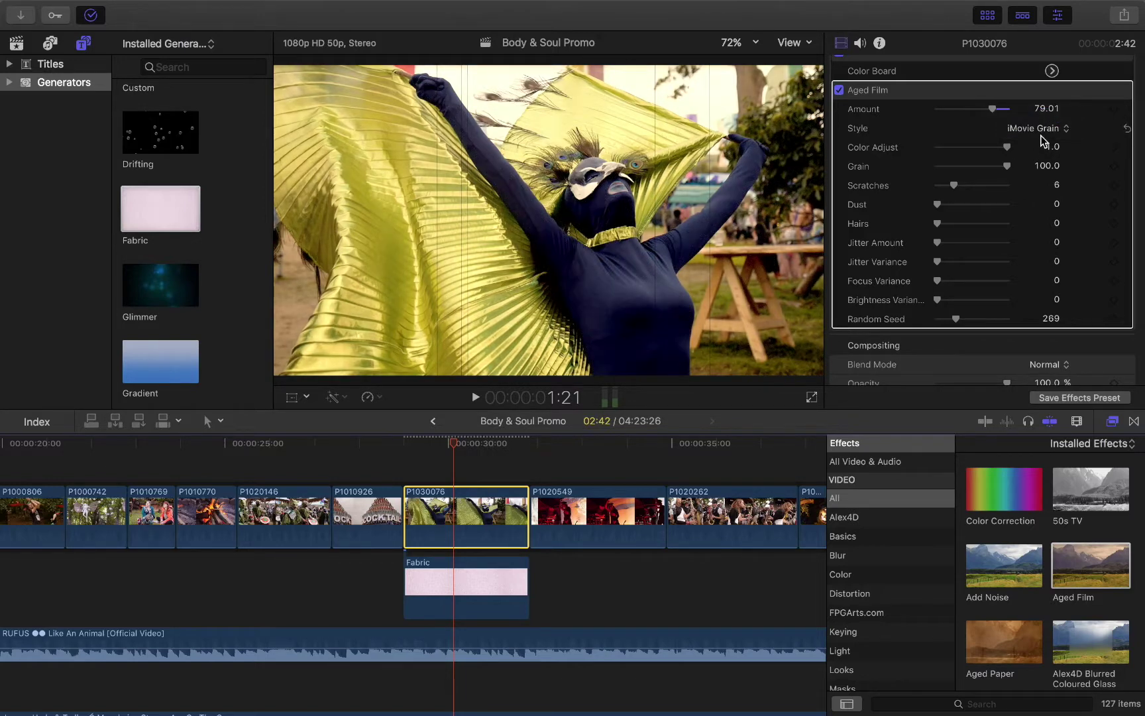
left_click(1046, 131)
left_click(1045, 142)
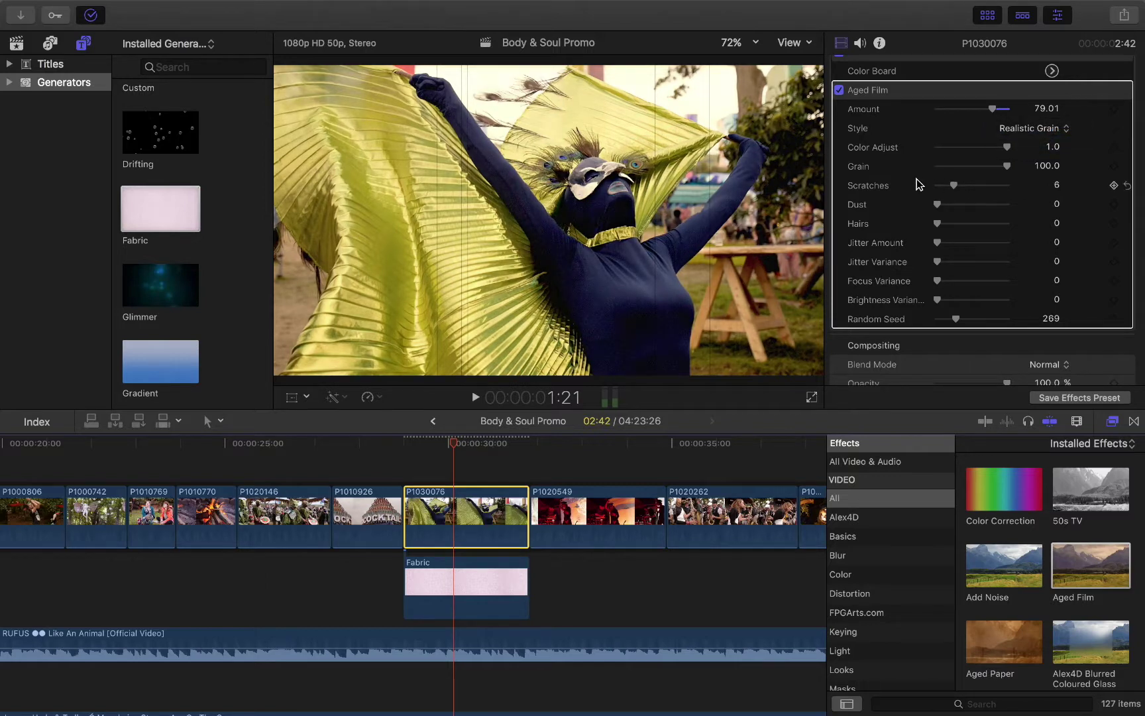
left_click_drag(957, 190, 920, 203)
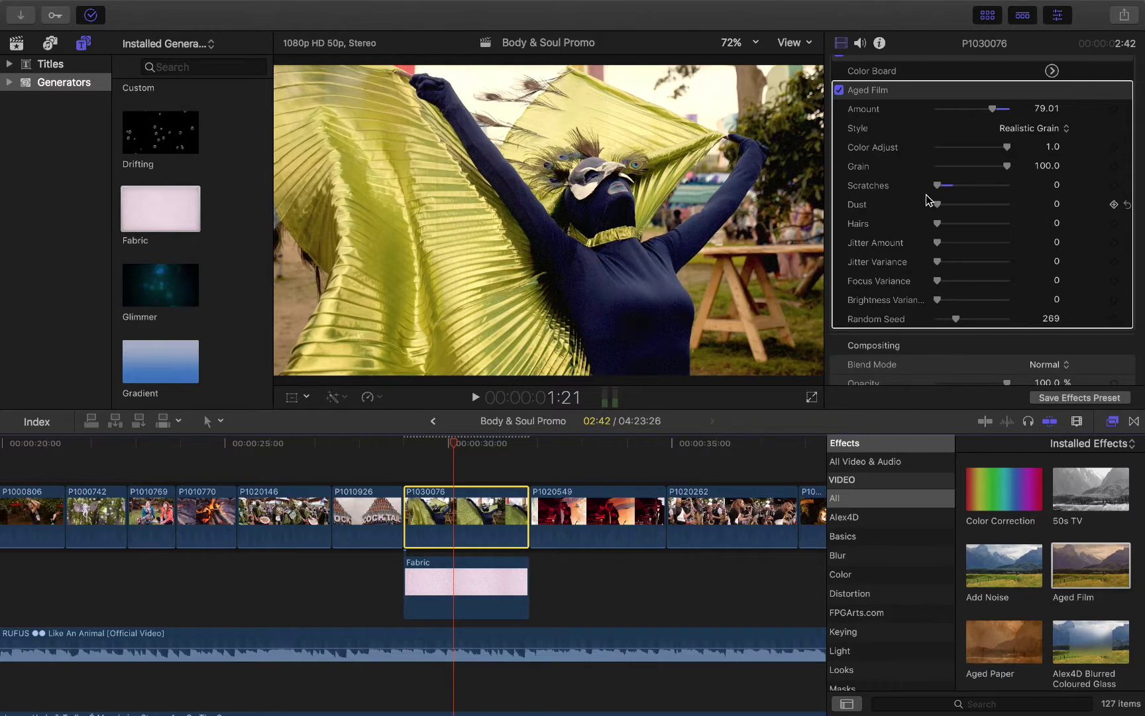
left_click_drag(937, 211, 972, 223)
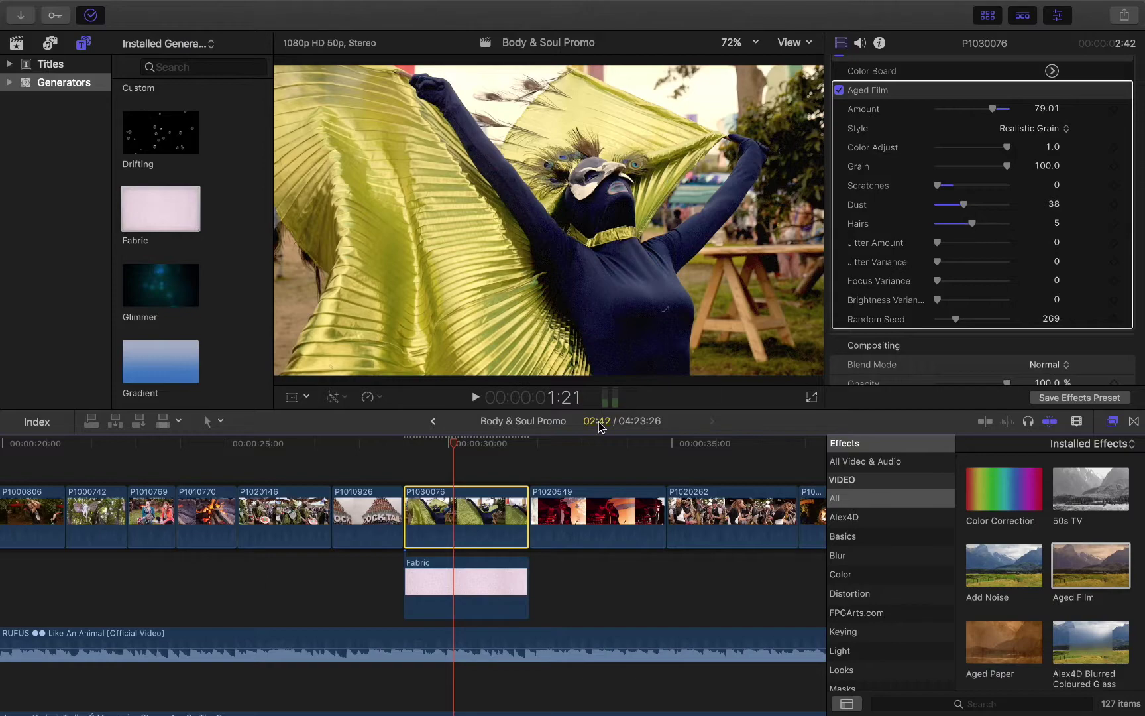
Step: Give Aged Film Focus Variance 29, Jitter Amount 0.33 and Brightness Variance 0.16
left_click(412, 455)
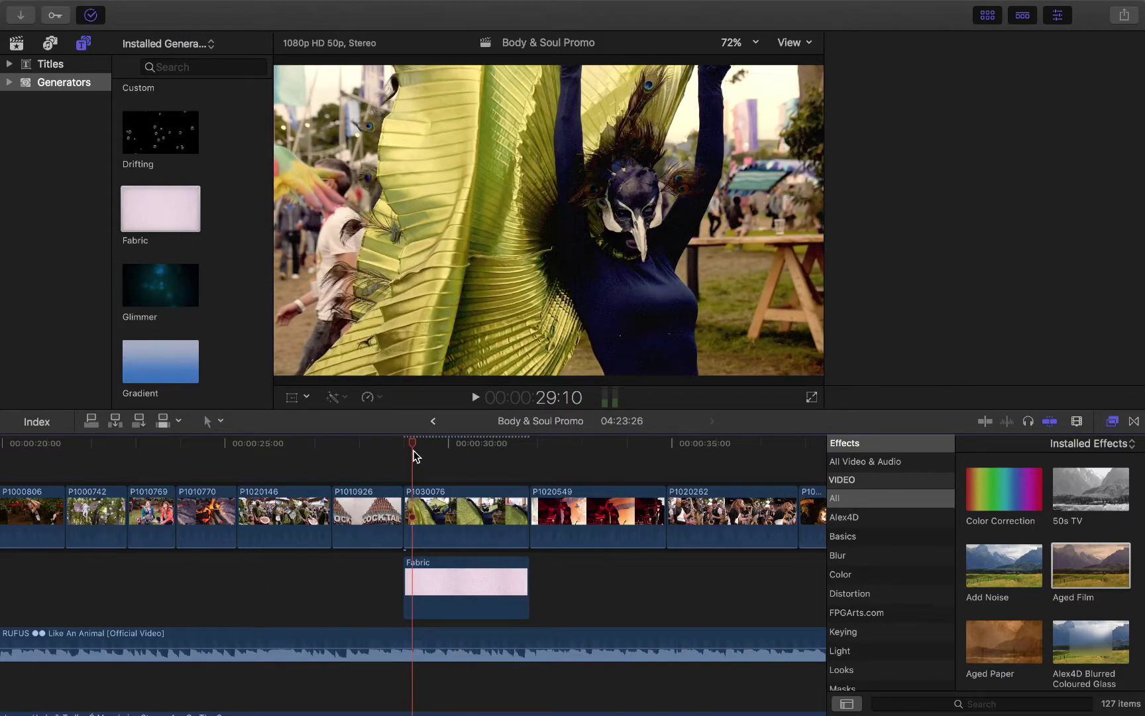
key("space")
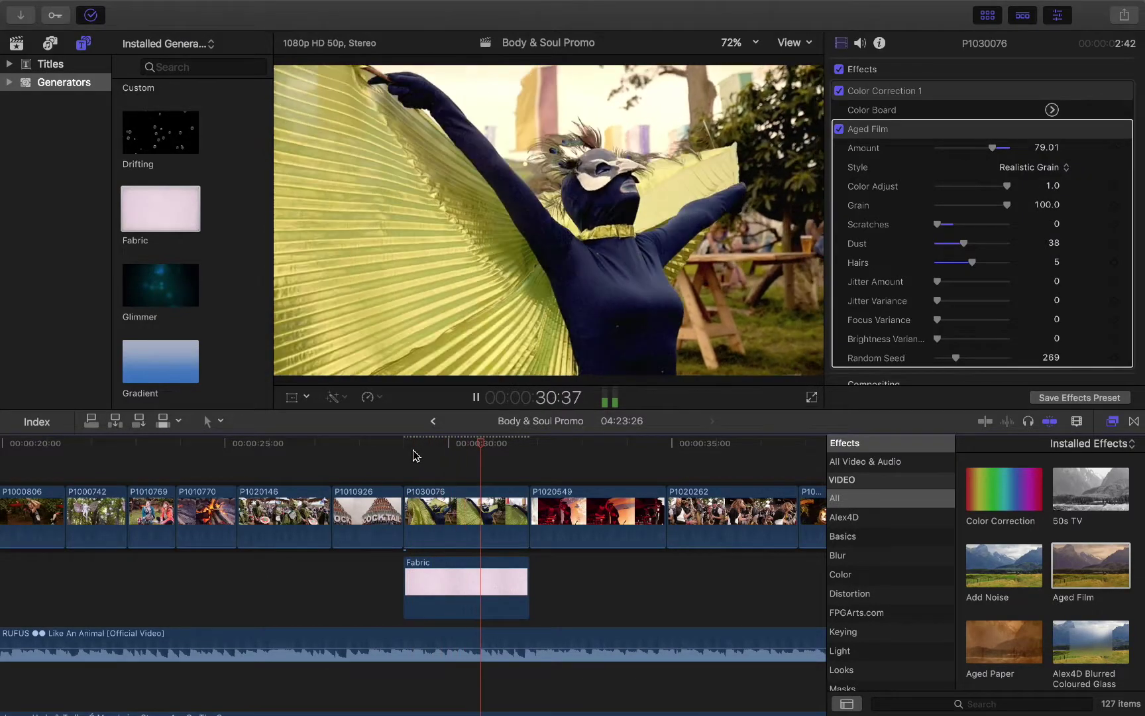
key("space")
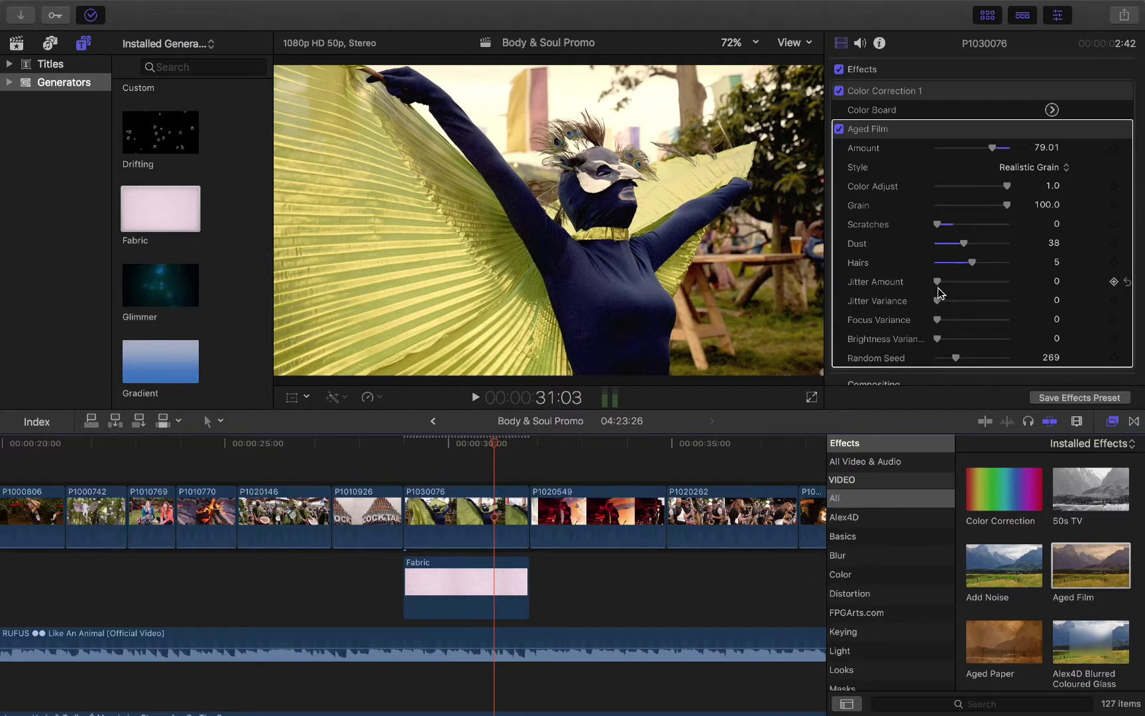
left_click_drag(936, 319, 961, 323)
left_click_drag(937, 282, 958, 287)
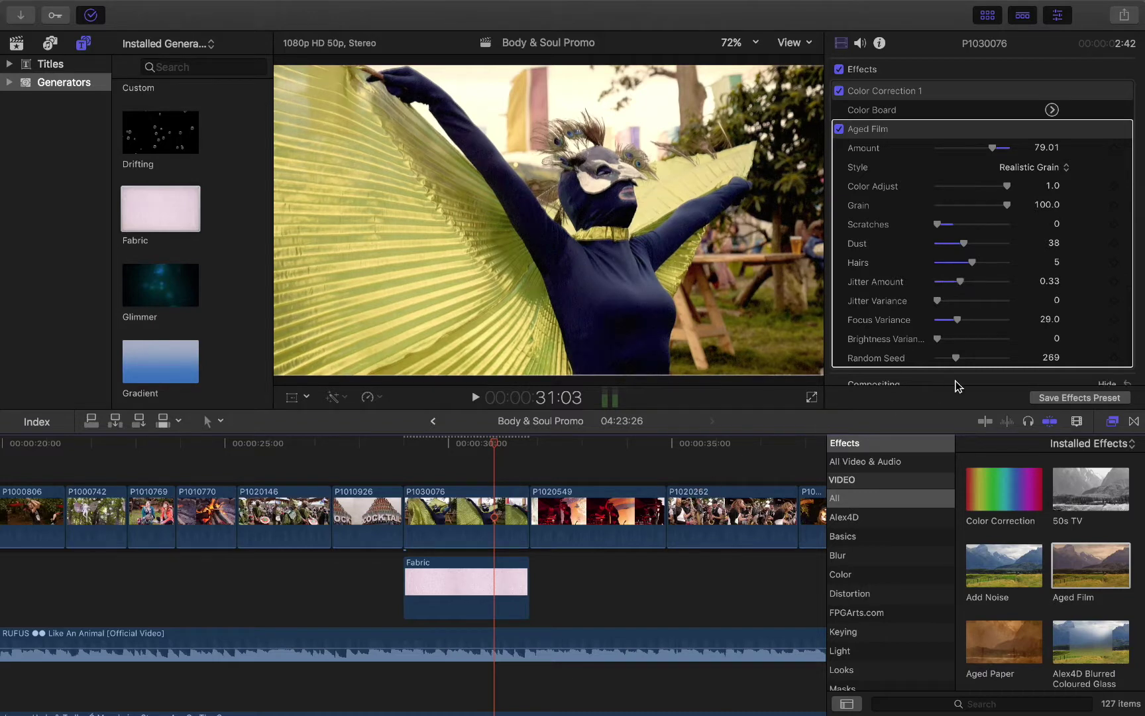
left_click_drag(941, 339, 945, 341)
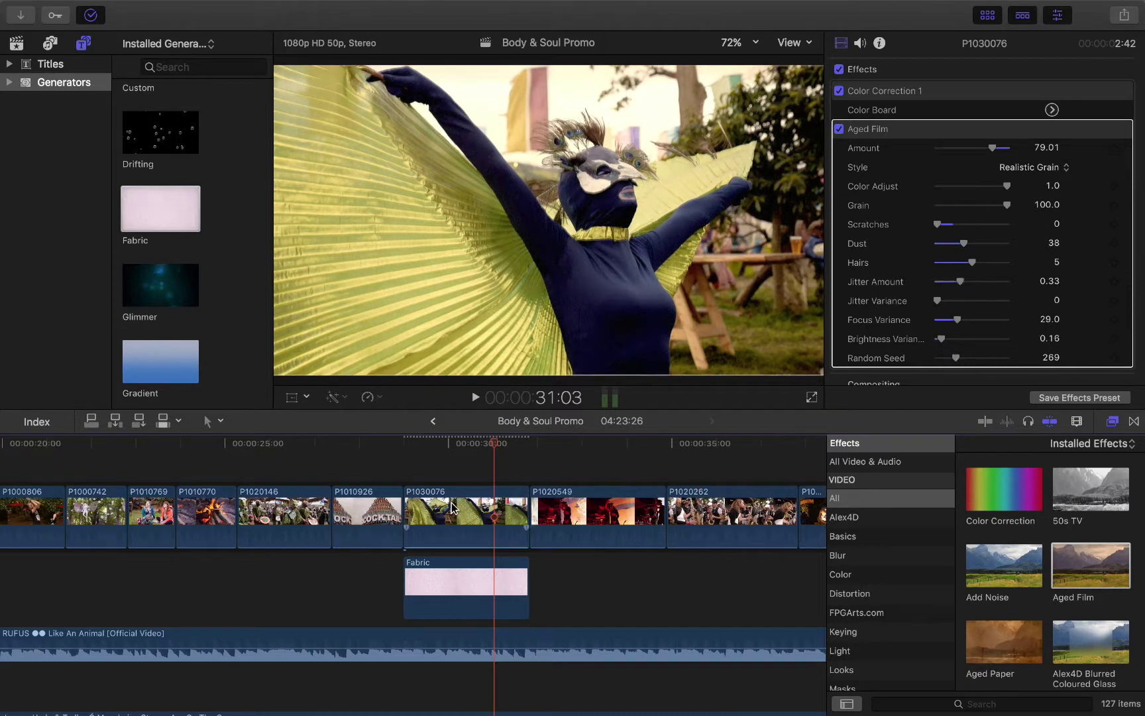
Step: Play back the clip from 29:00, then delete Aged Film from P1030076
left_click(400, 454)
left_click(460, 519)
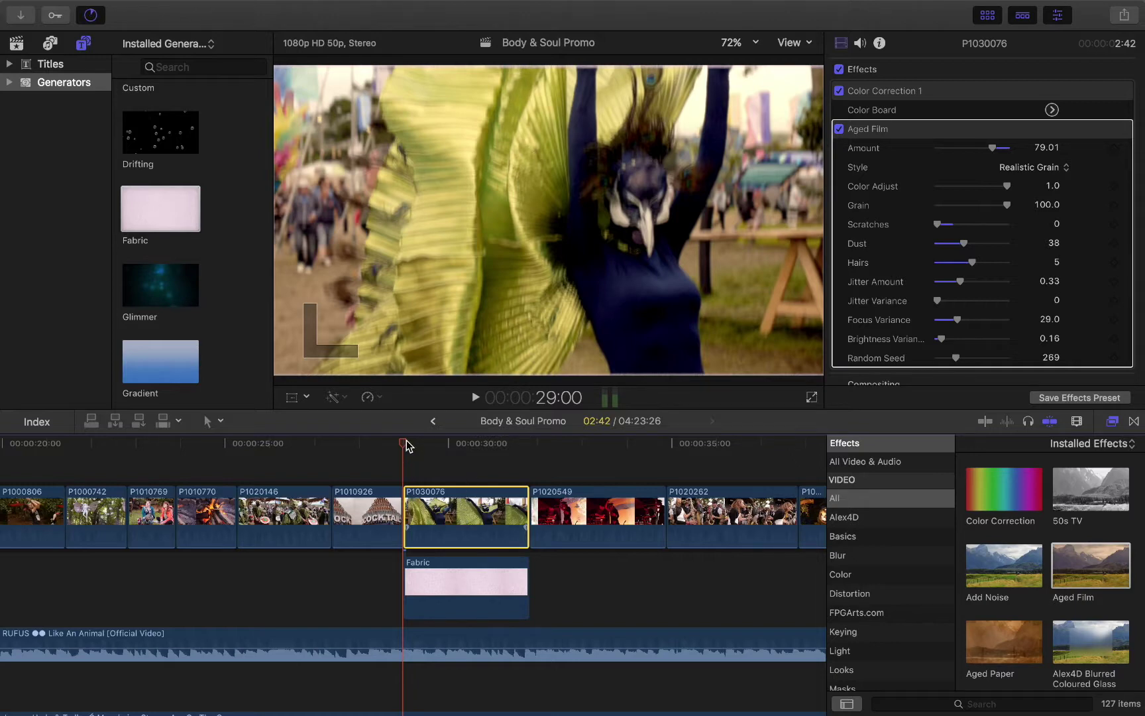
key("space")
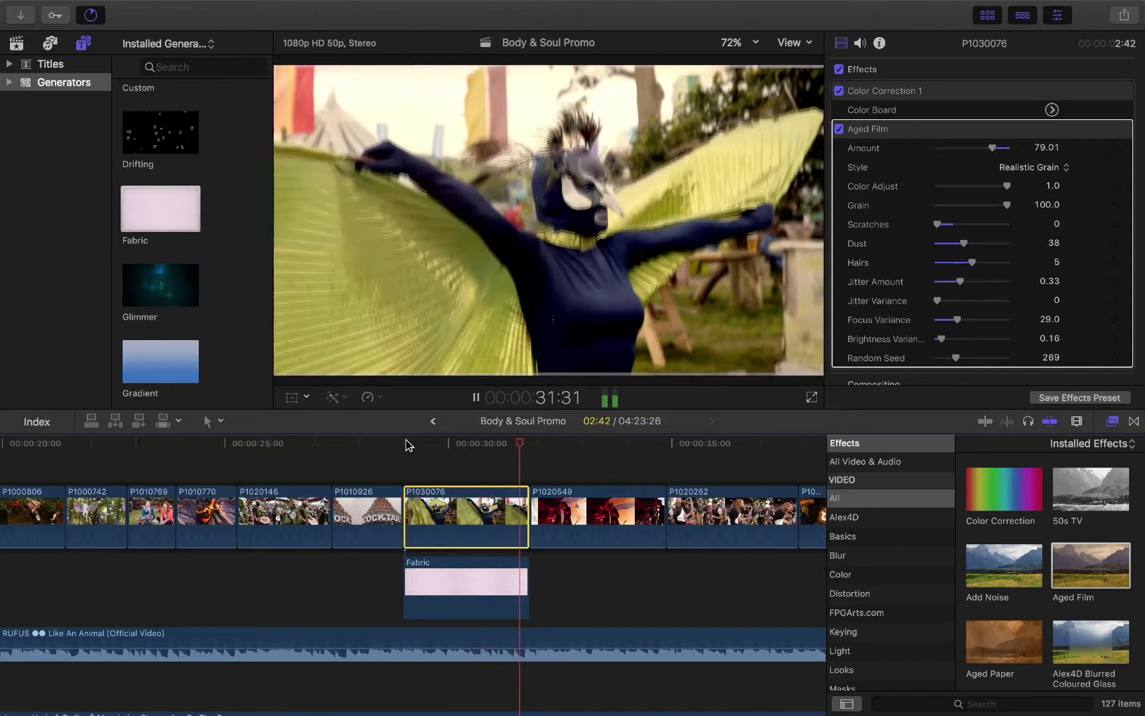
left_click(478, 449)
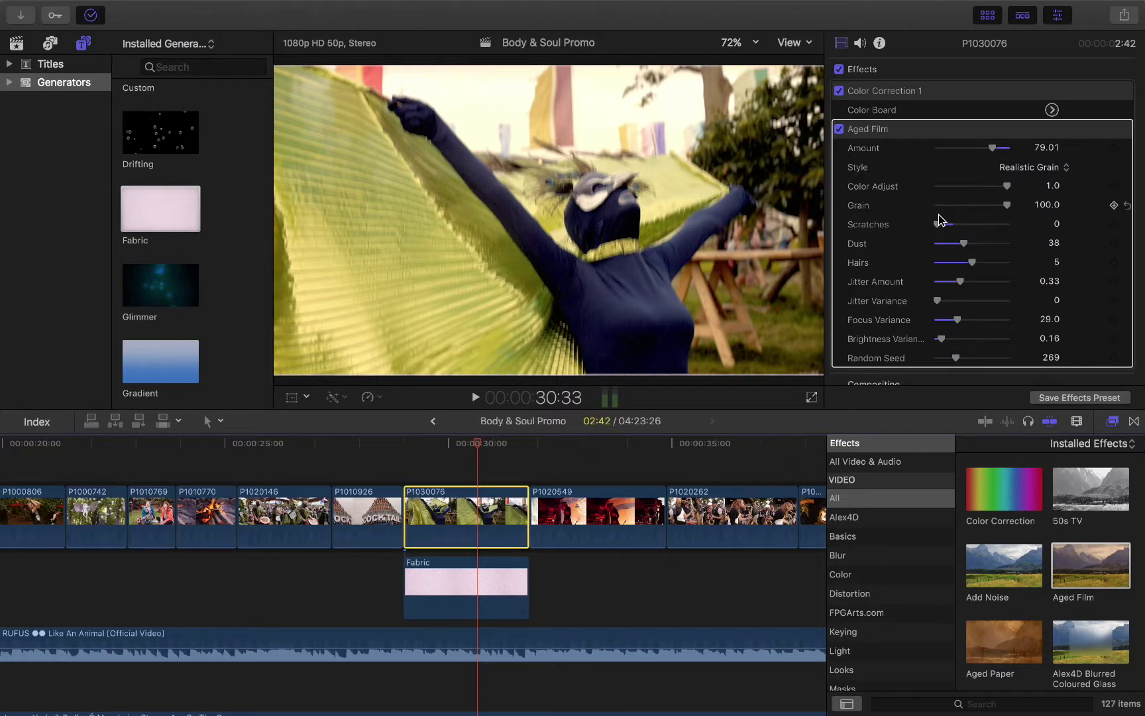
left_click(922, 127)
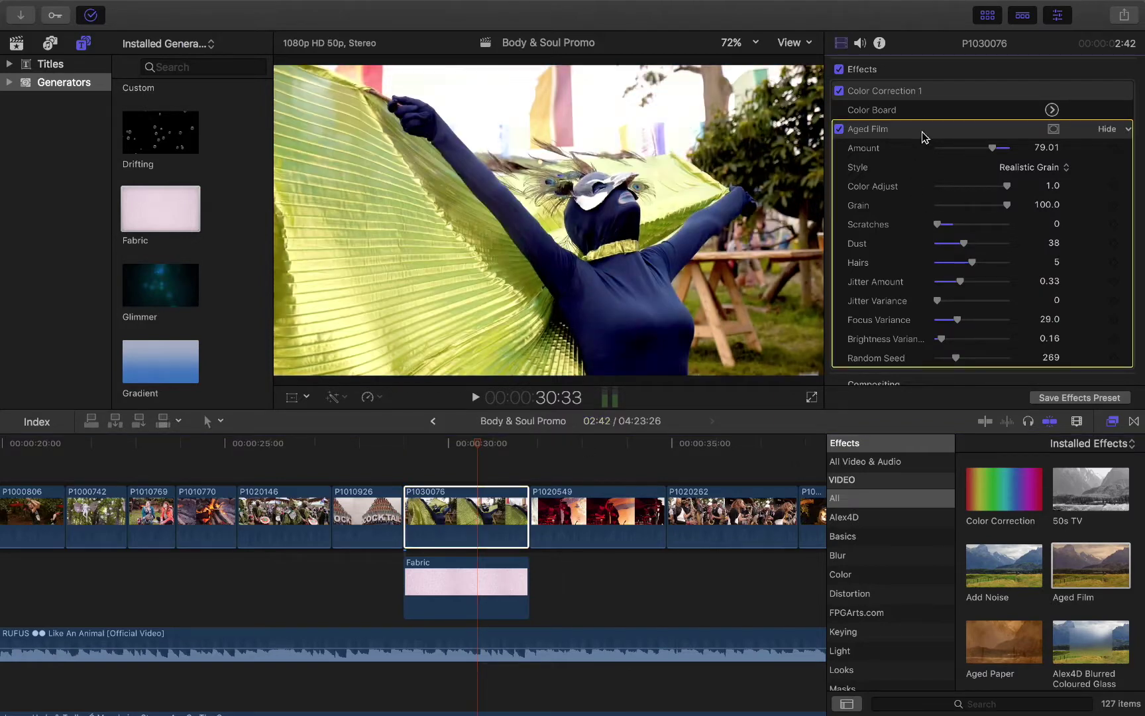
key("Delete")
Step: Browse down the Effects list and preview the Frame effect on the dancer shot
scroll(1026, 587, "down", 5)
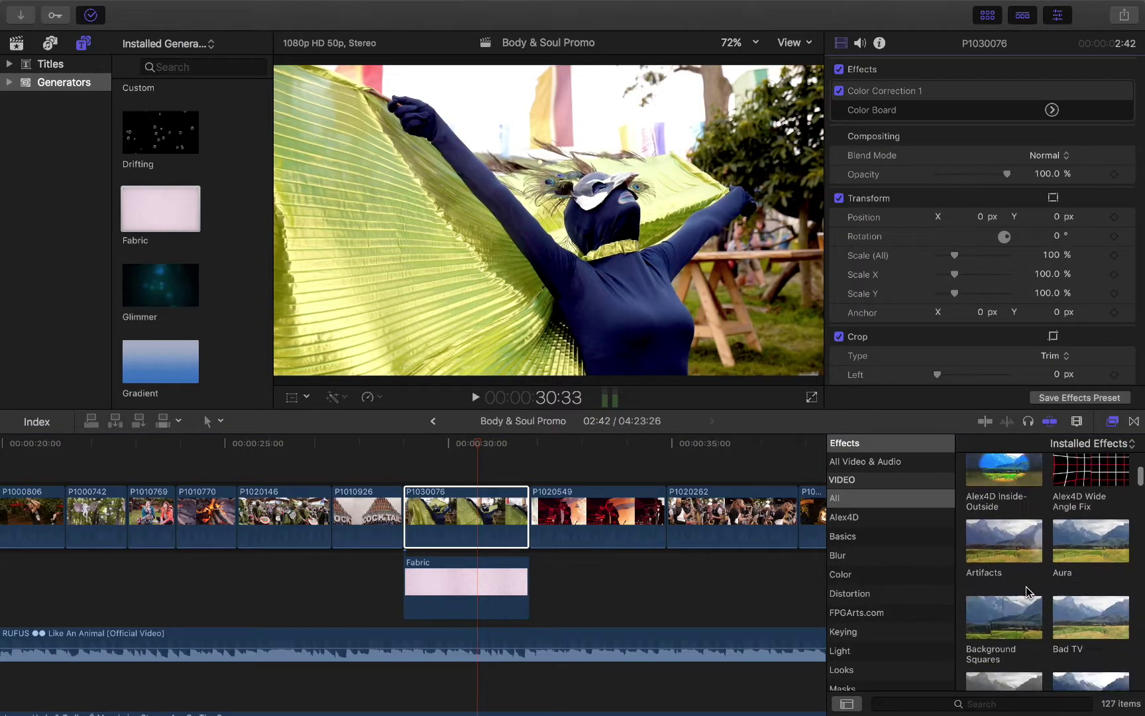
scroll(1026, 588, "down", 3)
scroll(1029, 591, "up", 4)
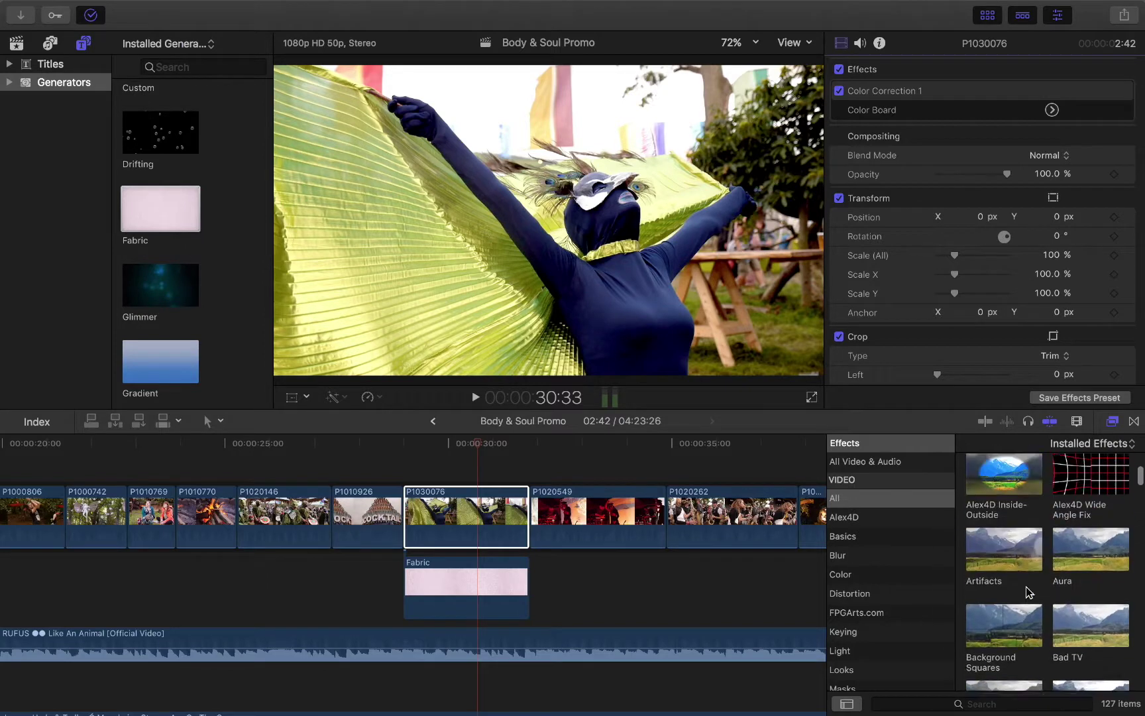
scroll(1029, 591, "down", 6)
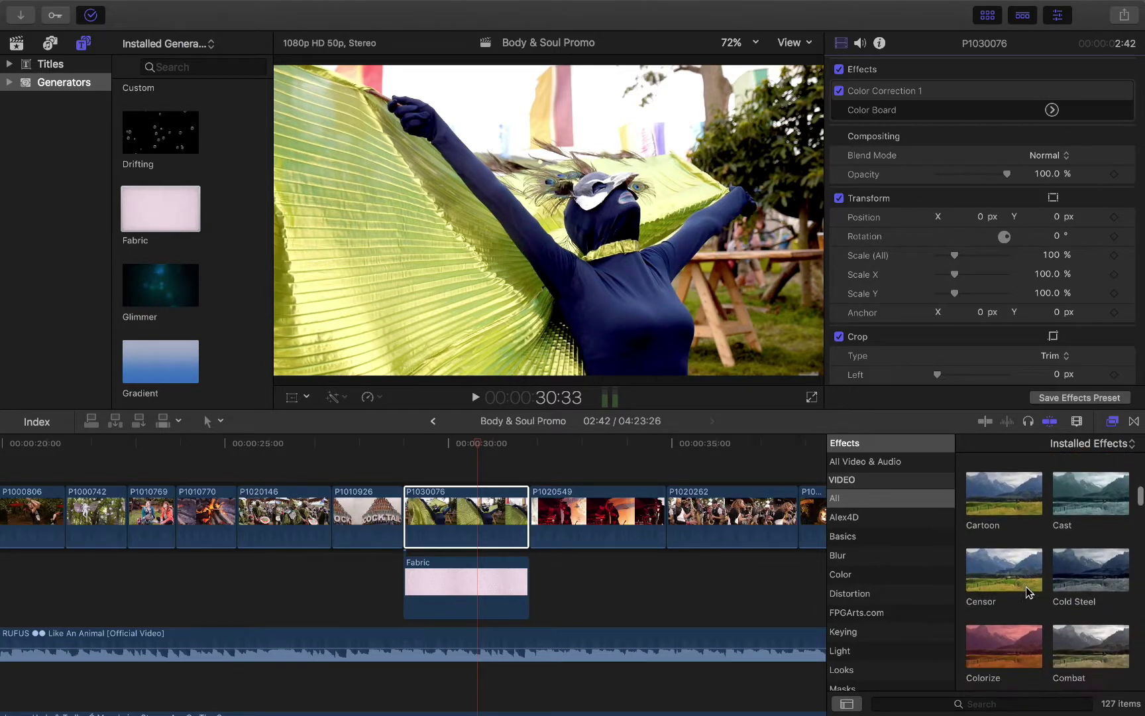
scroll(1028, 592, "down", 8)
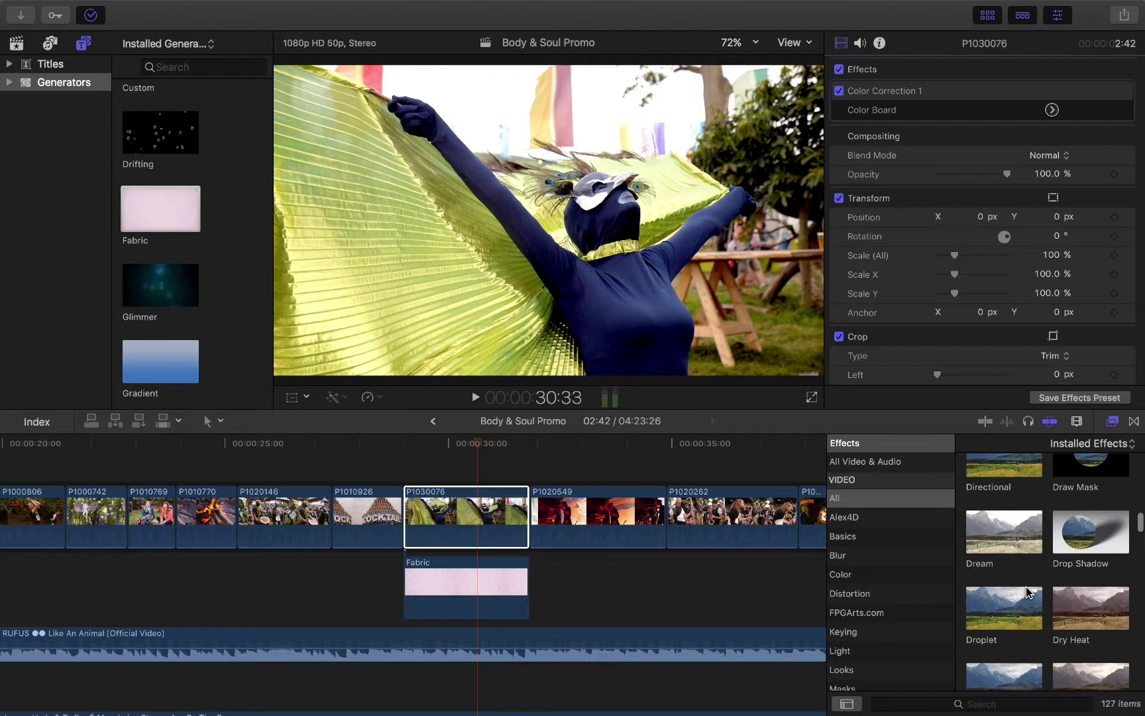
scroll(1026, 587, "down", 2)
scroll(1026, 589, "up", 2)
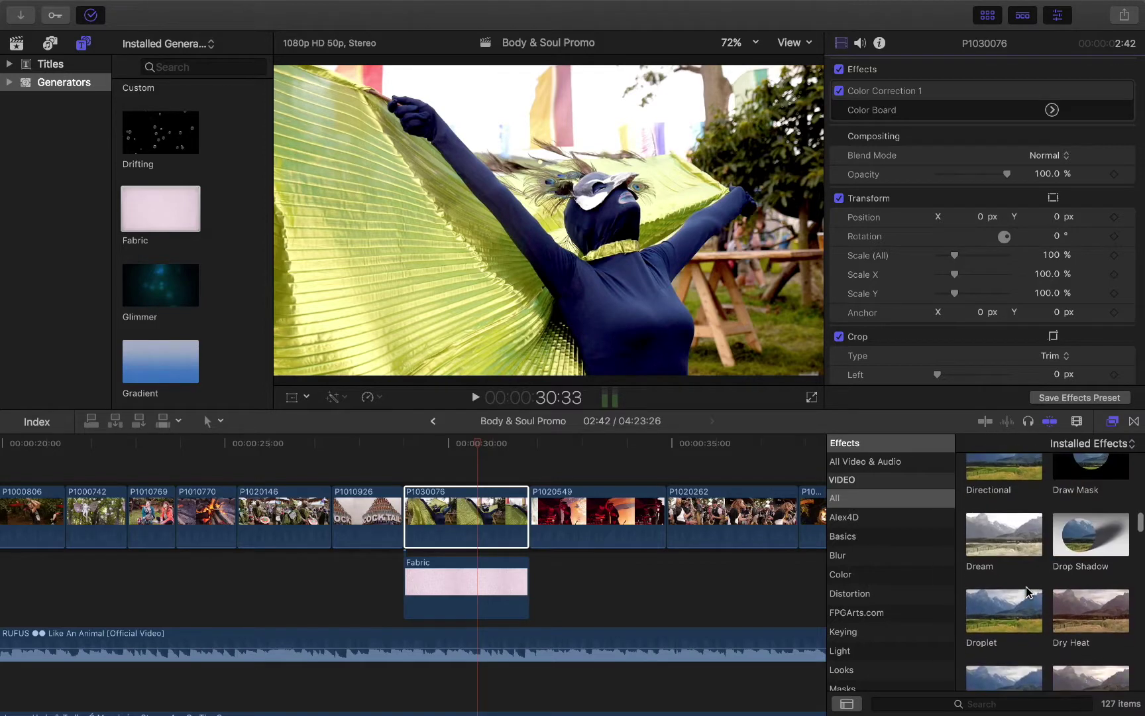
scroll(1027, 591, "down", 1)
scroll(1008, 654, "down", 10)
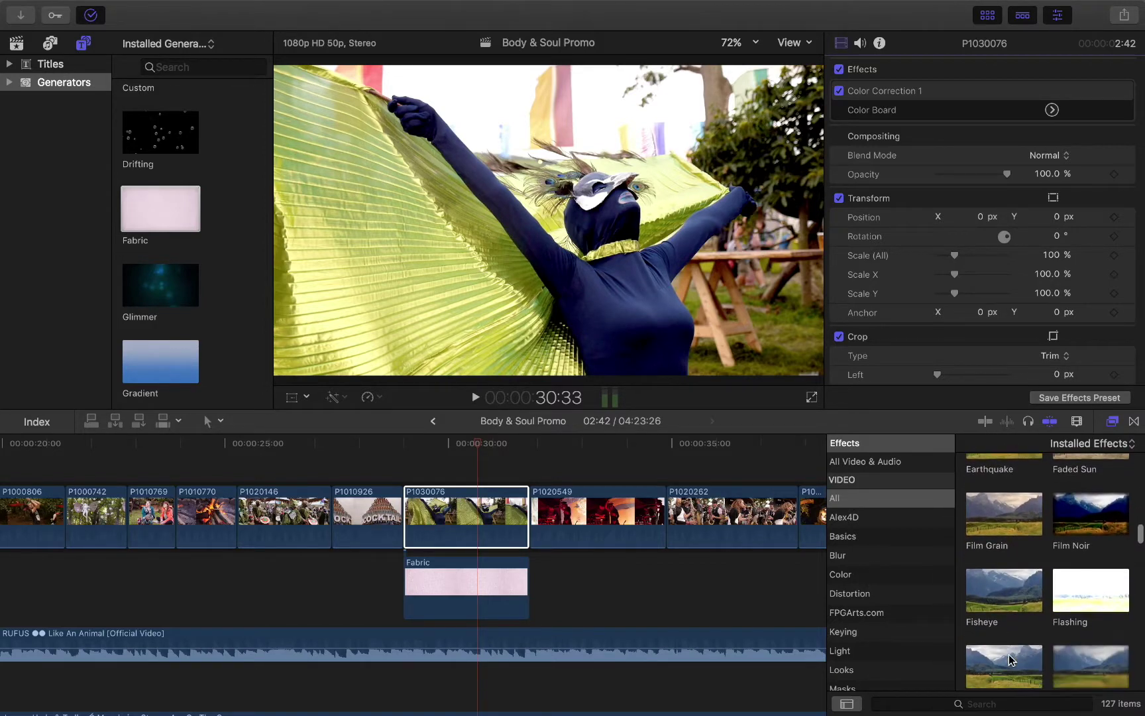
scroll(1008, 654, "down", 3)
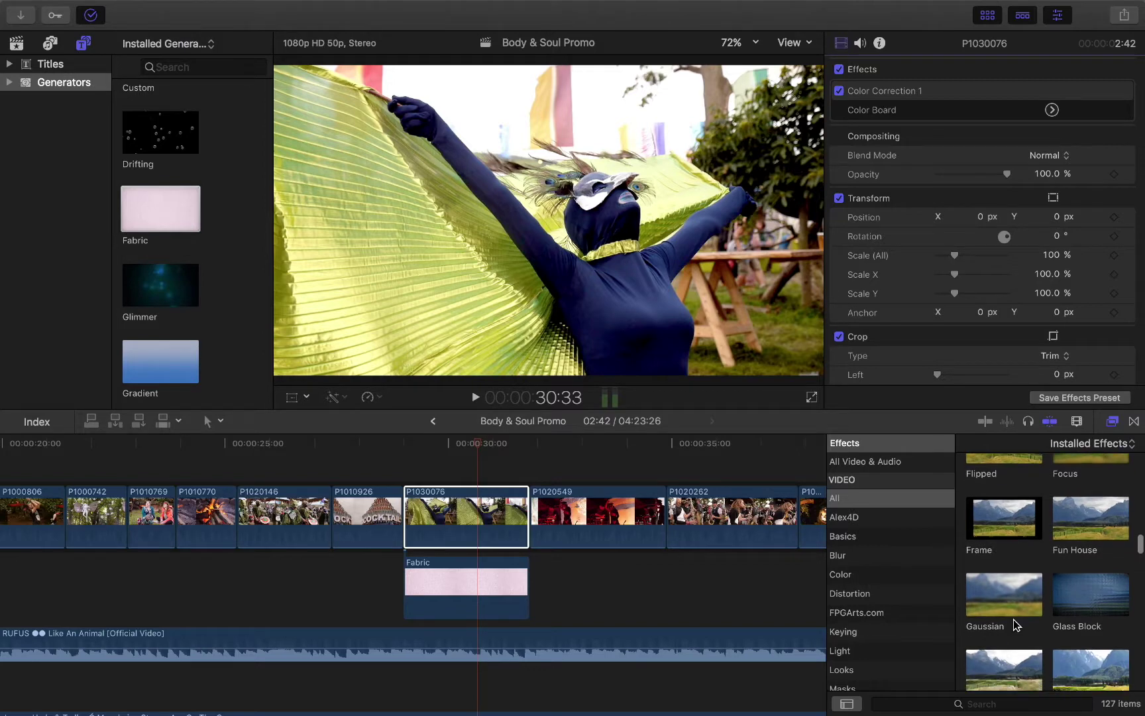
left_click(1009, 524)
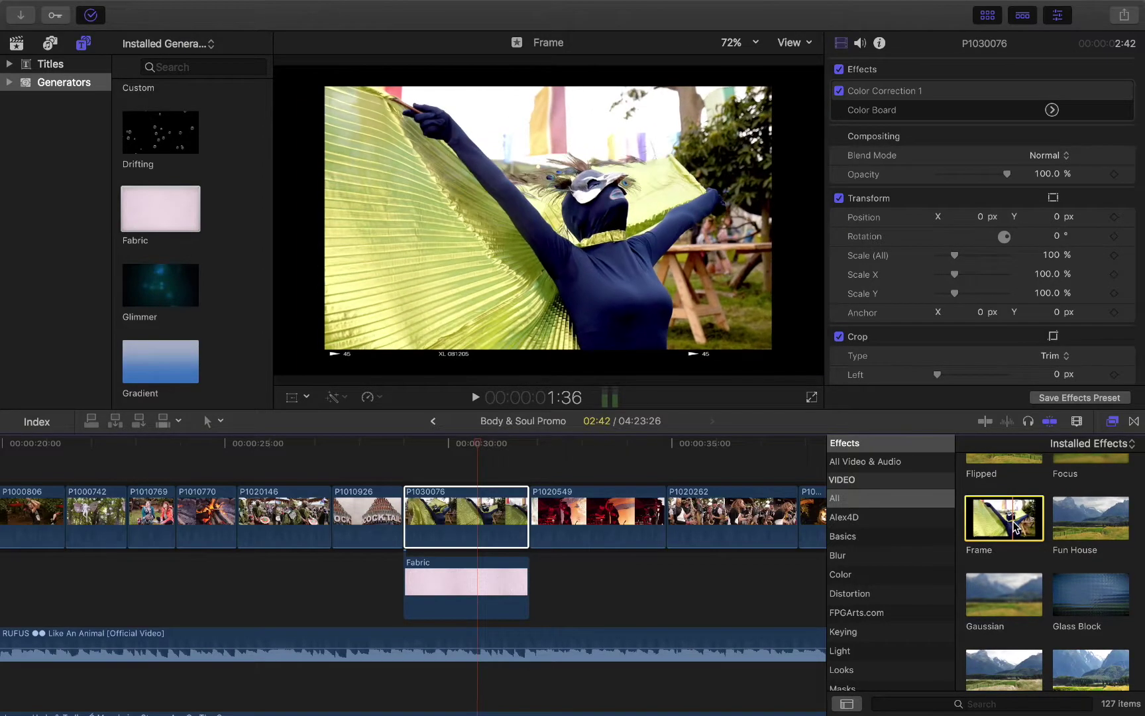
Step: Preview the Letterbox effect and apply it to clip P1030076
scroll(1011, 524, "down", 8)
scroll(1013, 521, "down", 14)
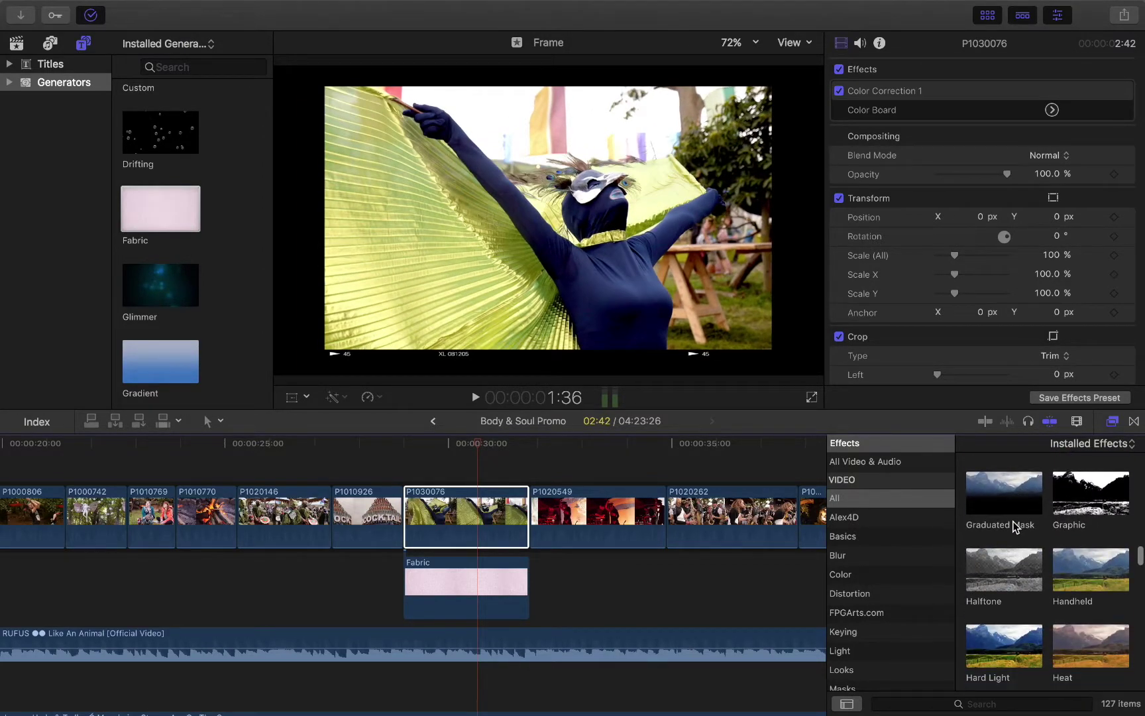
scroll(1013, 521, "down", 10)
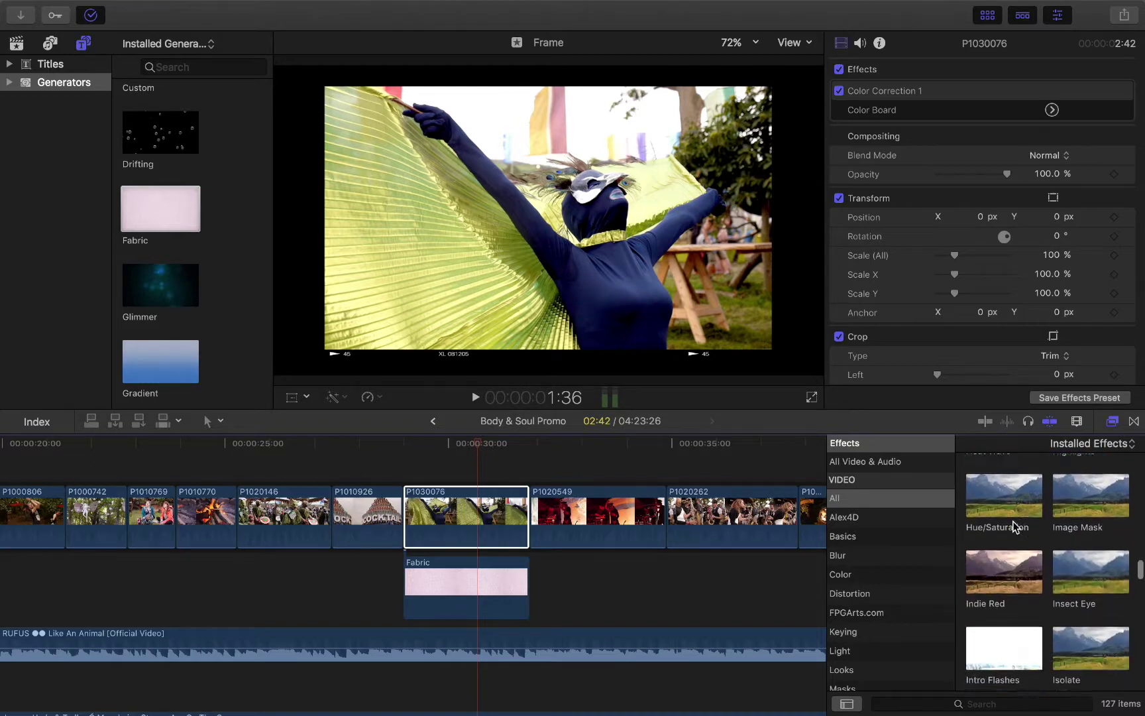
scroll(1013, 521, "down", 6)
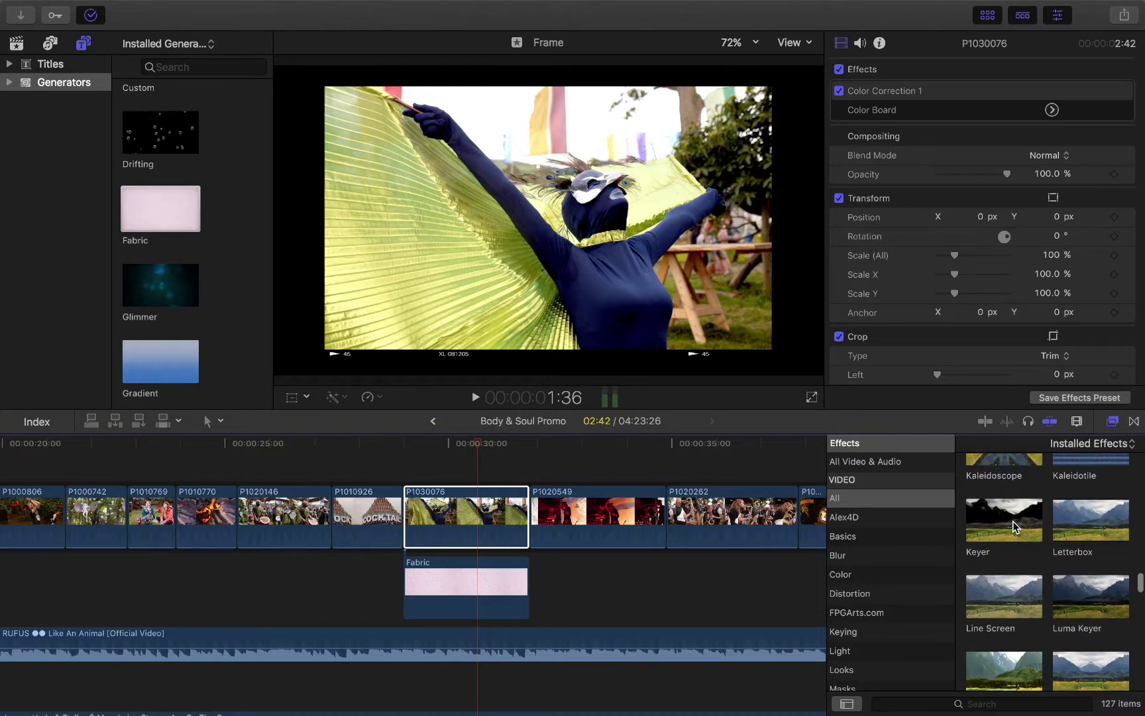
left_click(1087, 527)
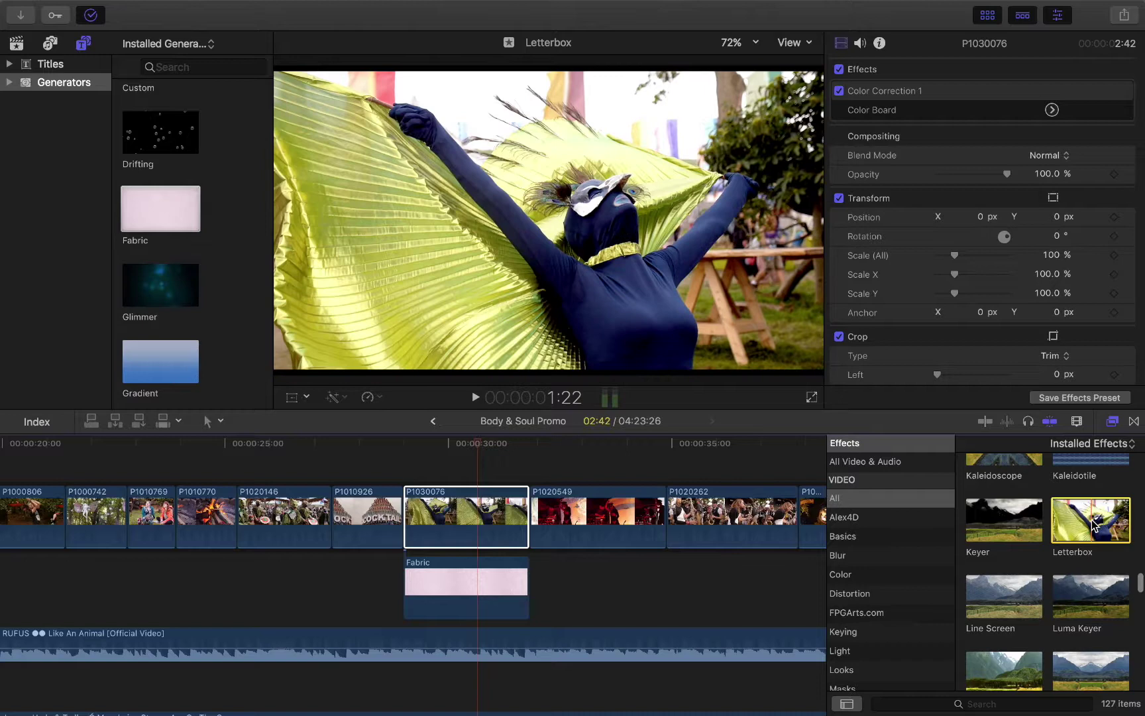
left_click_drag(1093, 524, 471, 518)
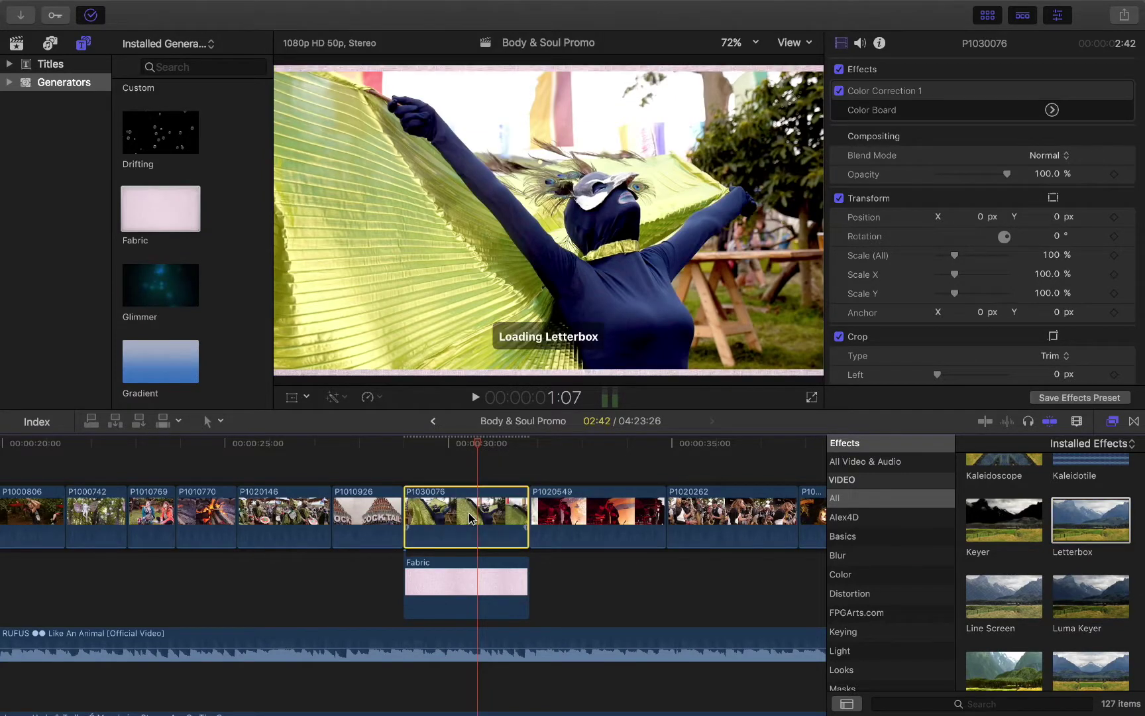
Step: Set the Letterbox aspect ratio on P1030076 to 3.00:1 and play it back
left_click(466, 574)
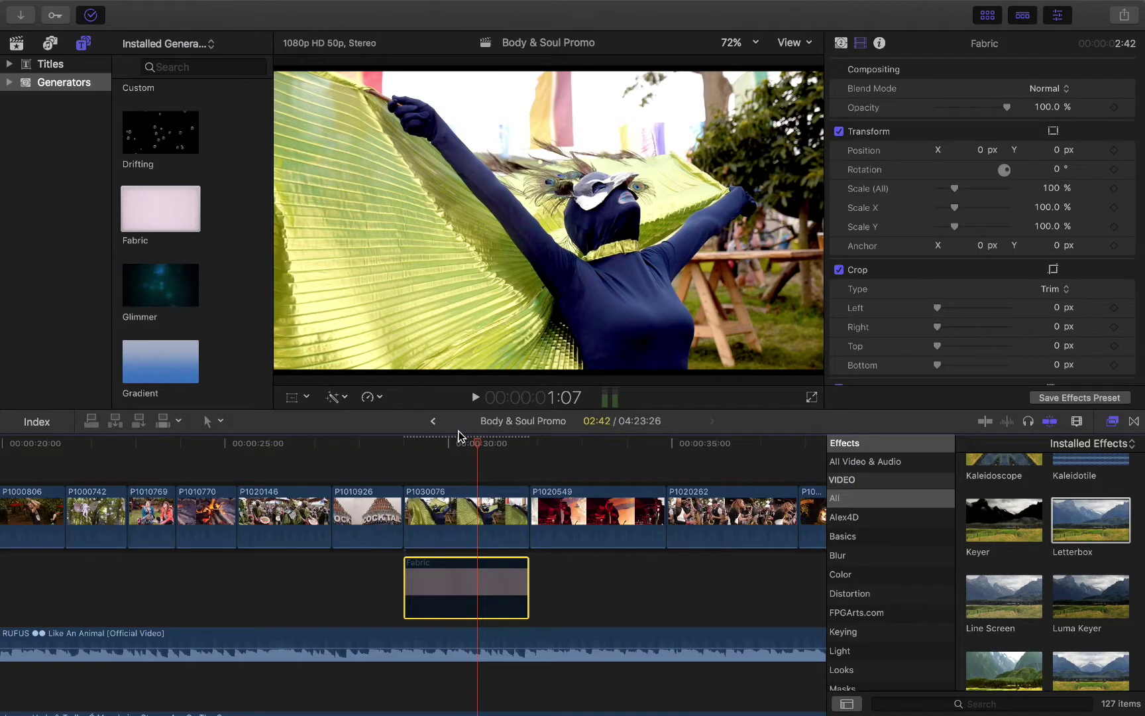
left_click(472, 528)
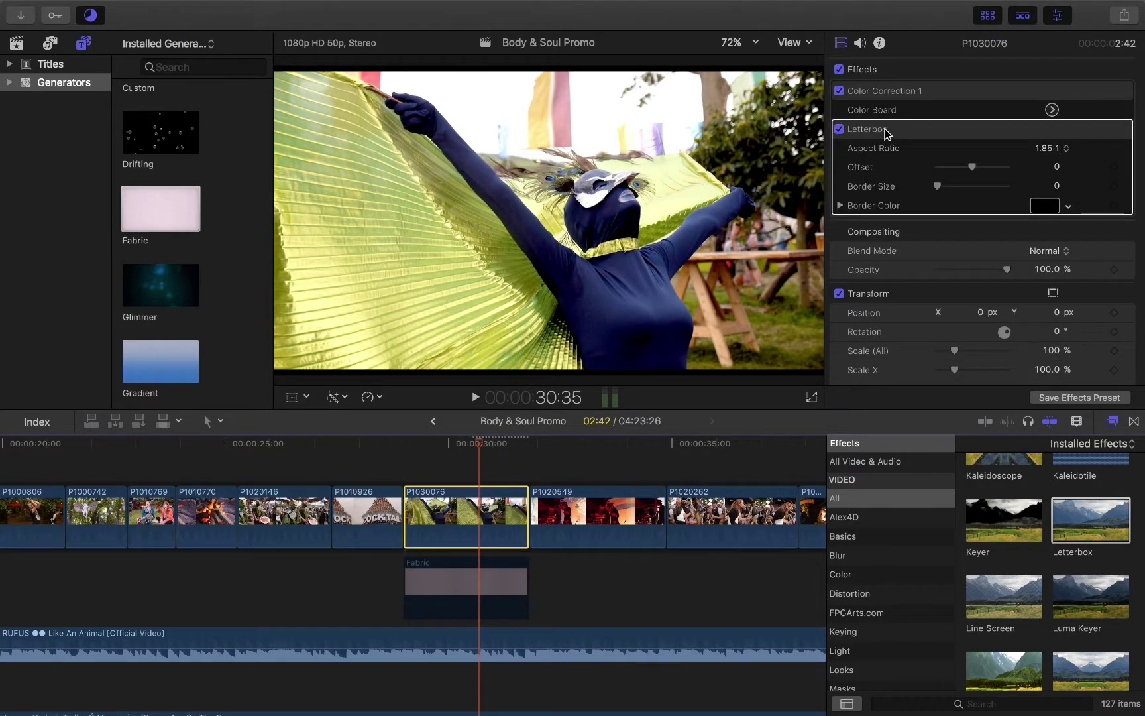
left_click(1052, 148)
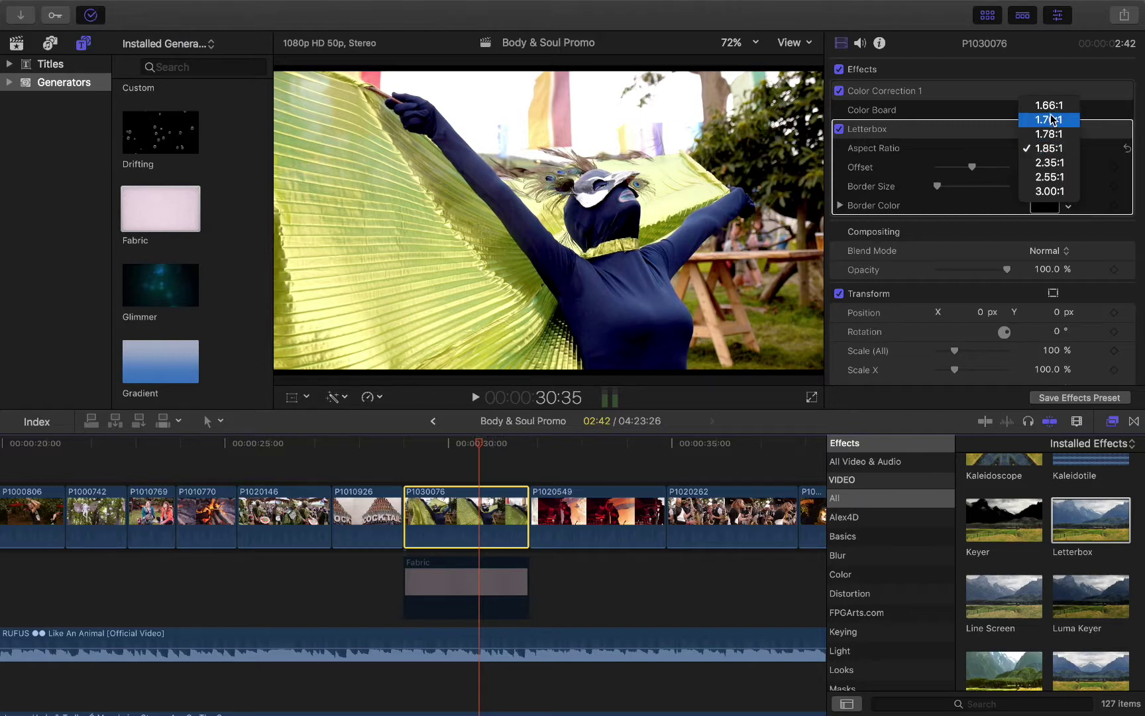
left_click(1051, 191)
left_click(435, 449)
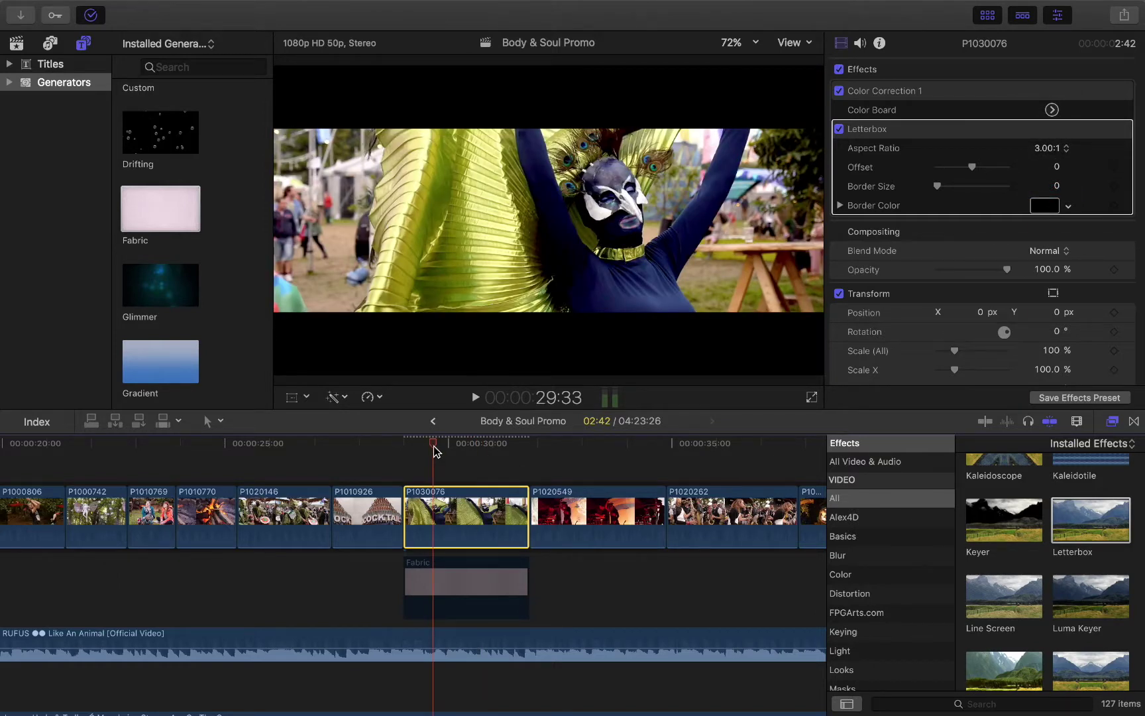
key("space")
left_click(476, 398)
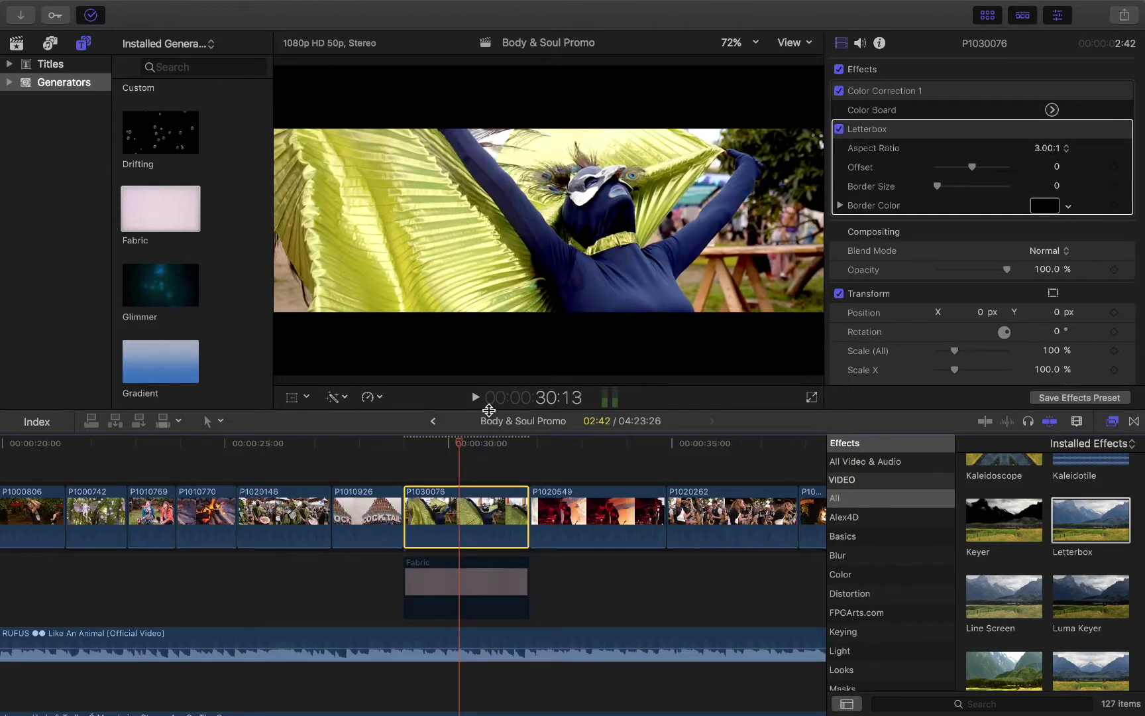
Step: Switch the Letterbox aspect ratio to 2.35:1 and review playback from 29:10
left_click(1065, 148)
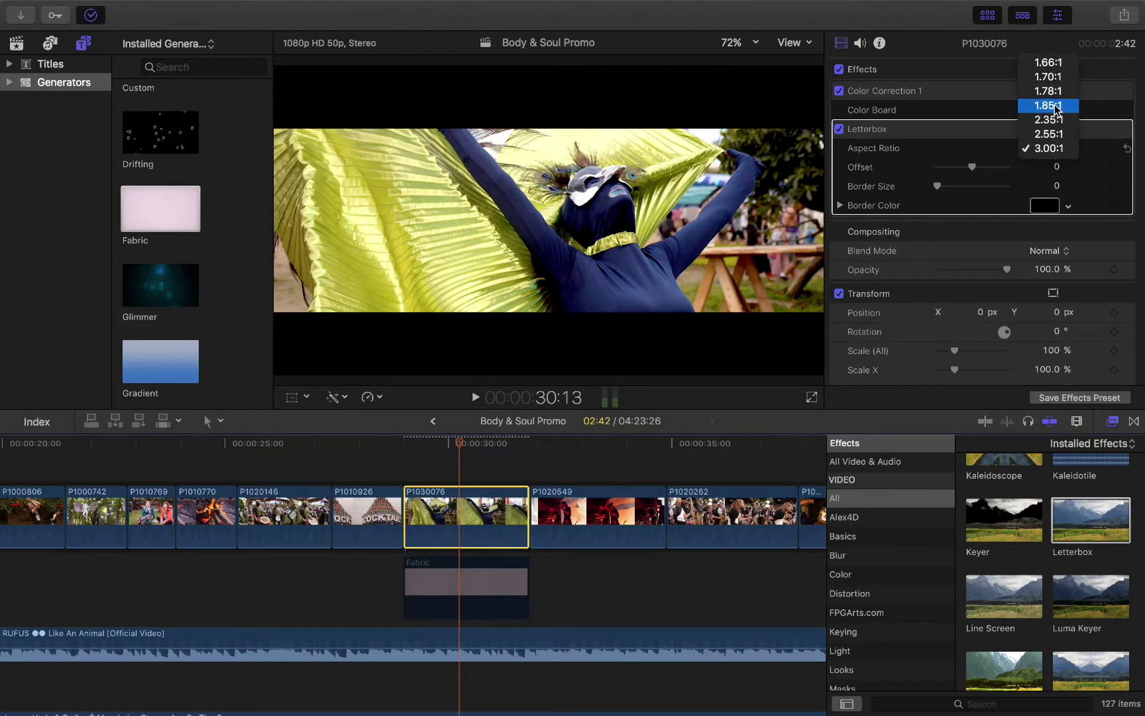
left_click(1054, 120)
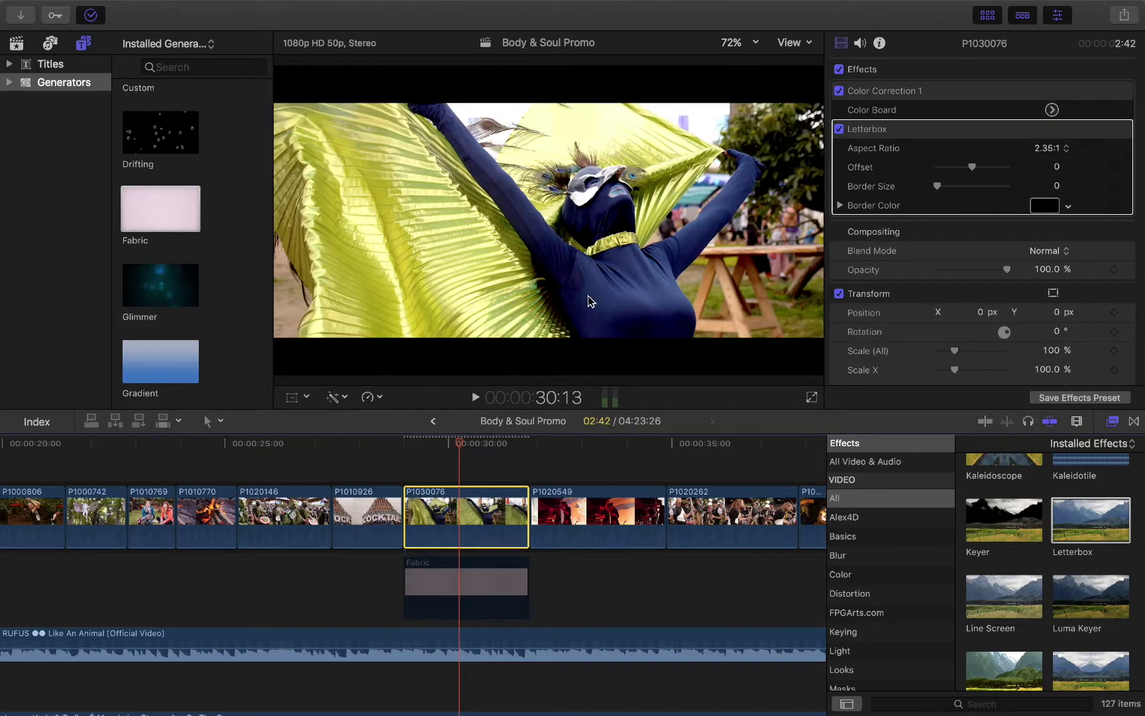
left_click(412, 439)
key("space")
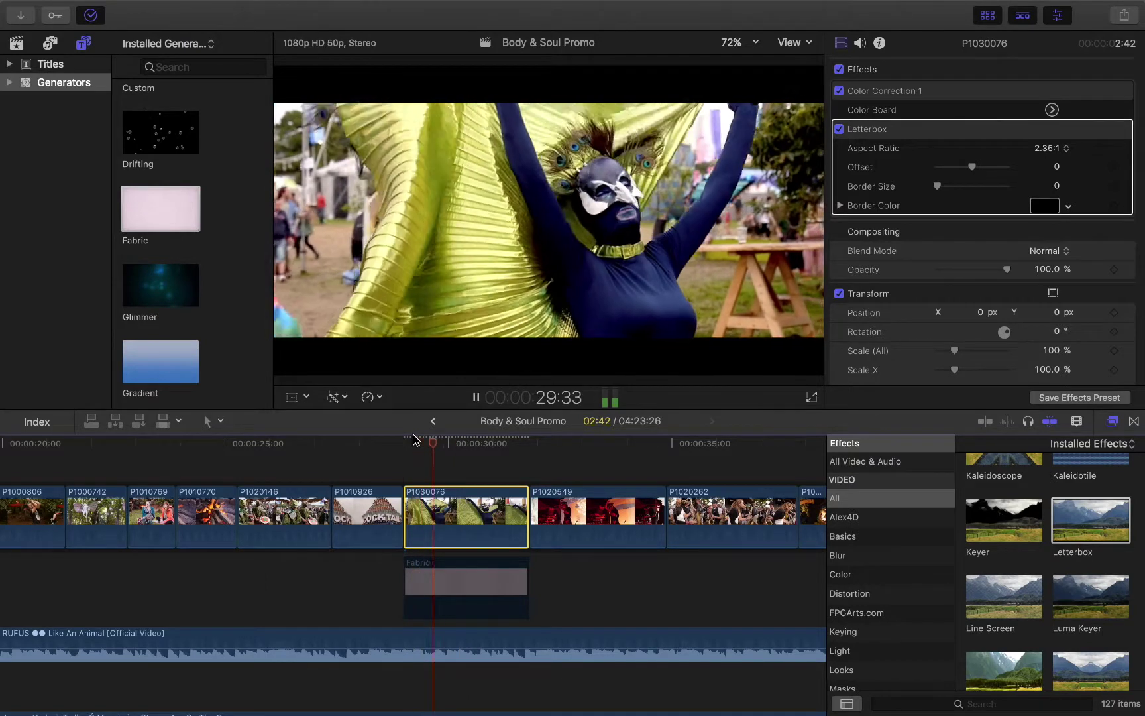
key("space")
left_click(406, 439)
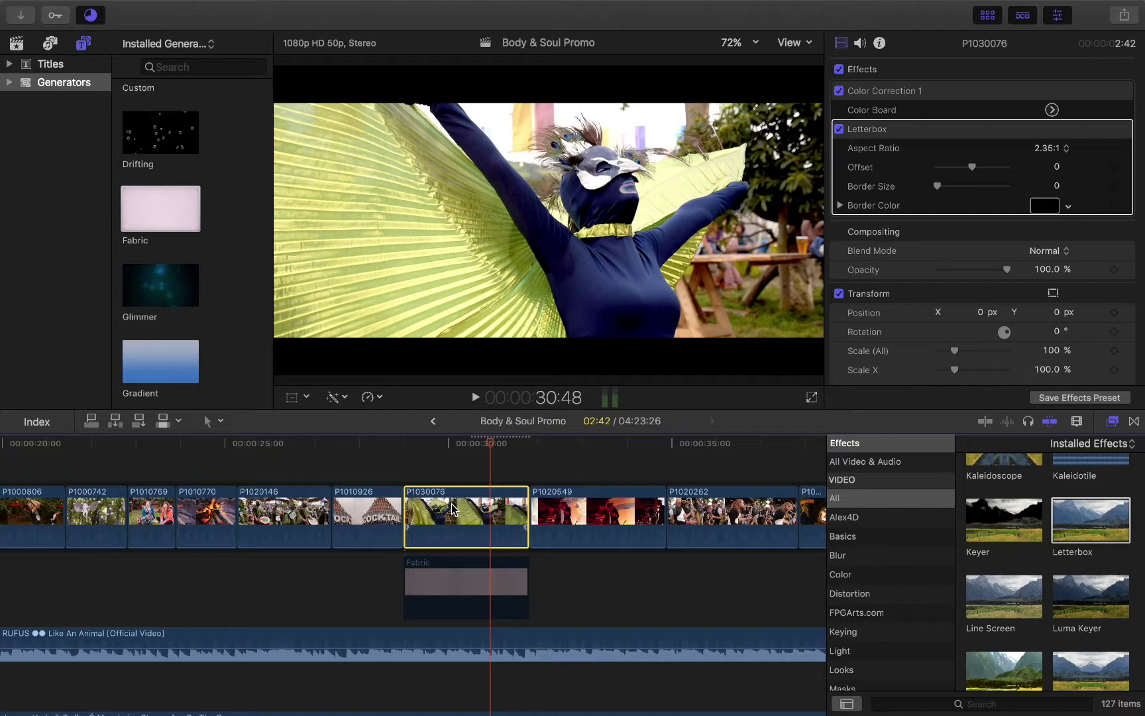
left_click(916, 130)
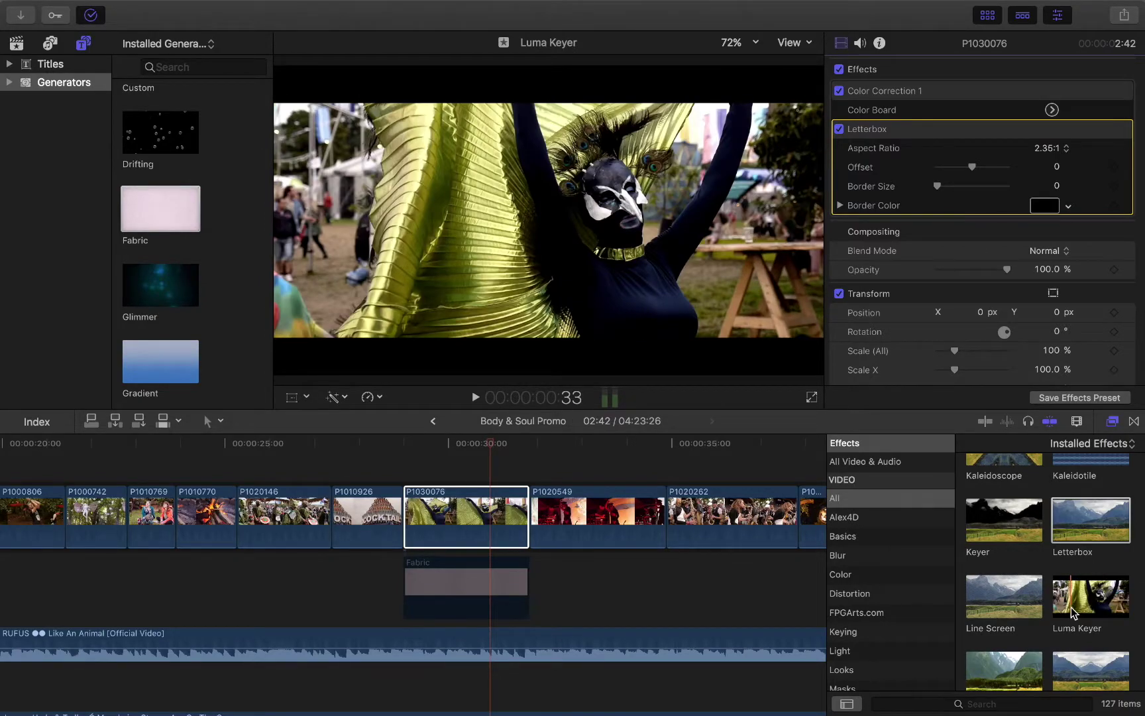
scroll(1071, 608, "down", 3)
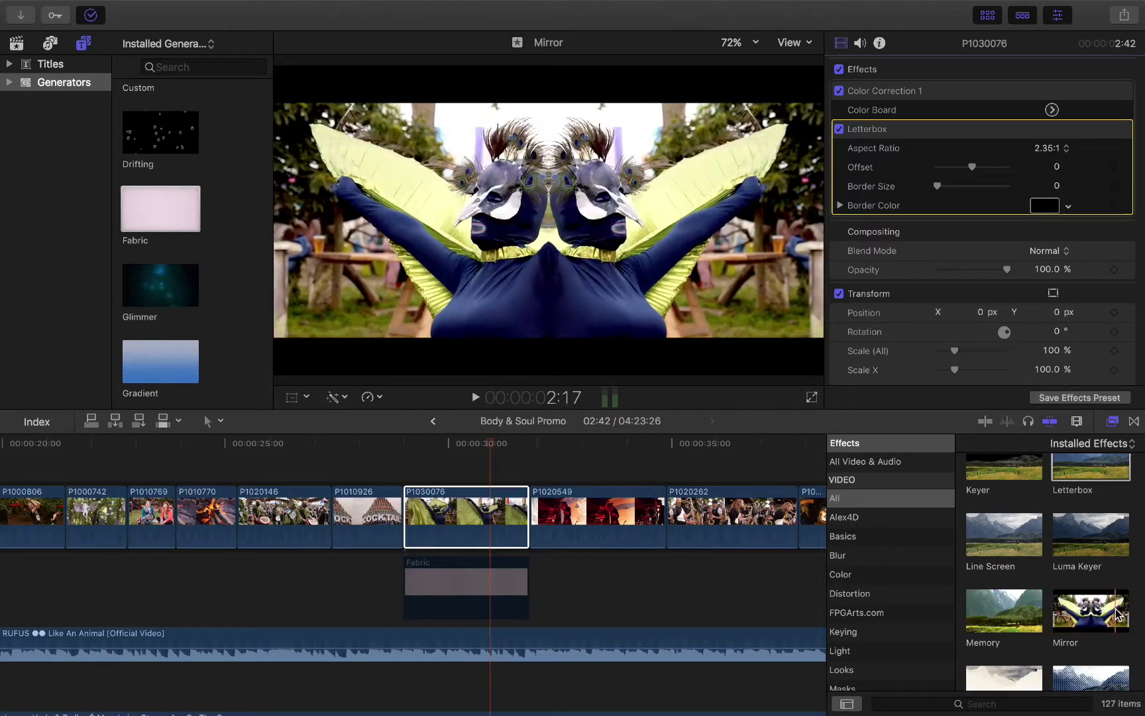
scroll(1087, 613, "down", 8)
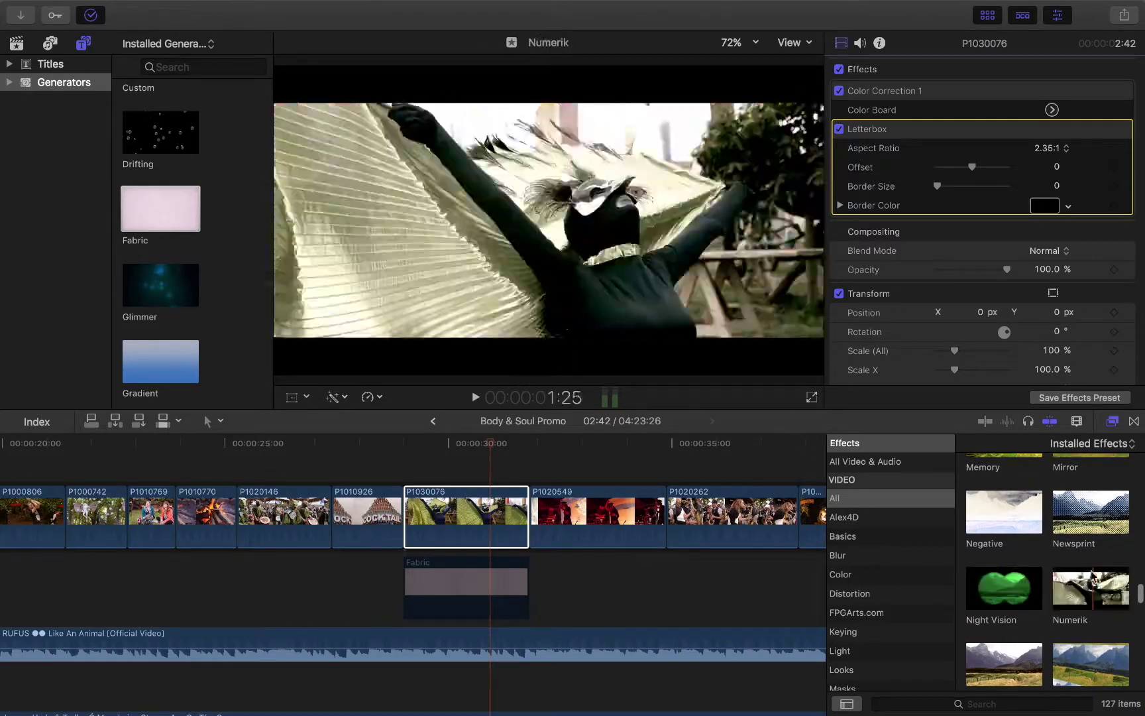
left_click_drag(986, 588, 443, 574)
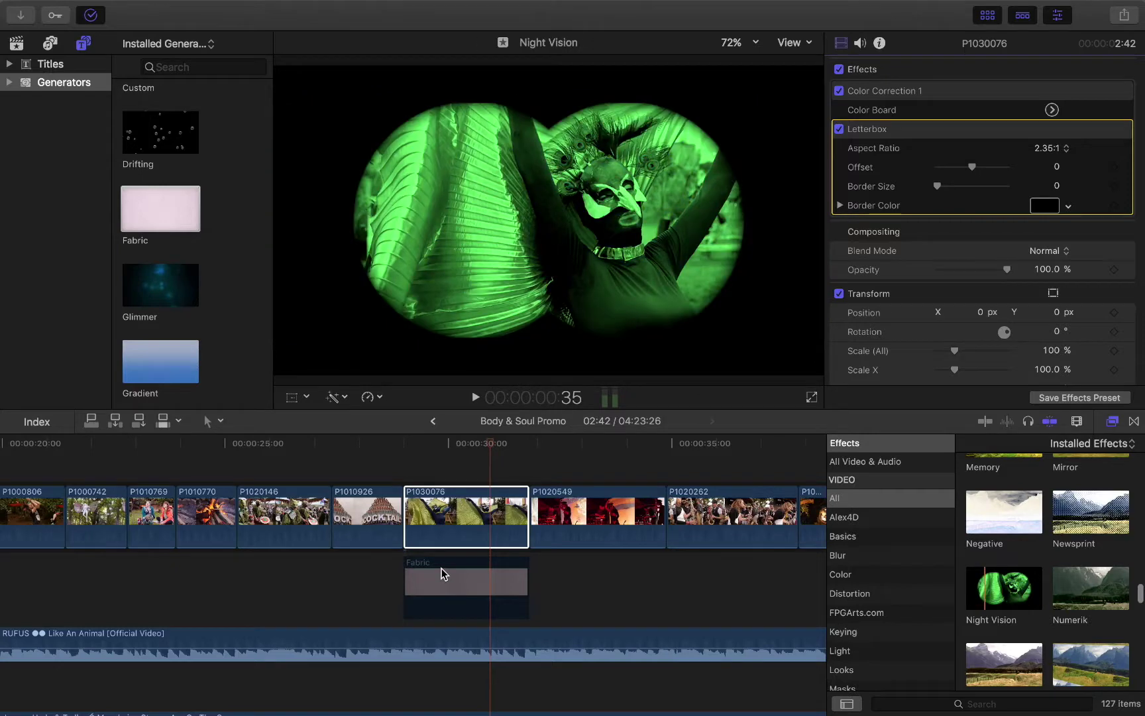
left_click_drag(455, 458, 769, 587)
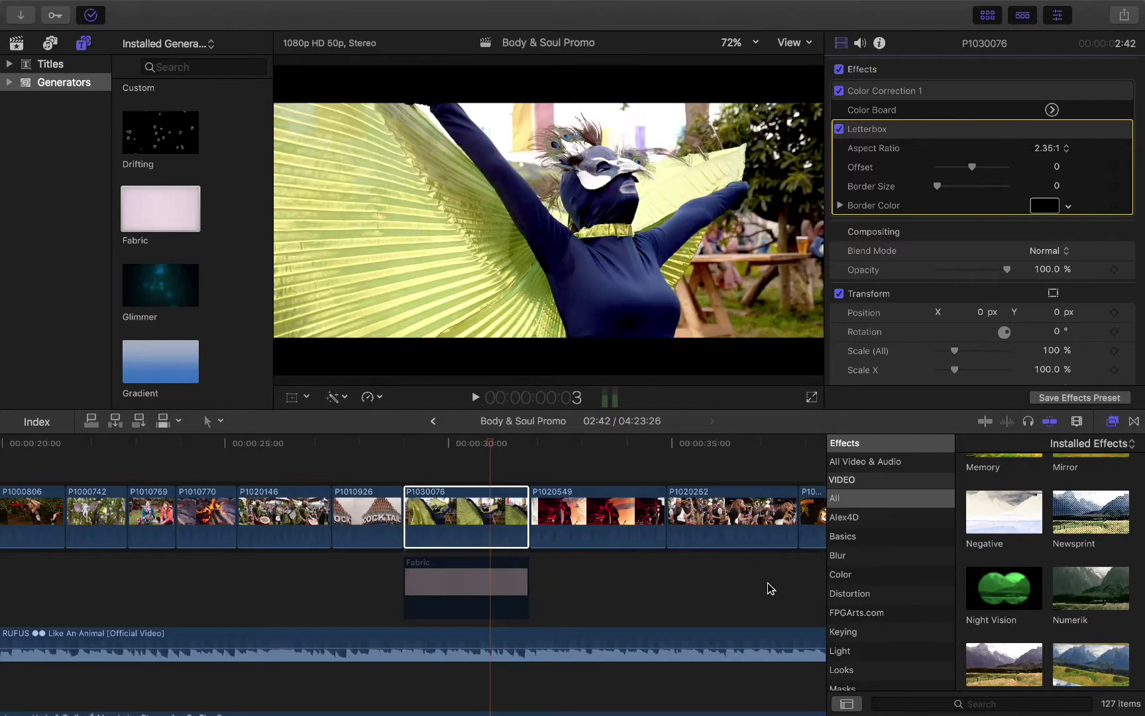
Step: Move clip P1030076's dancer image down about 105 px with the letterbox briefly switched off
left_click(487, 522)
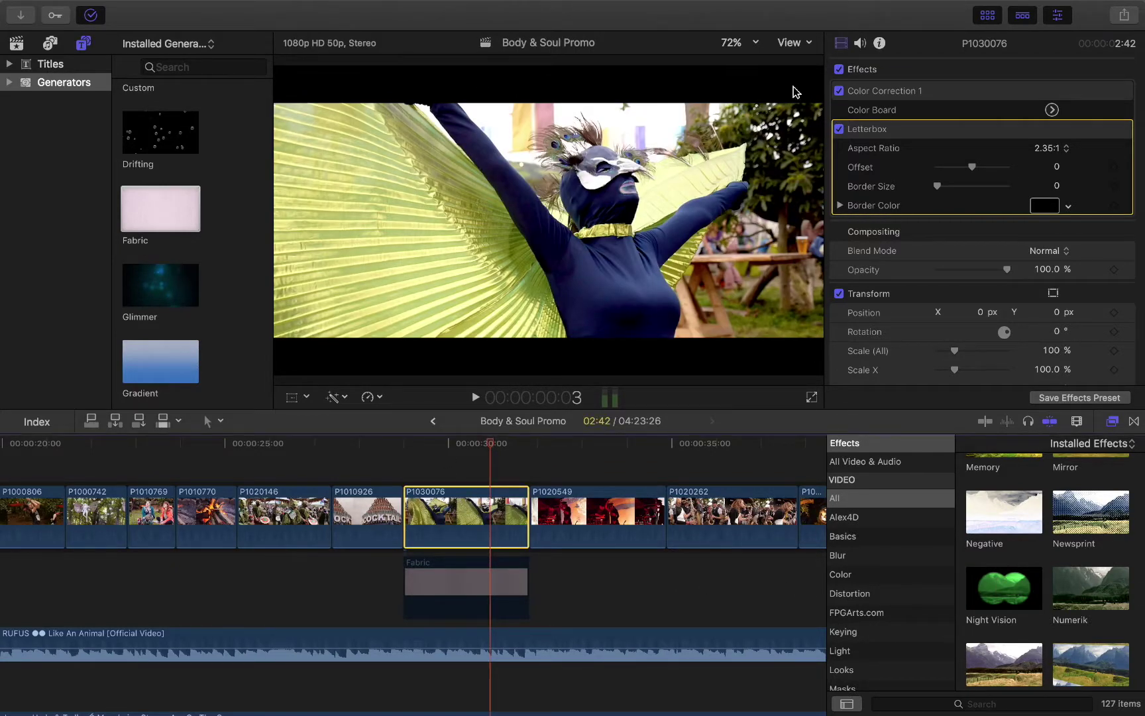
left_click(839, 129)
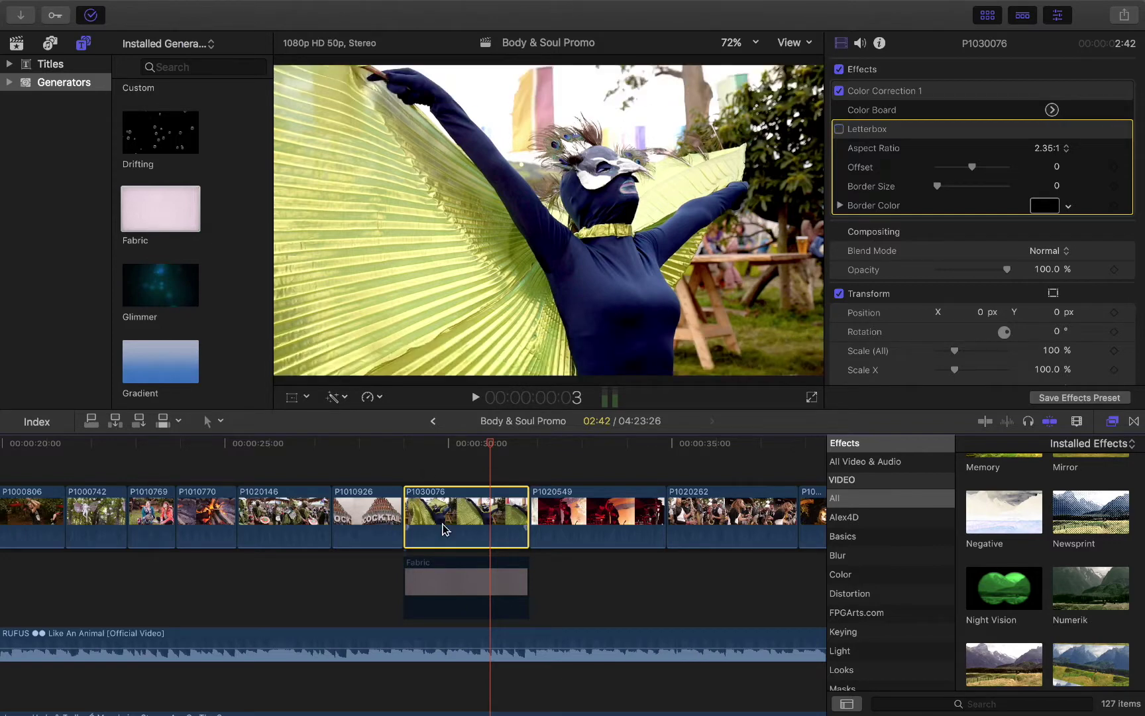
left_click(305, 397)
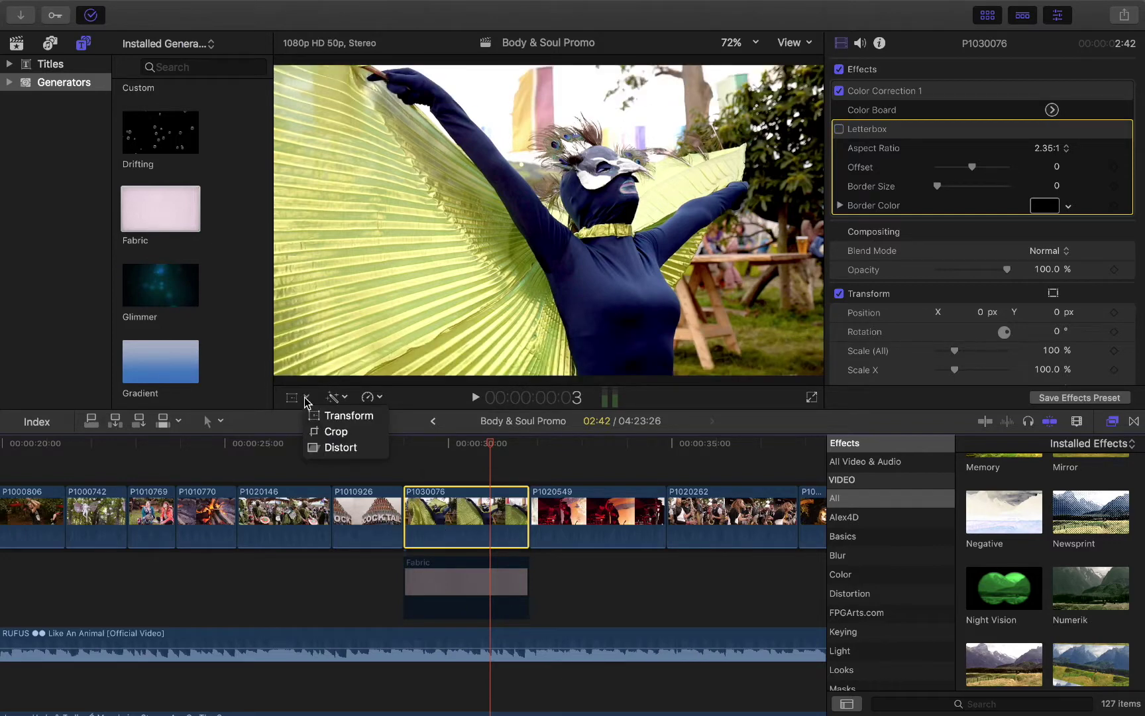
left_click(356, 416)
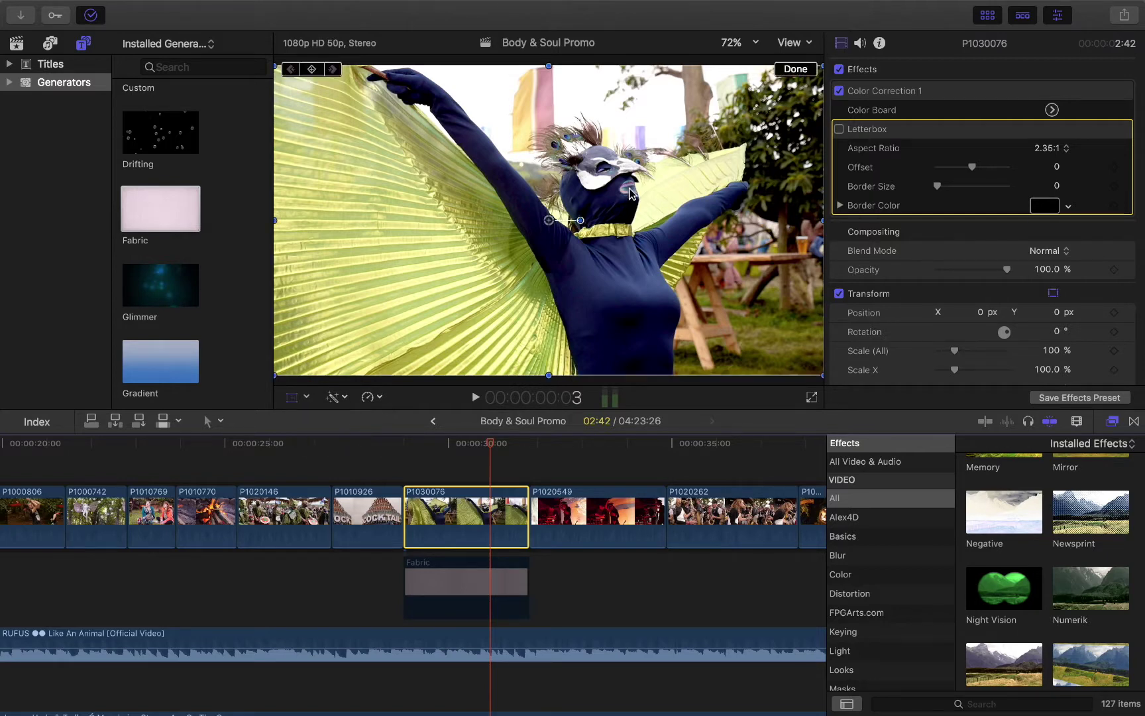
left_click_drag(549, 221, 550, 250)
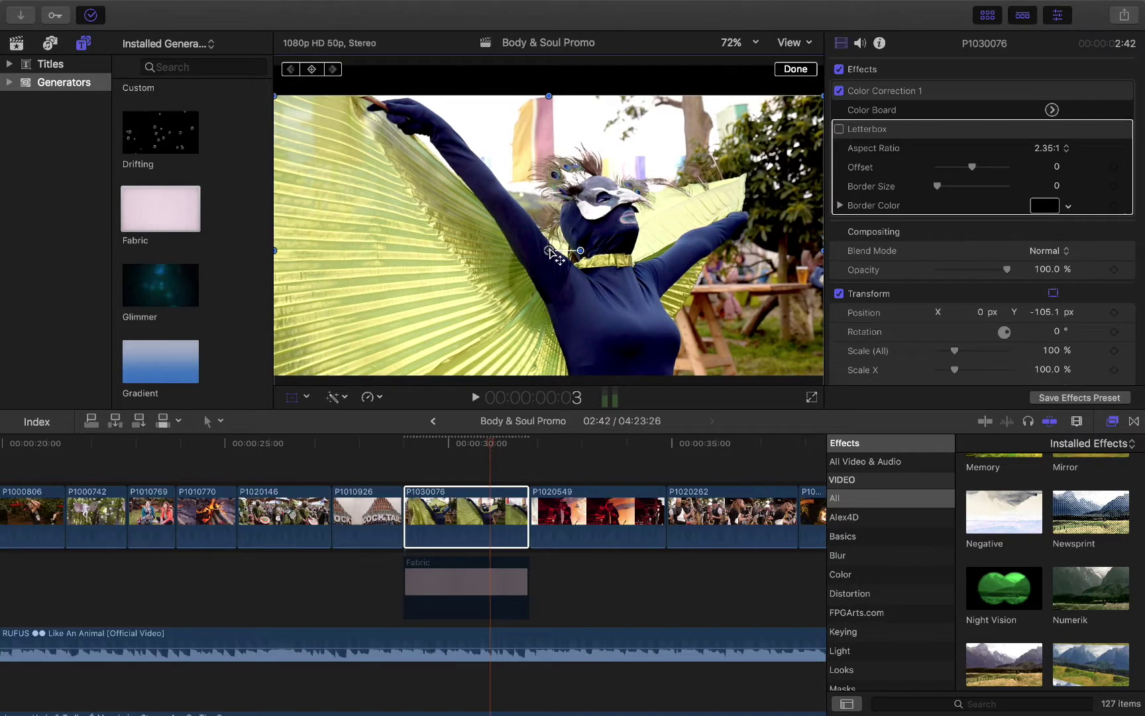
left_click(839, 130)
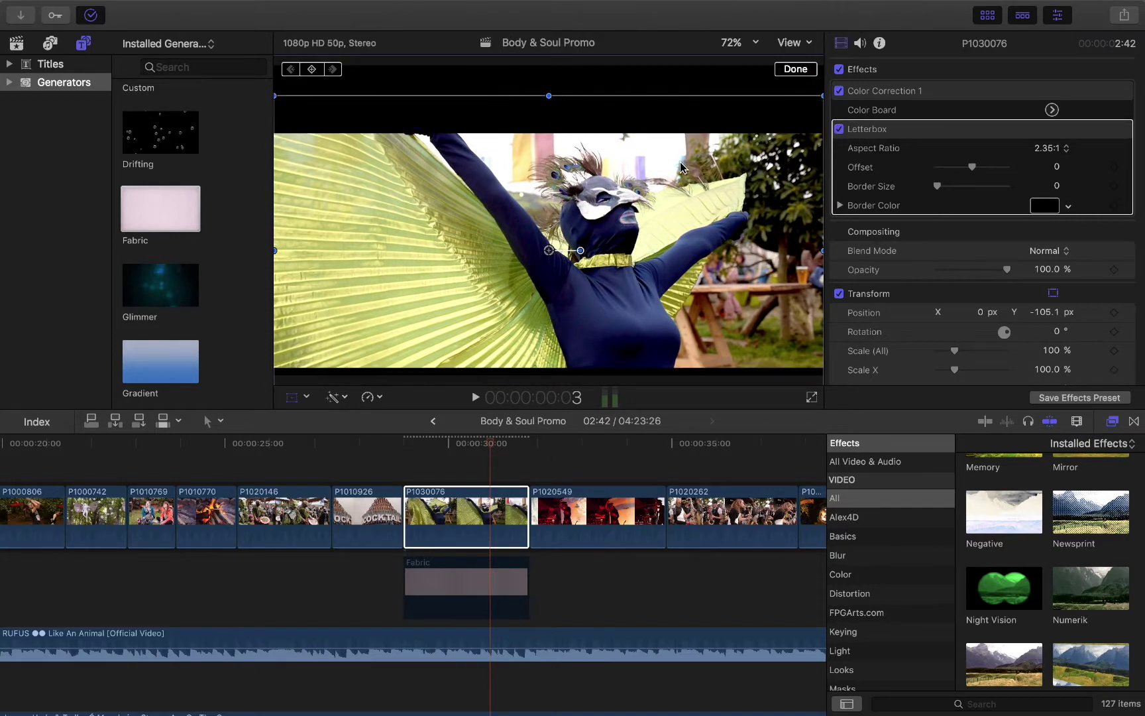
left_click(797, 70)
Step: Select the Letterbox effect and review clip P1030076 between 30:24 and 32:33
left_click(881, 136)
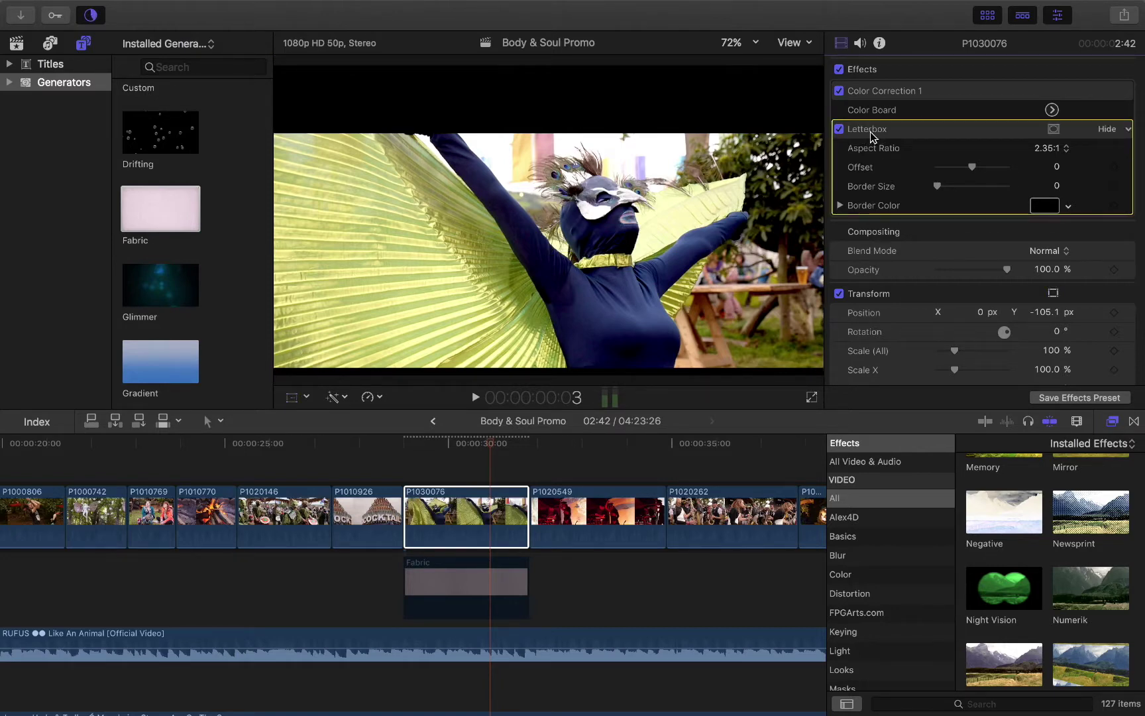
scroll(869, 251, "down", 10)
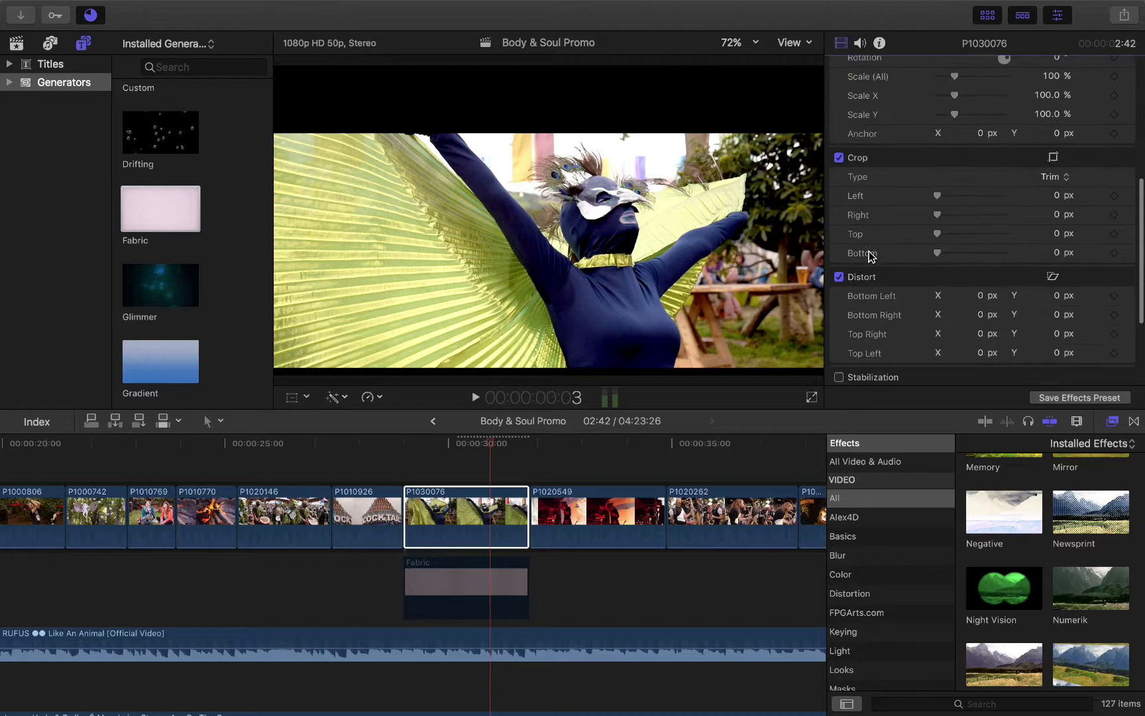
scroll(870, 252, "down", 3)
scroll(869, 252, "up", 6)
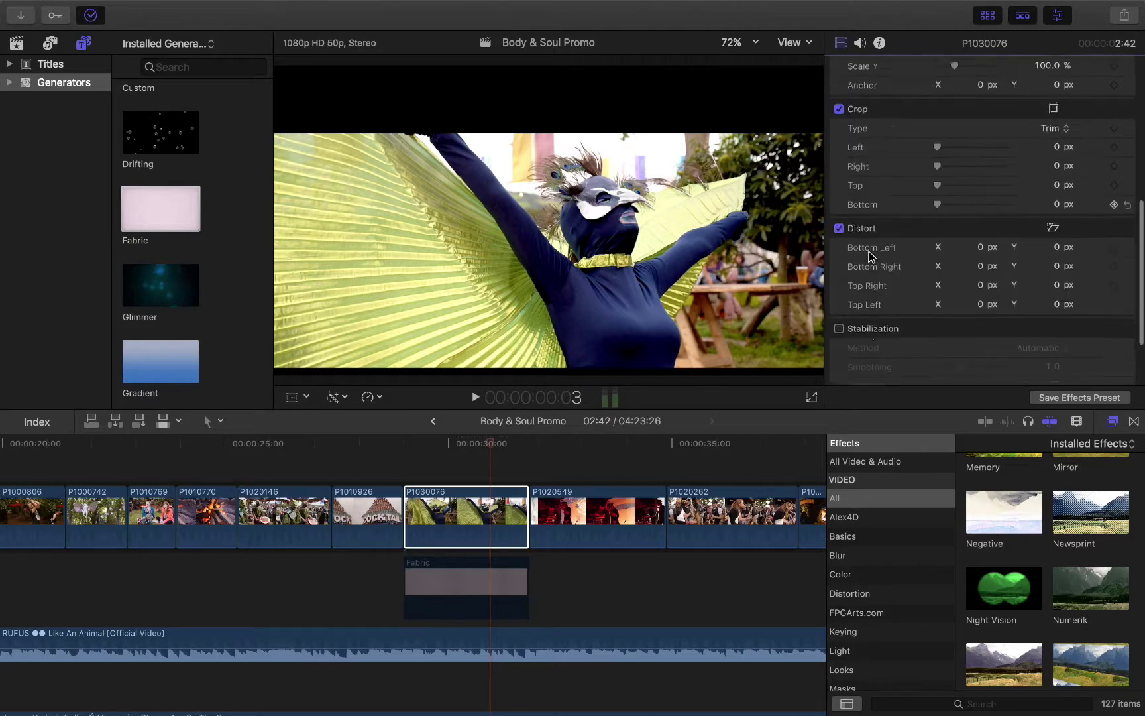
left_click(505, 489)
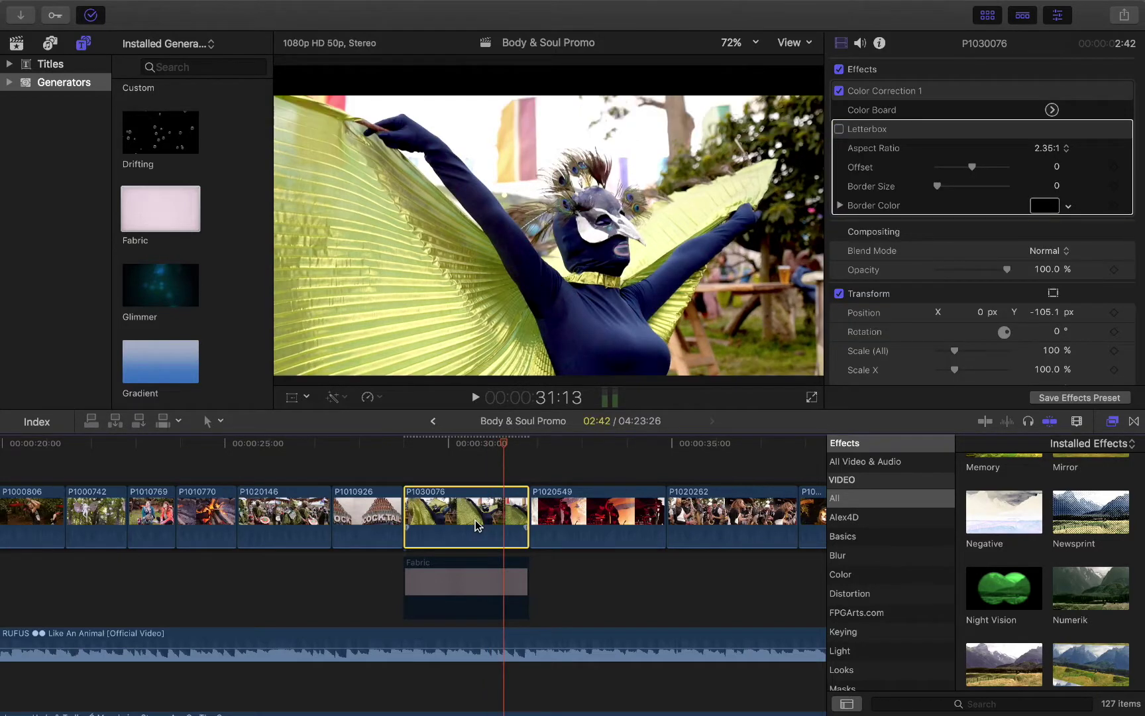
left_click(567, 458)
left_click(469, 446)
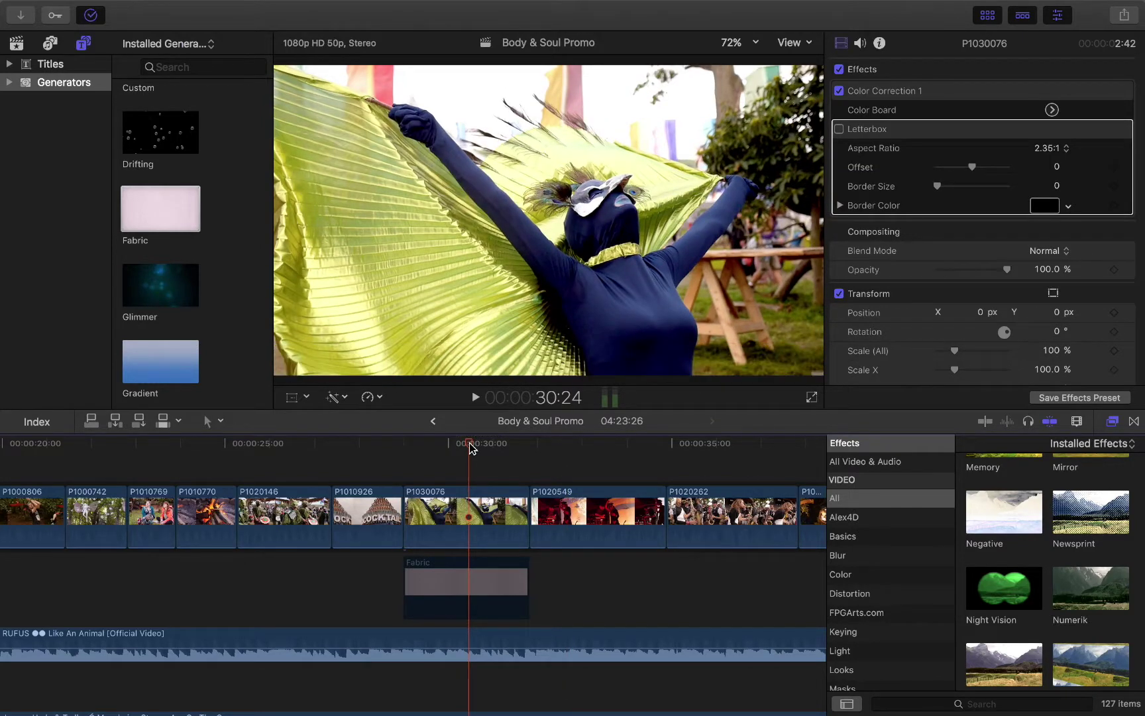
Step: Re-enable the letterbox on P1030076, zoom the timeline out and return the playhead to 25:38
left_click(840, 129)
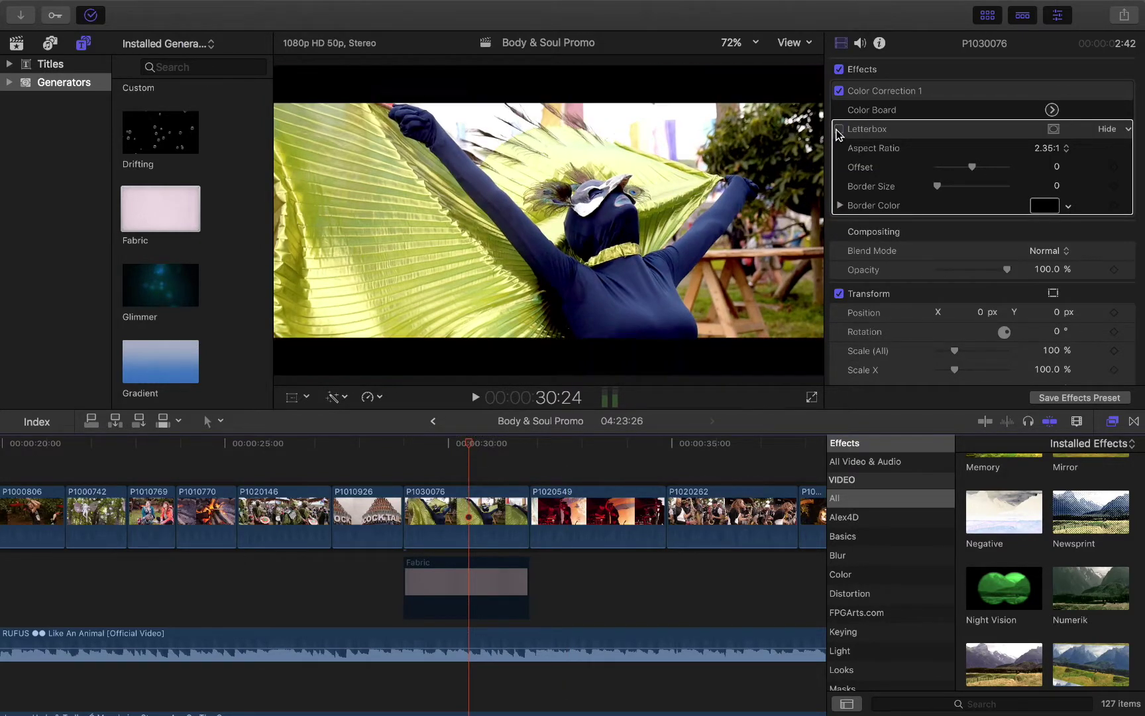
left_click(453, 520)
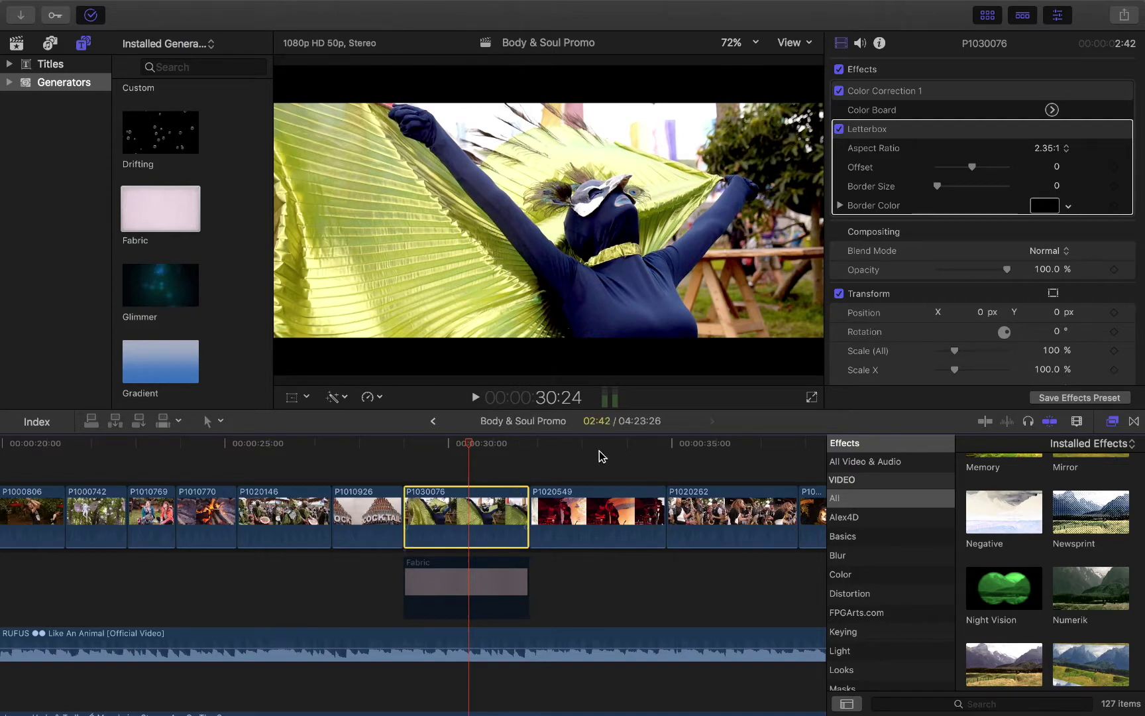
left_click(478, 469)
left_click(474, 508)
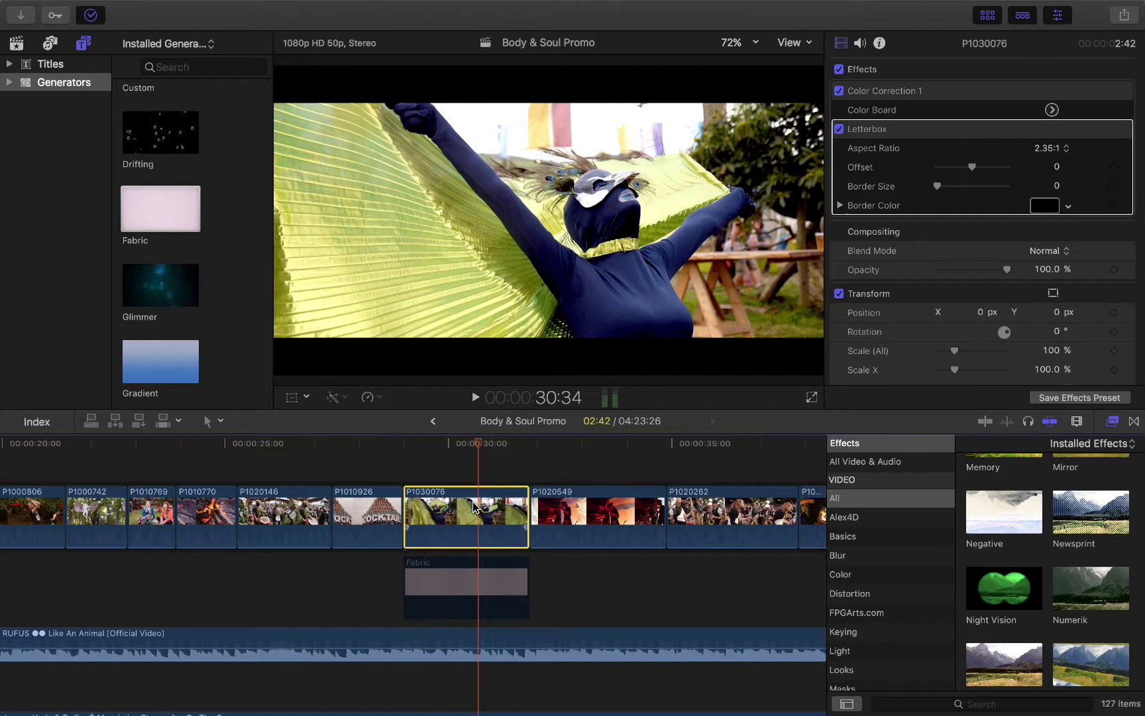
key("super+minus")
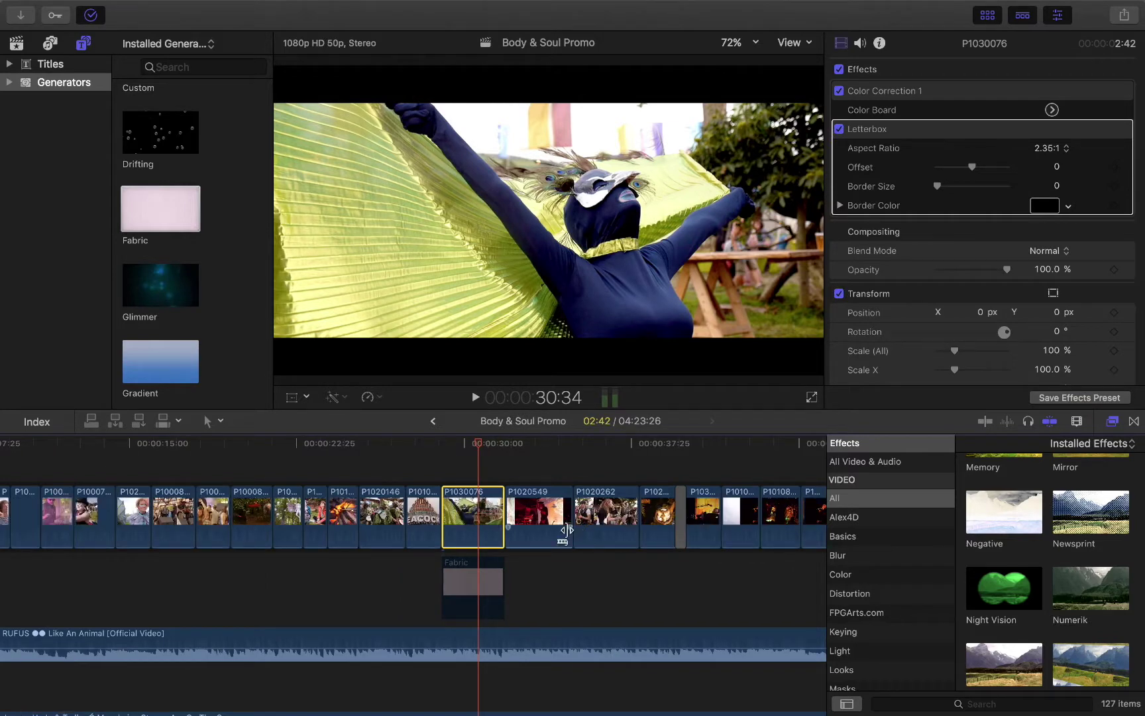
left_click(369, 473)
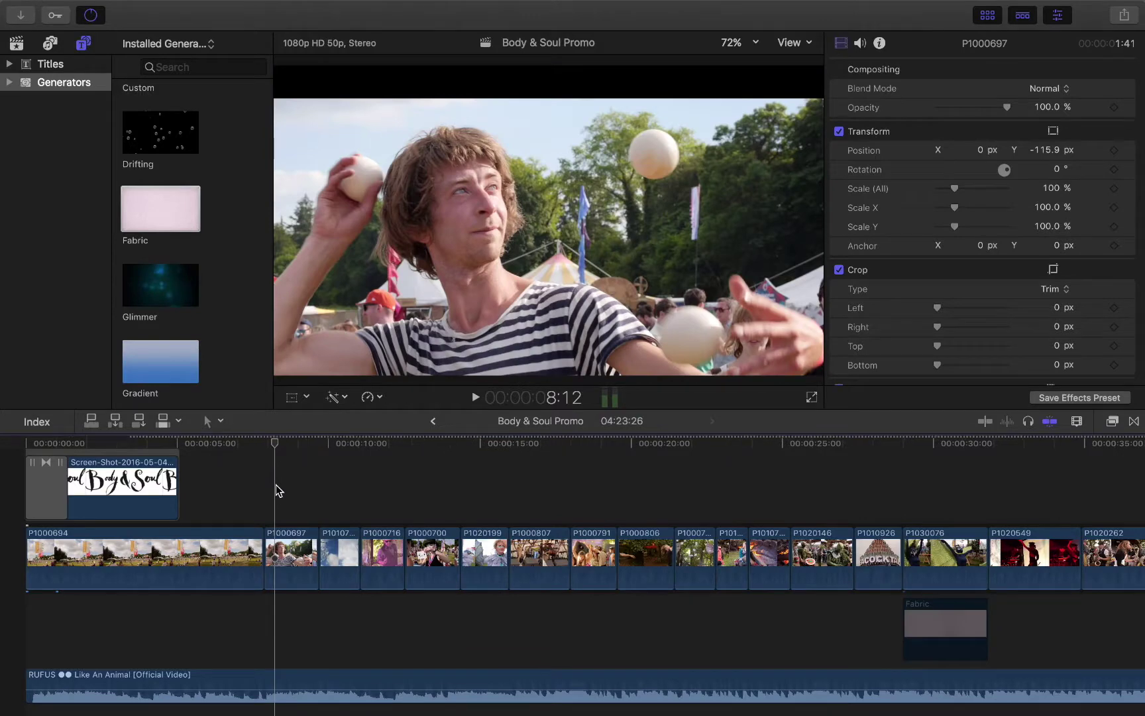
Step: Select all timeline clips and make a new compound clip, keeping the default name
key("super+a")
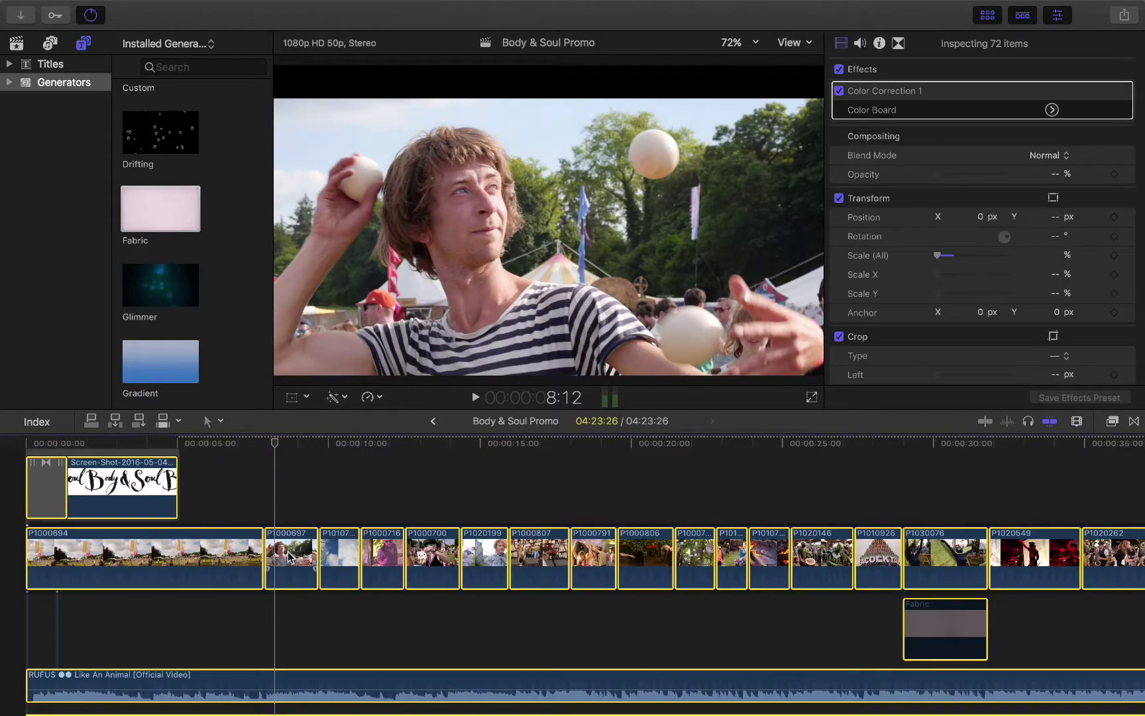
right_click(289, 555)
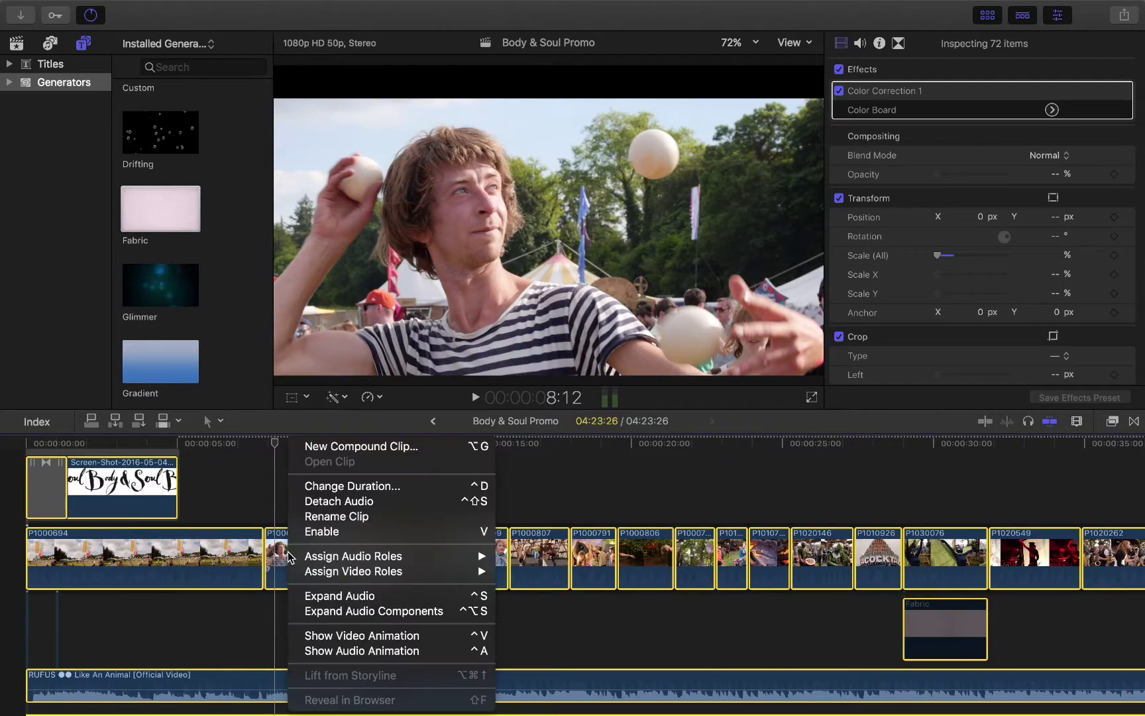
left_click(389, 449)
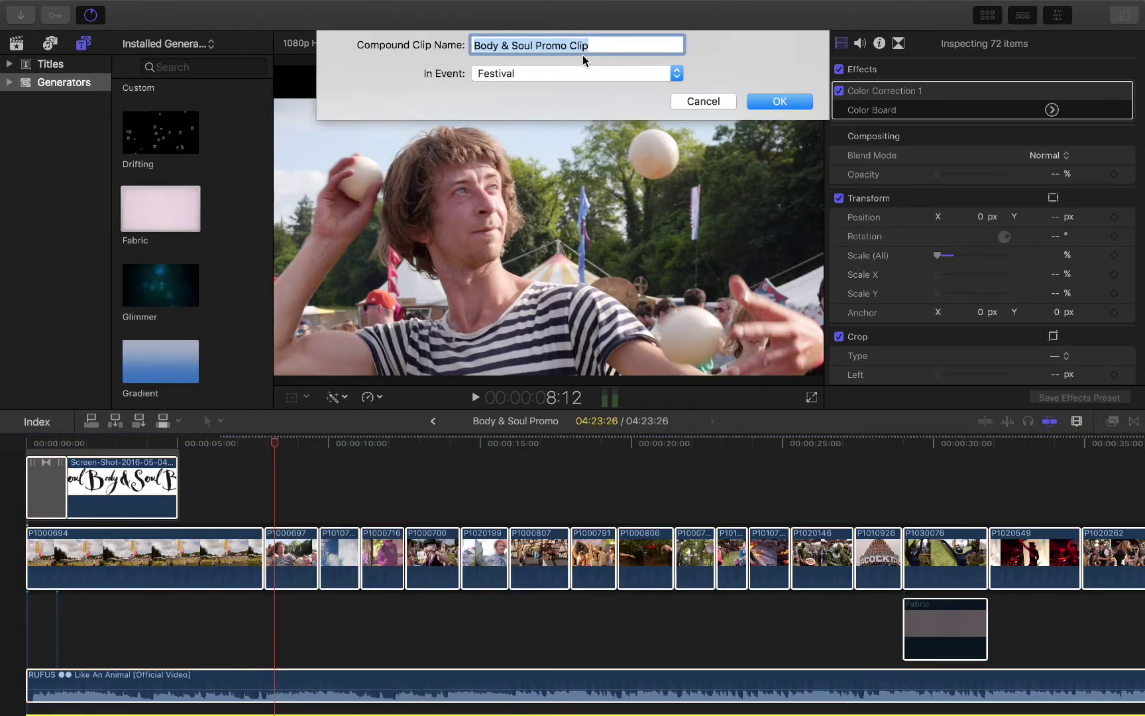
left_click(780, 101)
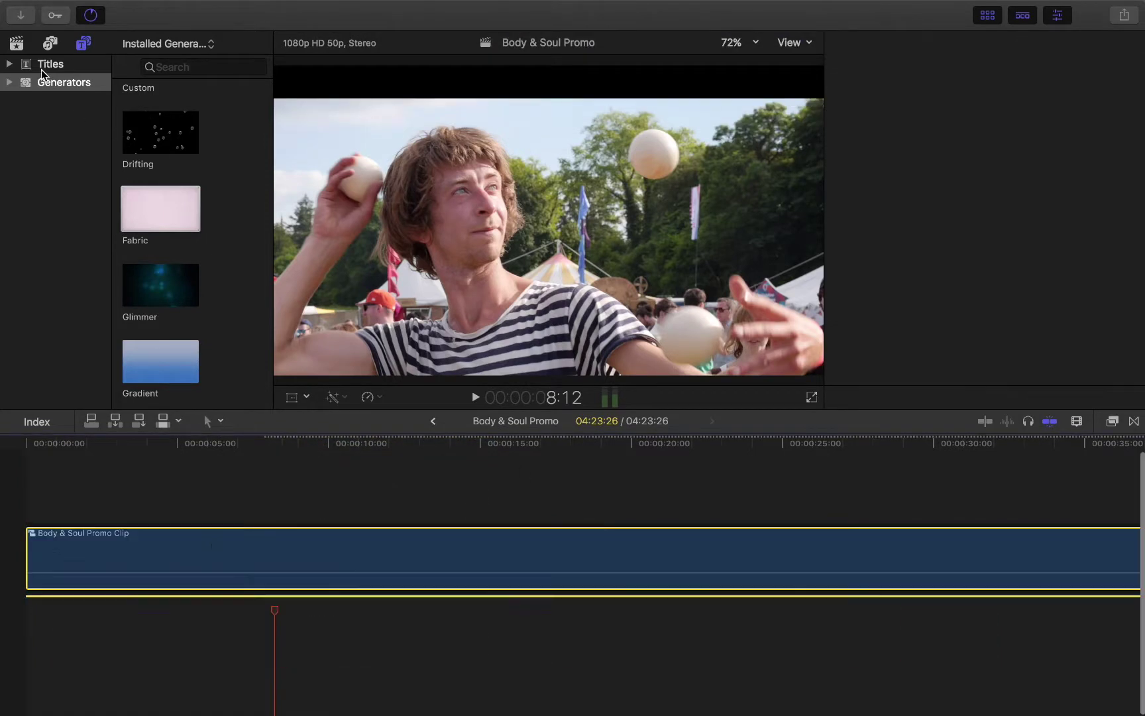
Step: Select the new compound clip in the Festival event, show its Inspector, and fit the timeline
left_click(17, 43)
scroll(188, 287, "down", 20)
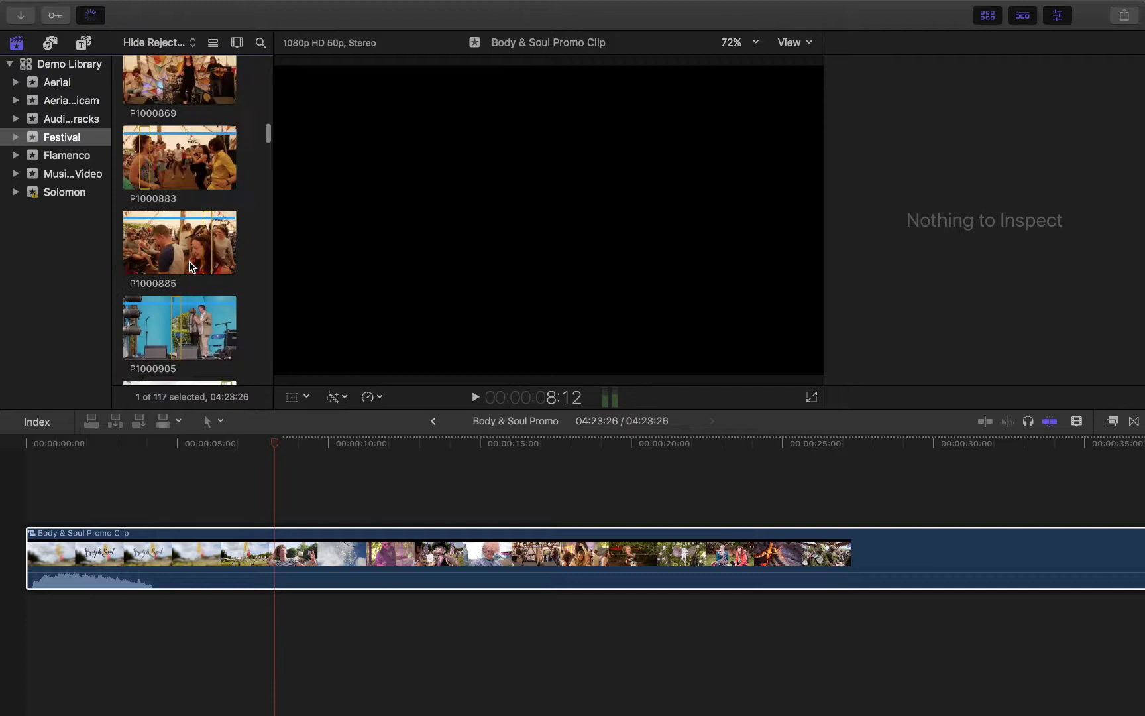
scroll(189, 261, "up", 5)
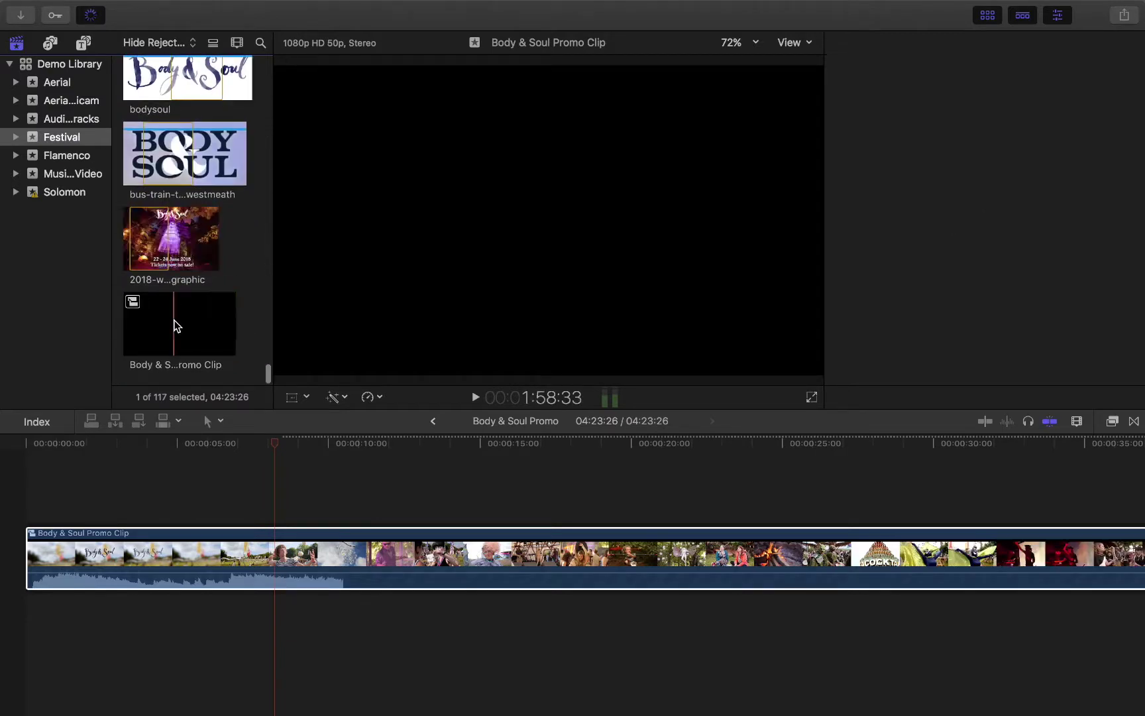
left_click(170, 515)
key("super+4")
key("shift+z")
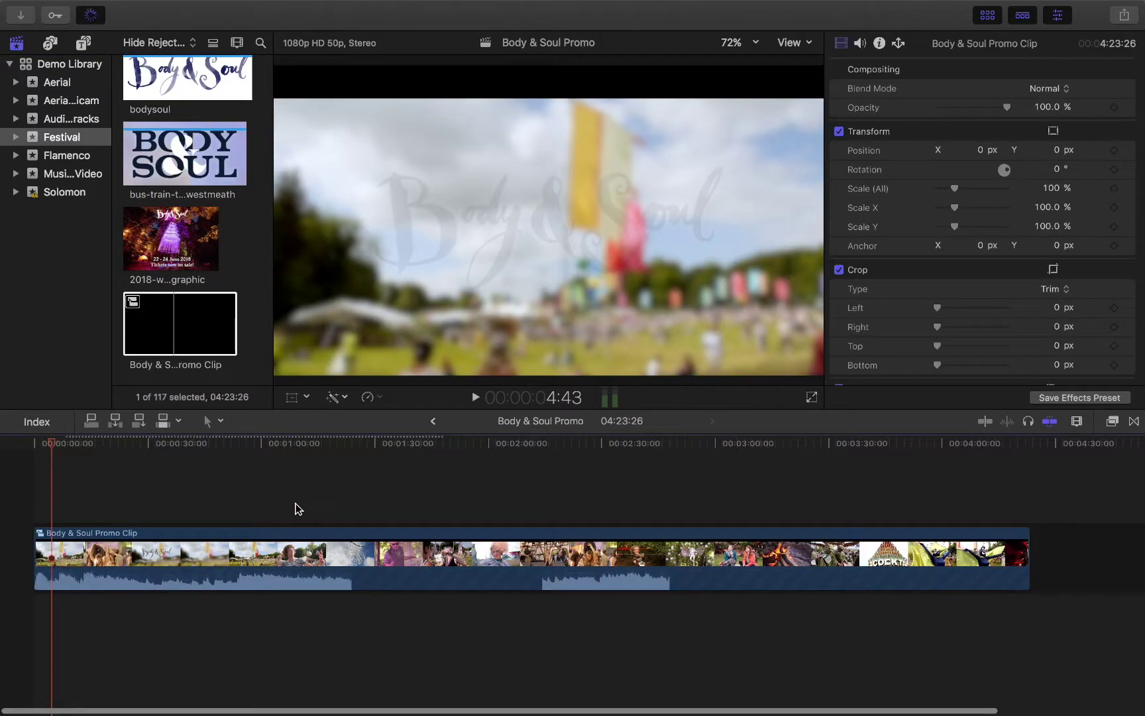
left_click(364, 518)
left_click(285, 480)
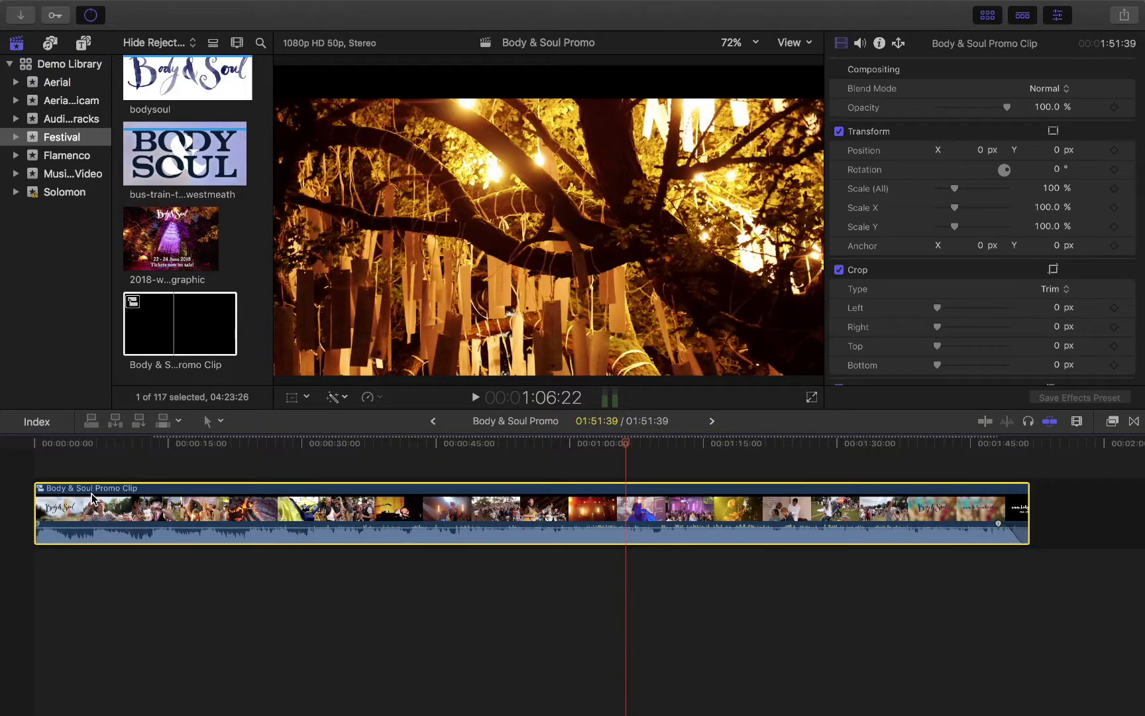
Step: Open the compound clip to check its contents, then return to the project and reselect it
double_click(92, 497)
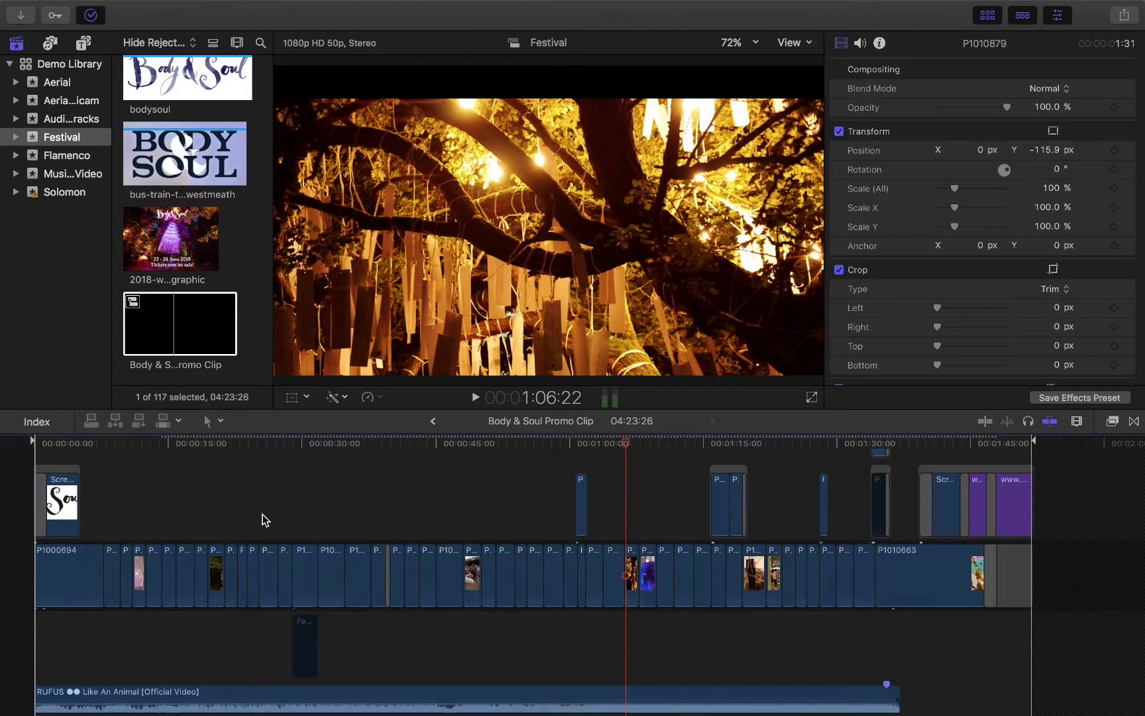
left_click(433, 422)
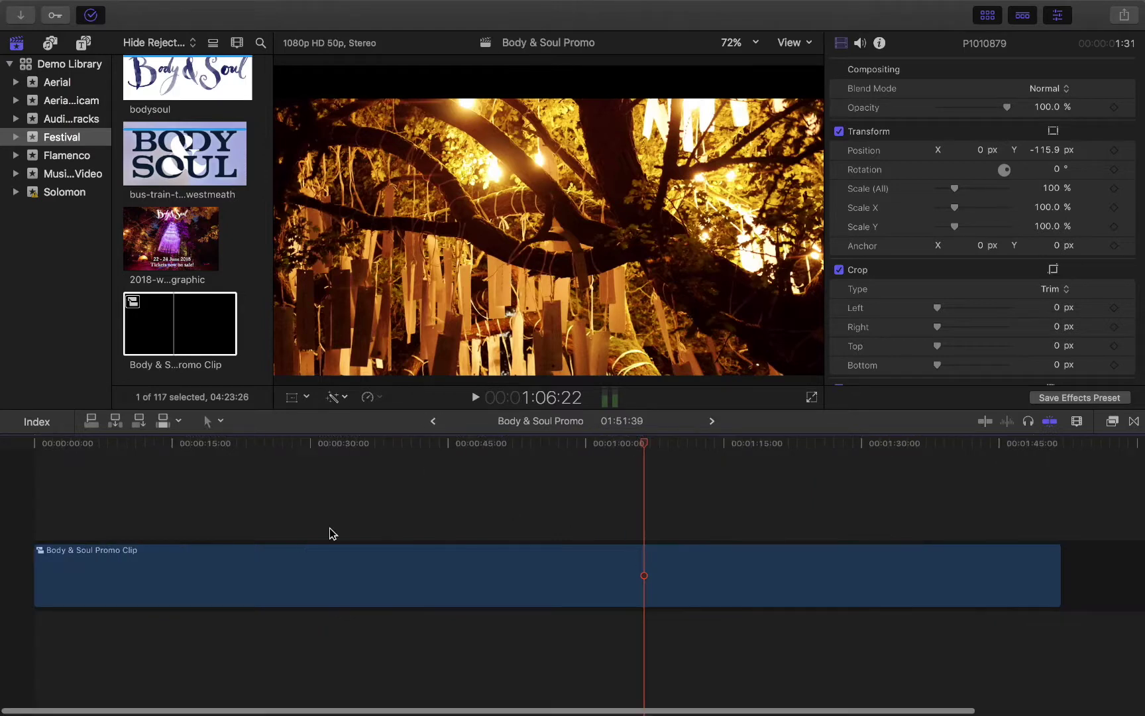
left_click(432, 459)
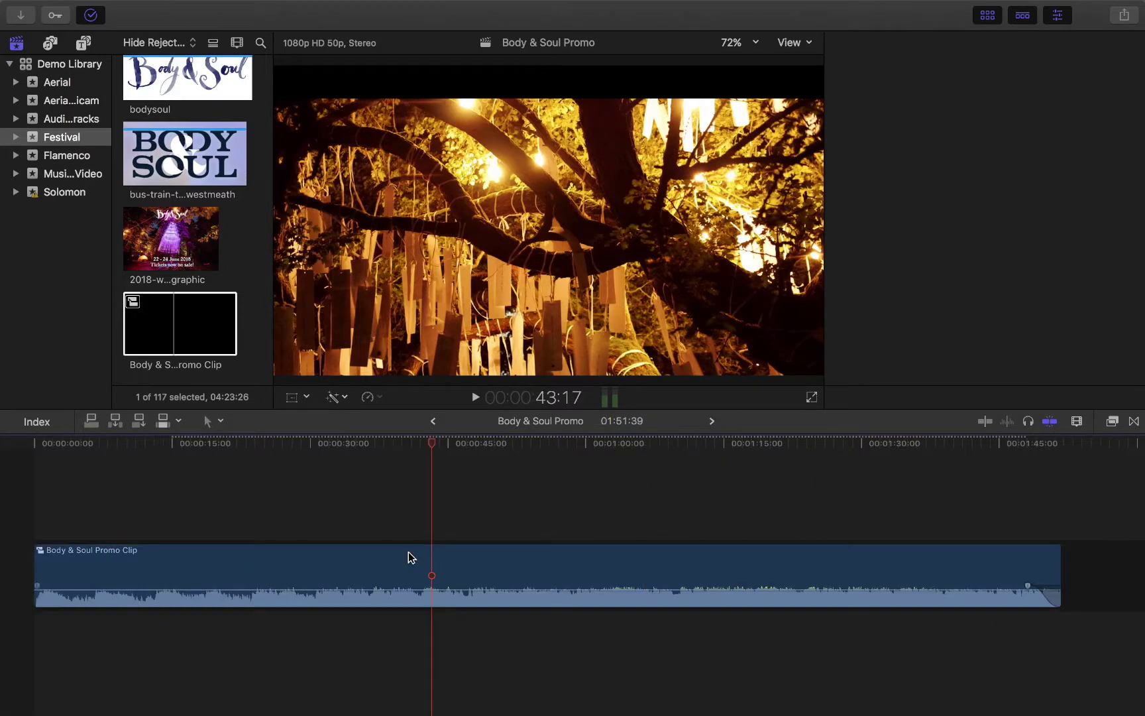
left_click(420, 569)
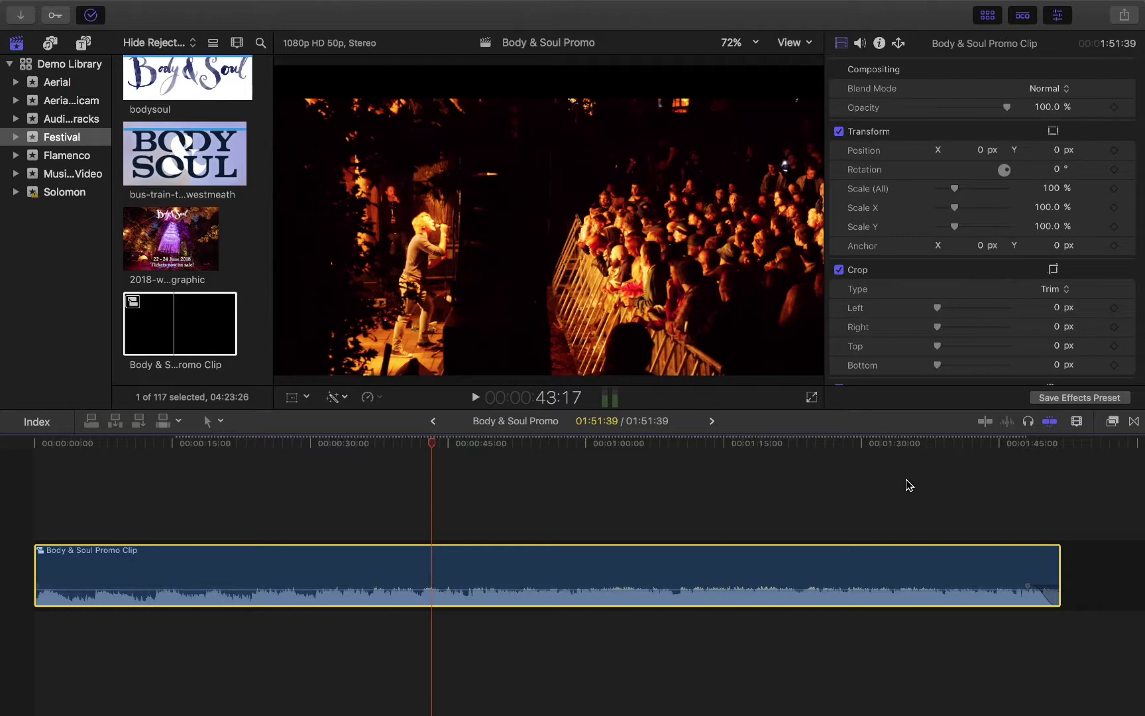
Step: Bring up the video Effects browser and browse the effects list
left_click(1113, 423)
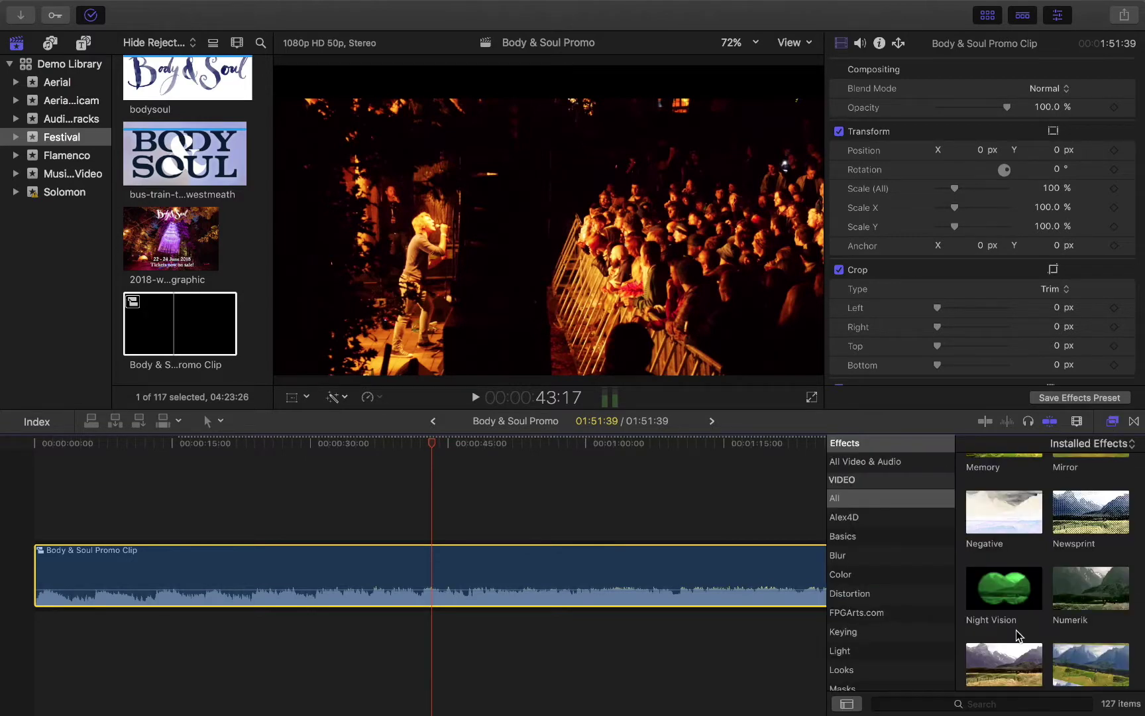
scroll(1017, 635, "down", 3)
scroll(1017, 634, "up", 10)
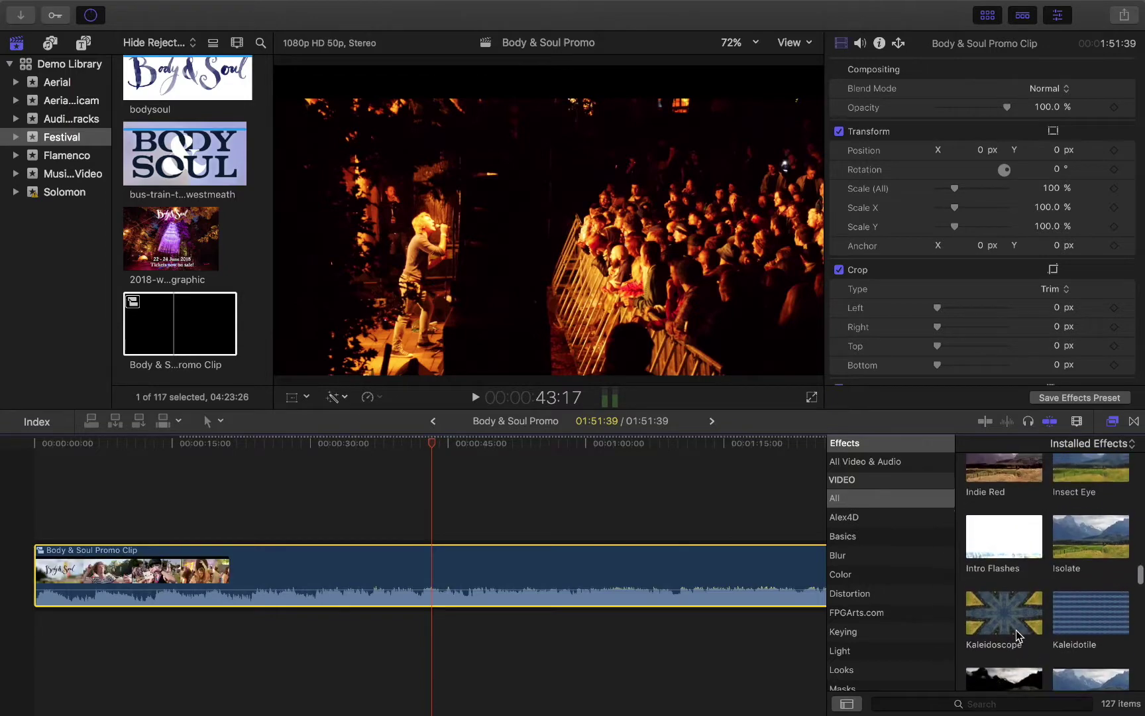
scroll(1017, 635, "down", 3)
Step: Apply the Letterbox effect to the compound clip, which ends up added twice
left_click(1086, 472)
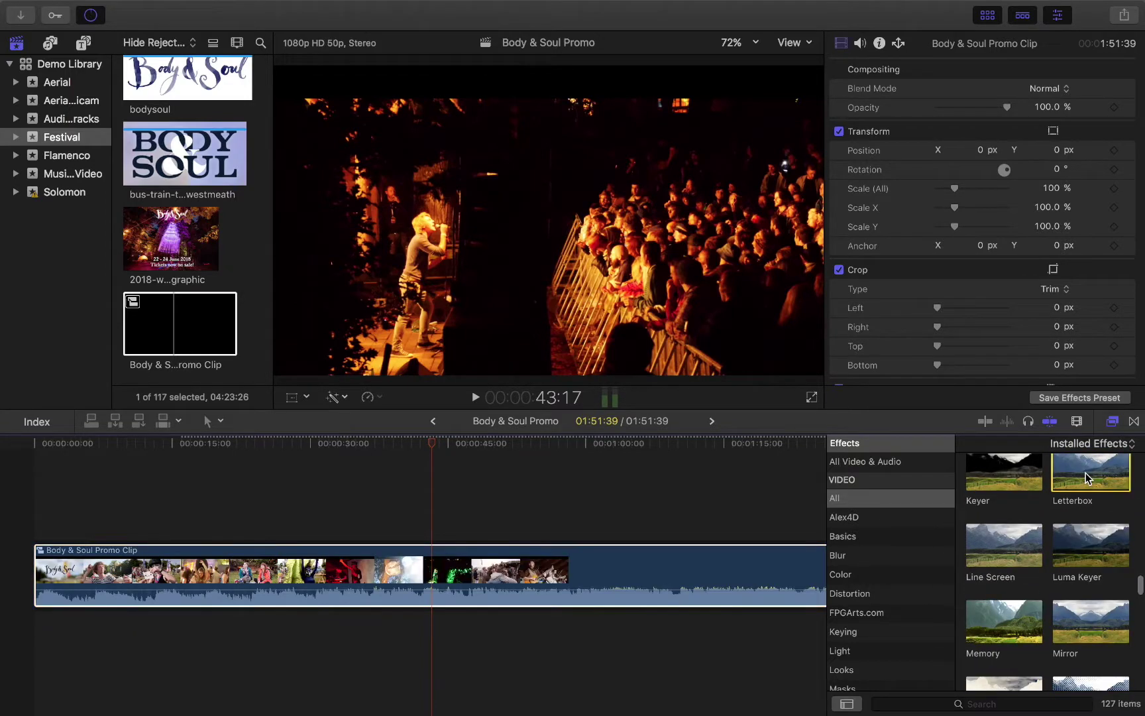
double_click(1086, 472)
left_click_drag(1086, 473, 598, 586)
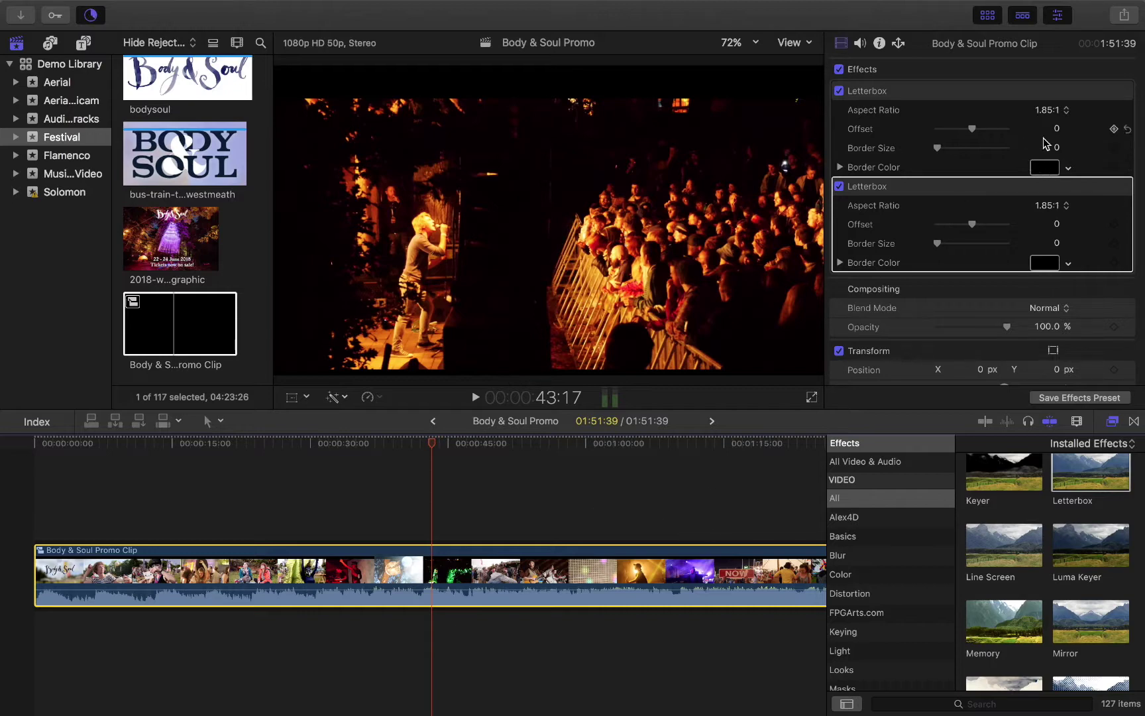
left_click(1057, 207)
left_click(685, 464)
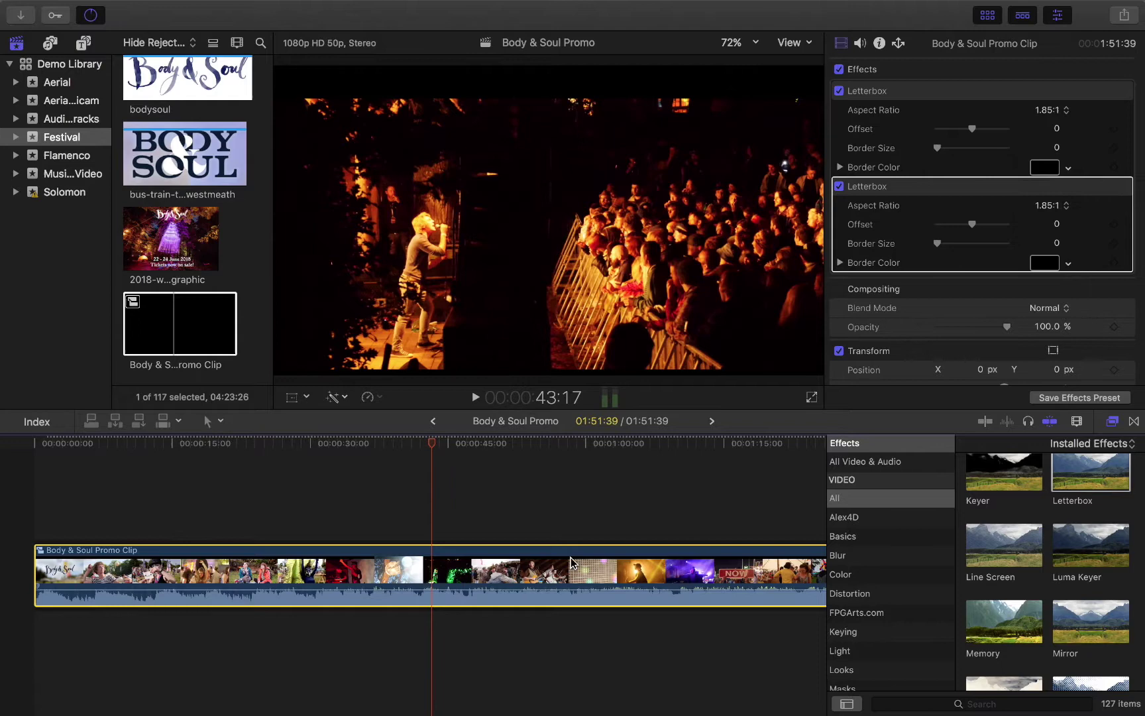
Step: Delete the duplicate Letterbox and set the remaining one's Aspect Ratio to 2.35:1
left_click(909, 95)
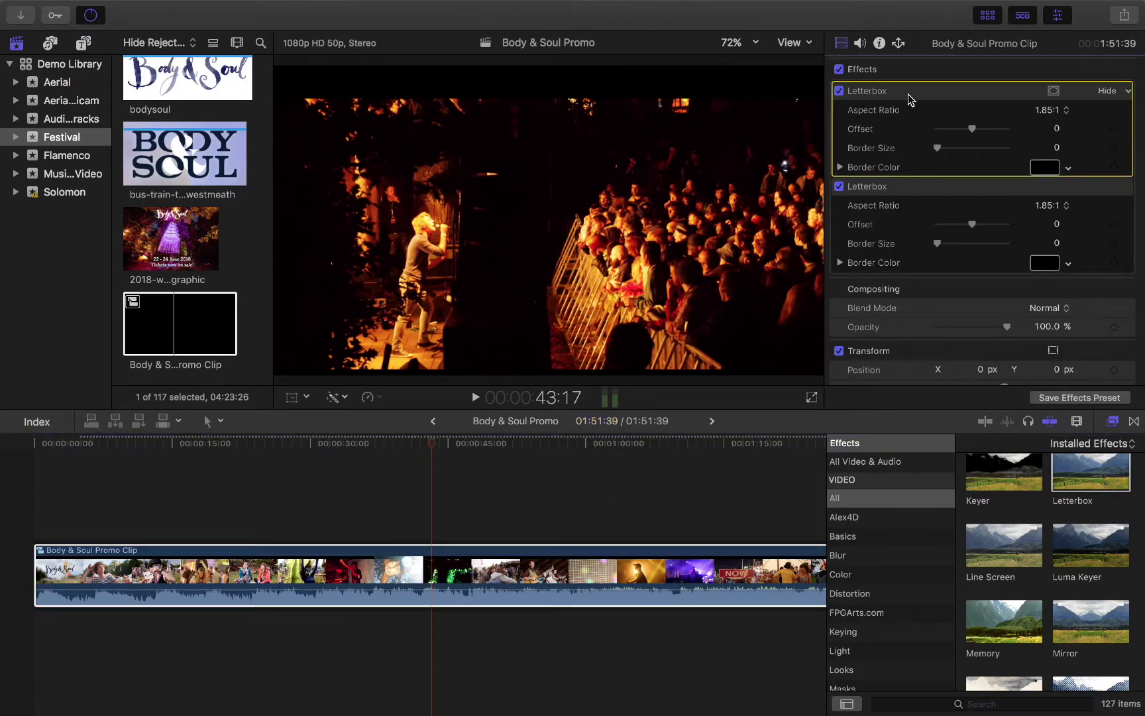
key("Delete")
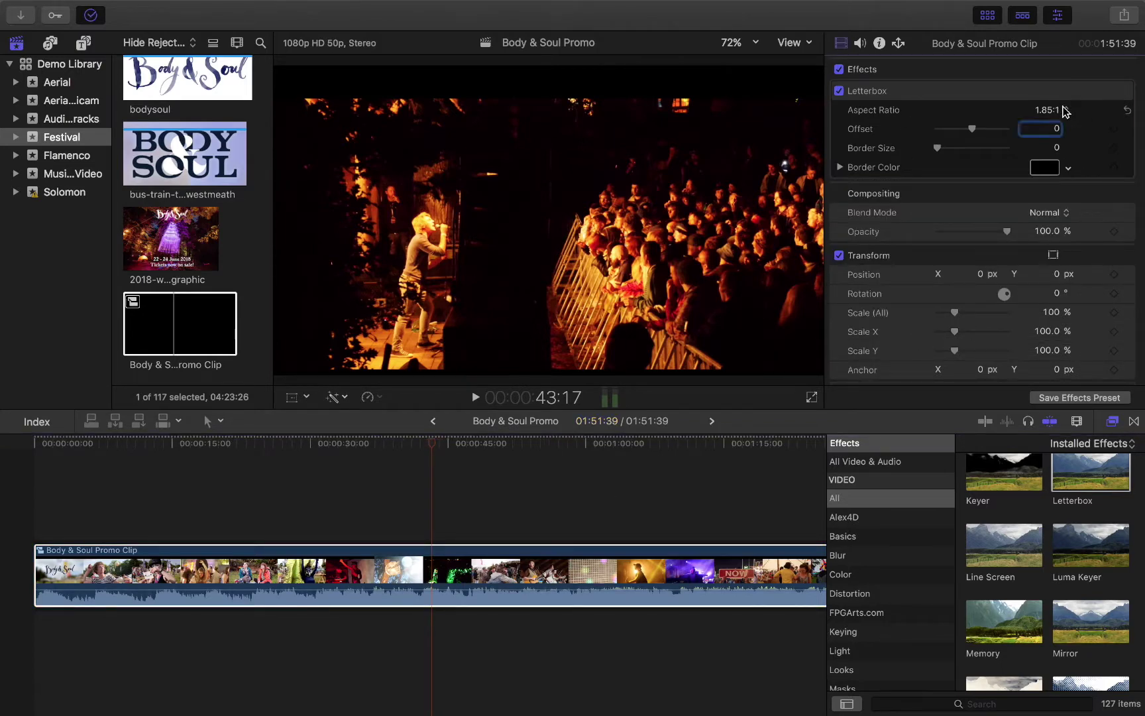
left_click(1058, 112)
left_click(1048, 156)
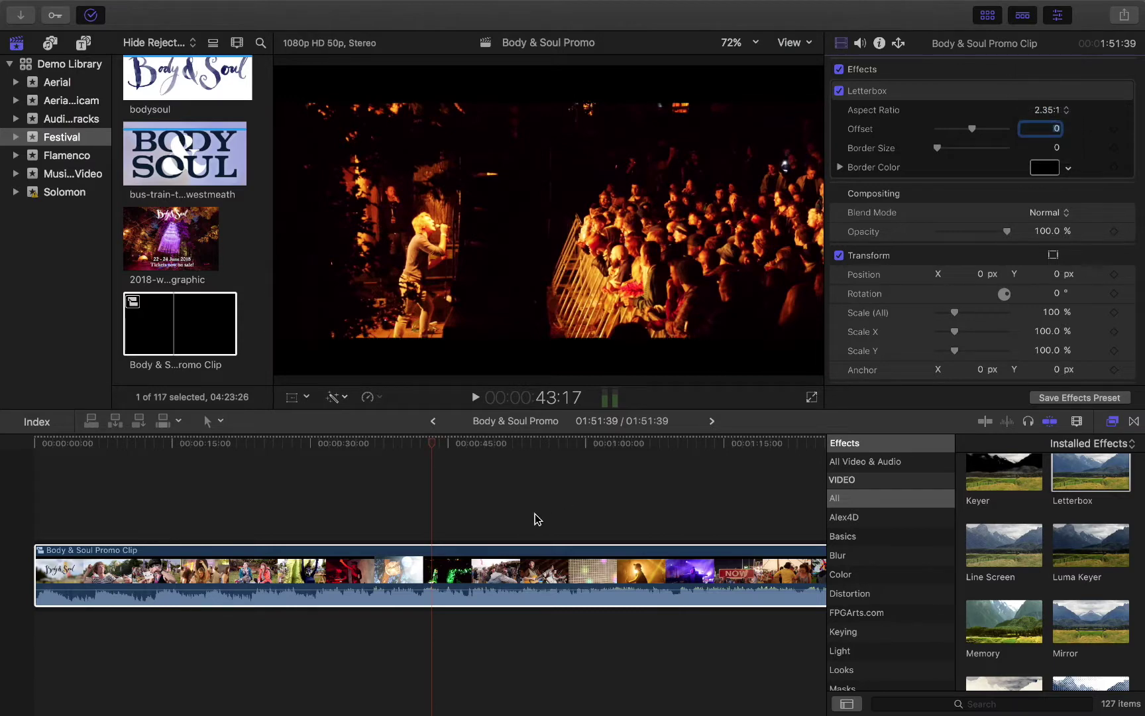
Step: Play back from 11:38 to preview the letterboxed promo, then reselect the compound clip
left_click(382, 446)
left_click(253, 489)
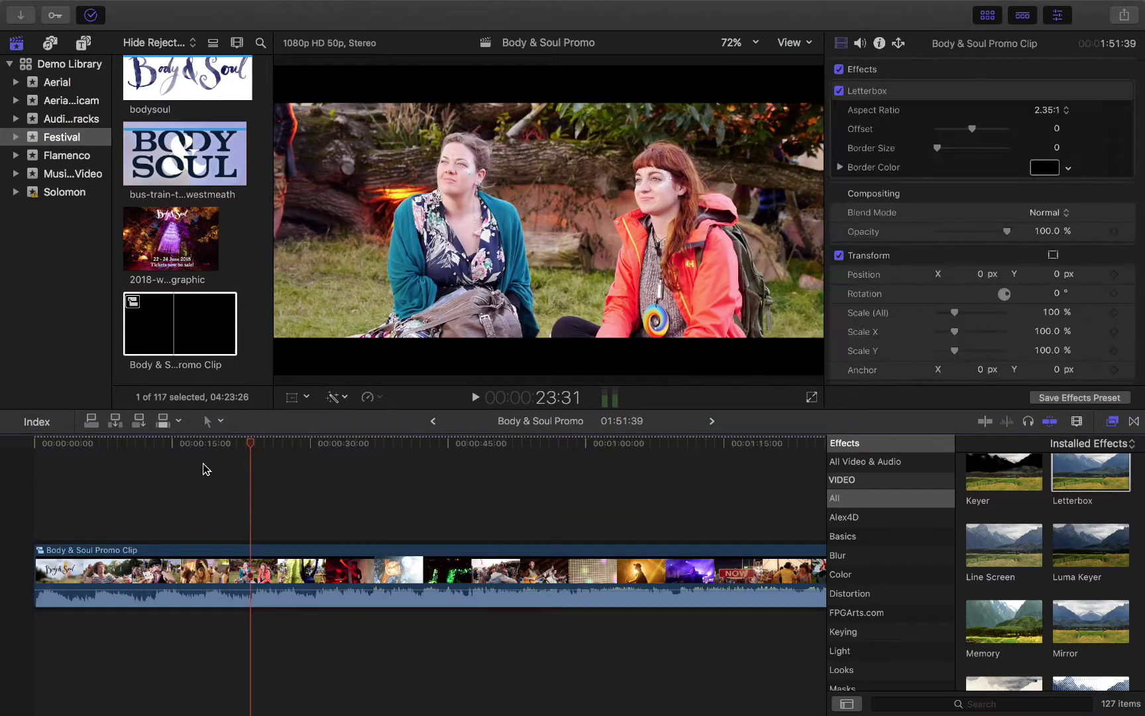
left_click(204, 468)
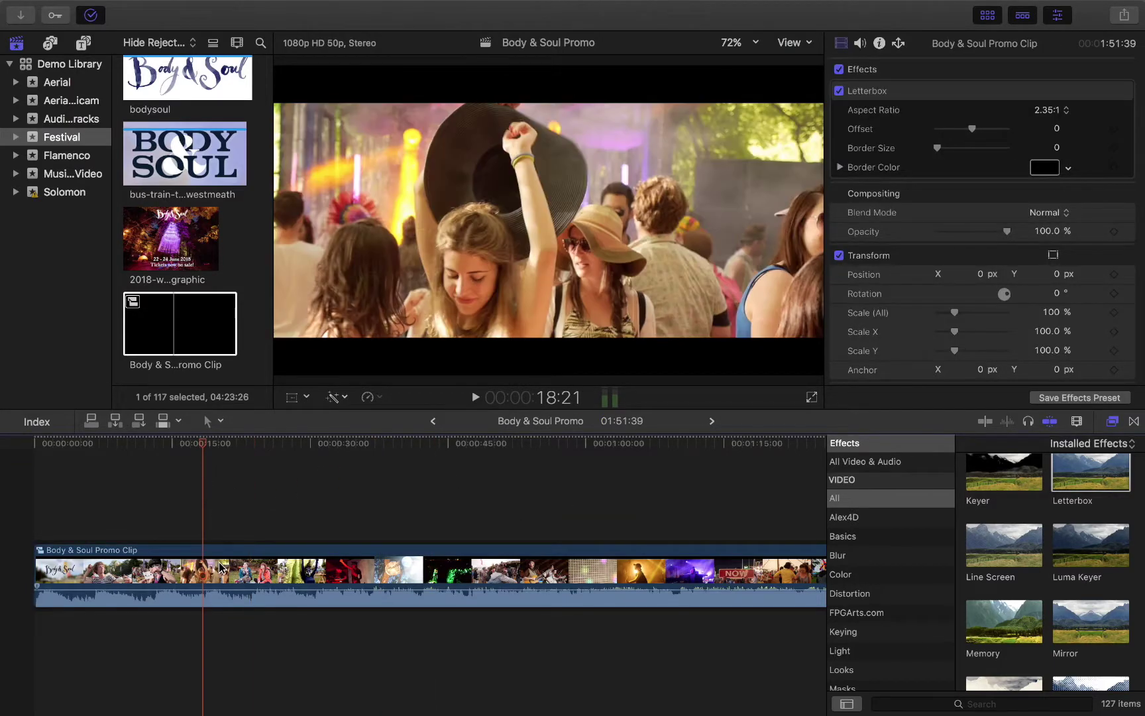
left_click(143, 449)
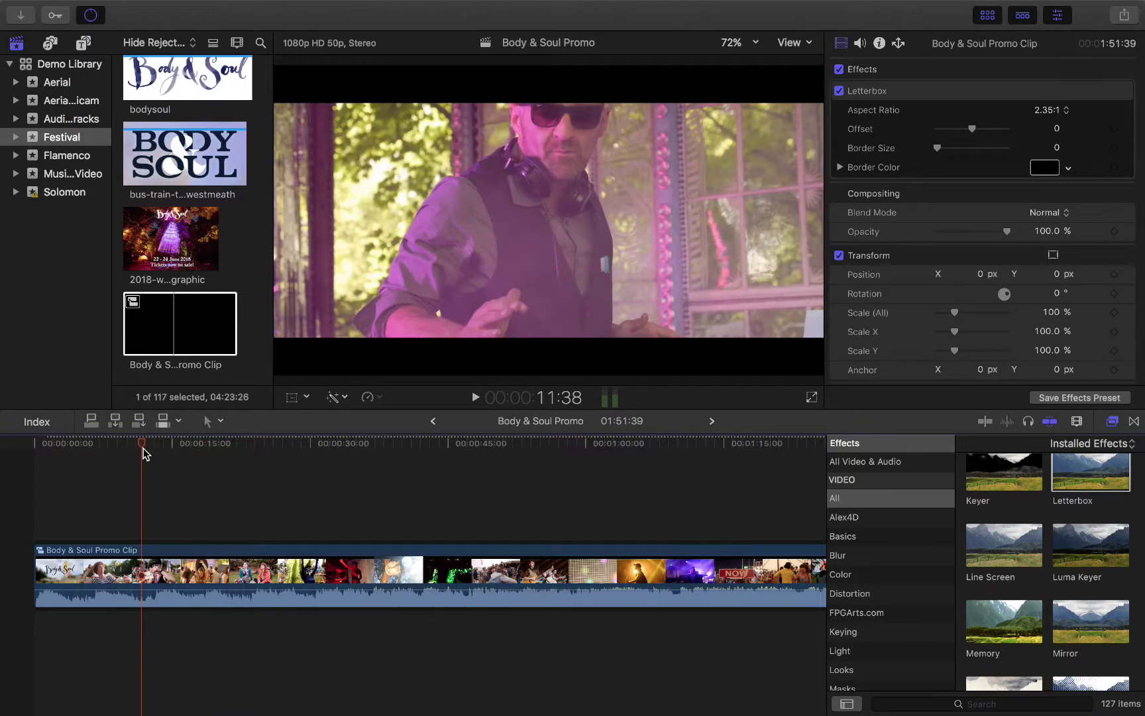
key("space")
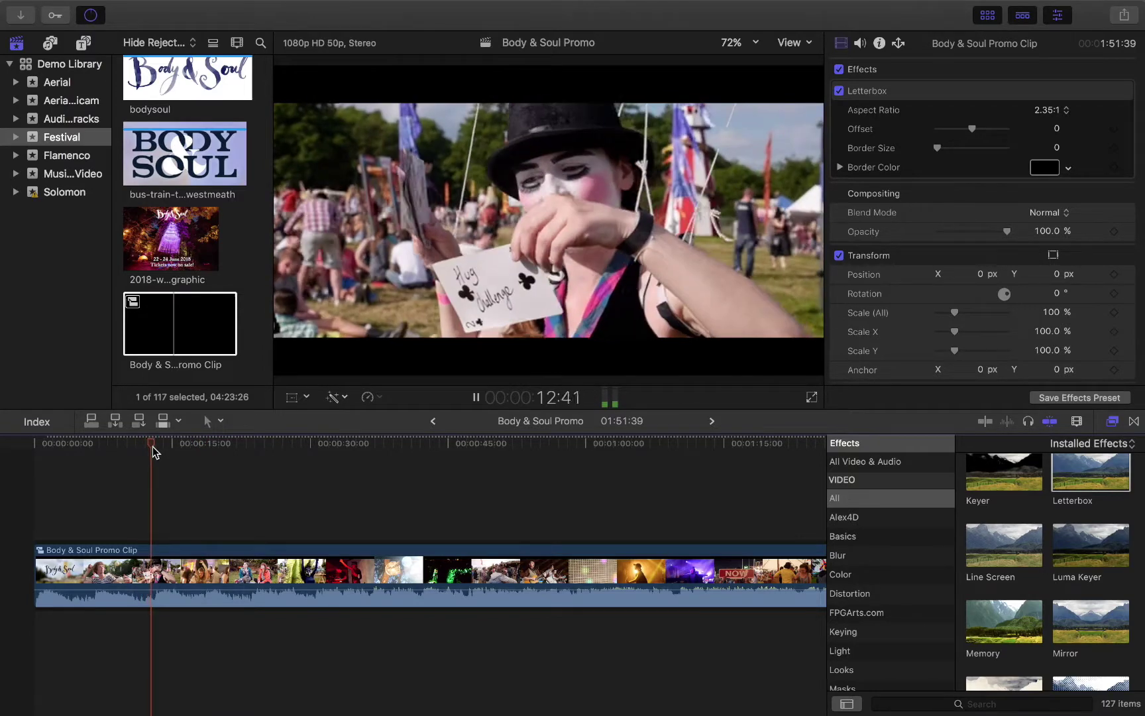
key("space")
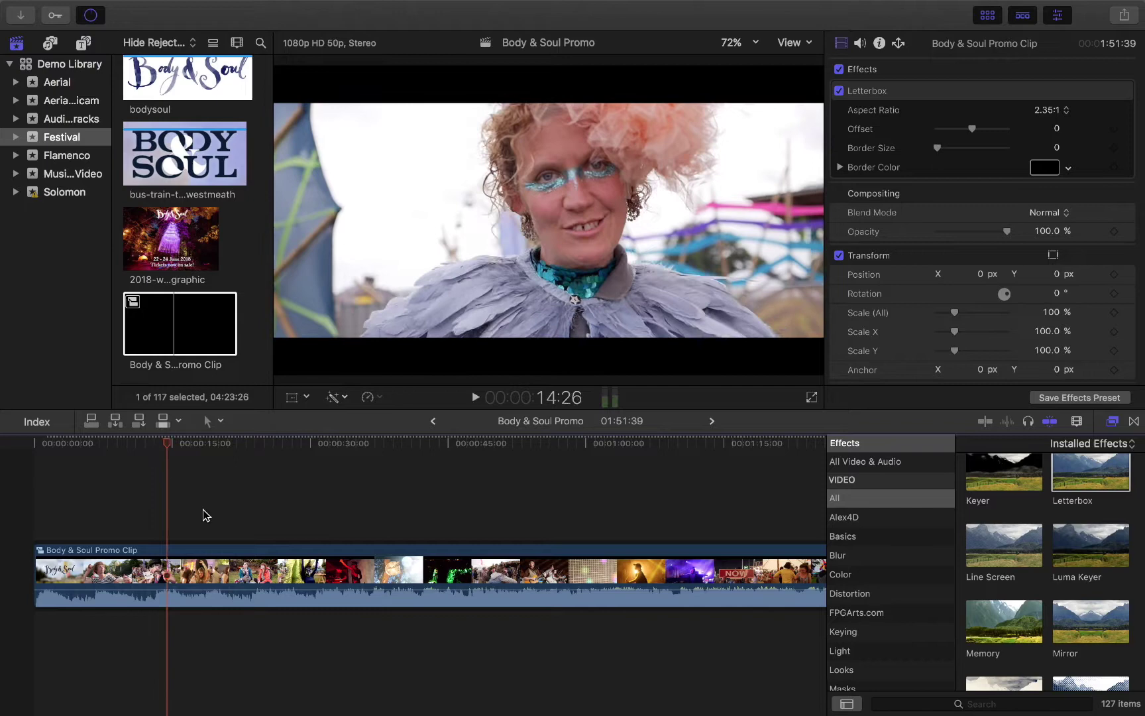
left_click(310, 569)
scroll(305, 584, "right", 1)
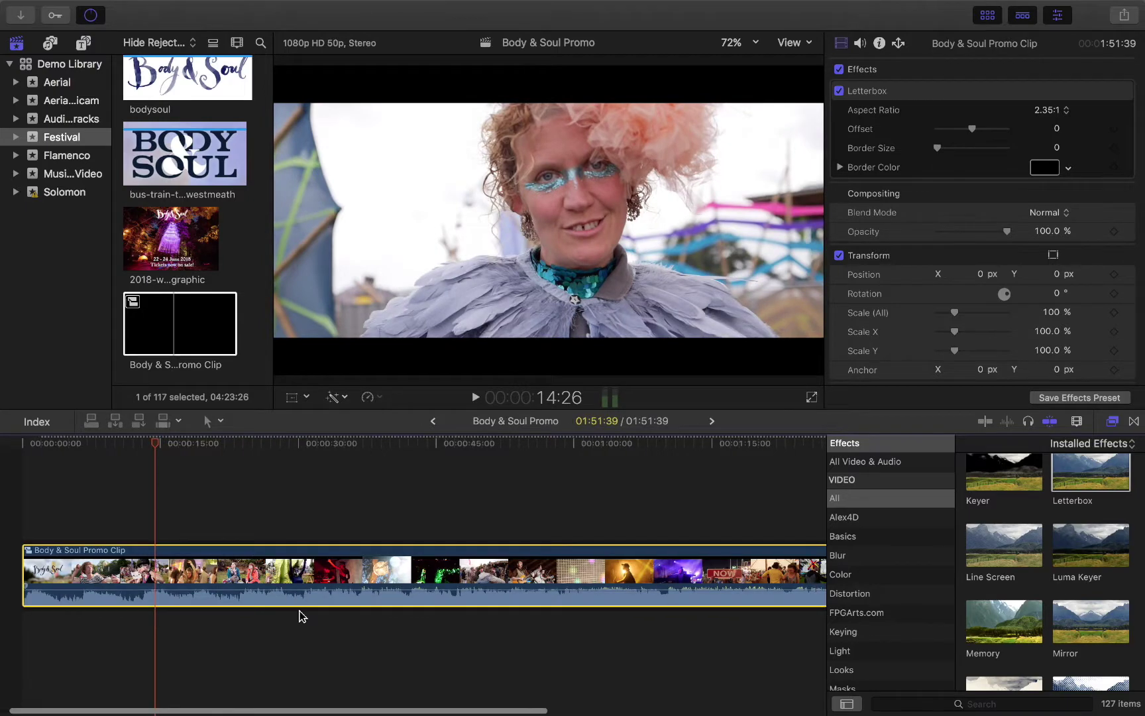
Step: Inside the compound clip, delete the extra second music track
double_click(90, 552)
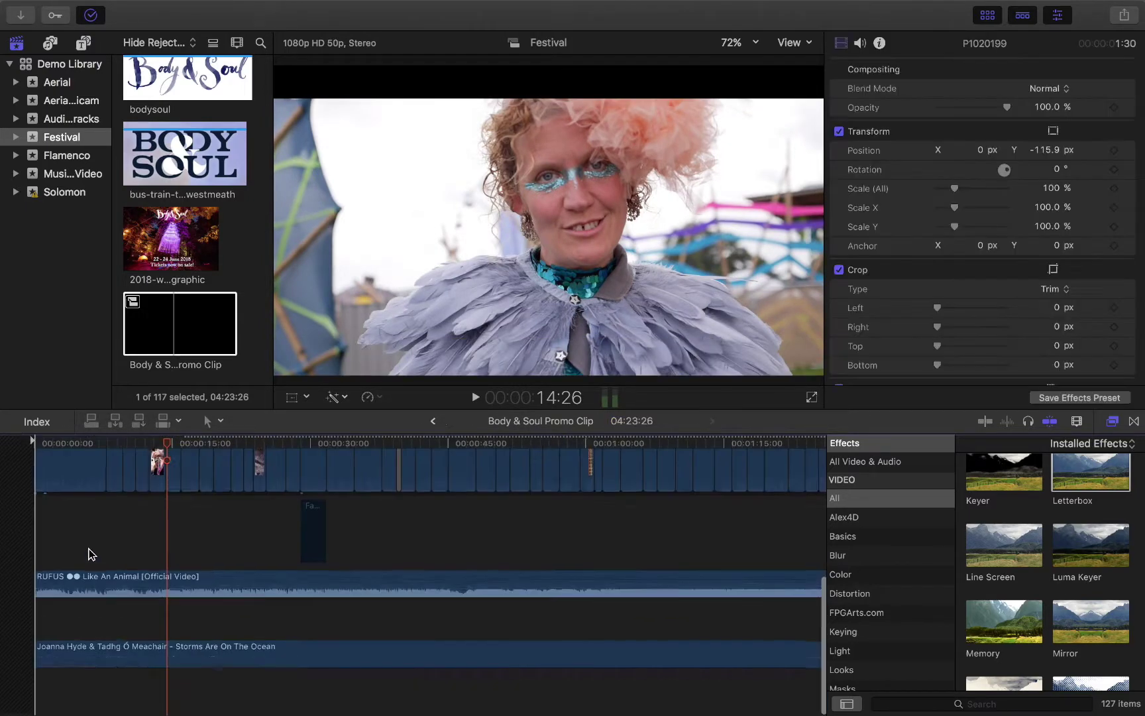
left_click(115, 647)
key("Delete")
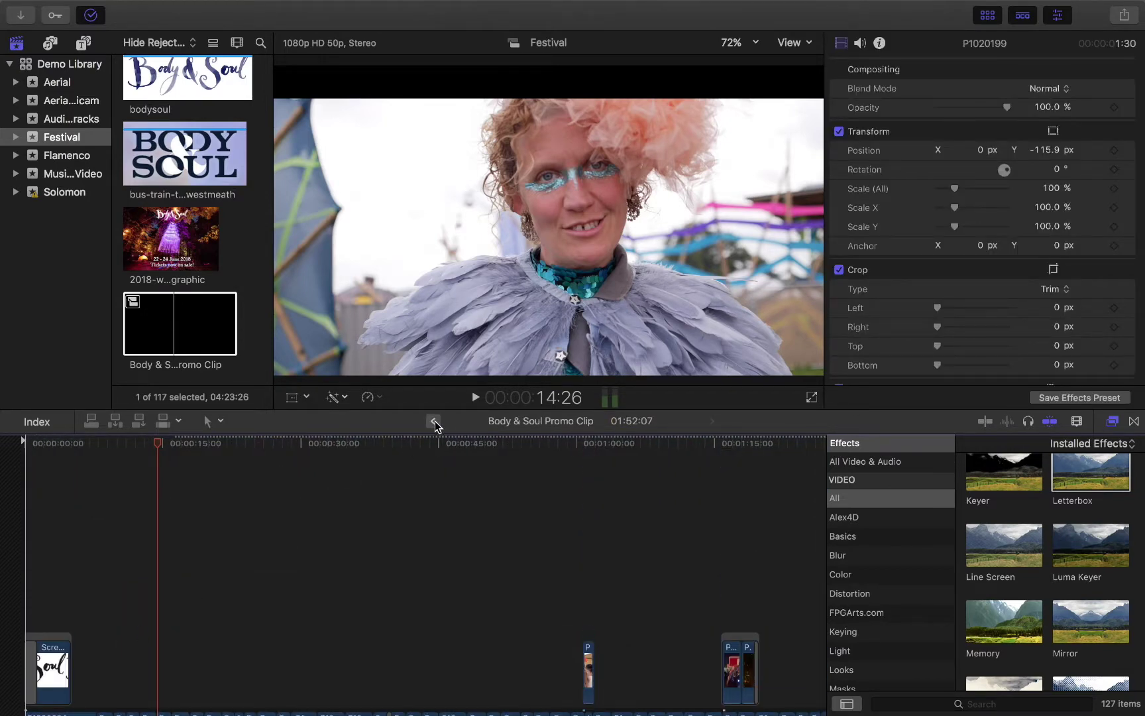
scroll(396, 600, "down", 5)
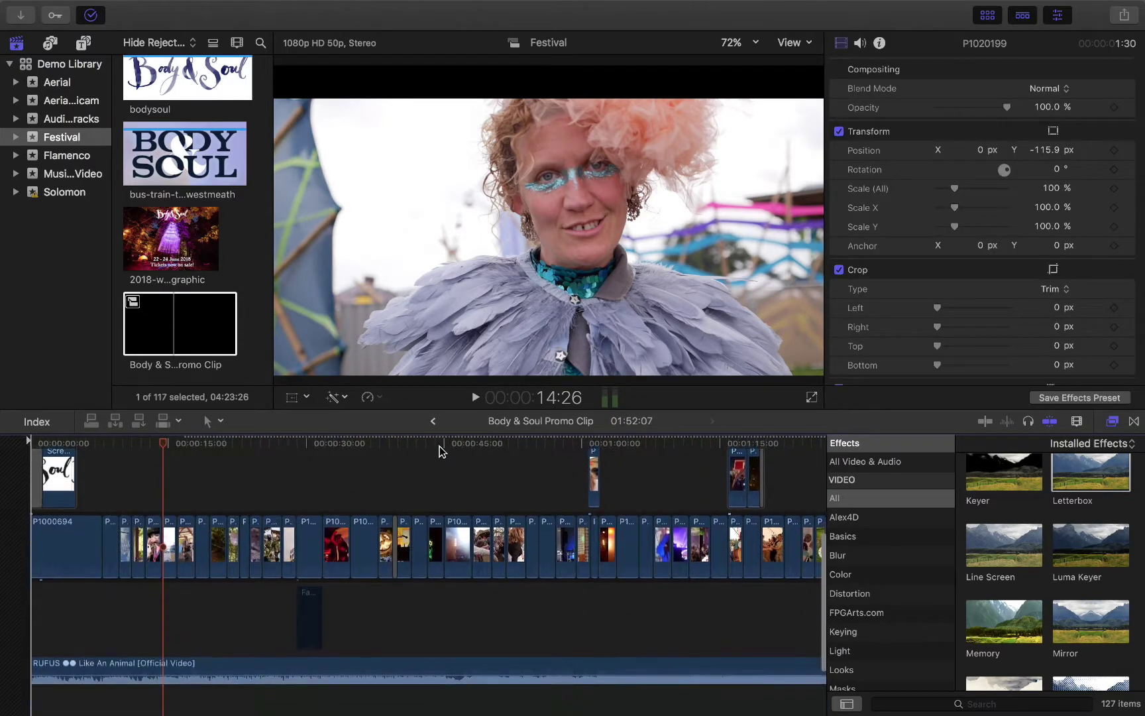
Step: Back in the parent timeline, play the promo from about 15 seconds, then reopen the compound clip
left_click(433, 421)
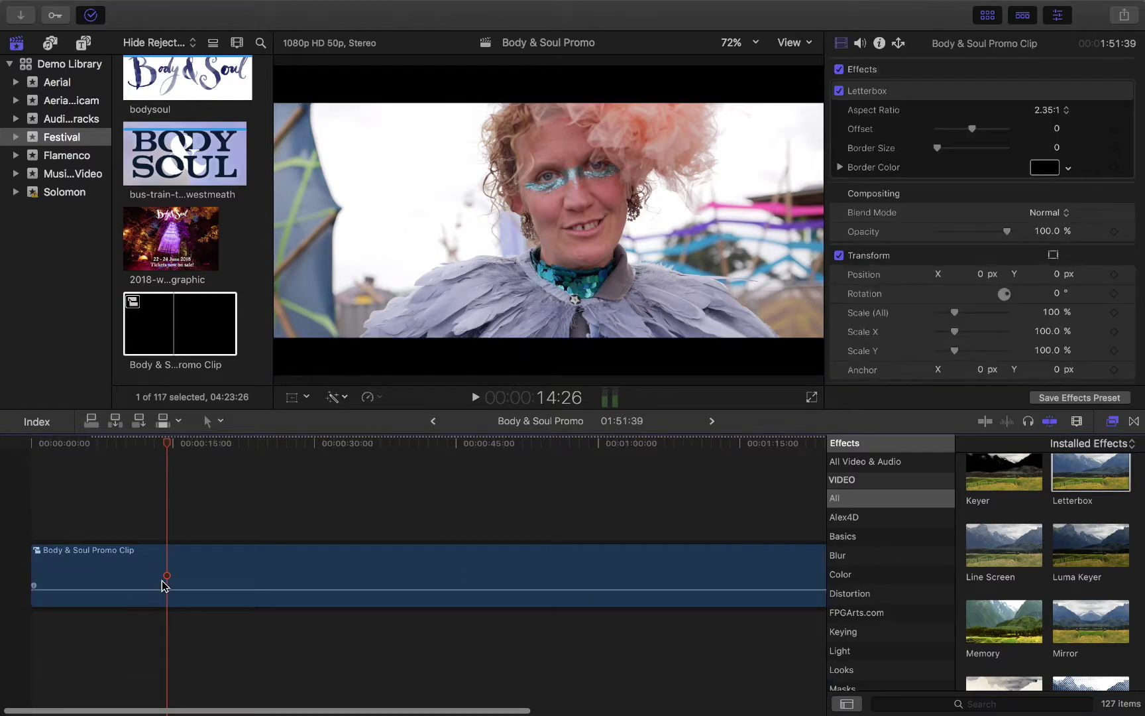
left_click(169, 561)
left_click(167, 444)
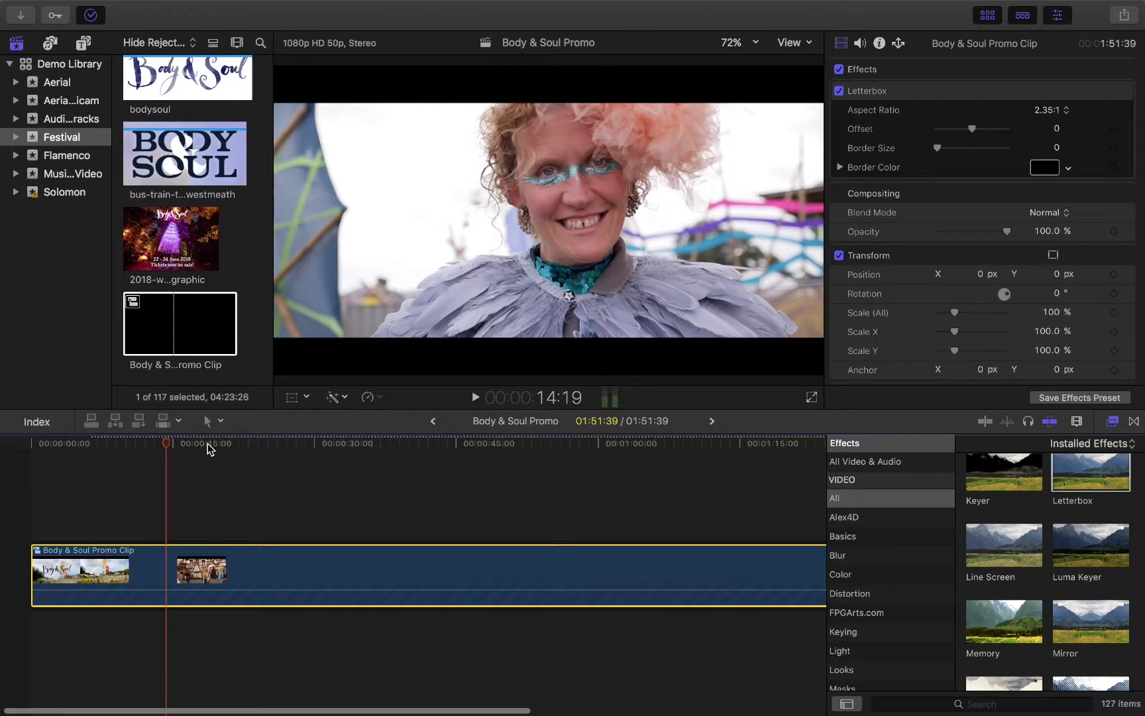
left_click(207, 444)
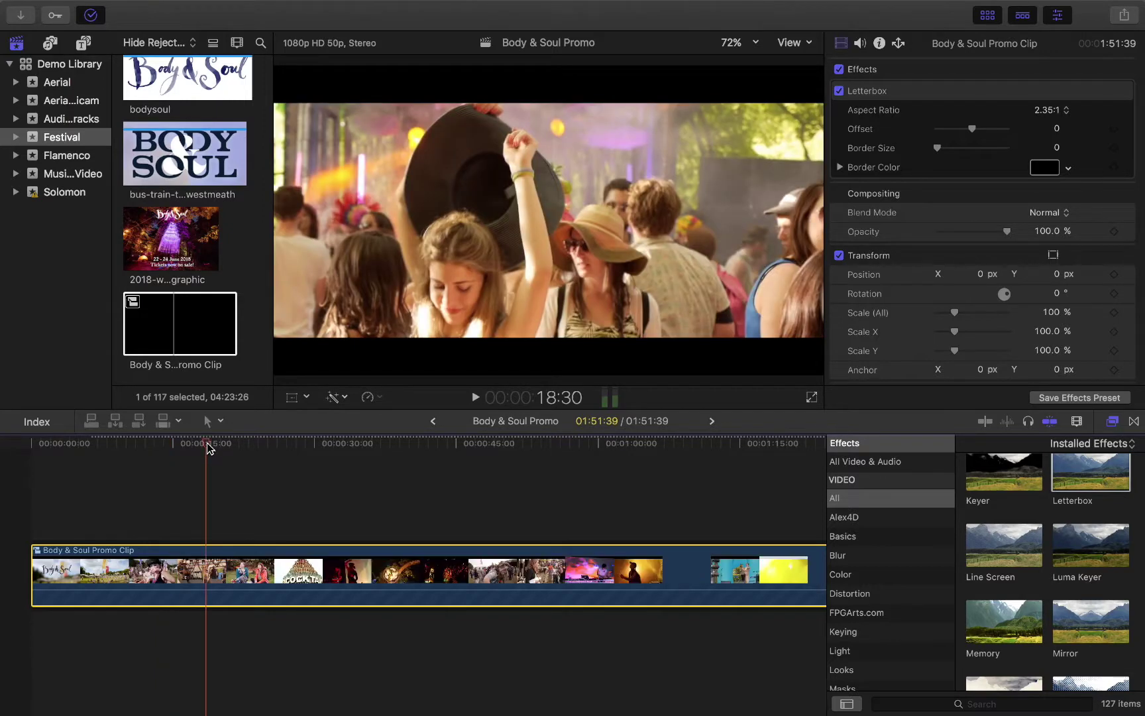
key("space")
key("space")
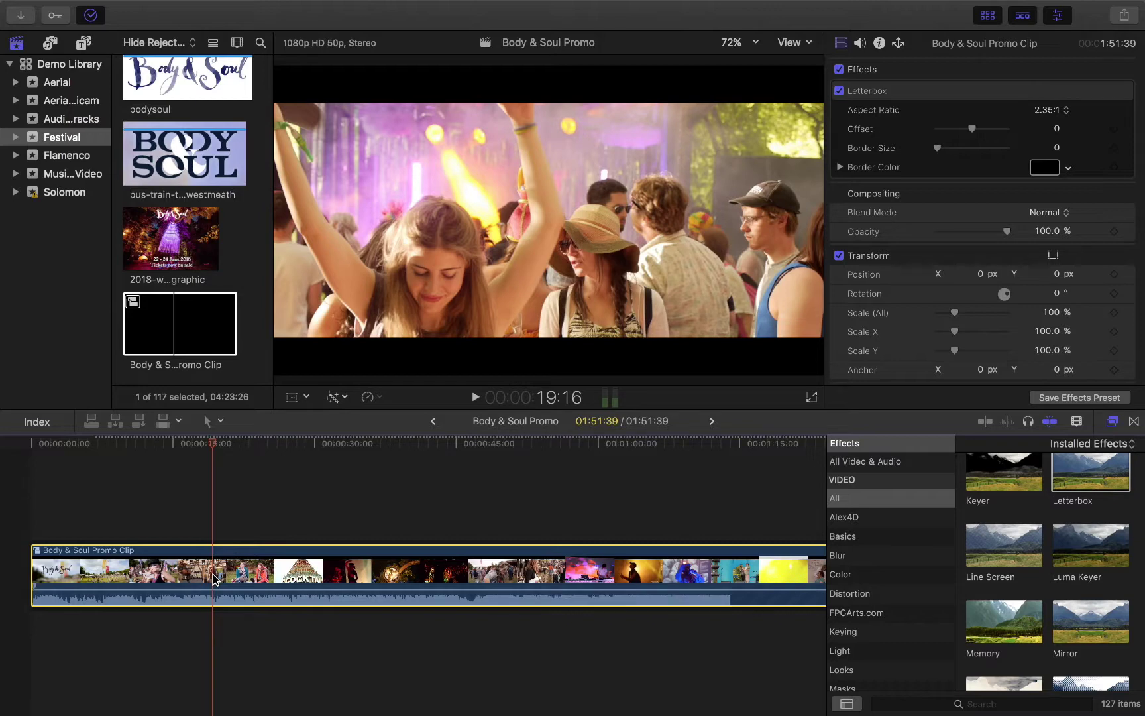
double_click(37, 554)
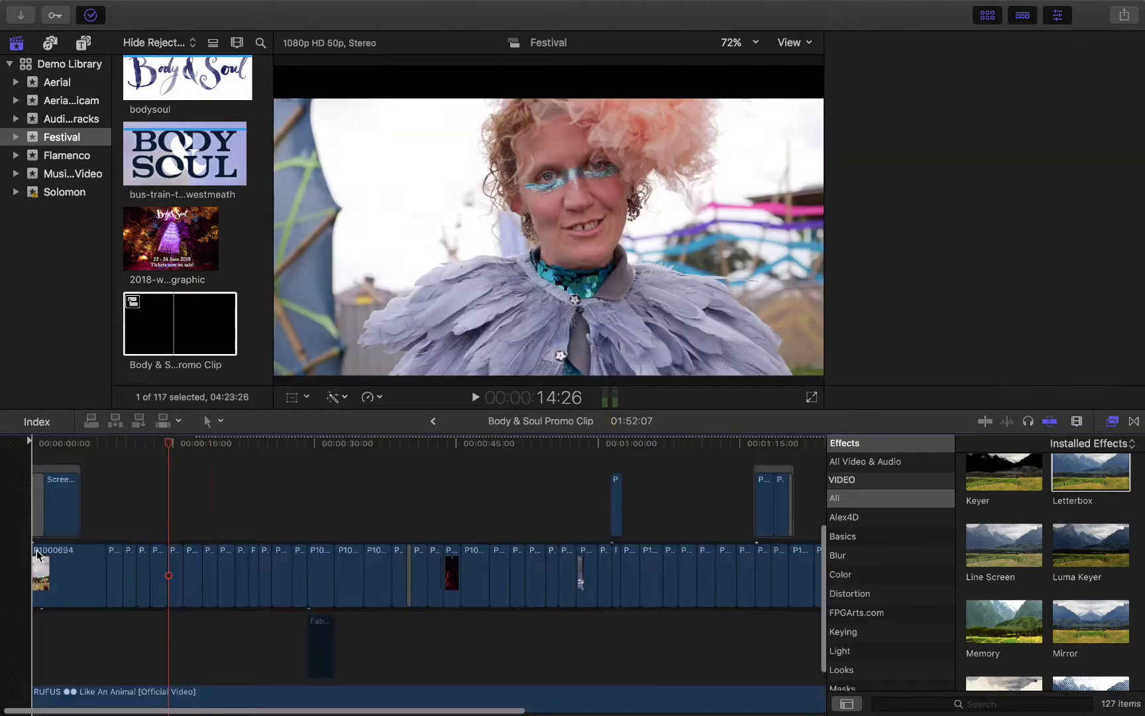
Step: Zoom the compound clip's timeline in and select shots P1020199 and P1000700
left_click(177, 560)
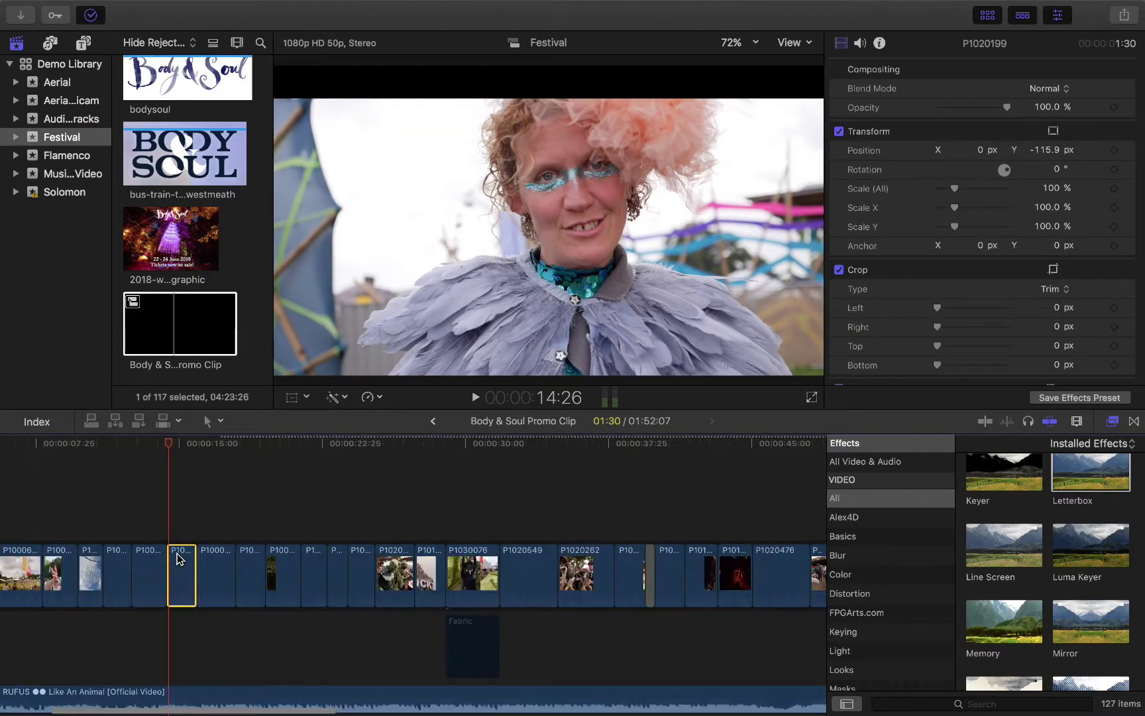
key("super+equal")
key("super+equal")
key("super+equal")
left_click(149, 537)
left_click(113, 583)
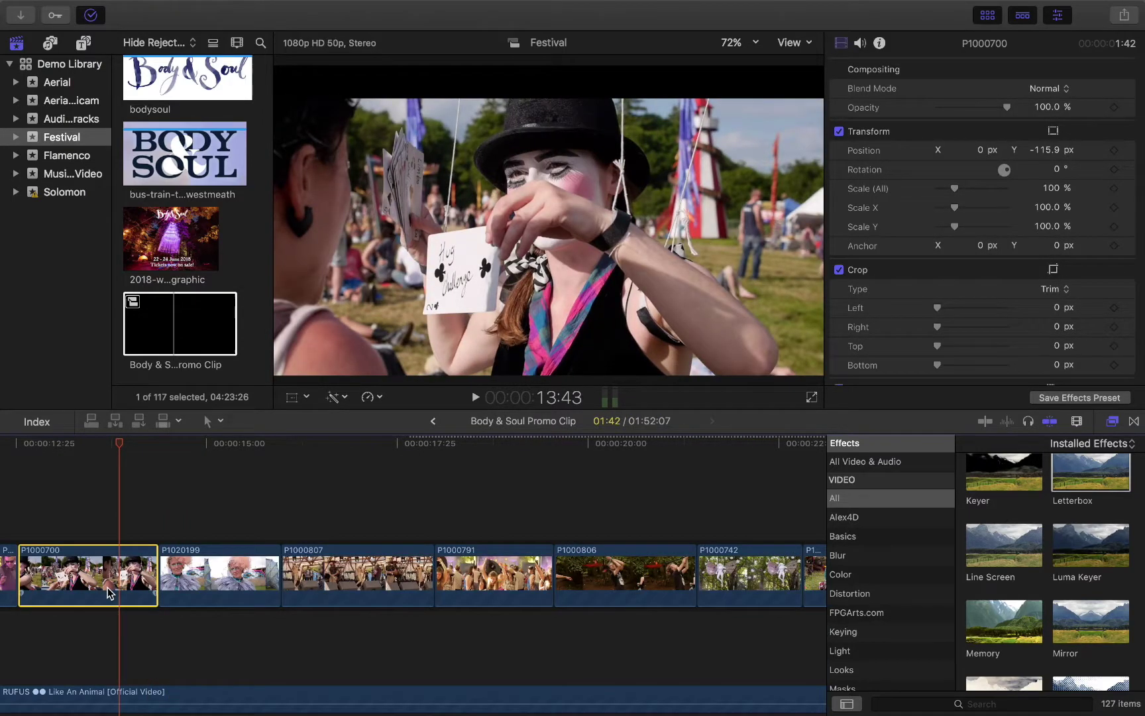
scroll(107, 588, "left", 5)
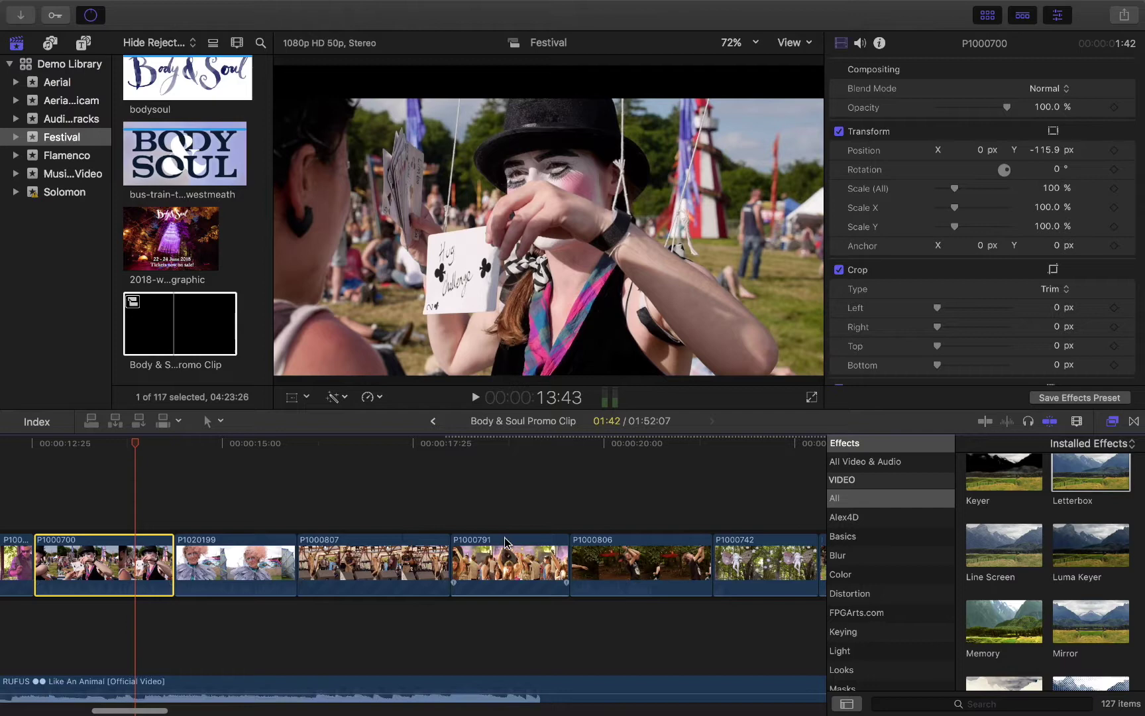
Step: Drag shot P1000791's picture up to Y 61.8 px, then return to the parent promo
left_click(507, 570)
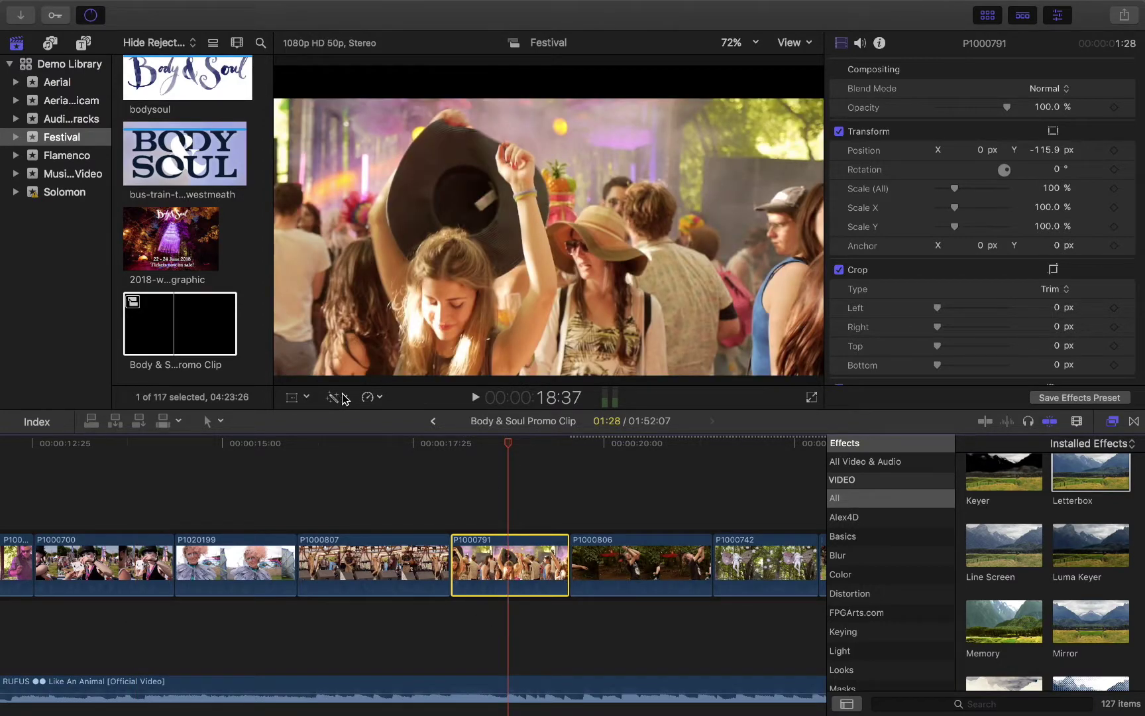
left_click(295, 396)
left_click_drag(542, 254, 550, 221)
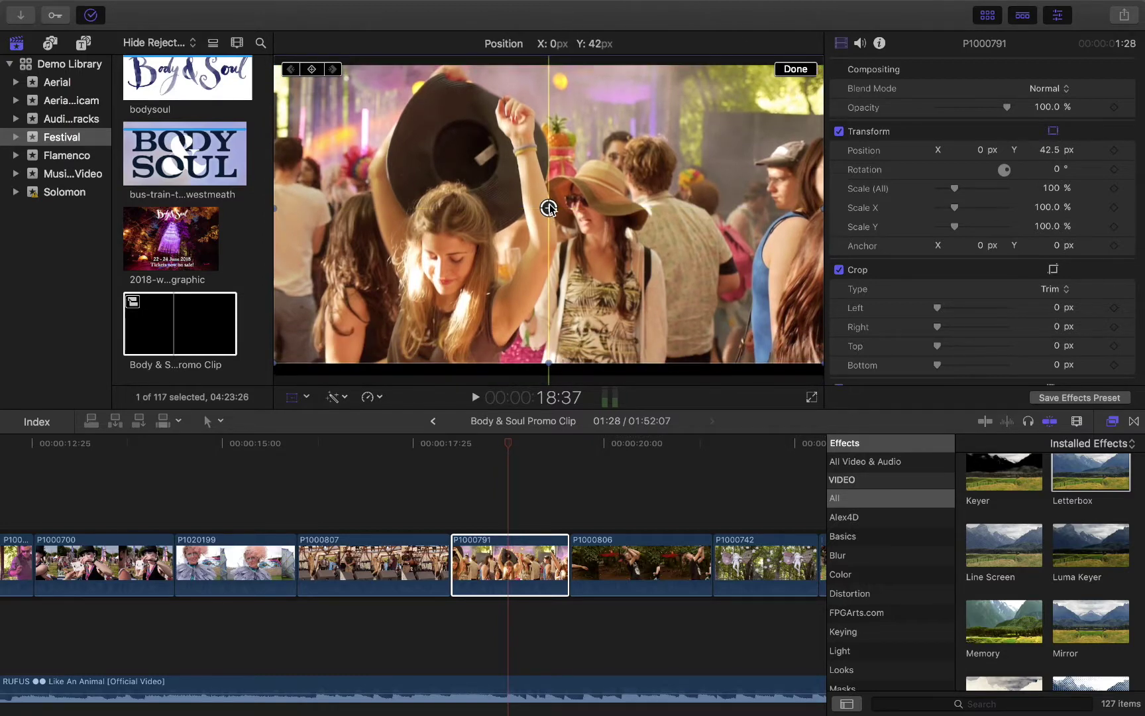
left_click_drag(549, 208, 549, 203)
left_click(795, 70)
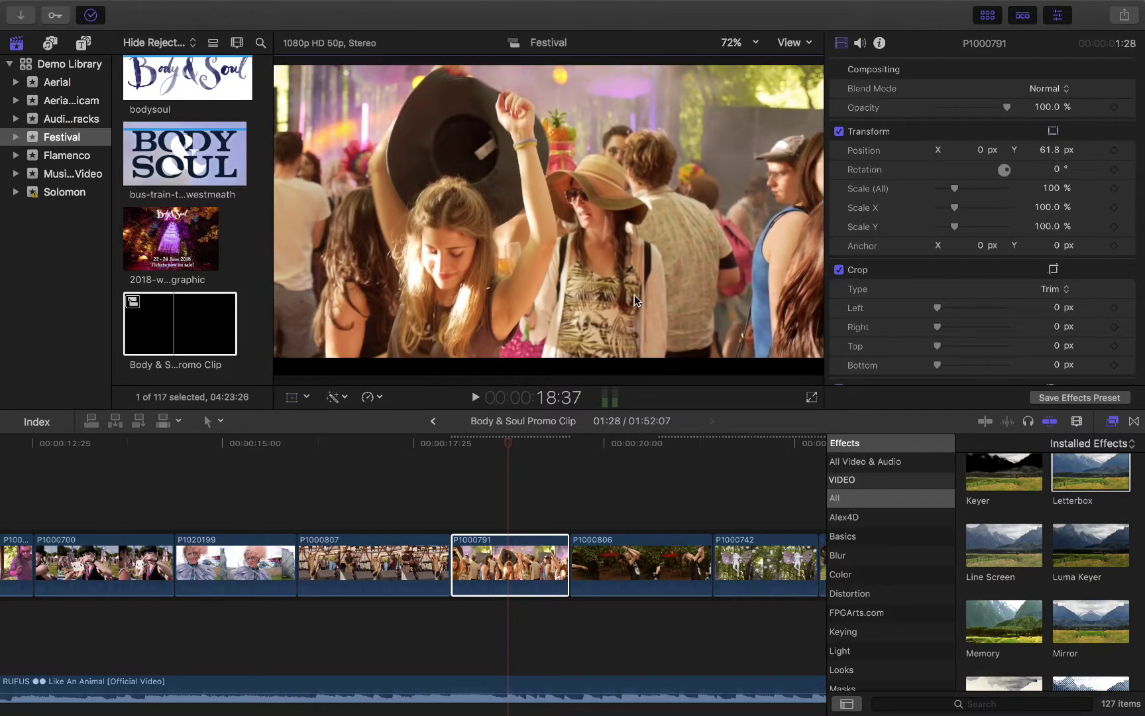
left_click(433, 421)
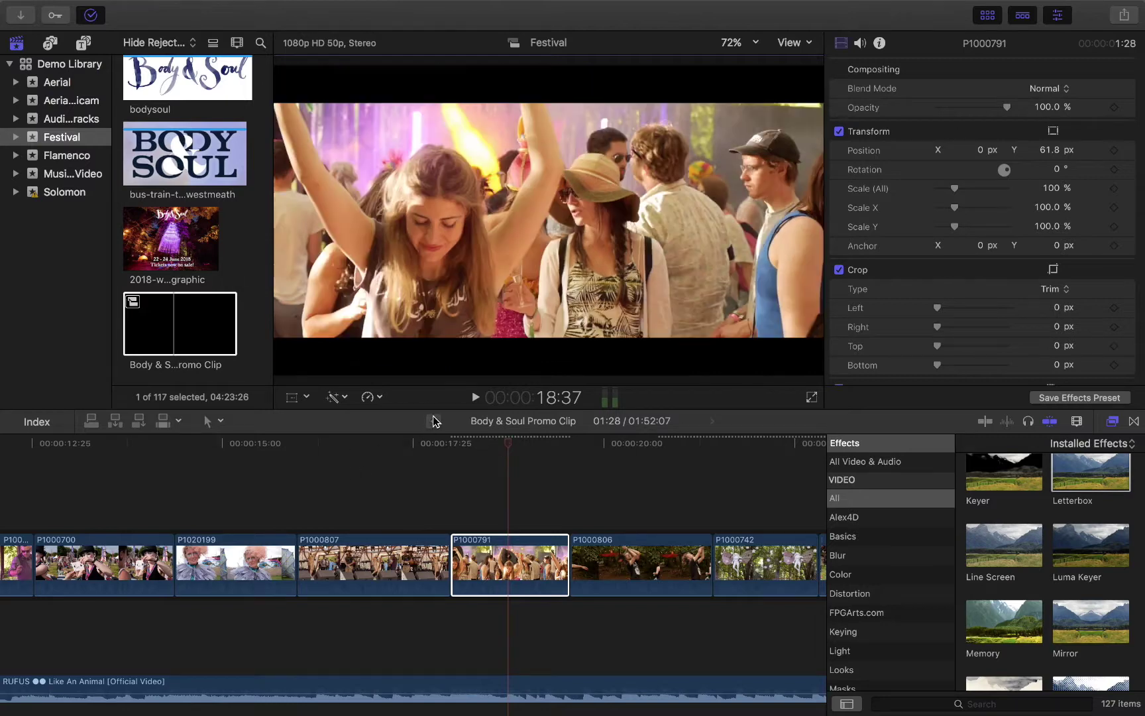
left_click(163, 444)
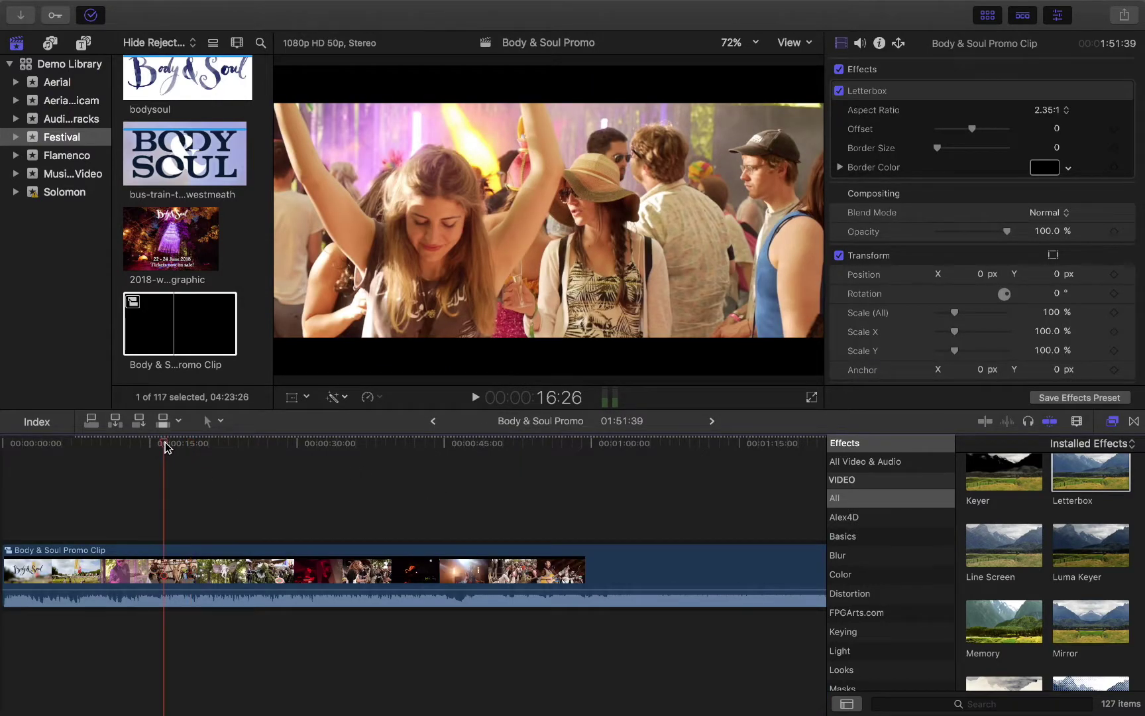
Step: Play the promo, select its Letterbox effect, and scroll the Effects browser to Tile
key("space")
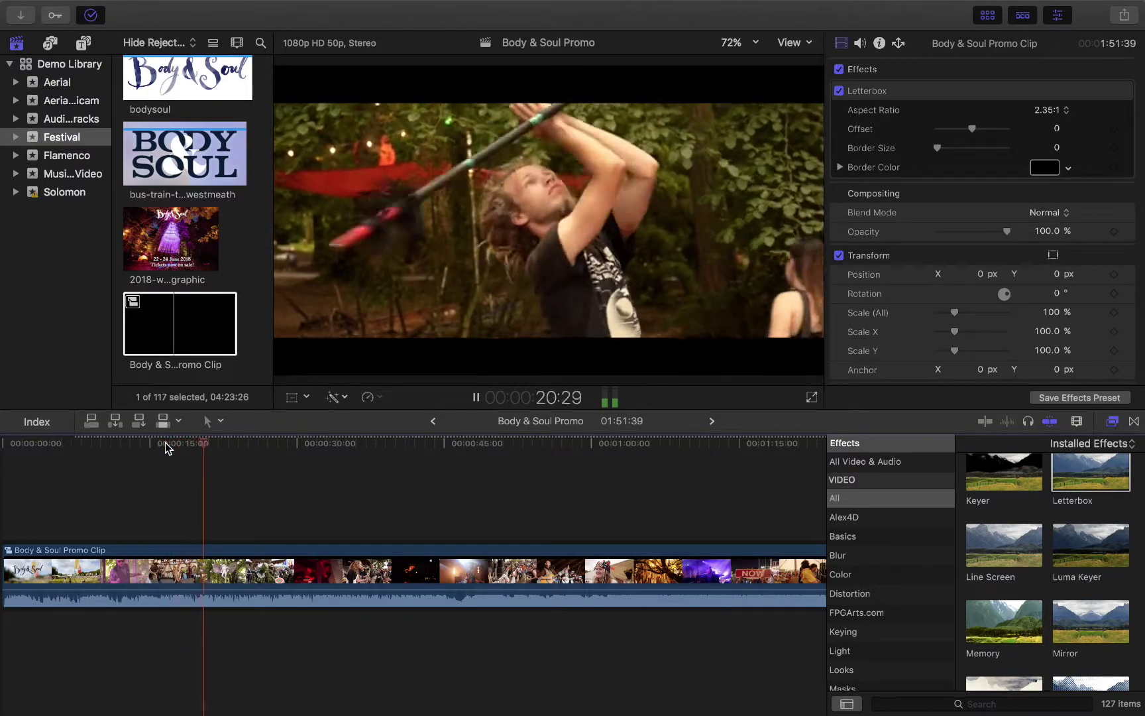
key("space")
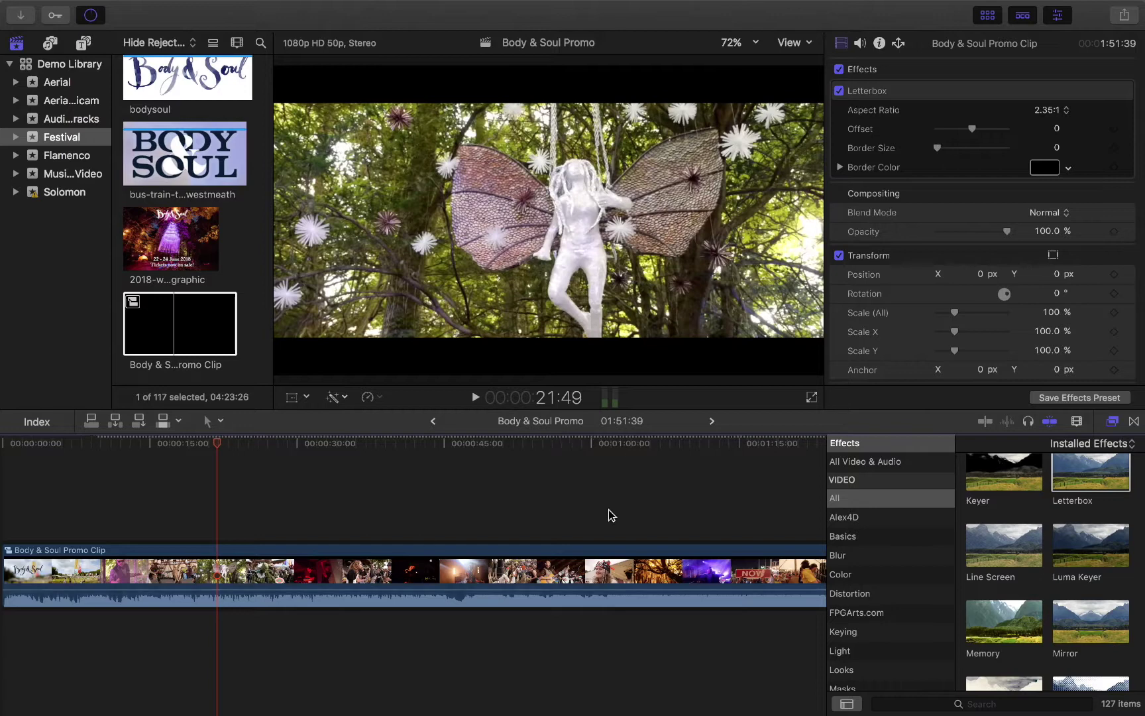
left_click(895, 151)
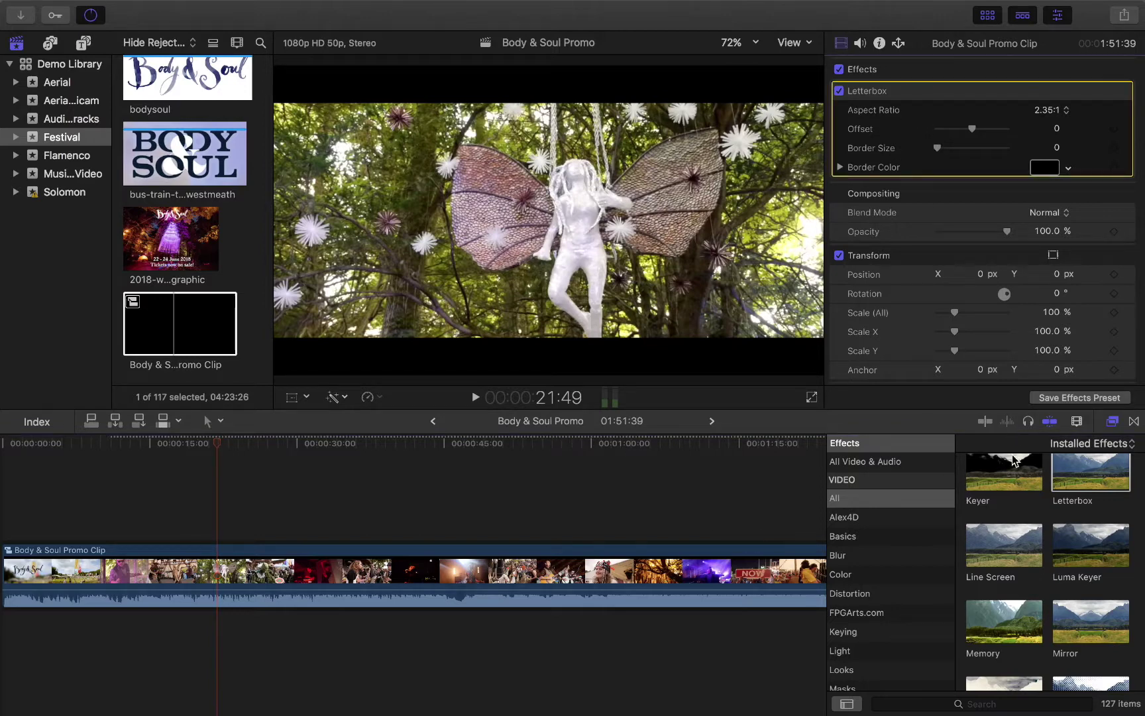
scroll(1021, 497, "down", 10)
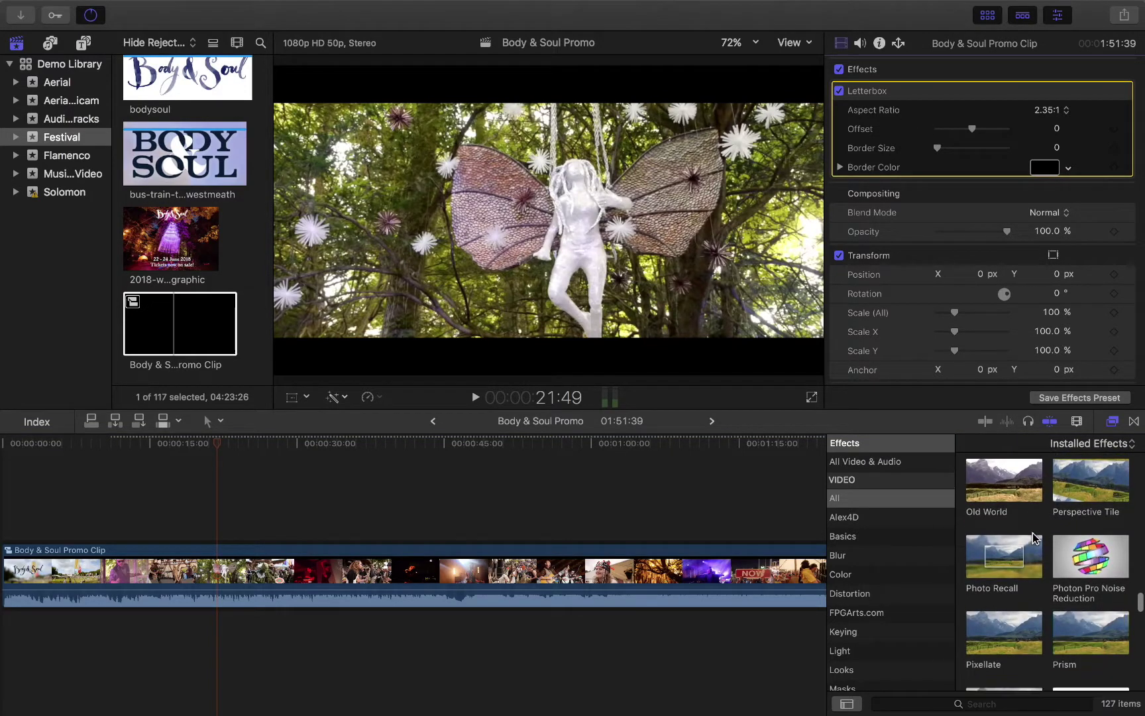
scroll(1034, 537, "down", 15)
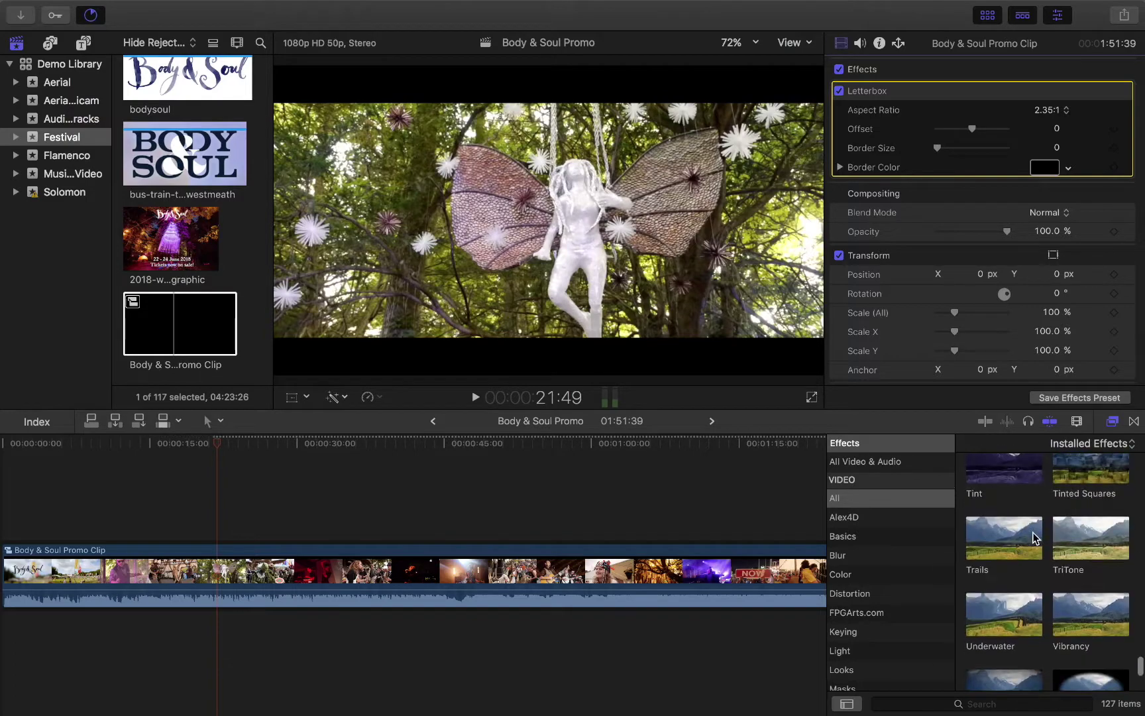
scroll(1036, 537, "up", 3)
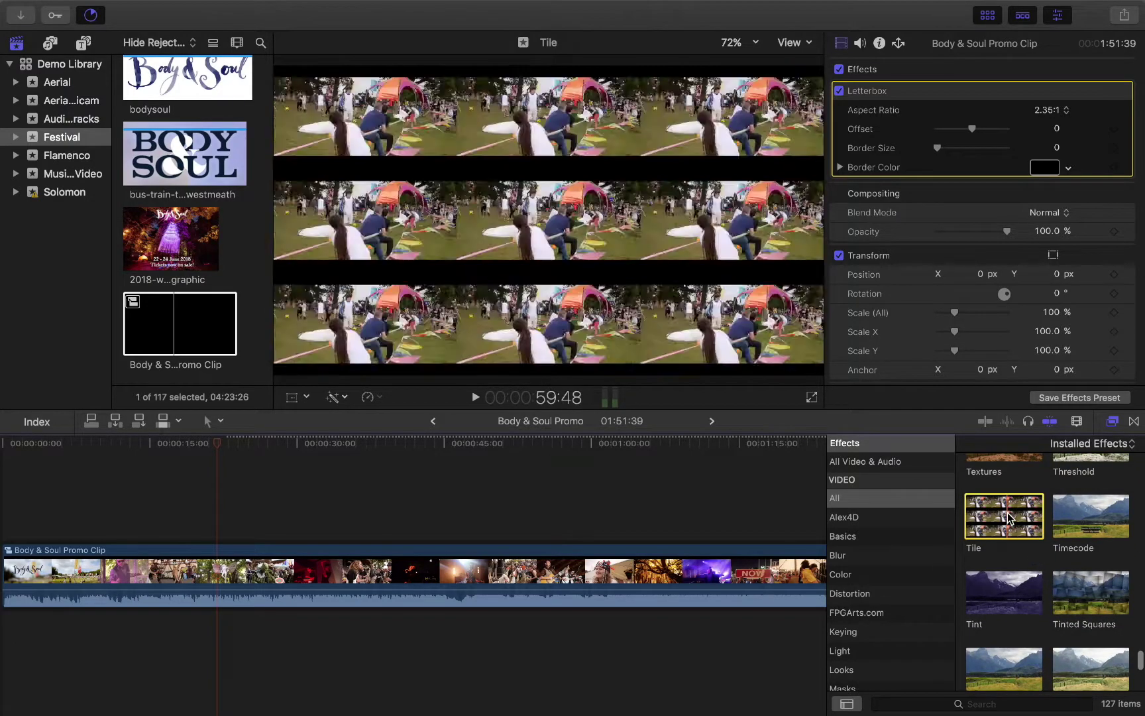
Step: Drop the Tile effect onto the promo clip and preview it around 35–39 seconds
left_click_drag(1005, 520, 401, 585)
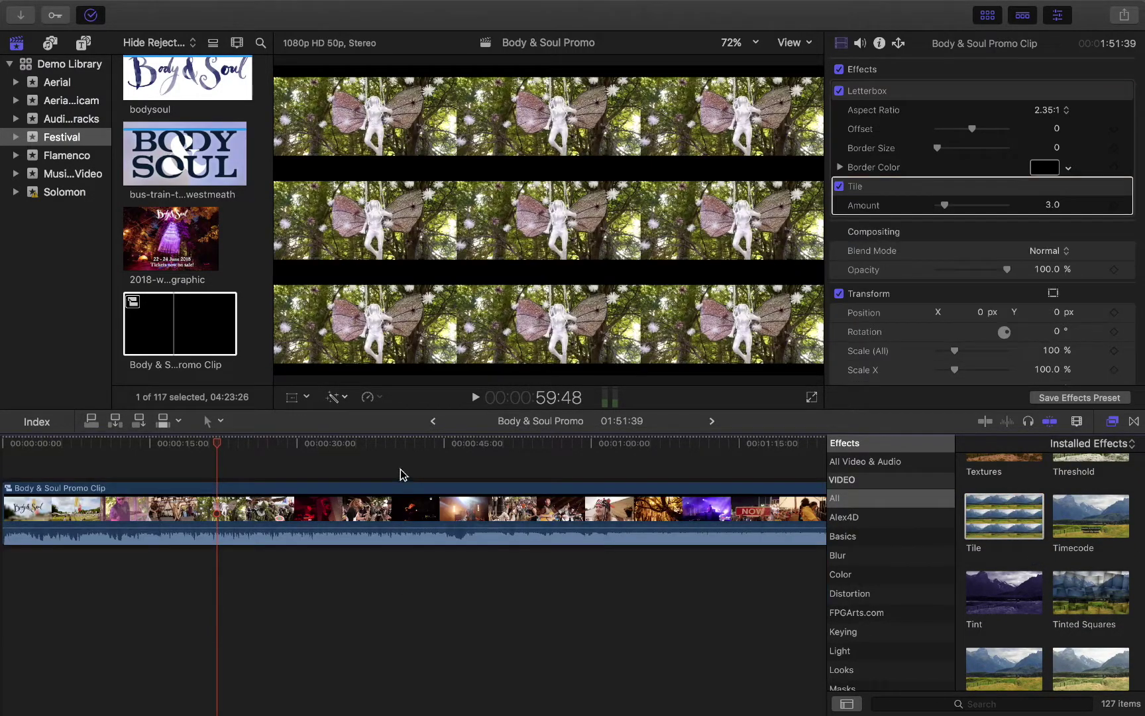
left_click(401, 443)
left_click(393, 444)
left_click(346, 464)
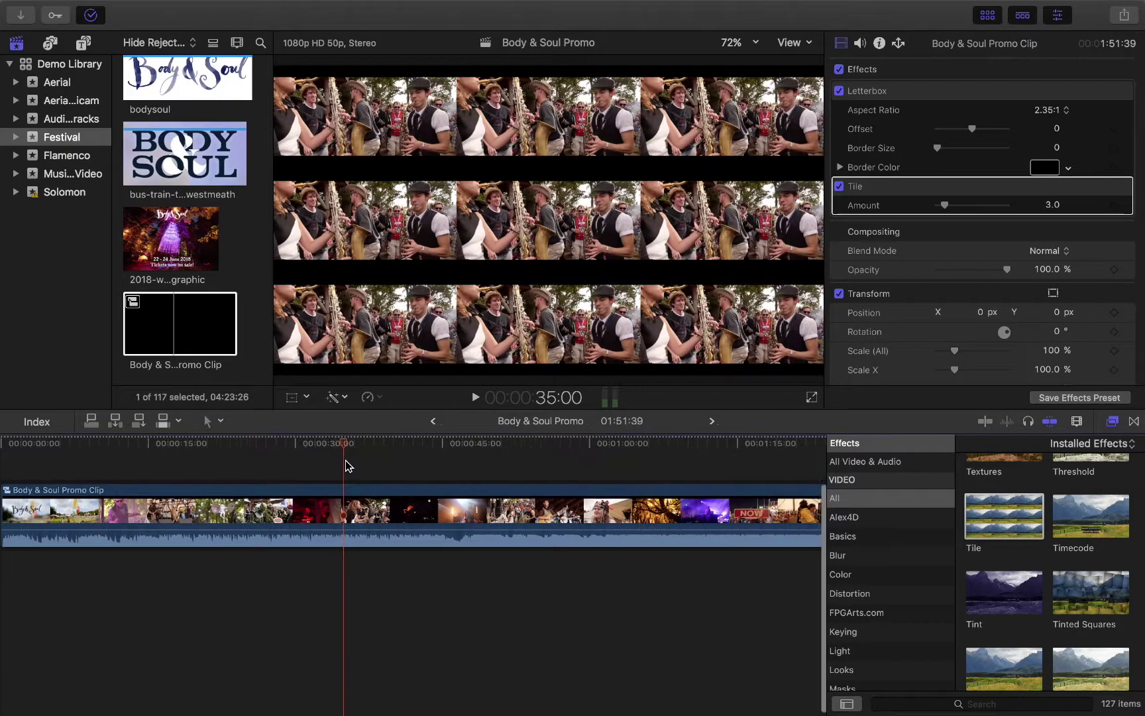
scroll(345, 457, "up", 2)
left_click(344, 444)
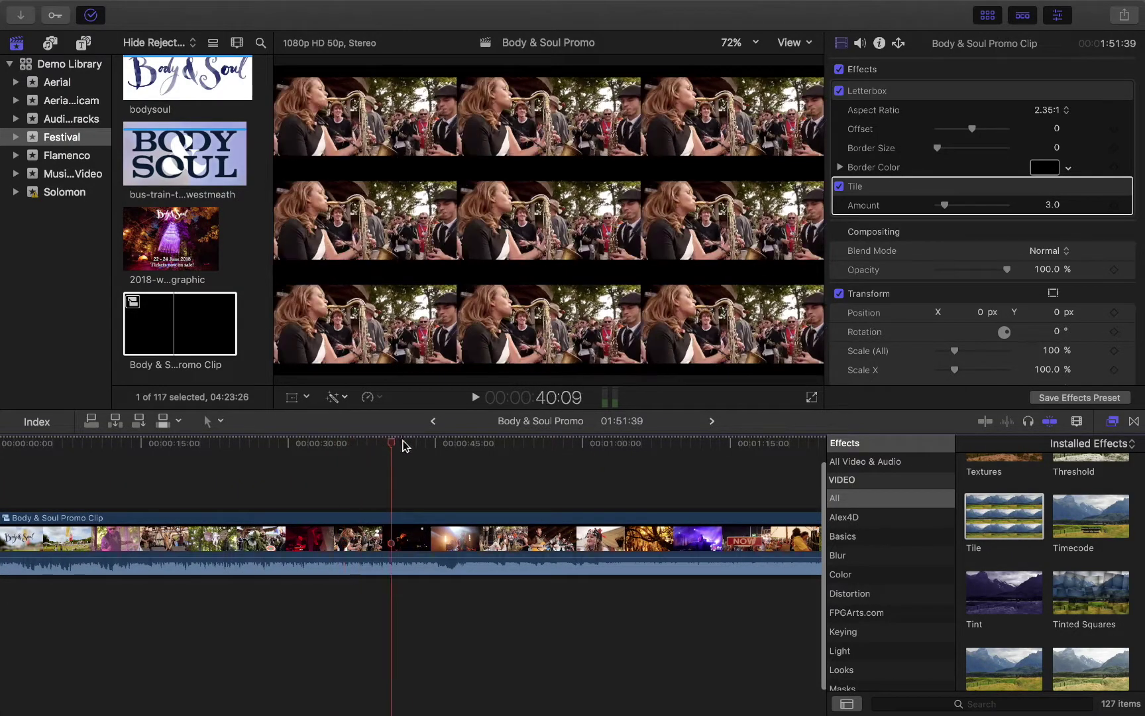
Step: Move Tile above Letterbox in the effect stack, then back below it
left_click(350, 534)
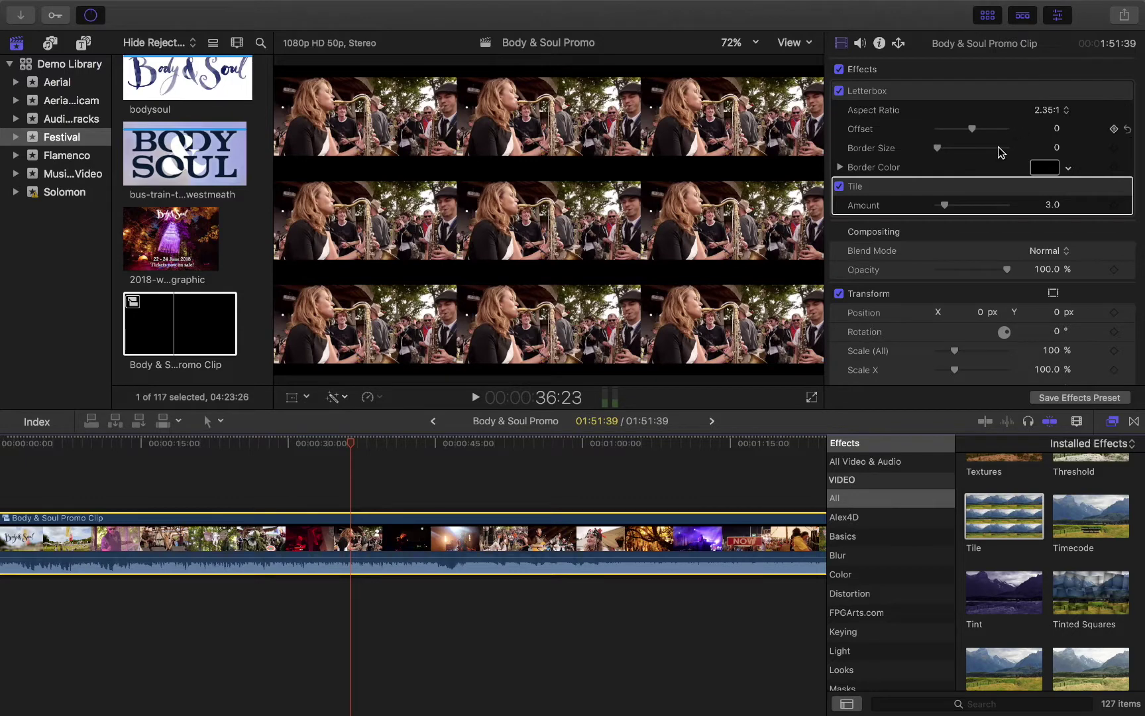
left_click(882, 187)
left_click_drag(883, 191, 882, 89)
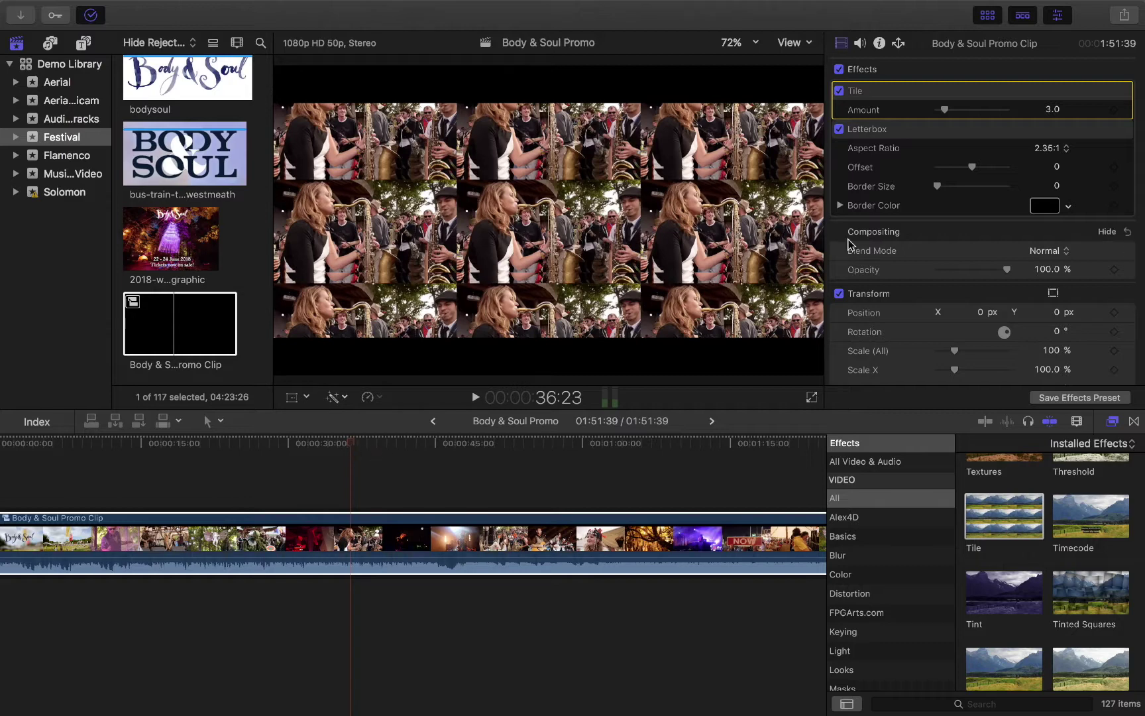
left_click_drag(870, 98, 869, 208)
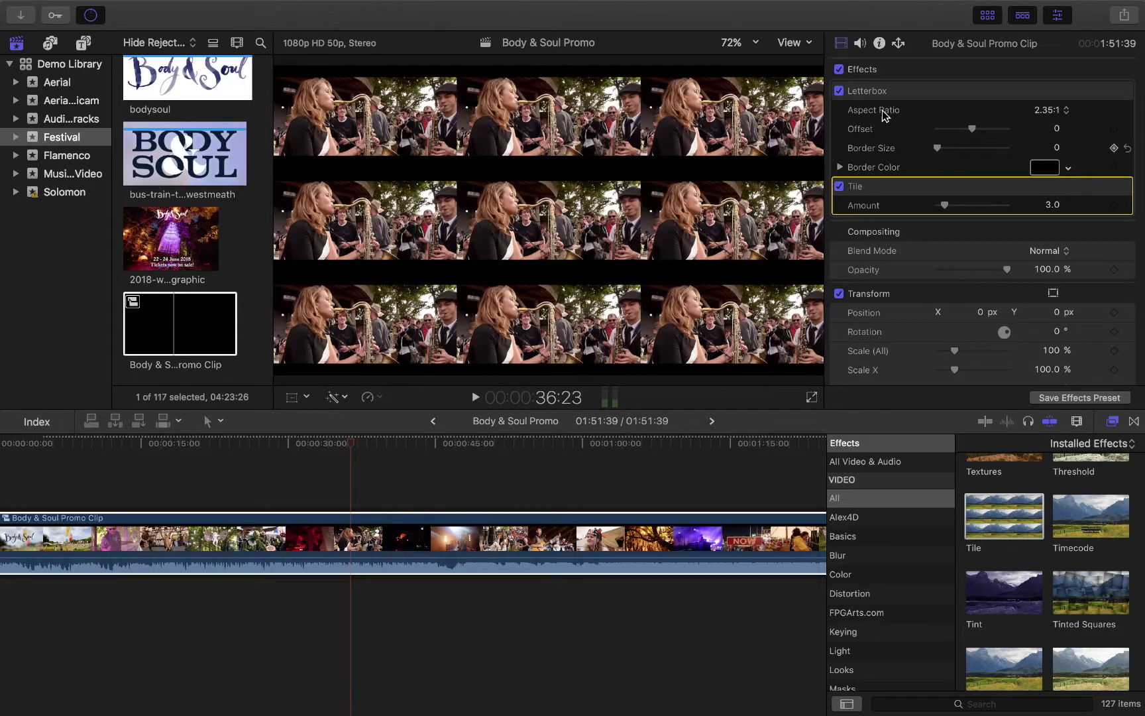
Step: Compare Tile above and below Letterbox, briefly toggling Letterbox off and on
left_click_drag(888, 189, 892, 84)
left_click(839, 129)
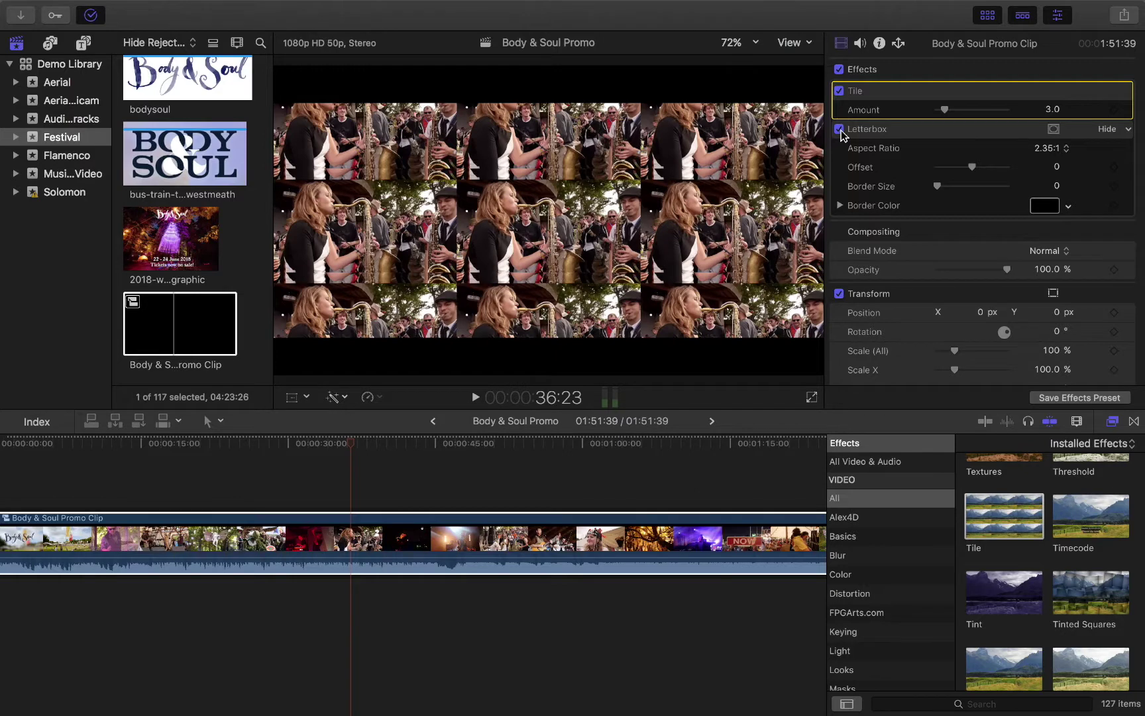
left_click(339, 539)
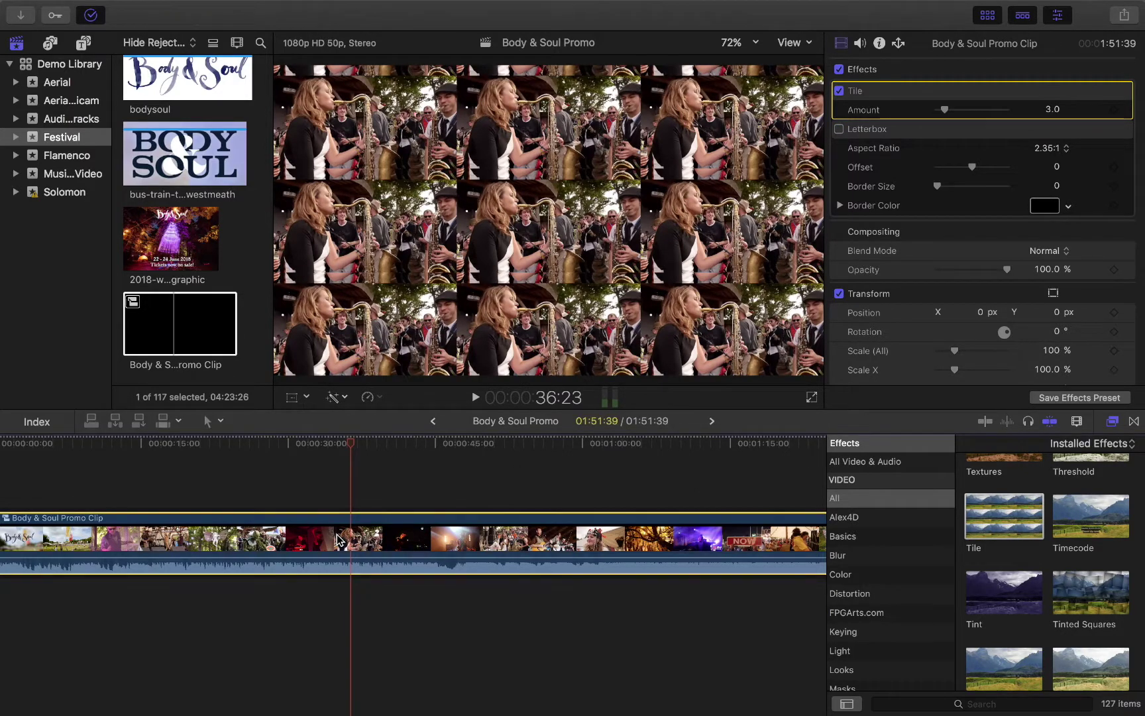
left_click(840, 129)
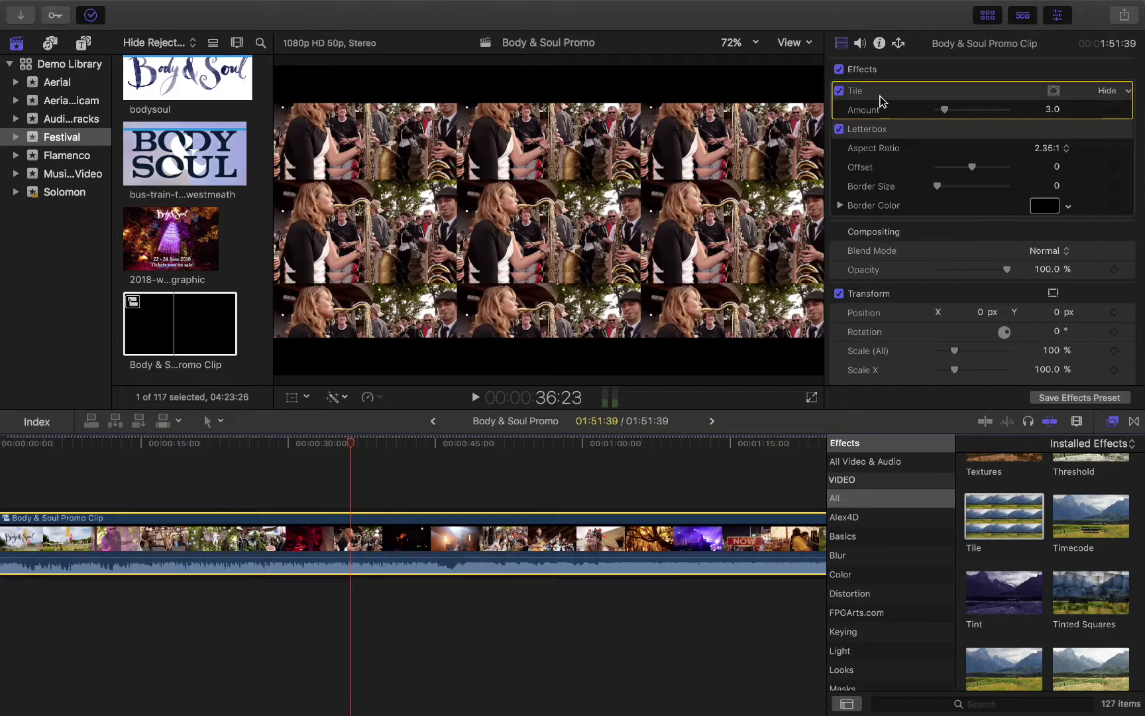
left_click_drag(881, 93, 866, 205)
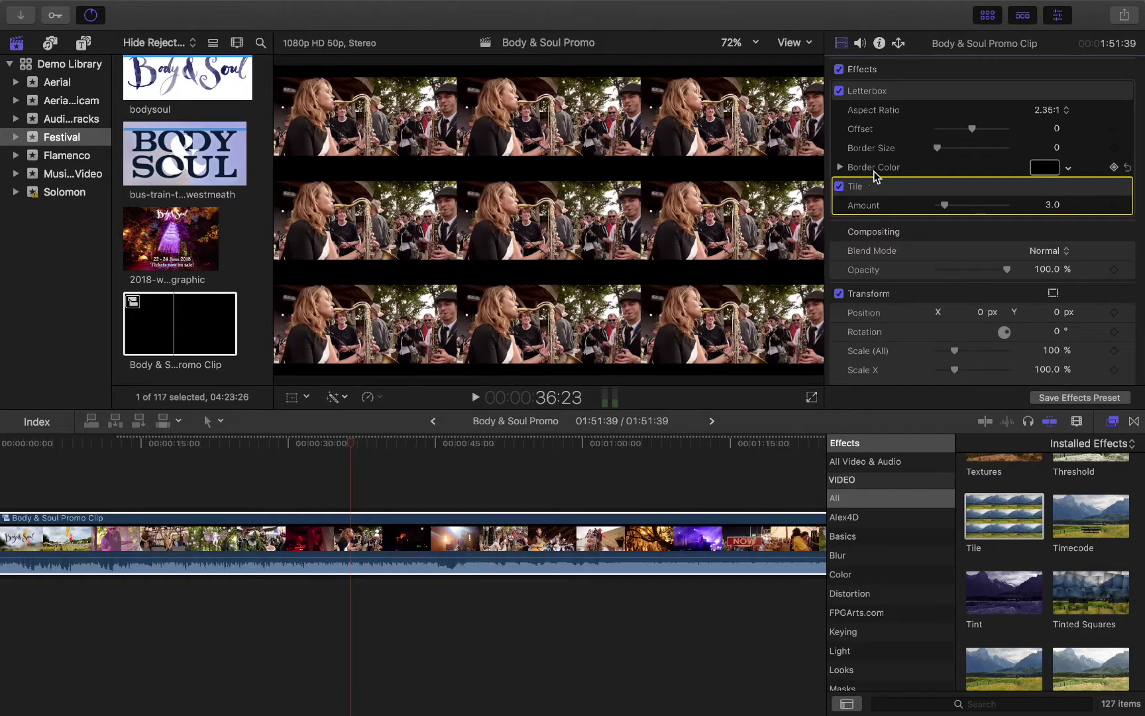
Step: Put Tile above Letterbox, switch Tile off, and check the clip around 45 seconds
left_click(888, 94)
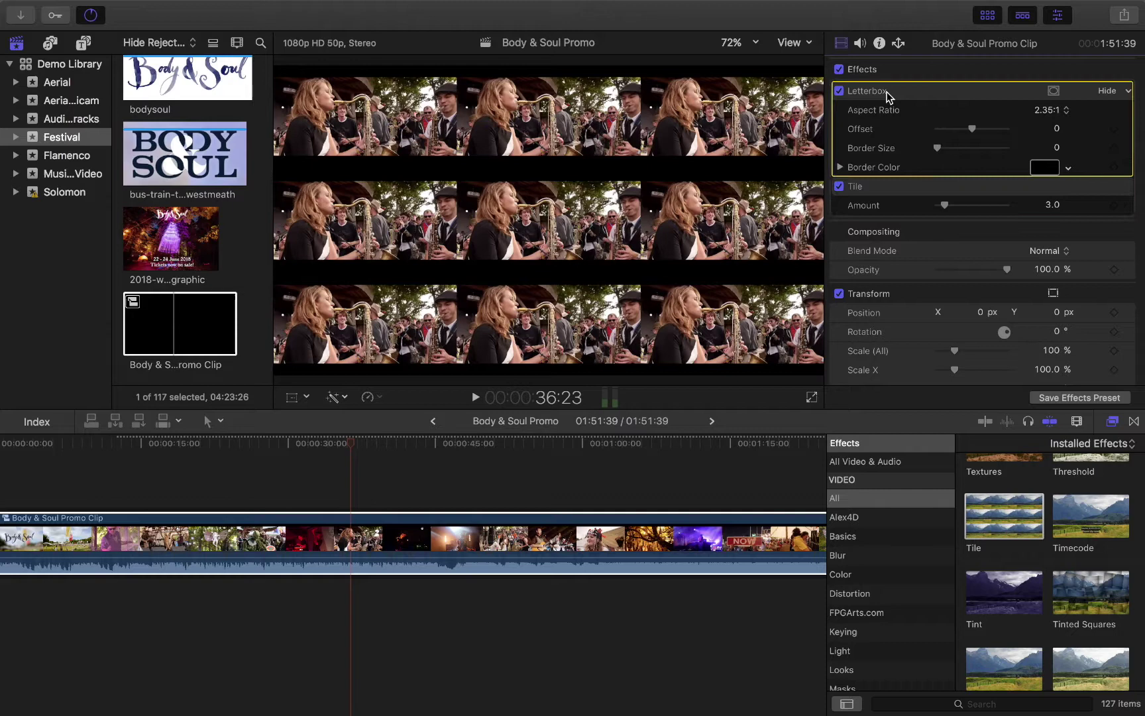
left_click(876, 191)
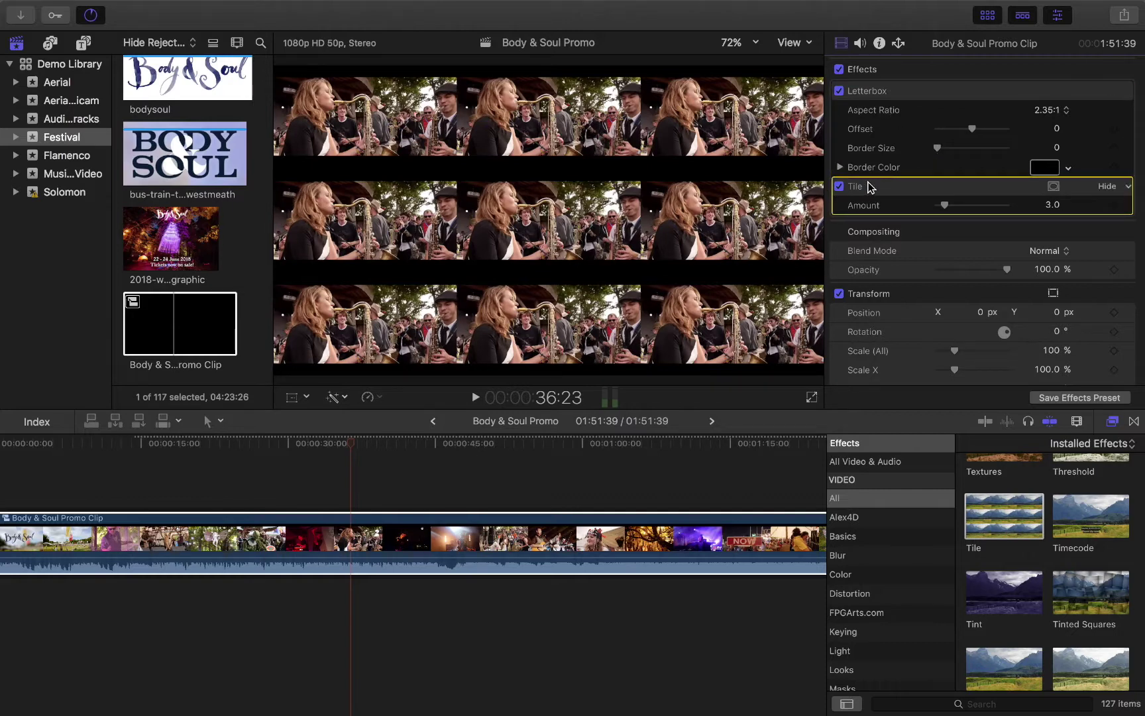
left_click_drag(868, 185, 867, 91)
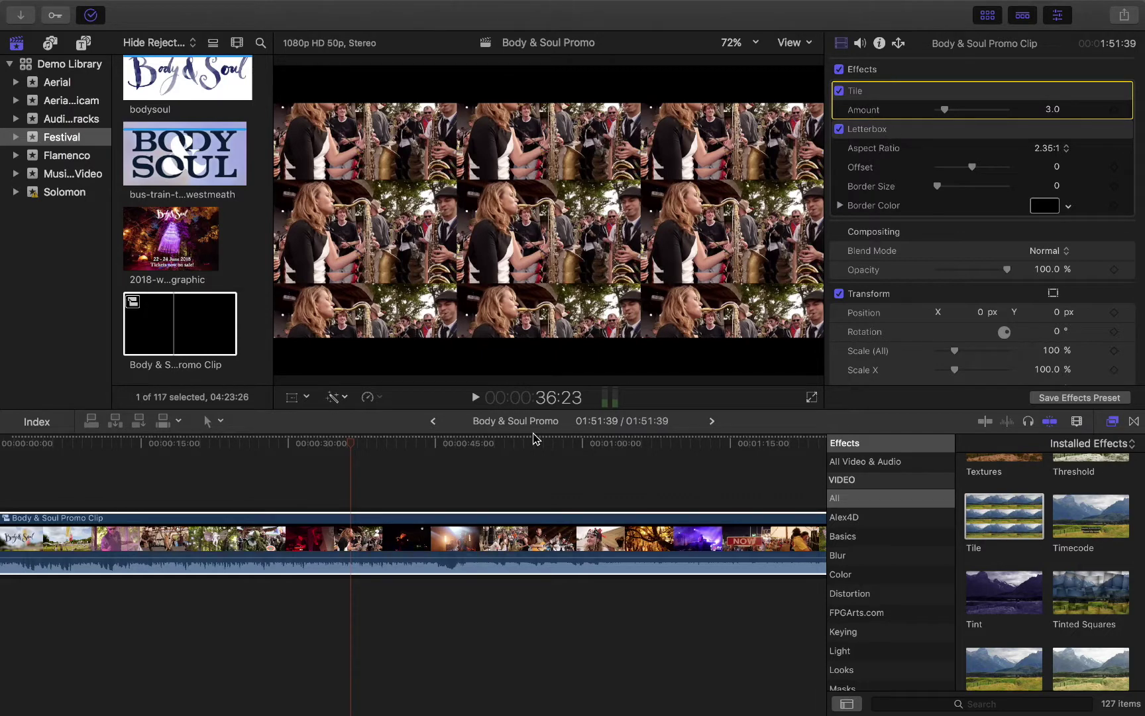
left_click(839, 91)
left_click(455, 481)
left_click(358, 534)
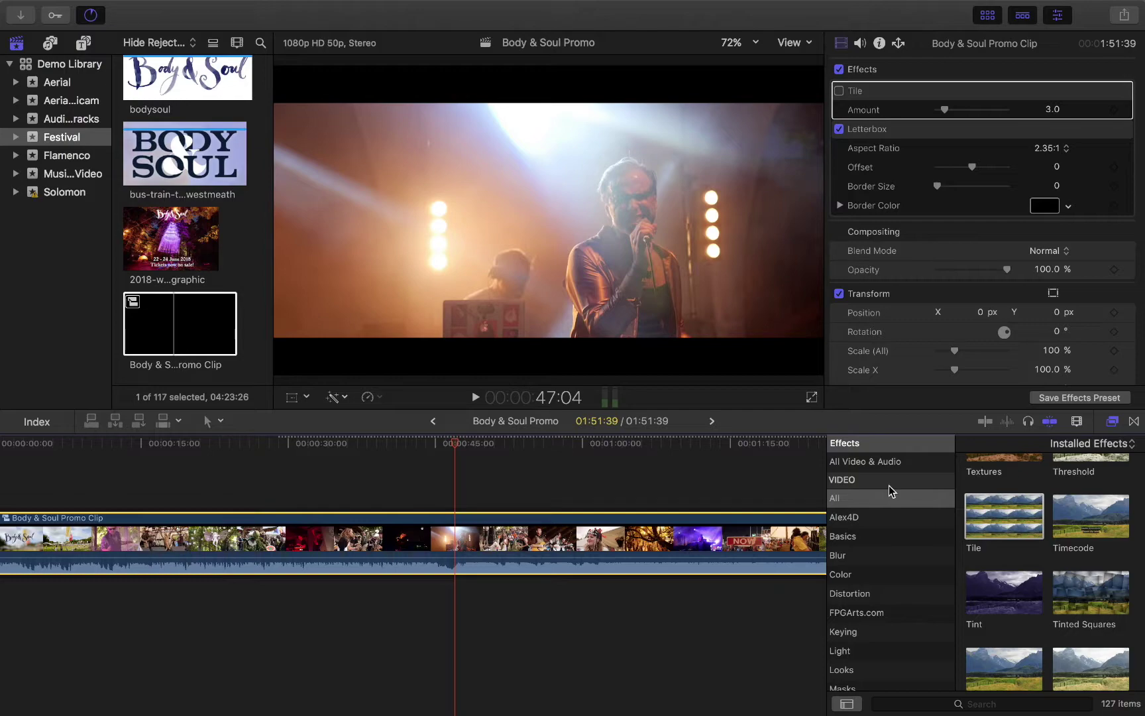
scroll(1024, 540, "up", 5)
scroll(1024, 540, "up", 10)
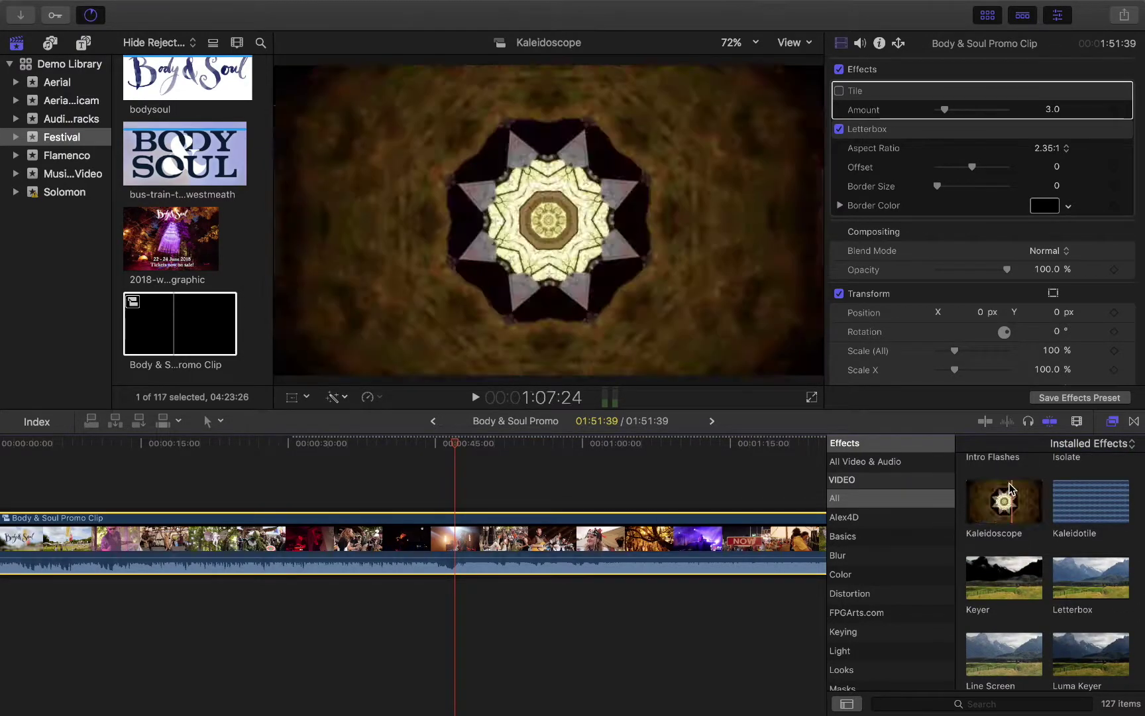
scroll(1111, 501, "up", 3)
scroll(1111, 501, "up", 5)
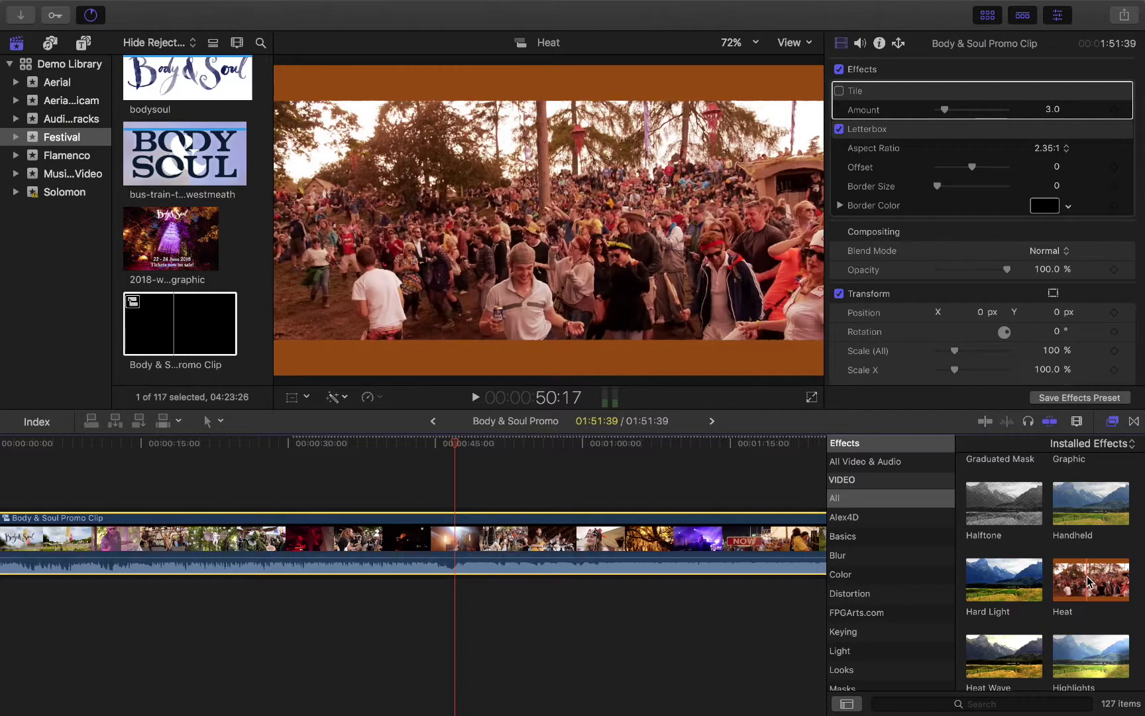
Step: Add Heat to the promo clip, order it above Letterbox, and scrub the stage, dancer and saxophone frames
left_click_drag(1100, 588, 560, 550)
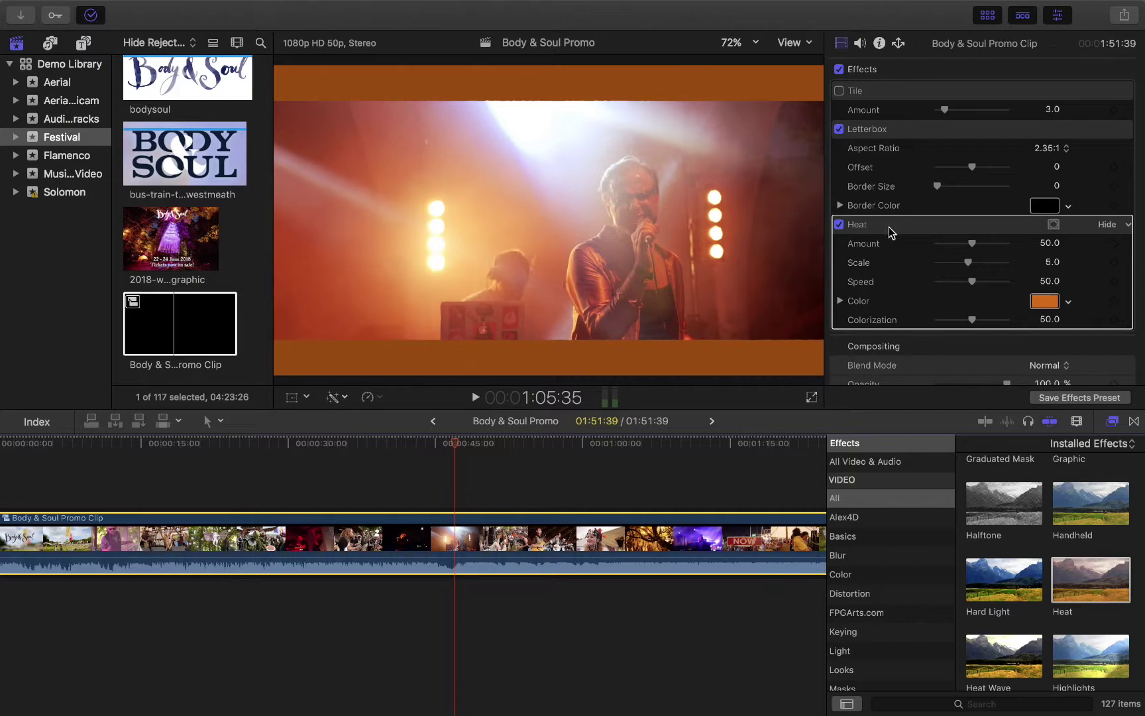
left_click_drag(462, 450, 526, 450)
left_click_drag(885, 227, 886, 130)
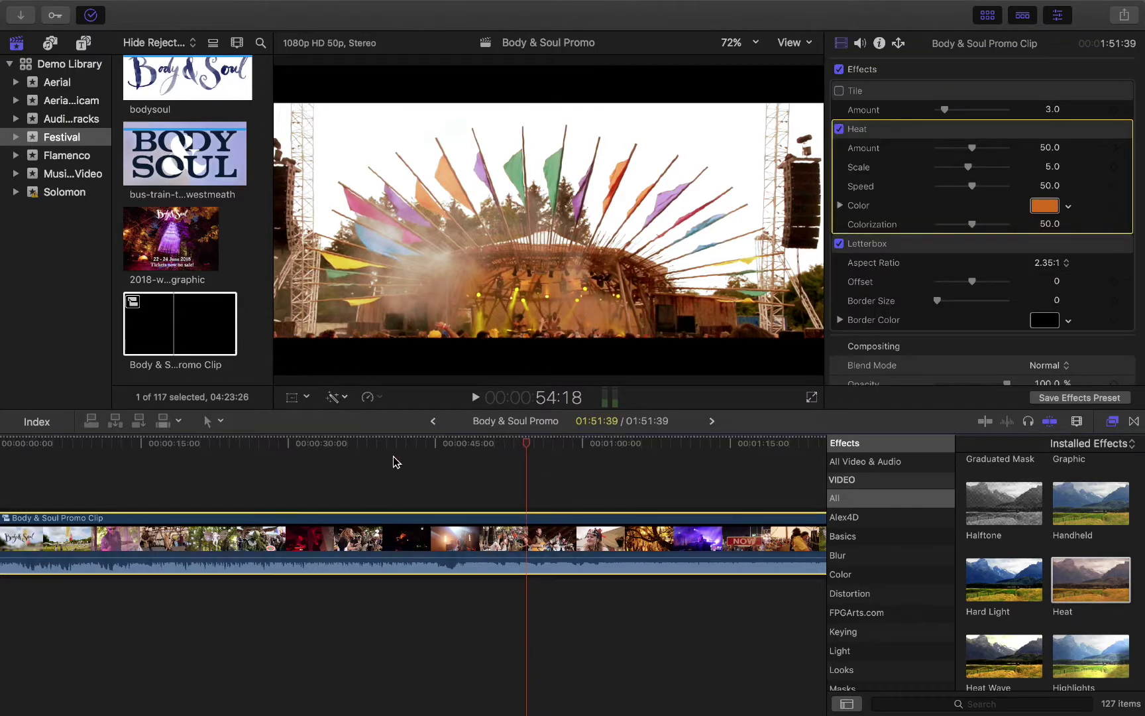
left_click_drag(312, 450, 285, 451)
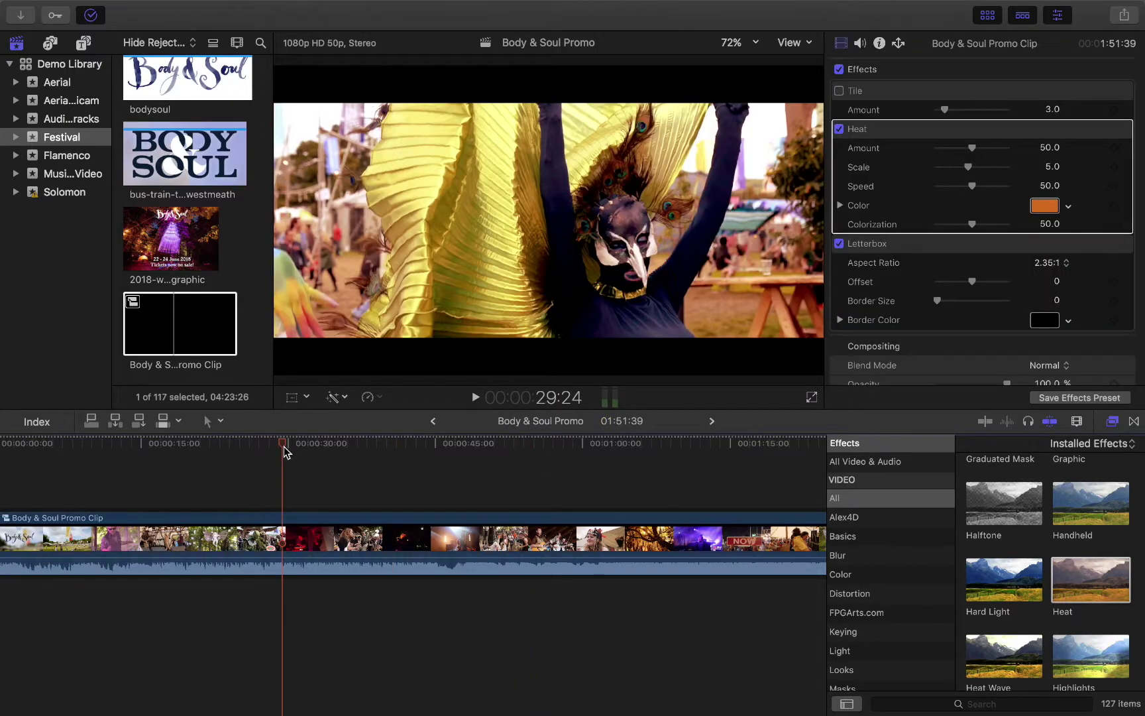
left_click(353, 456)
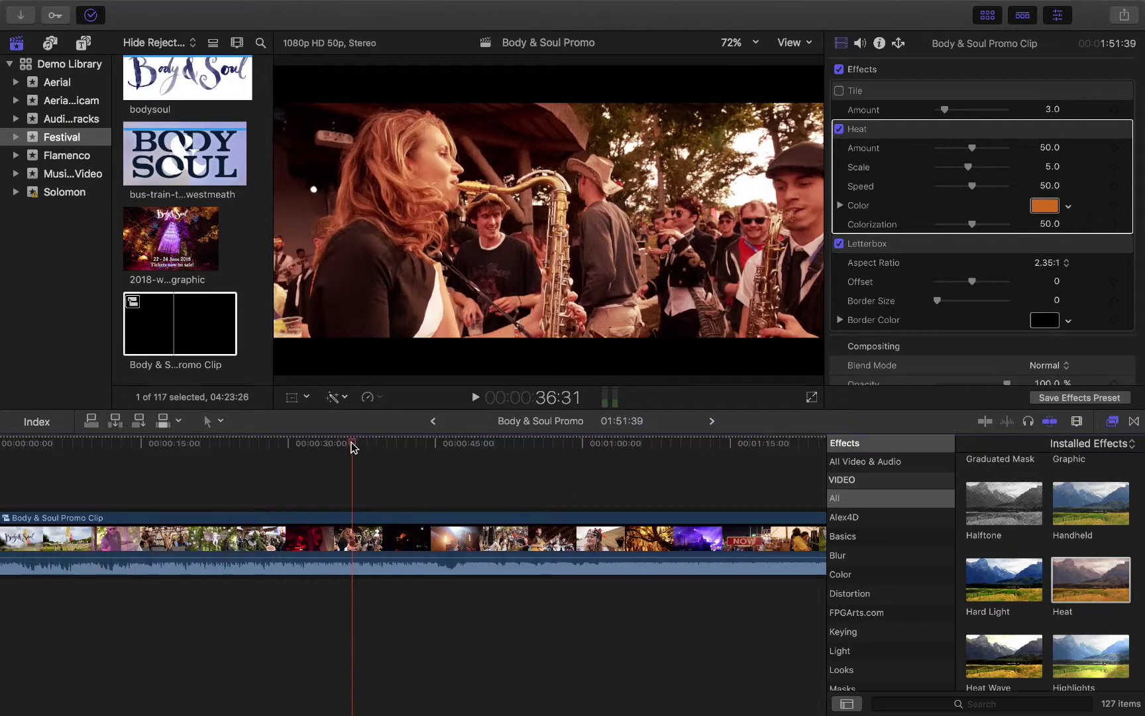
left_click_drag(353, 449, 666, 499)
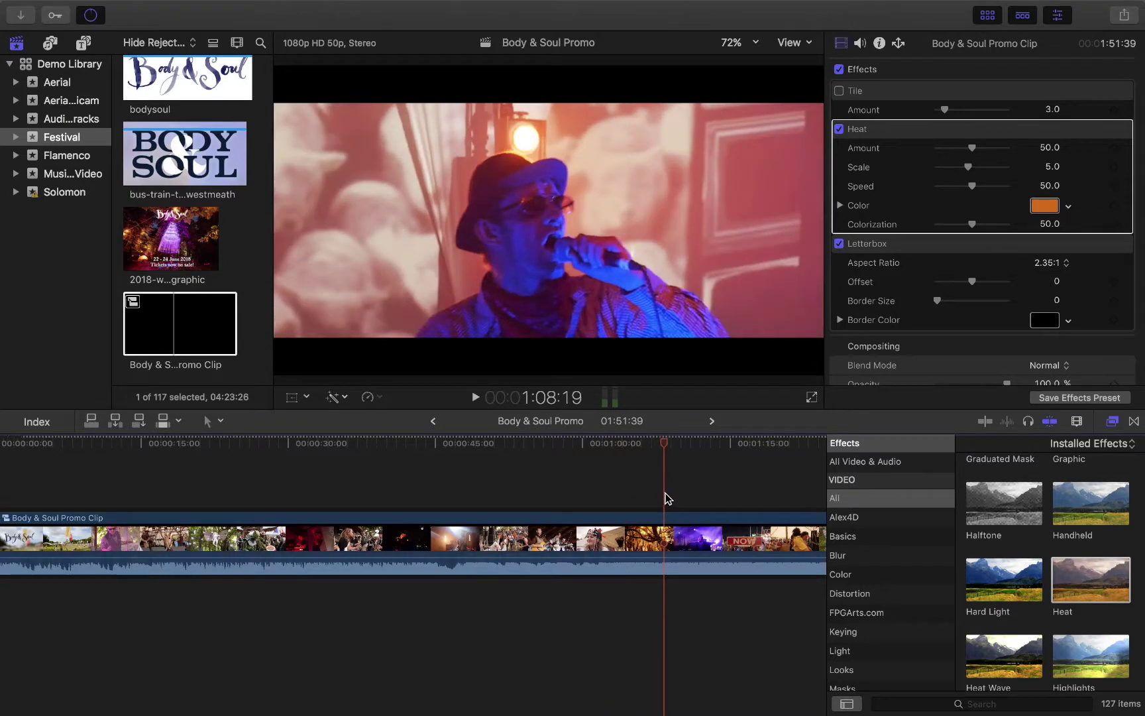
left_click(606, 529)
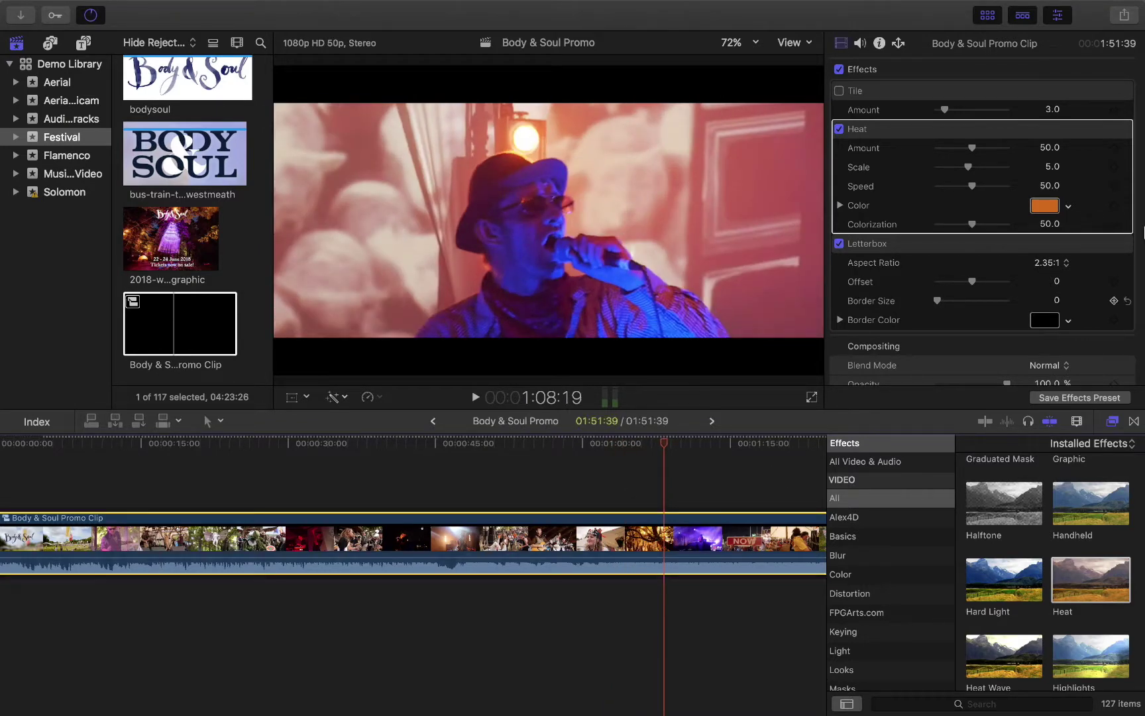
Step: Apply the Vintage Radios distortion effect to the promo clip's audio and play it back
scroll(863, 594, "down", 10)
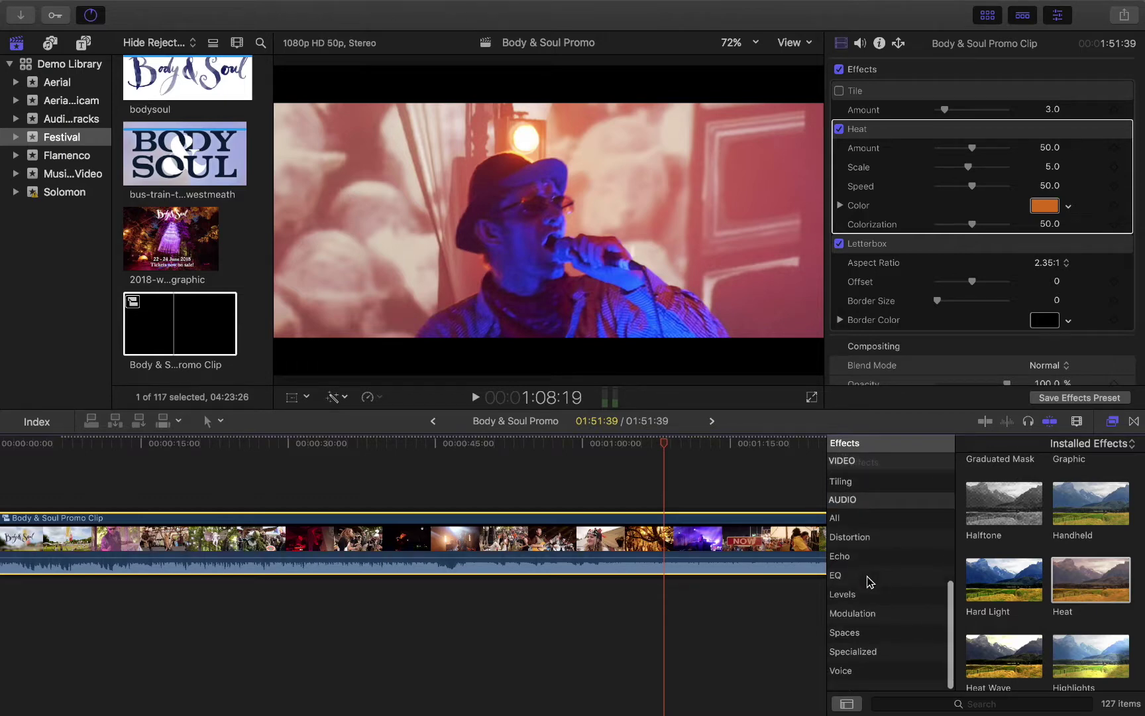
left_click(715, 504)
left_click(742, 539)
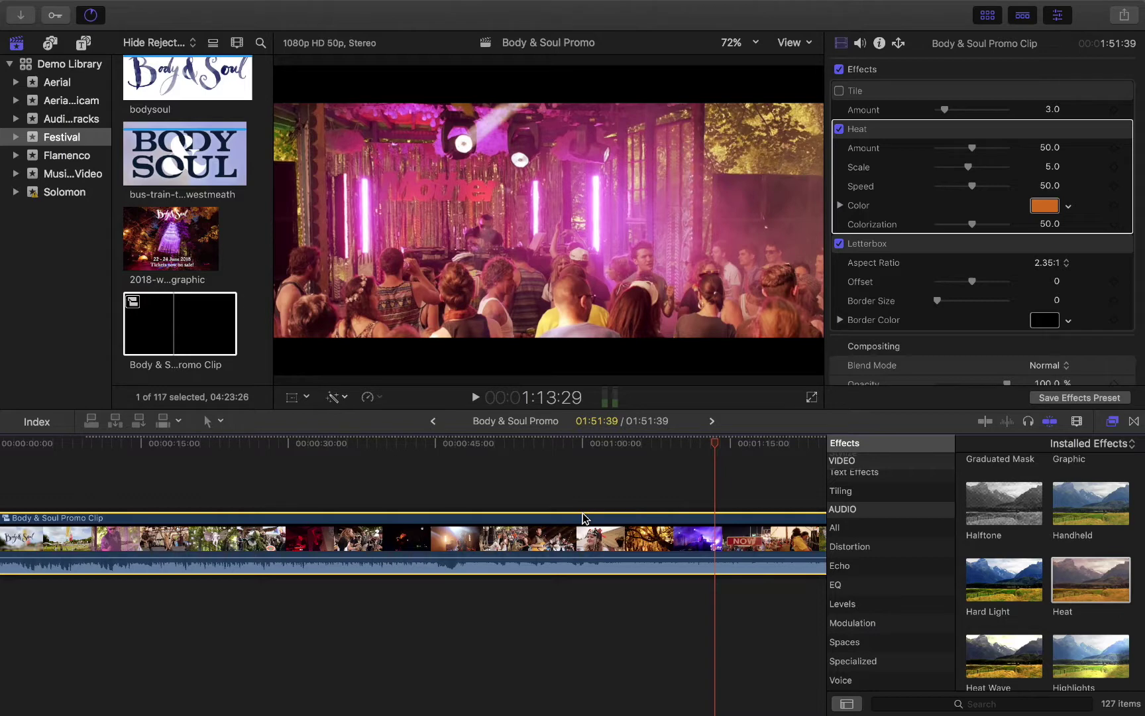
left_click(844, 644)
scroll(1051, 617, "up", 5)
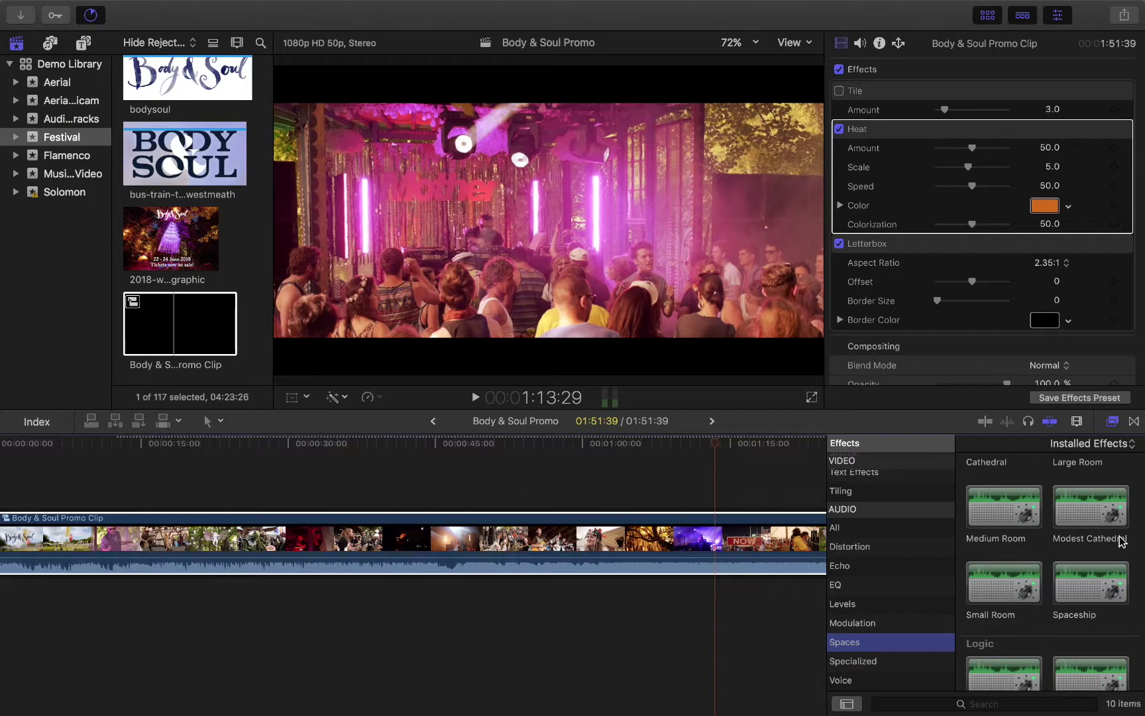
scroll(1121, 540, "up", 2)
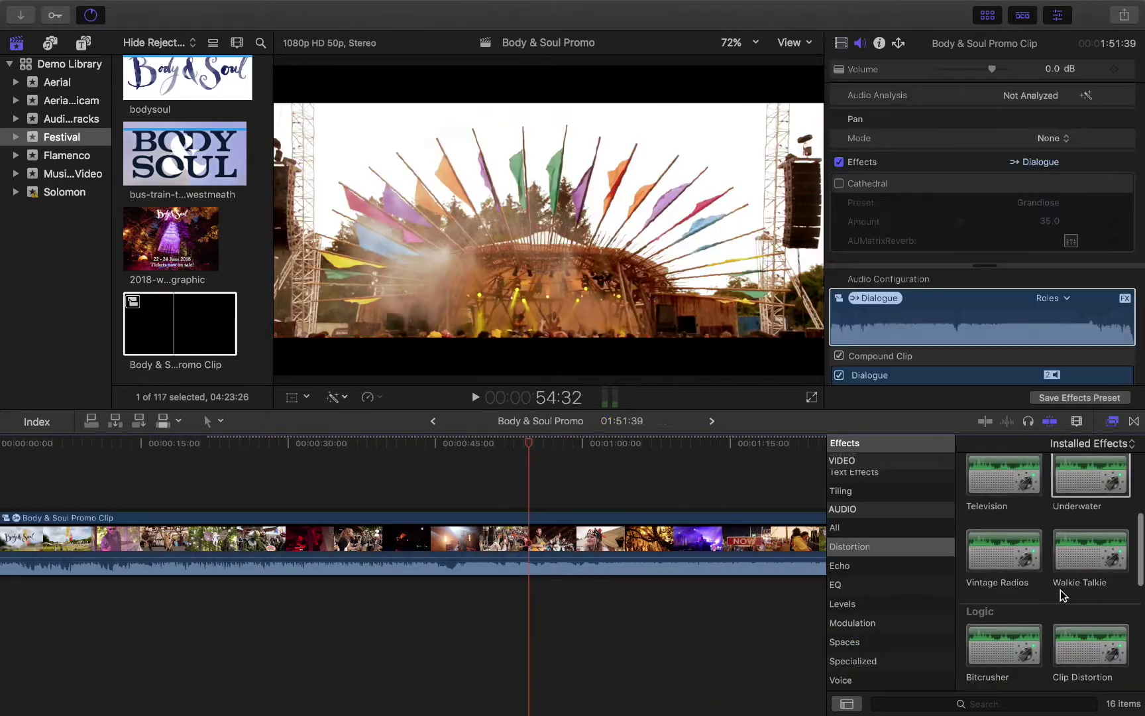
left_click_drag(1000, 554, 487, 540)
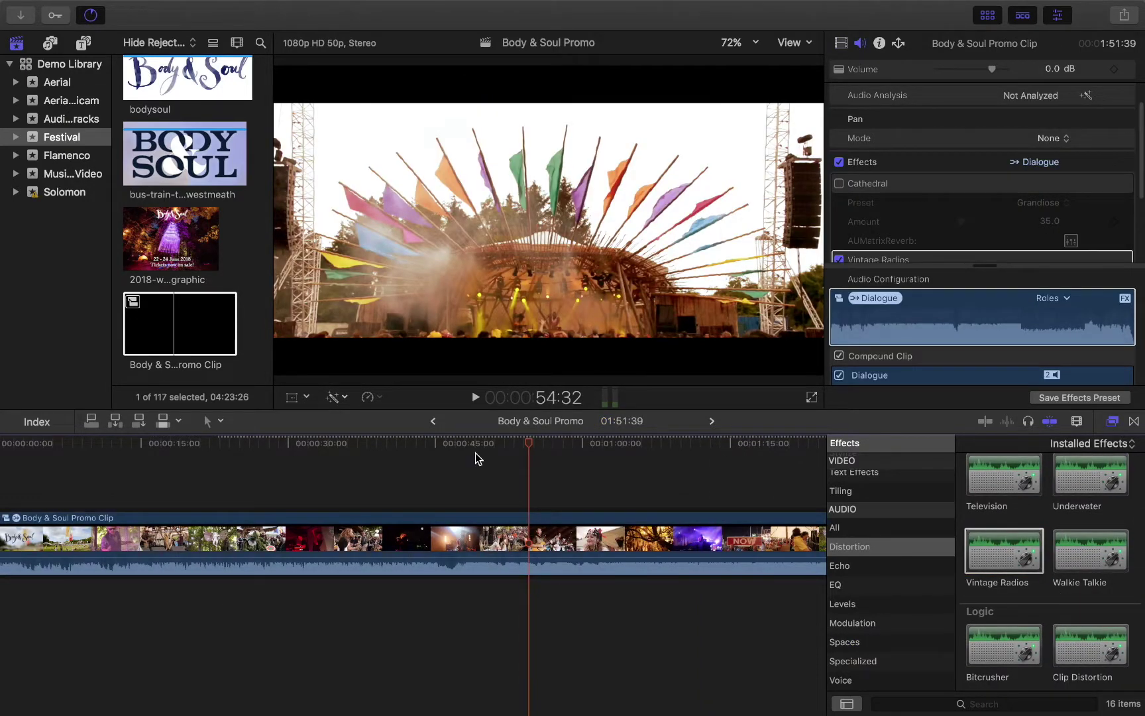
key("space")
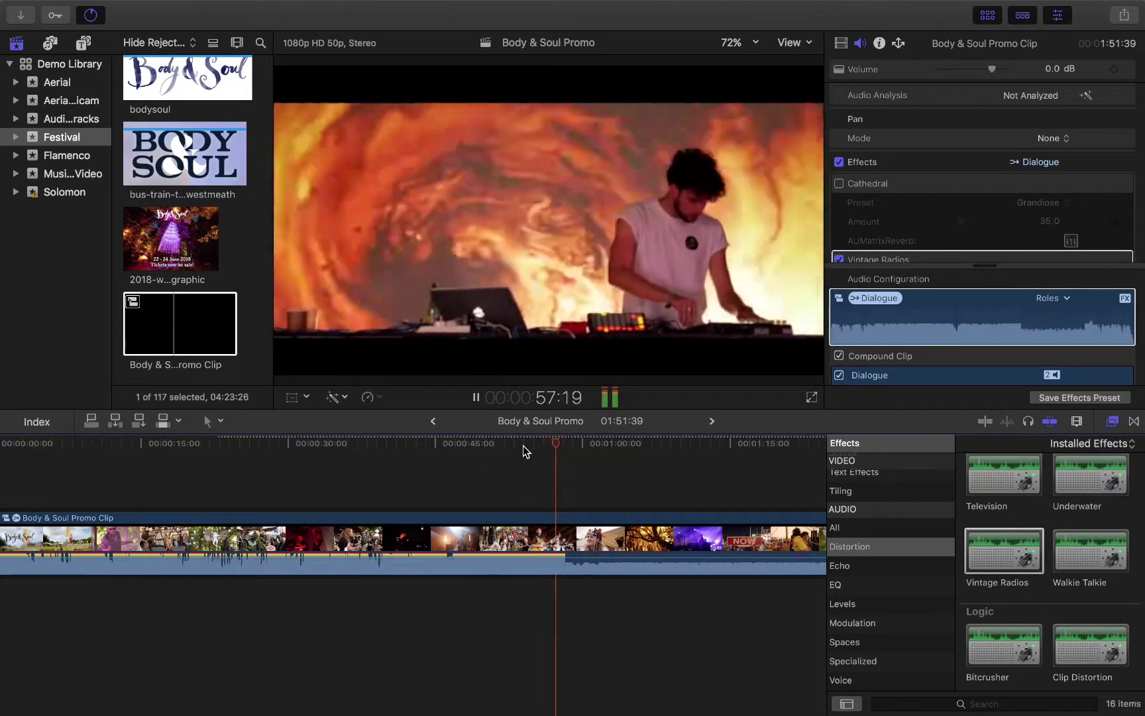
key("space")
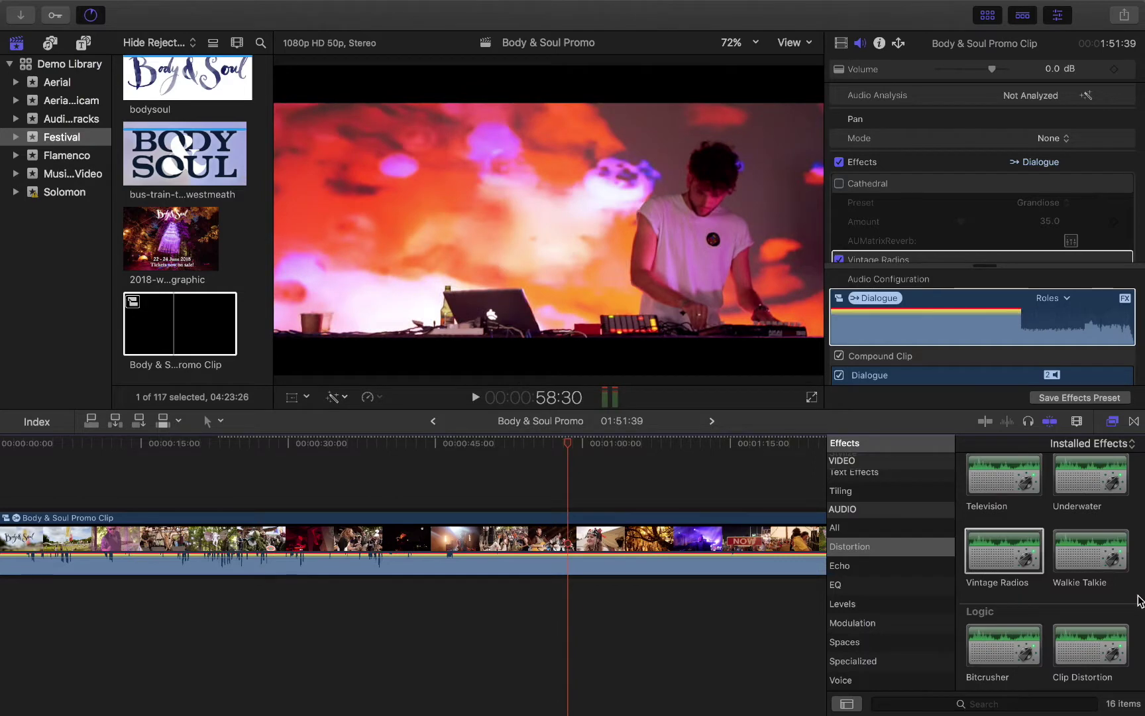
Step: Add the Car Radio effect to the promo clip and listen to it from 47:04
scroll(1068, 605, "down", 5)
scroll(1069, 605, "up", 10)
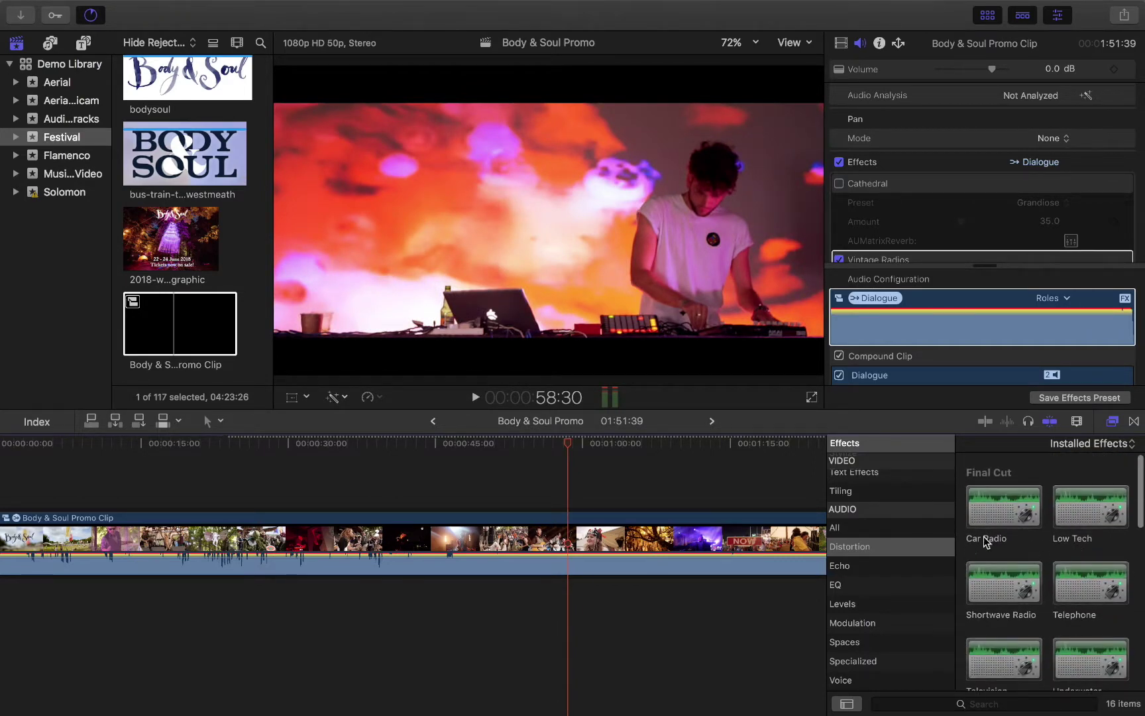
left_click_drag(1002, 510, 597, 537)
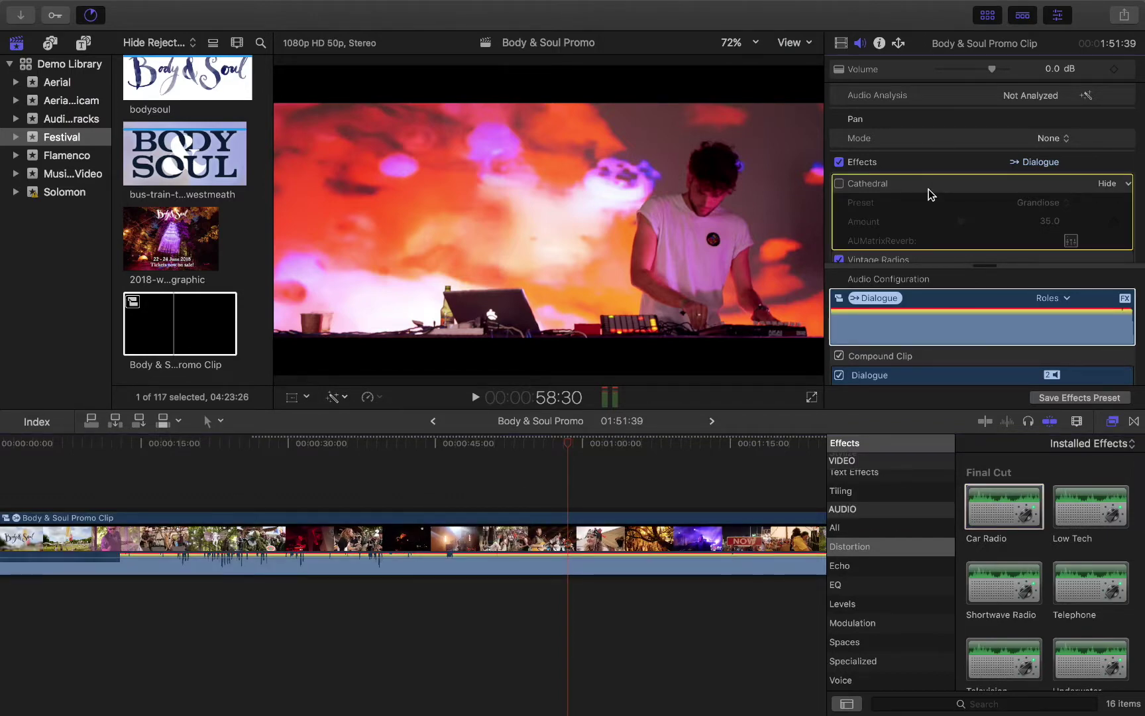
scroll(929, 189, "down", 3)
scroll(920, 193, "down", 3)
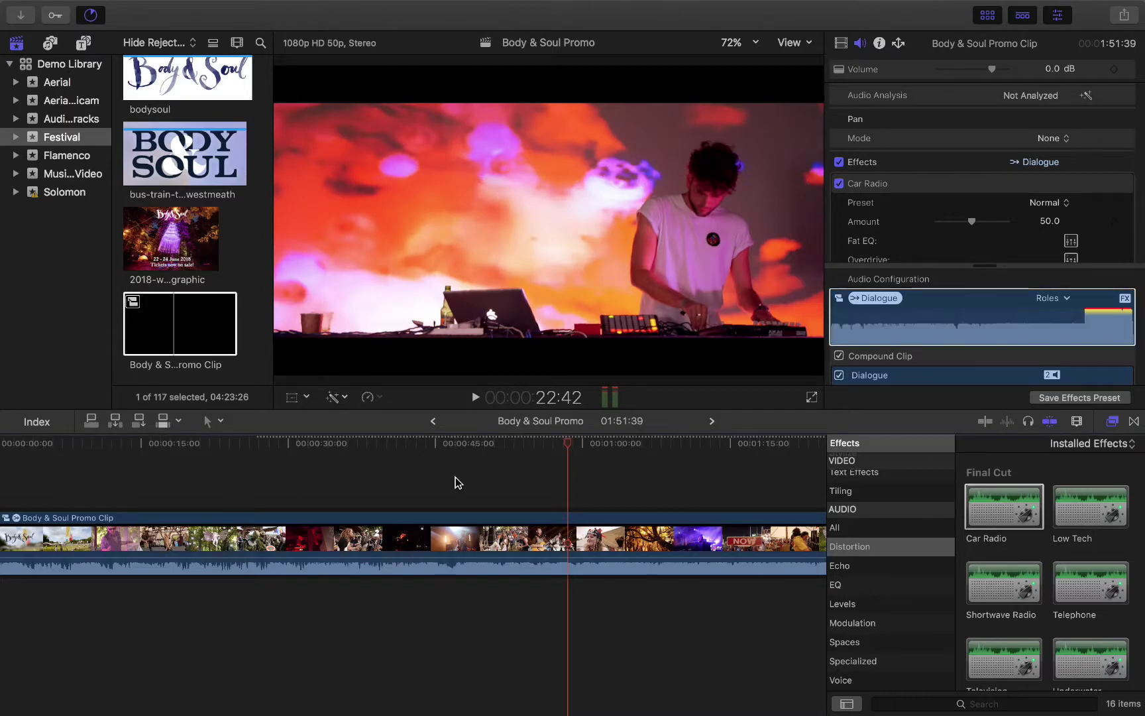
left_click(455, 481)
key("space")
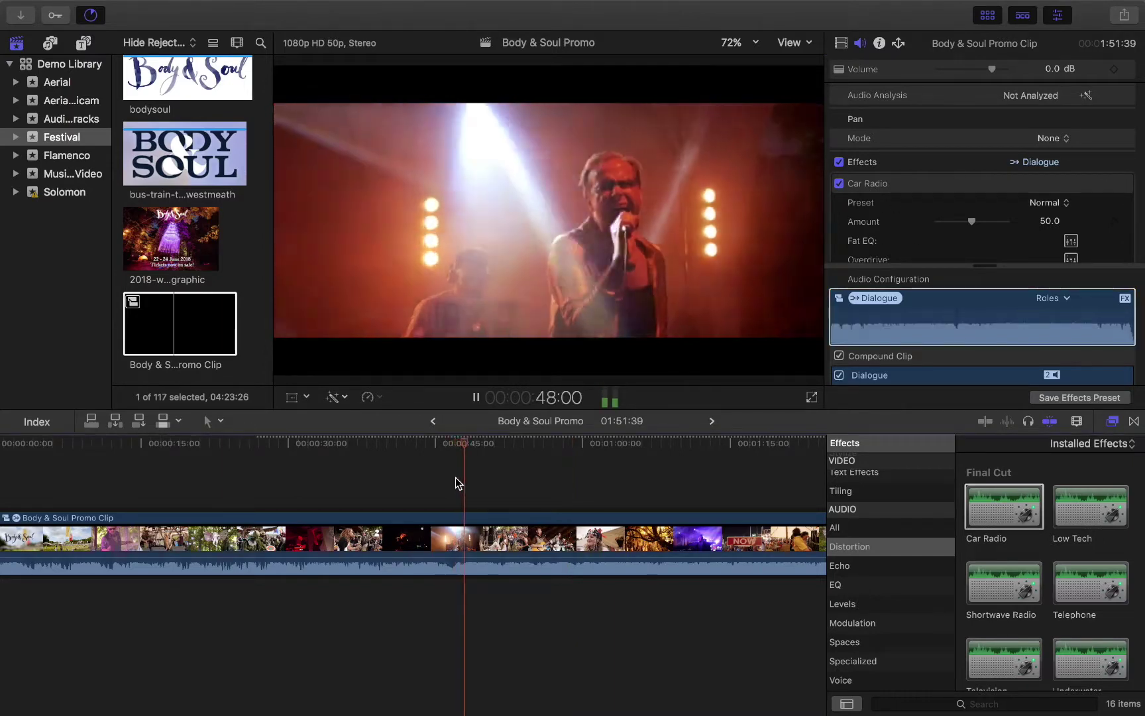
key("space")
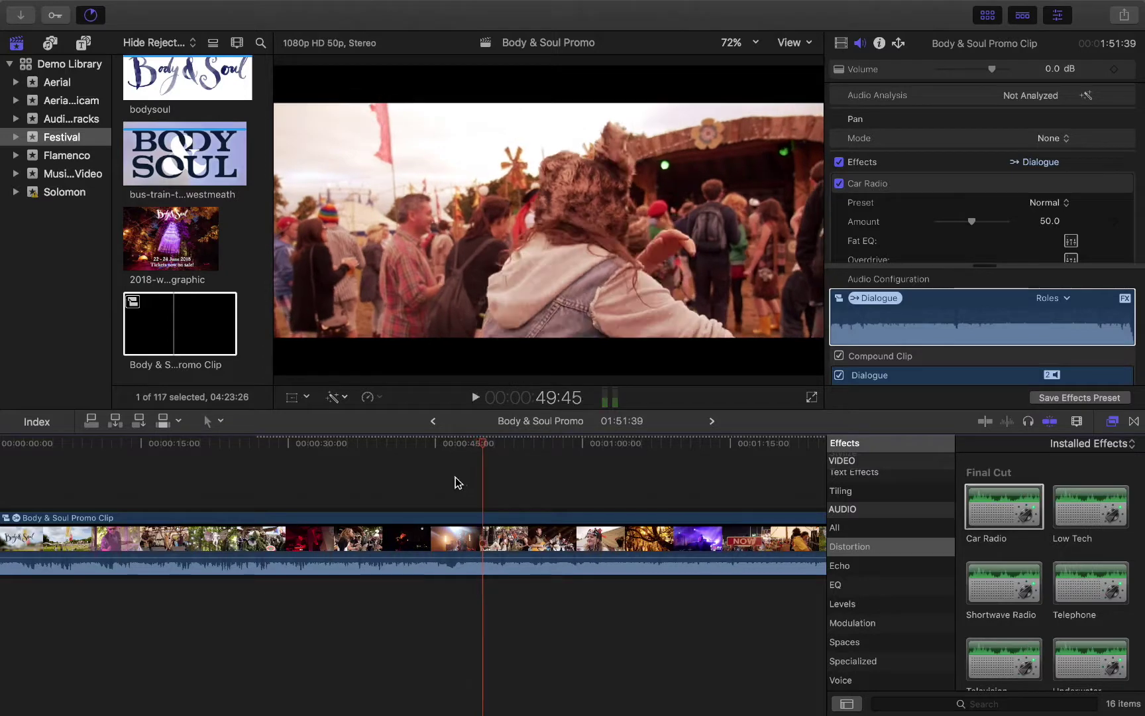
Step: Delete the Car Radio effect from the clip's Dialogue audio component
left_click(509, 548)
left_click(914, 305)
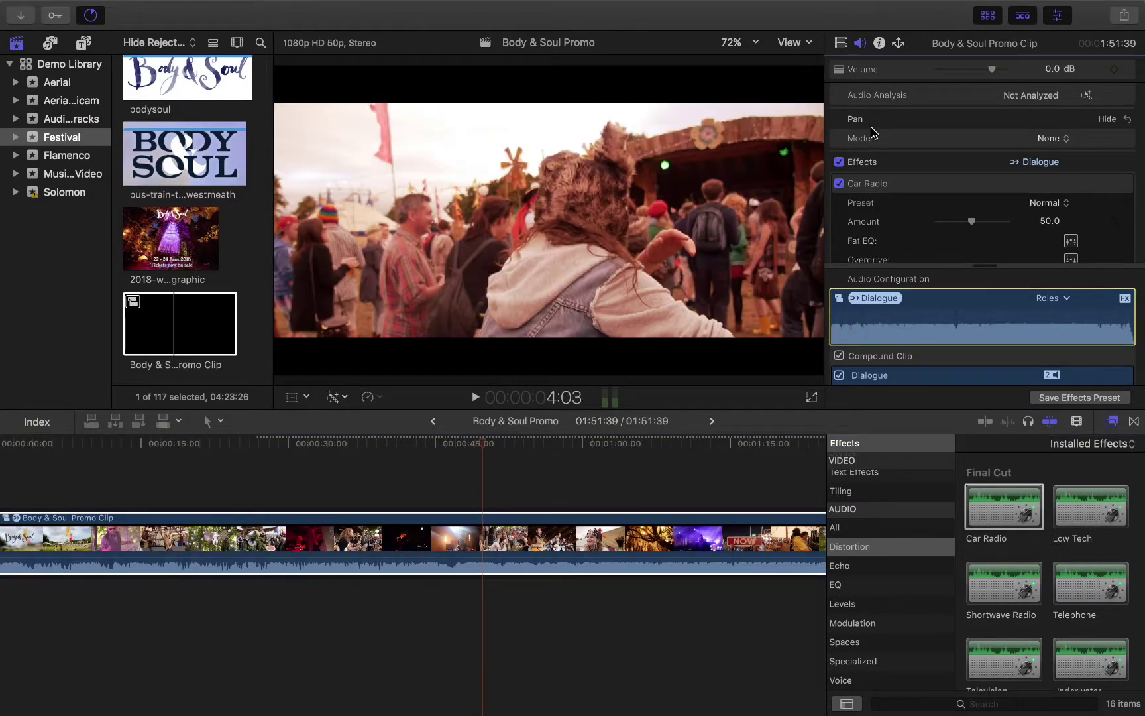
left_click(883, 191)
key("Delete")
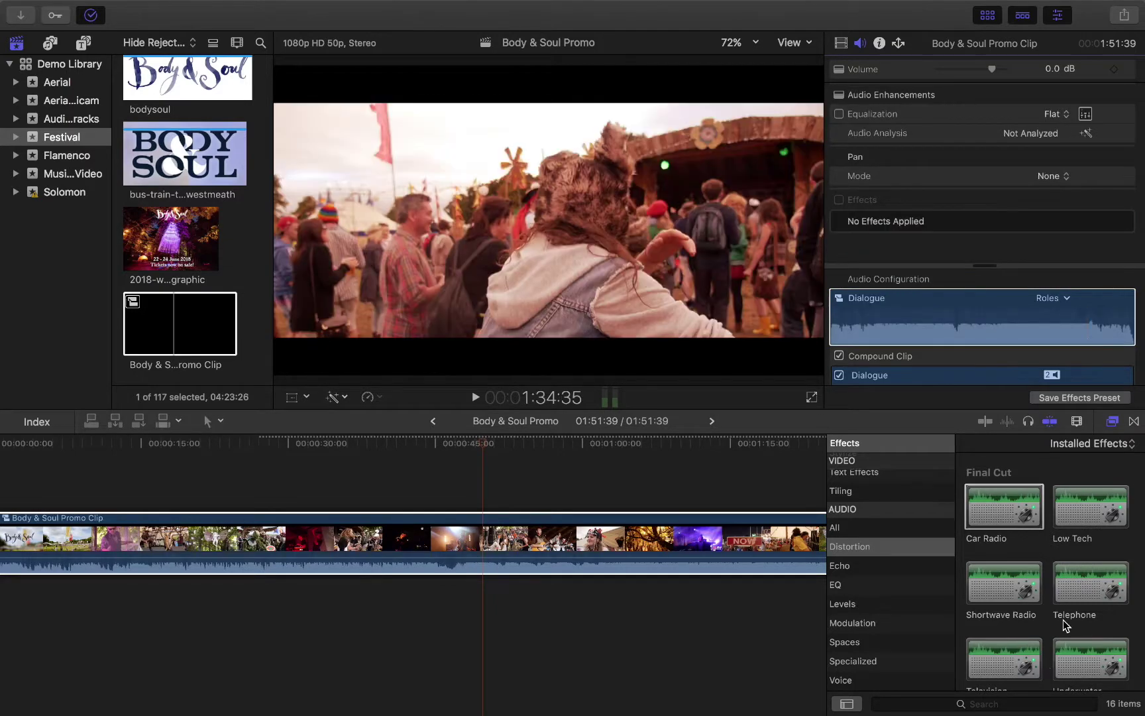
scroll(1065, 625, "down", 5)
Step: Apply Limiter and Gain from the Levels effects to the promo clip and open their plug-in windows
left_click(851, 566)
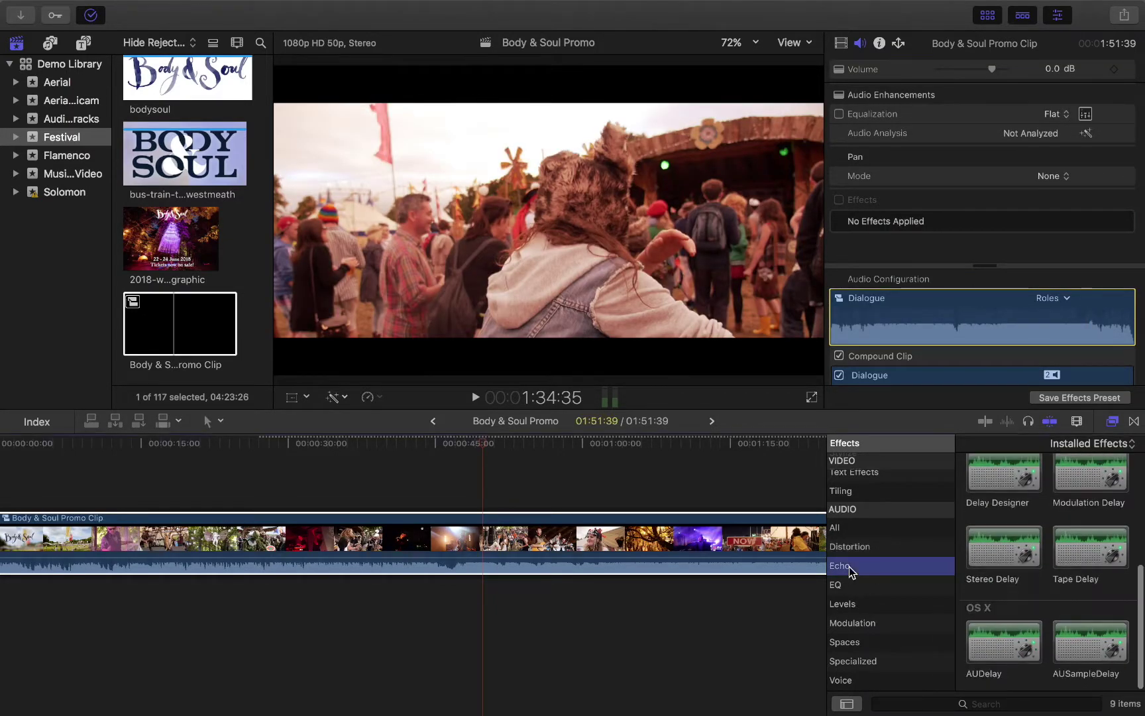
left_click(864, 606)
left_click_drag(1077, 567, 435, 558)
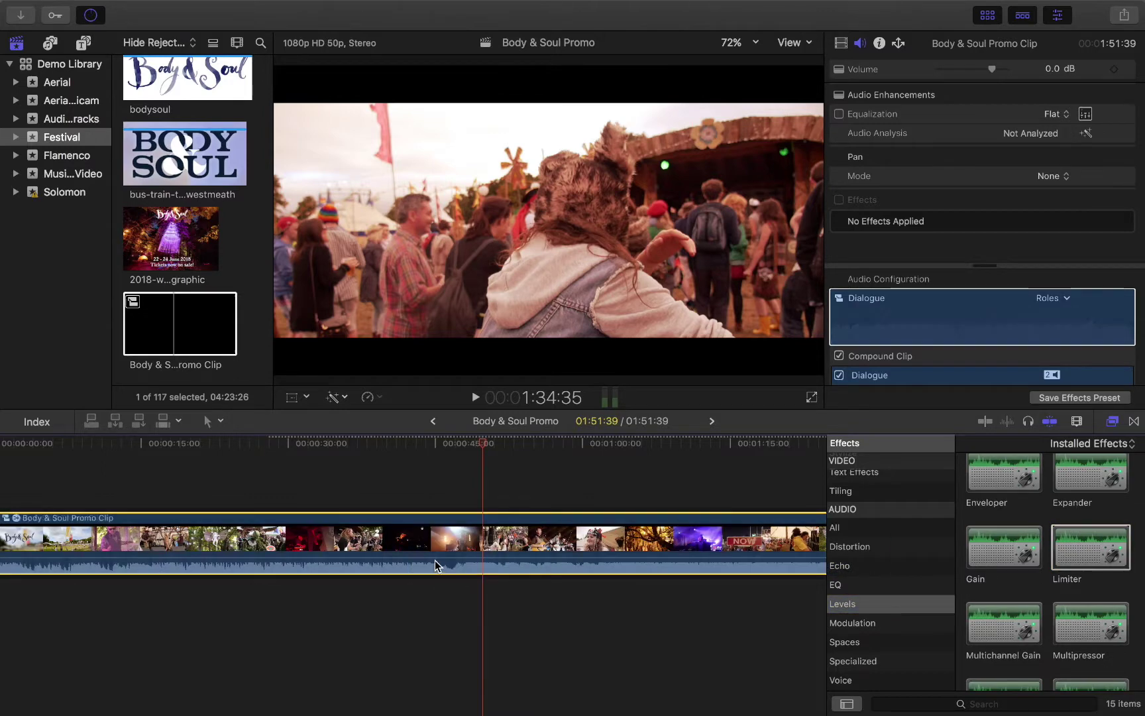
left_click(1071, 221)
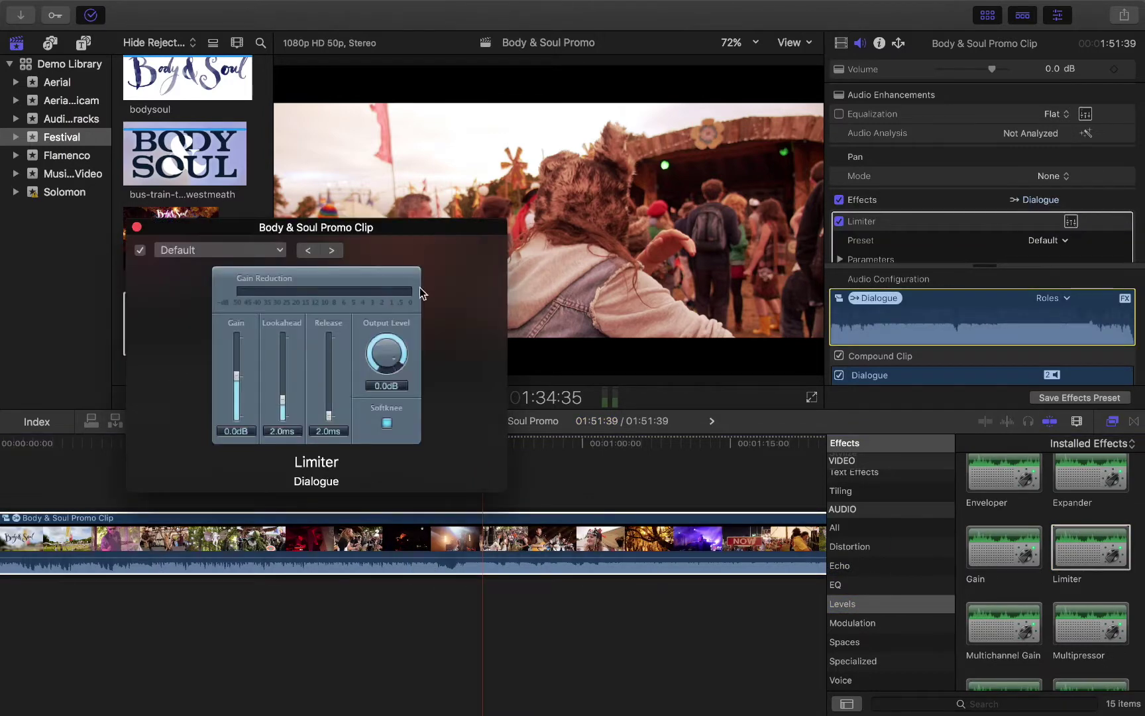
left_click_drag(1024, 542, 667, 517)
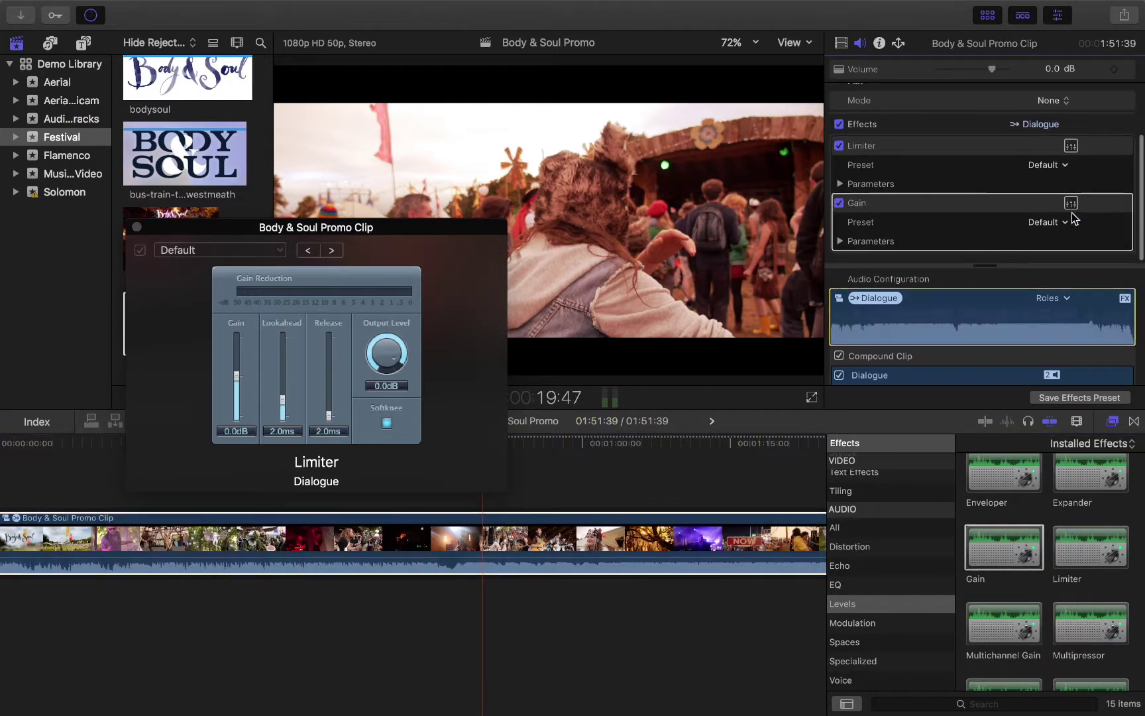
left_click(1069, 204)
left_click_drag(522, 253, 732, 90)
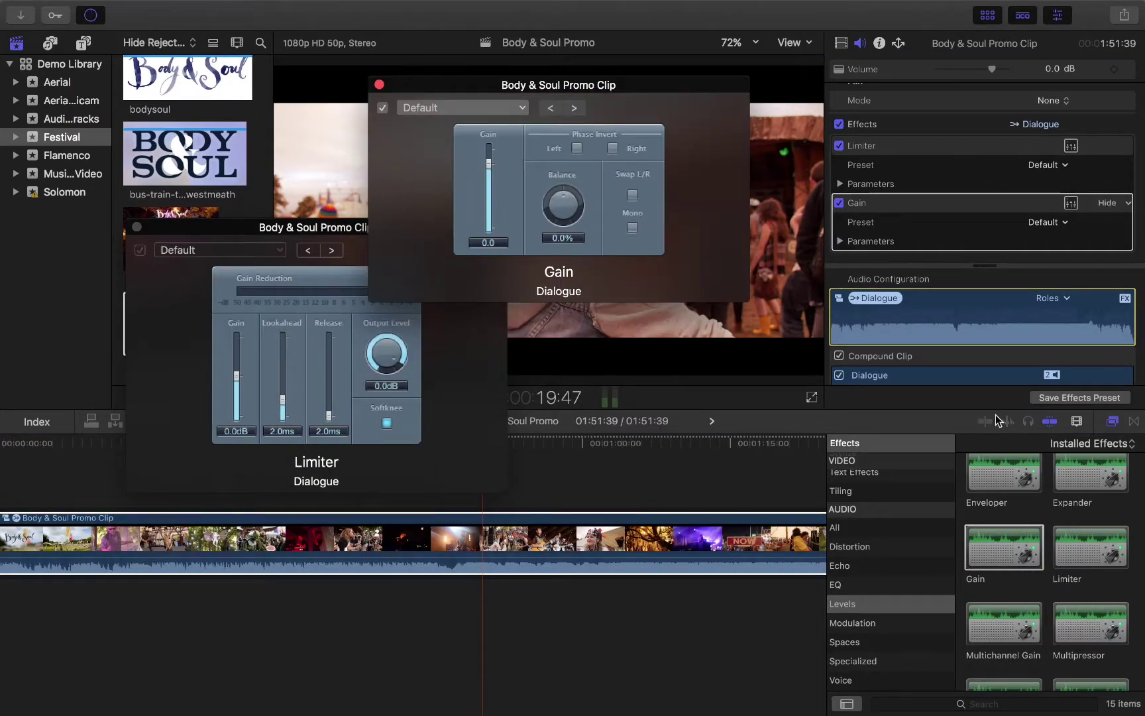
scroll(1059, 553, "up", 3)
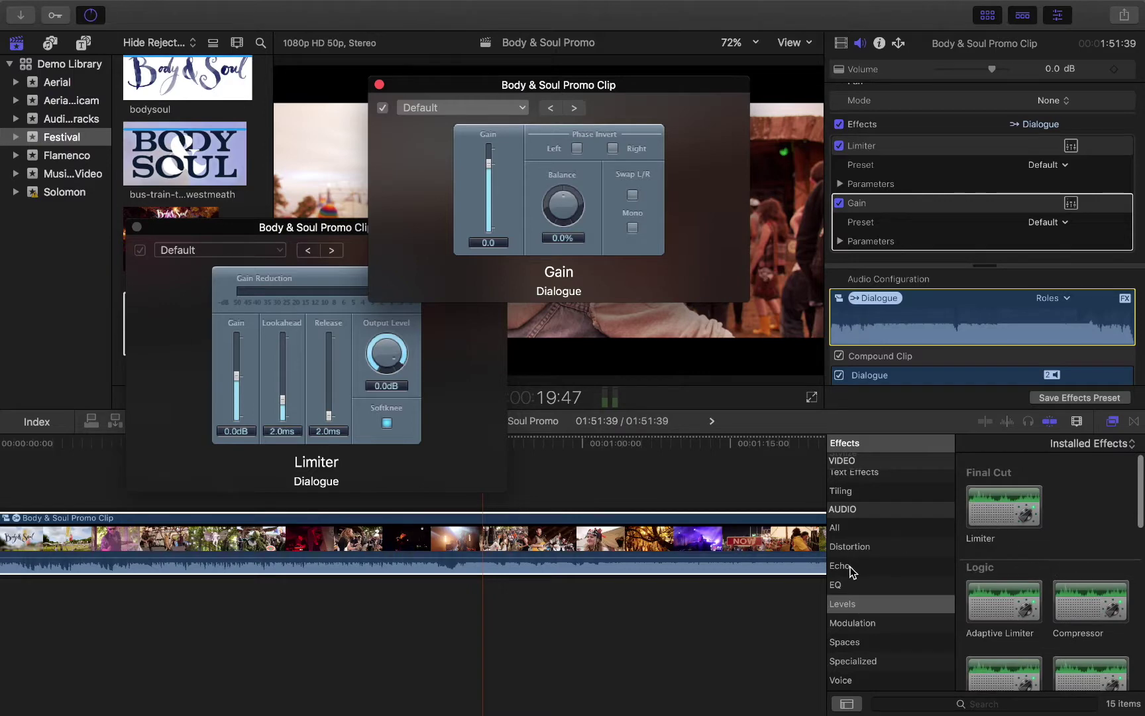
Step: Add Surround Compressor to the promo clip and open its settings window
left_click(1015, 569)
scroll(1013, 530, "down", 10)
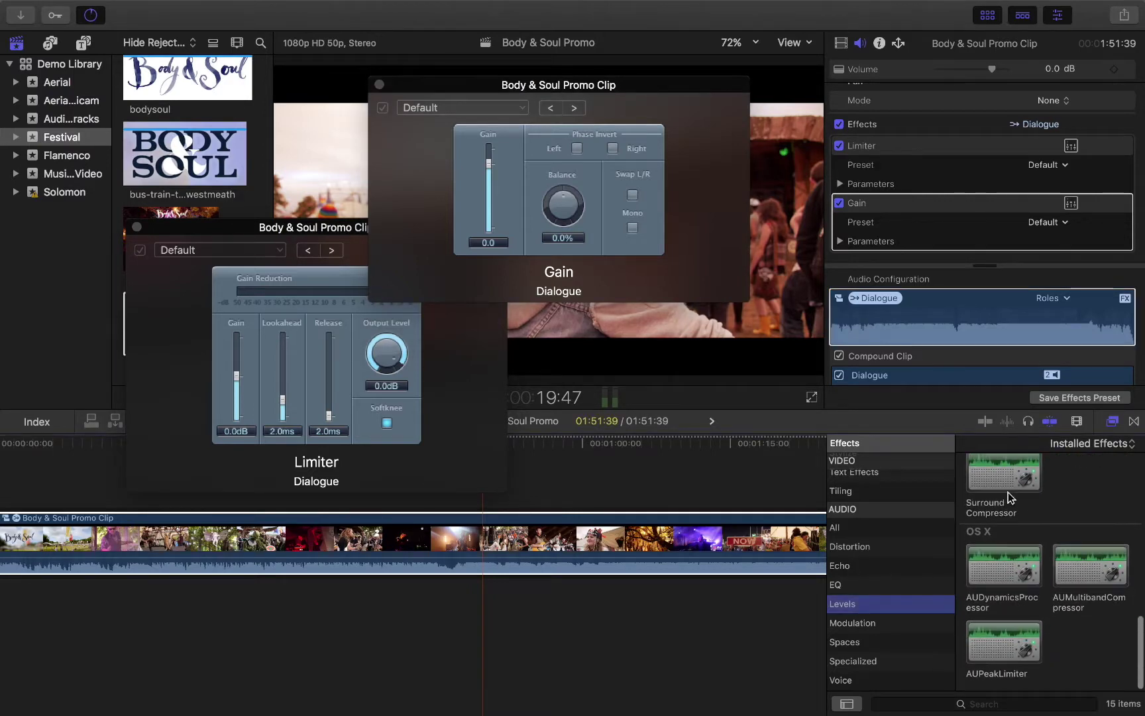
left_click_drag(1009, 497, 652, 542)
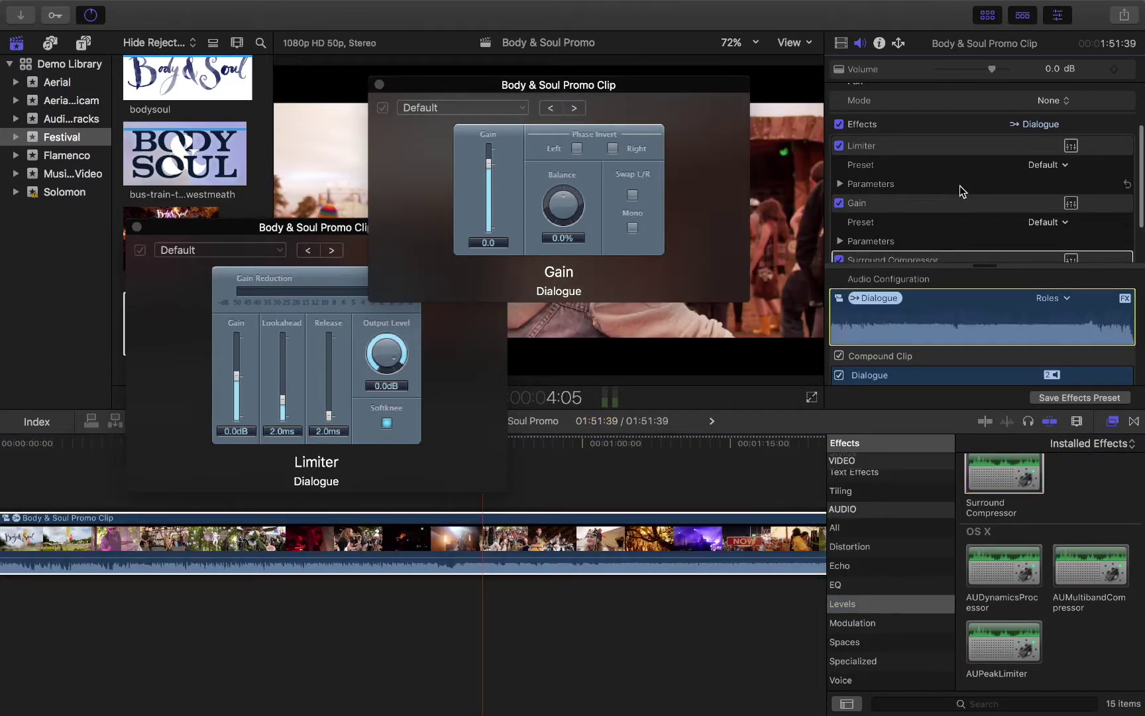
scroll(961, 191, "down", 2)
left_click(1071, 202)
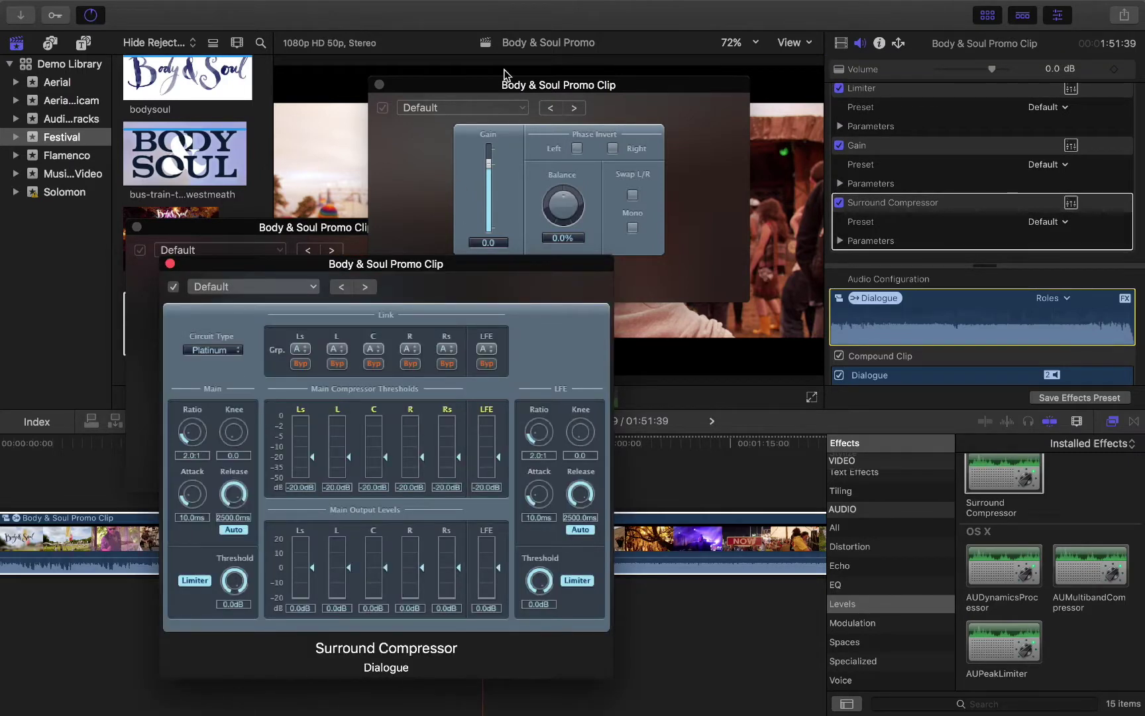
Step: Close the Gain, Limiter and Surround Compressor plug-in windows
left_click(379, 84)
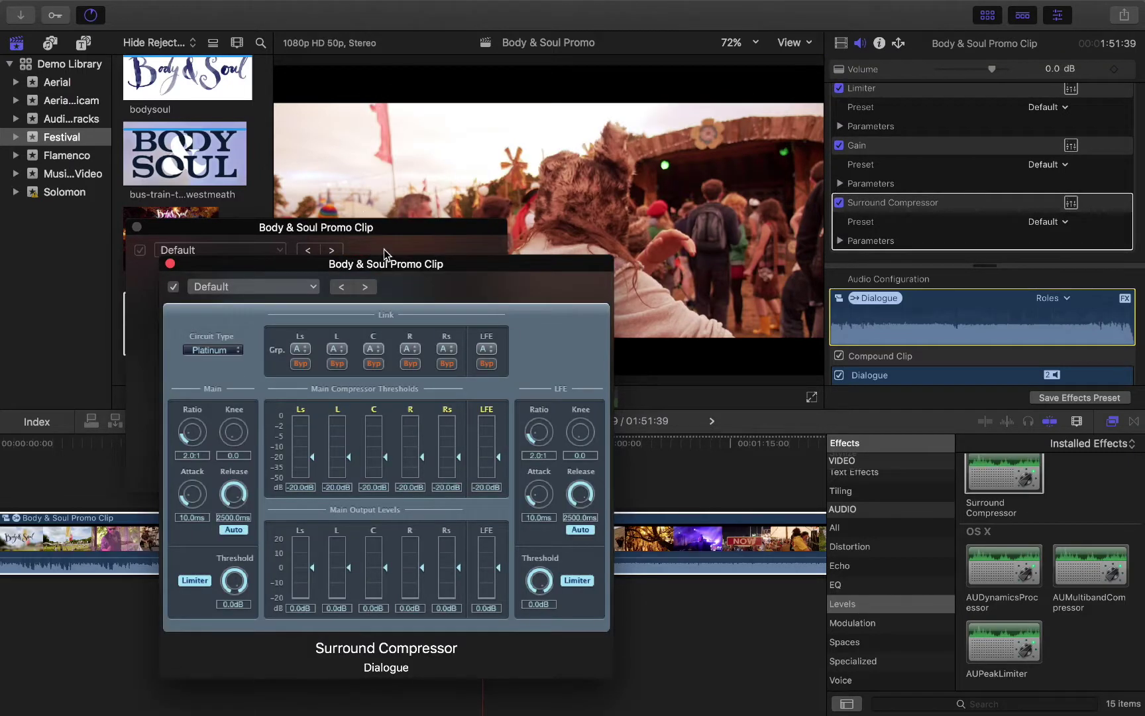
left_click(404, 230)
left_click(137, 228)
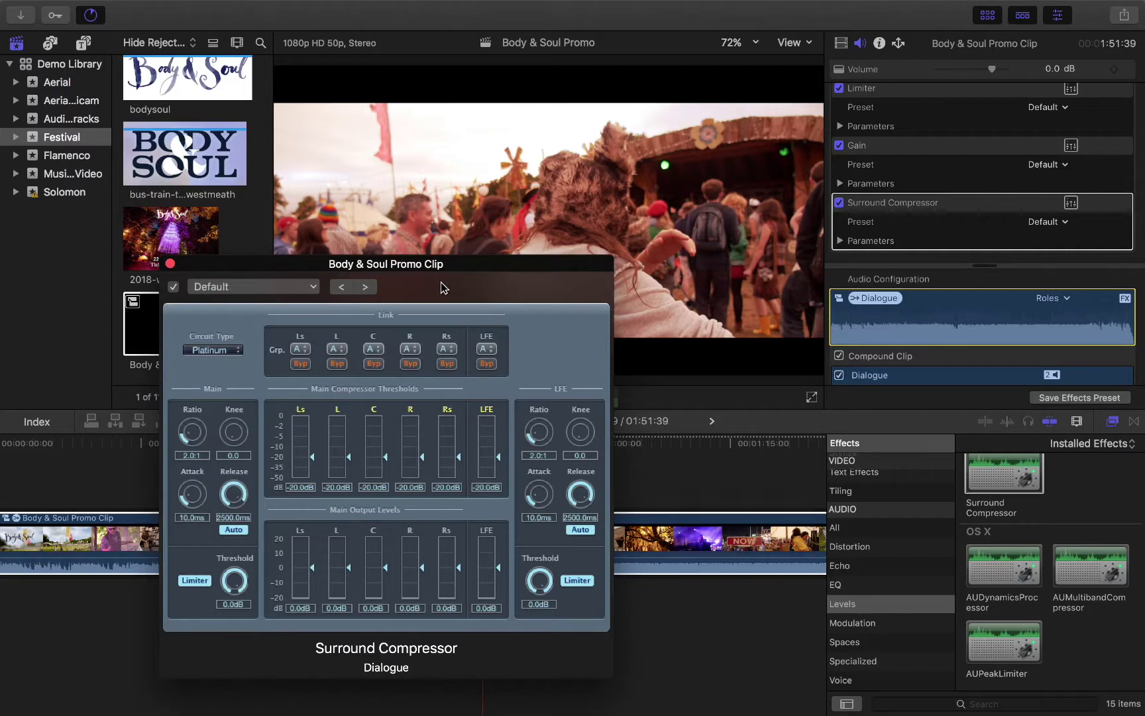
left_click_drag(449, 269, 466, 140)
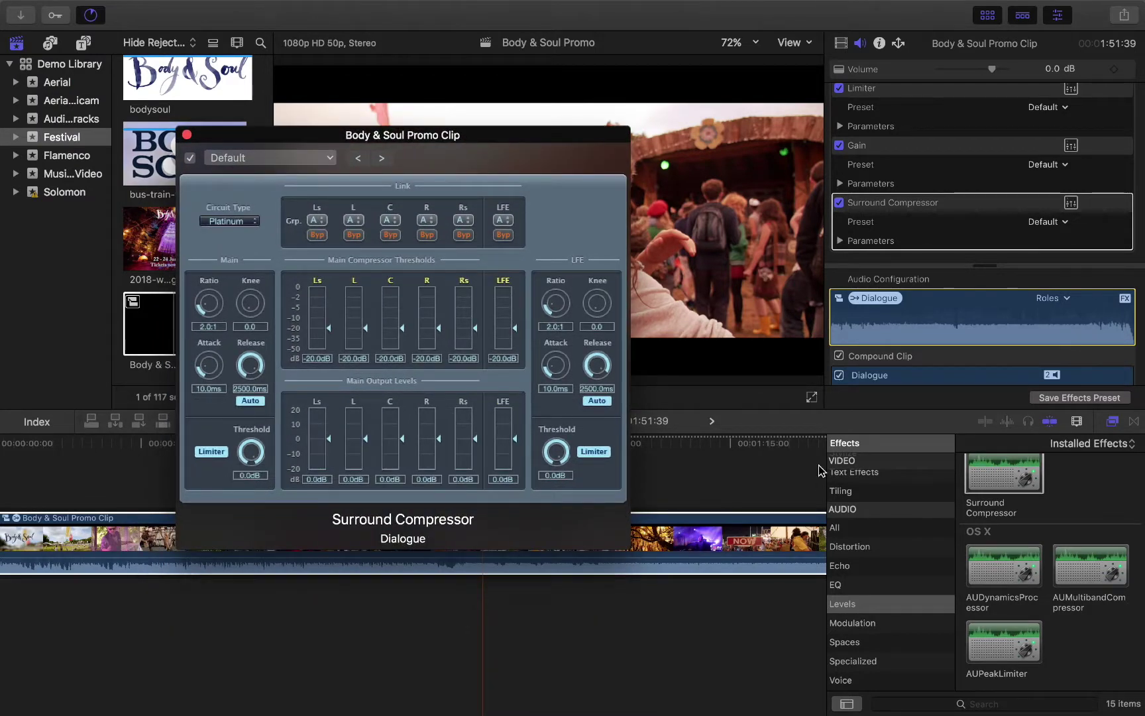
left_click(187, 137)
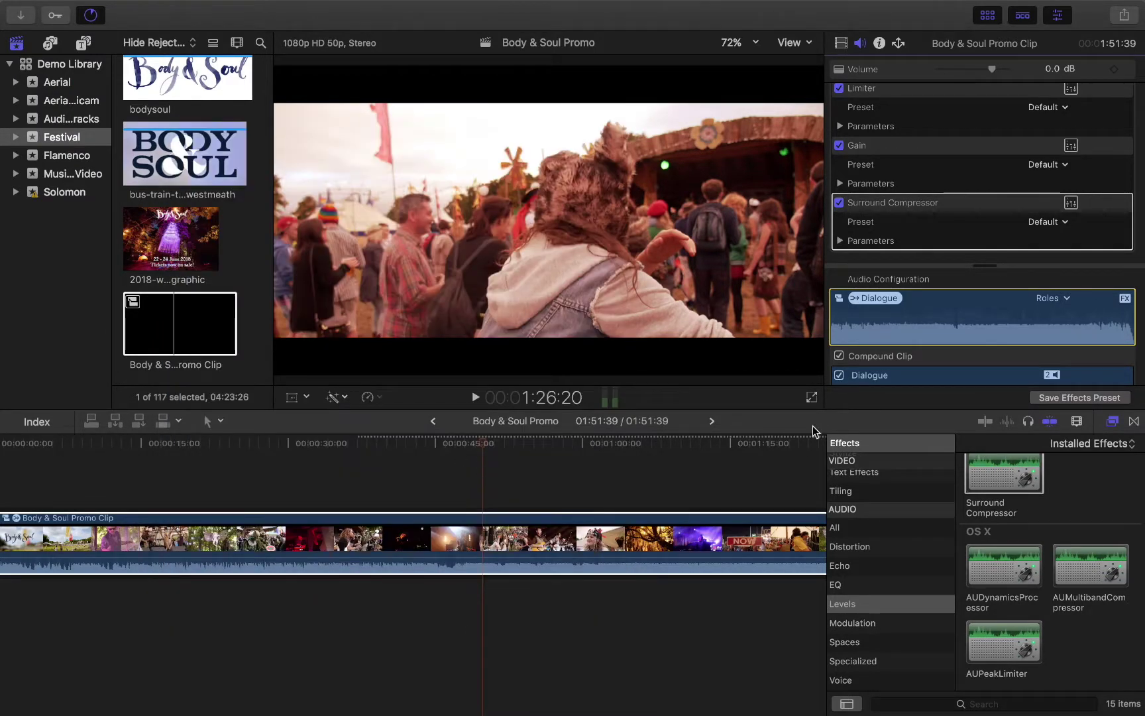
Step: Open the Body & Soul Promo Clip compound clip and select clip P1030076 above Fabric
left_click(1113, 421)
left_click(237, 600)
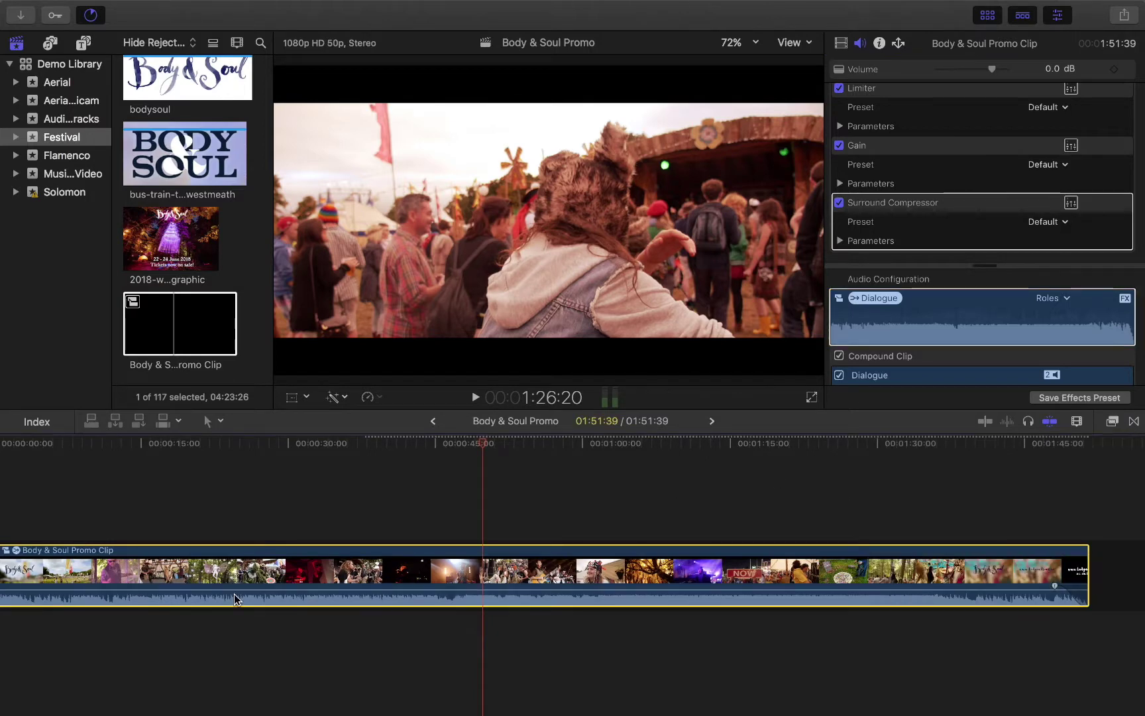
double_click(52, 559)
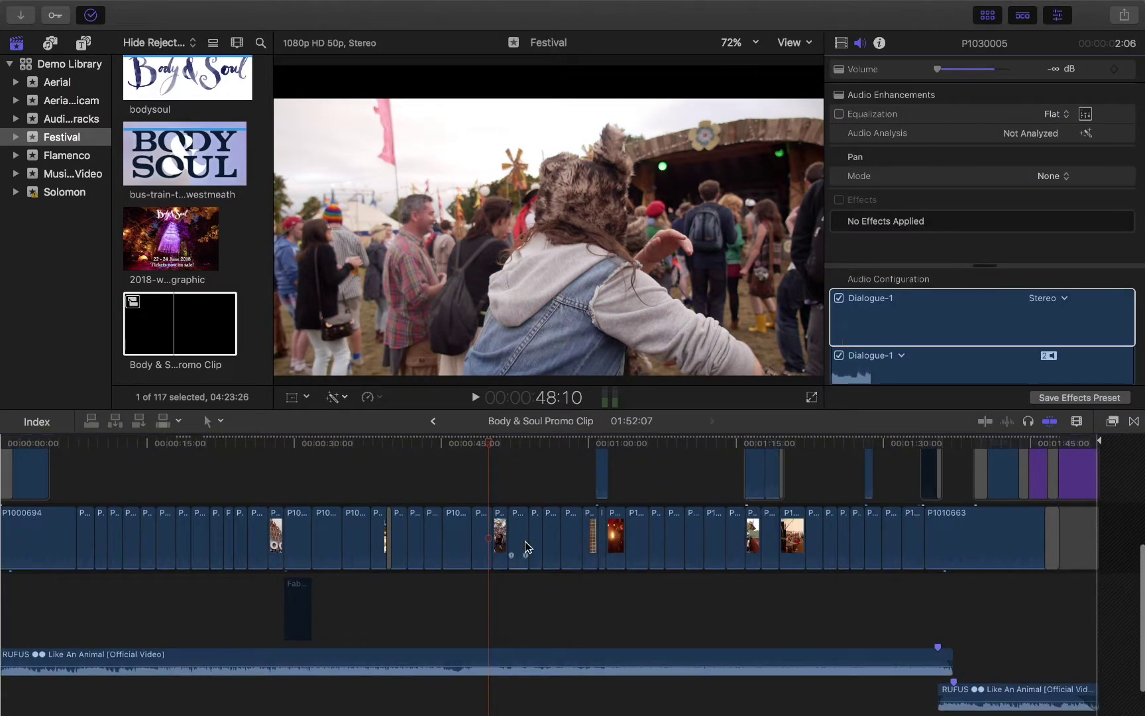
scroll(525, 545, "left", 2)
left_click(331, 618)
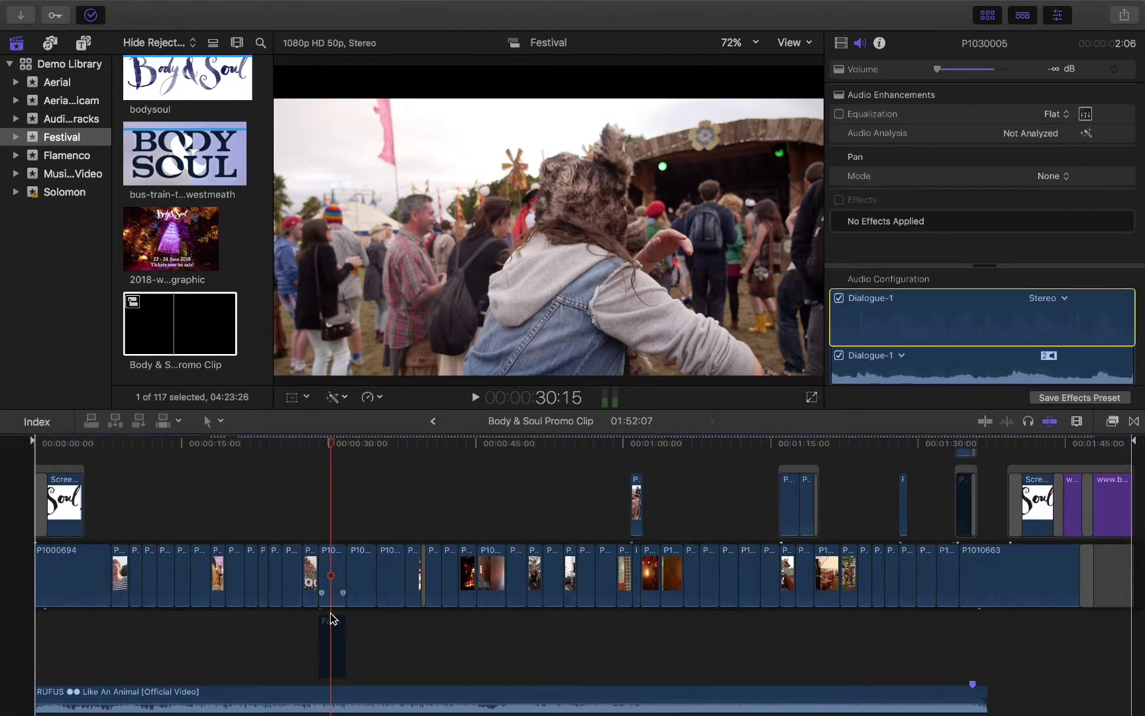
key("super+equal")
key("super+equal")
key("super+equal")
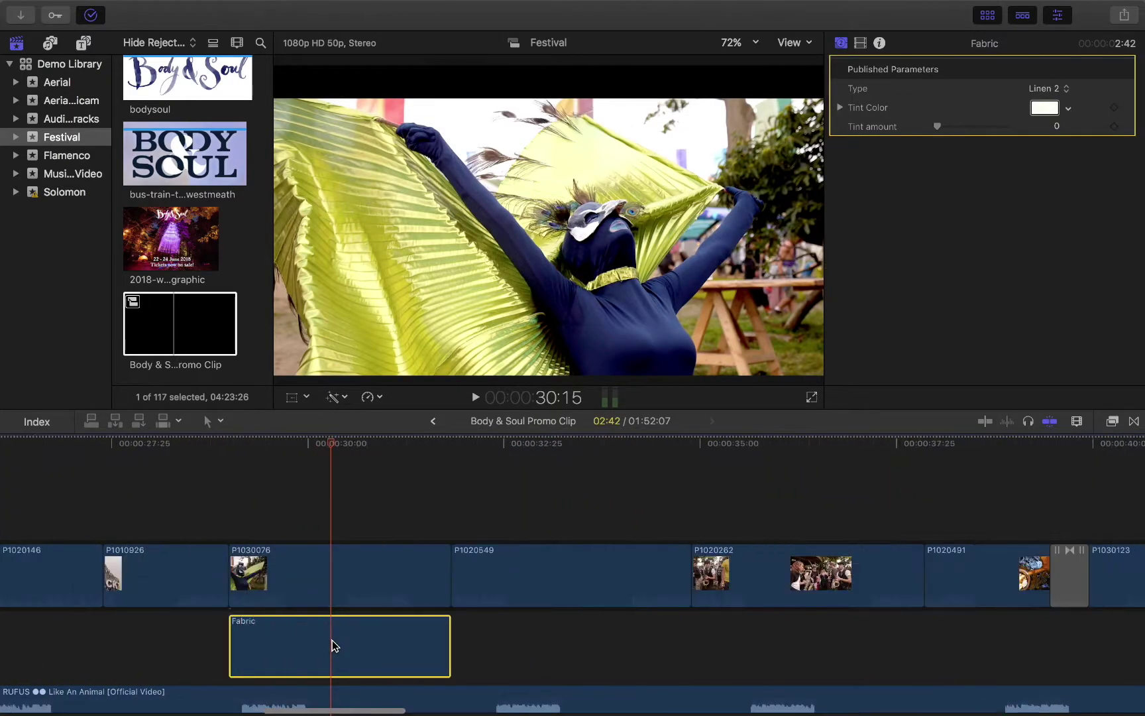
left_click(338, 574)
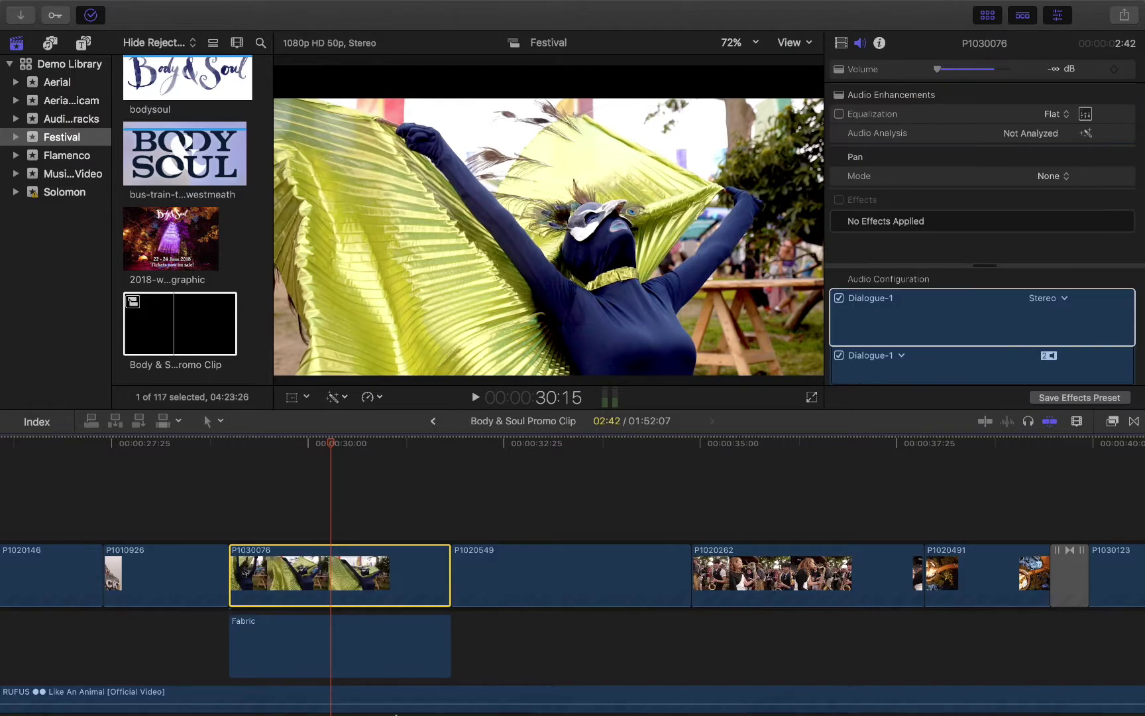
Step: Show the Keying category in the Effects browser
left_click(1133, 423)
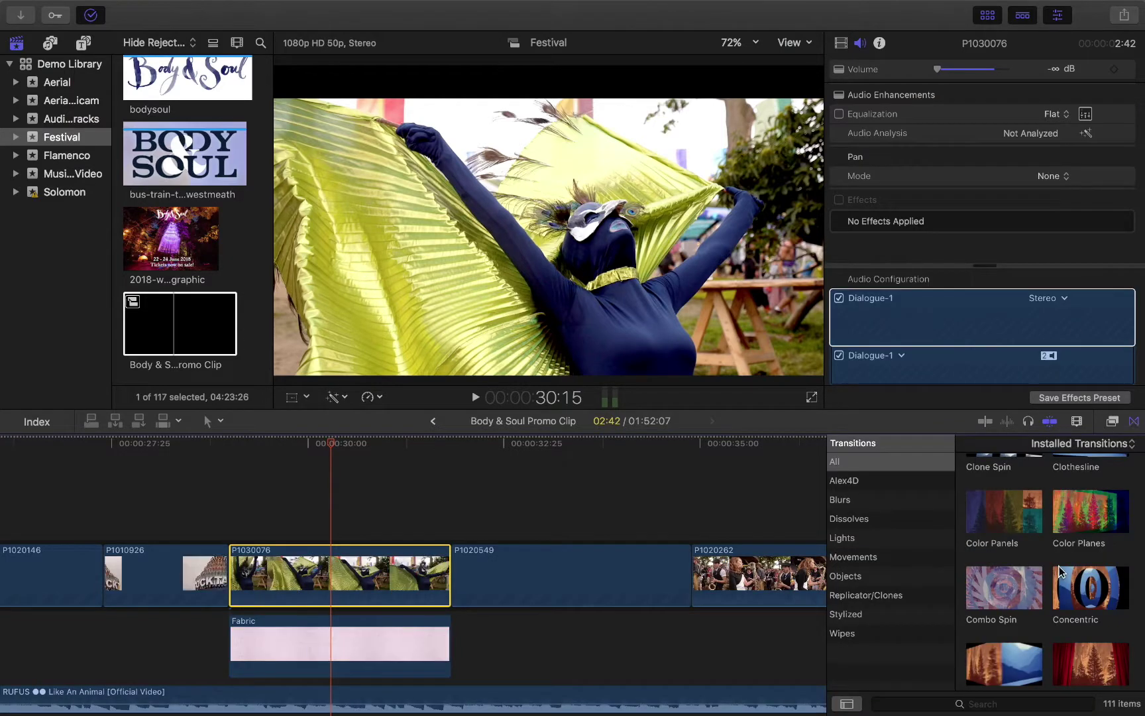
scroll(1040, 602, "down", 1)
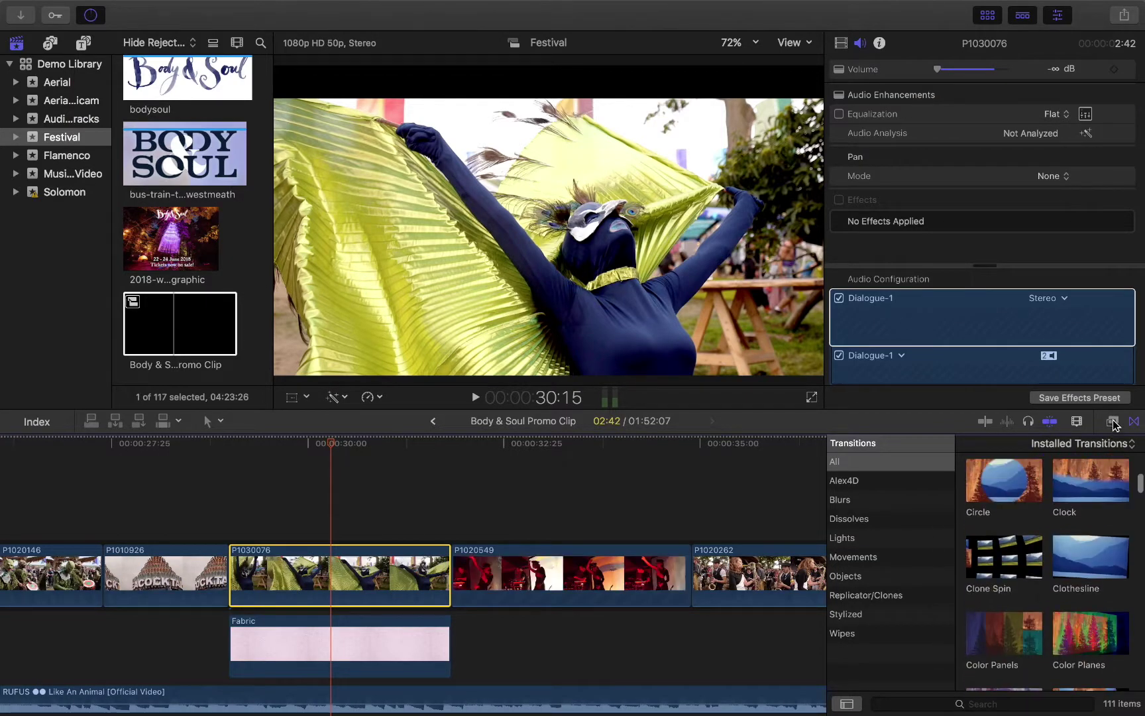
key("super+5")
left_click(865, 629)
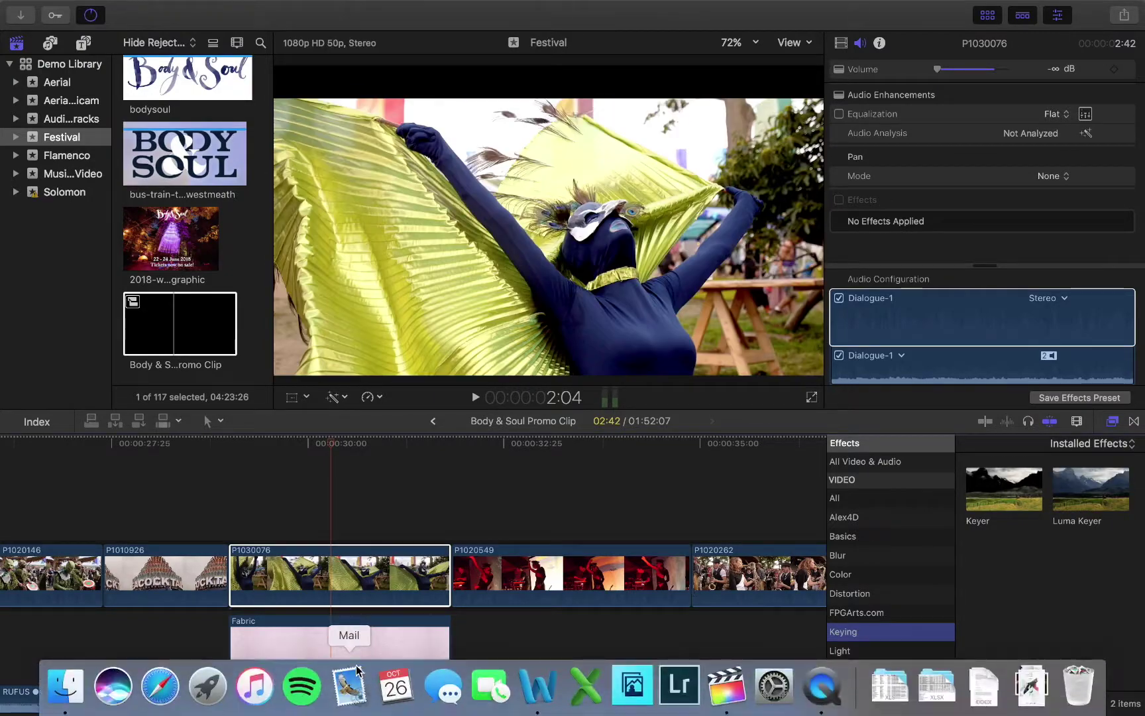
Step: Apply the Keyer to clip P1030076 and play from about 29:10 to check the Fabric showing through
left_click(350, 636)
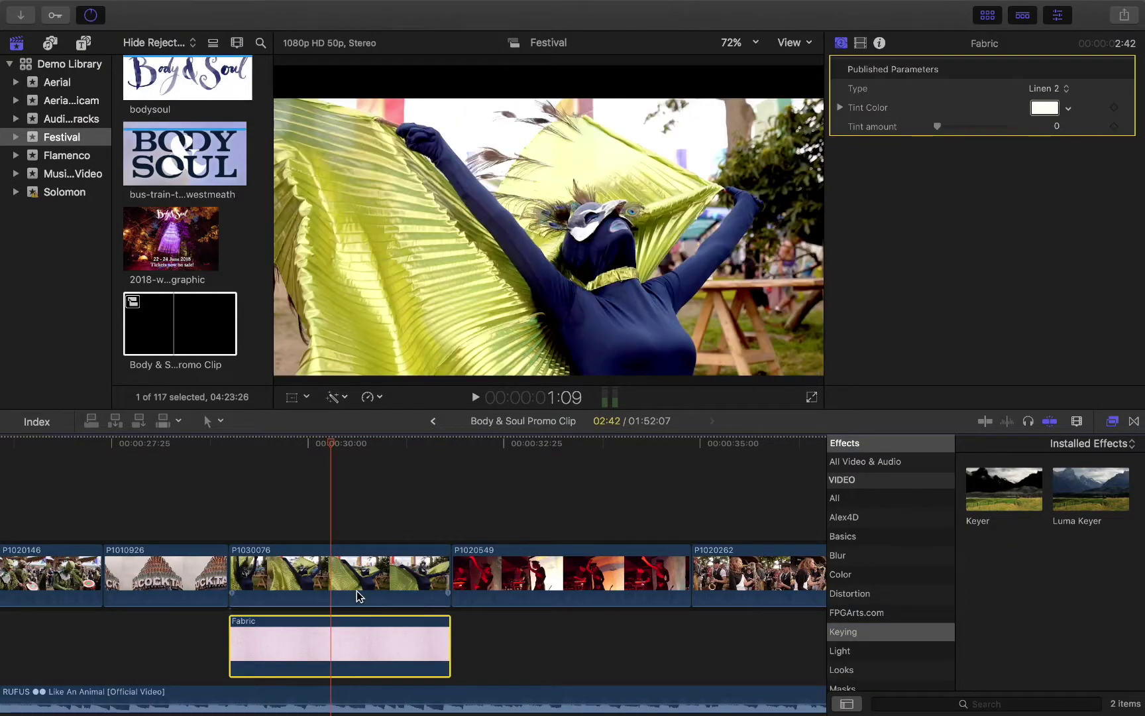
left_click(358, 589)
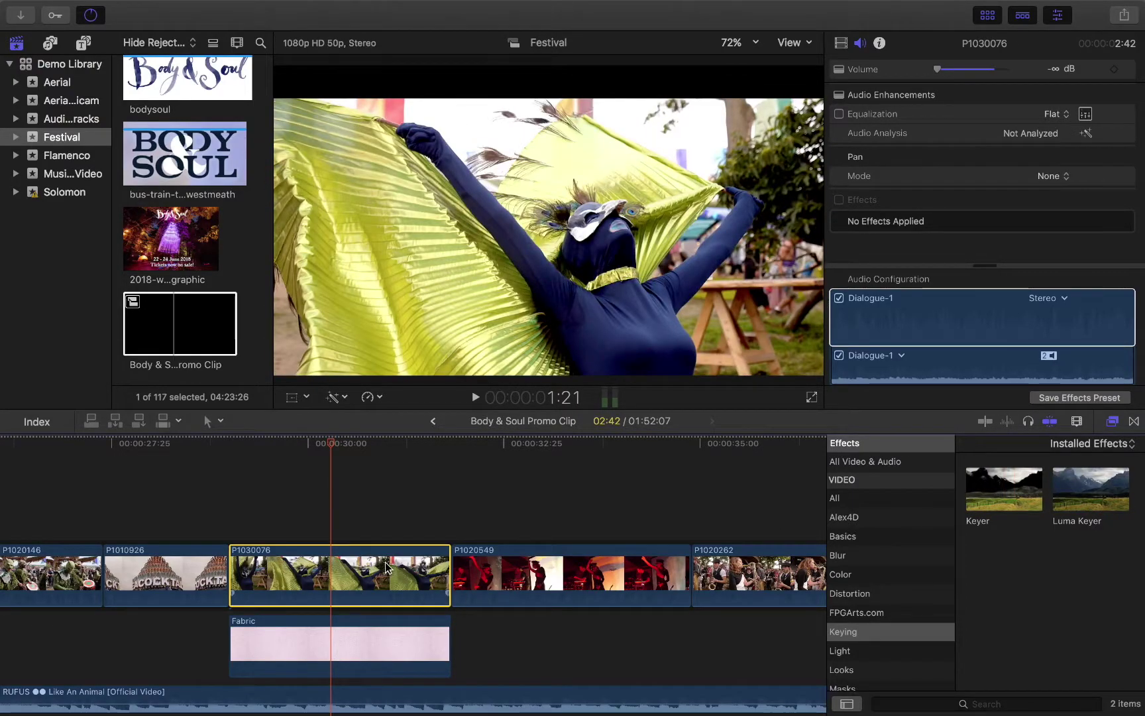
left_click_drag(1005, 489, 358, 574)
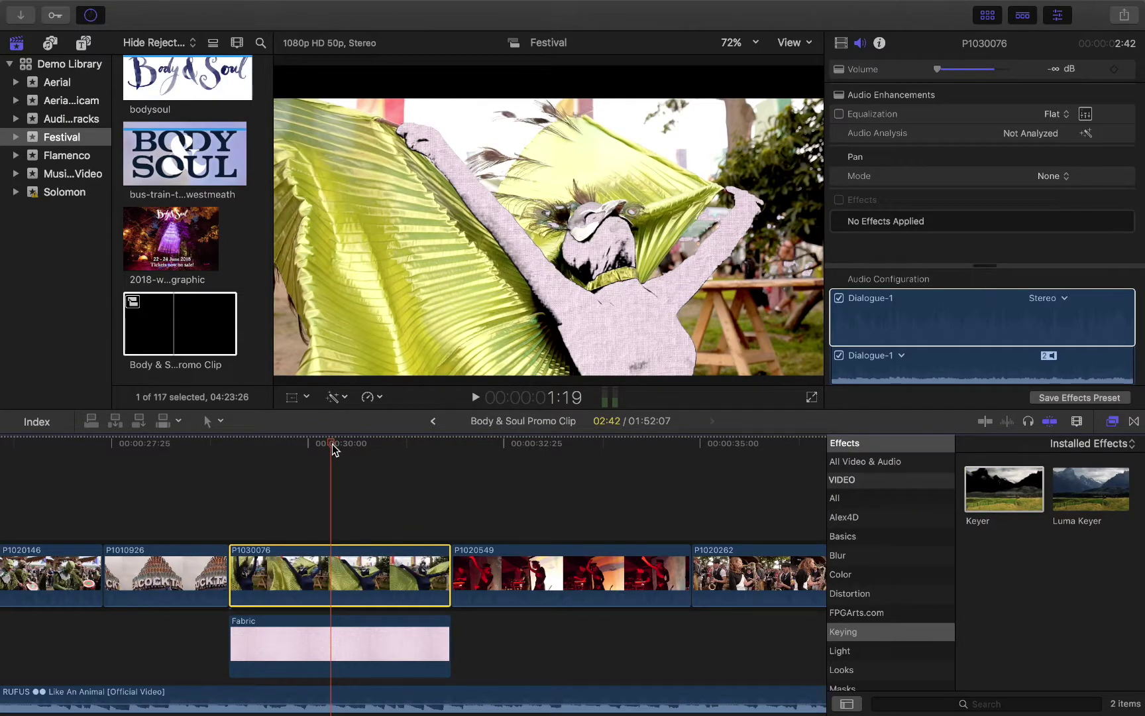
left_click(246, 466)
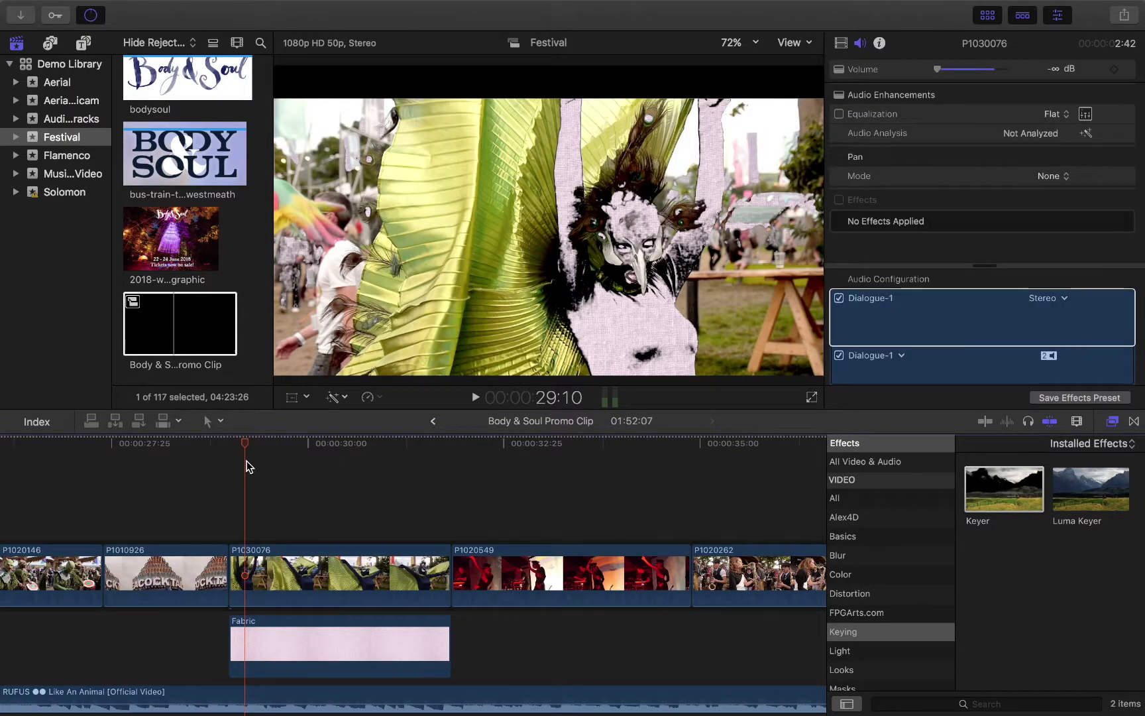
scroll(246, 460, "down", 3)
key("space")
key("space")
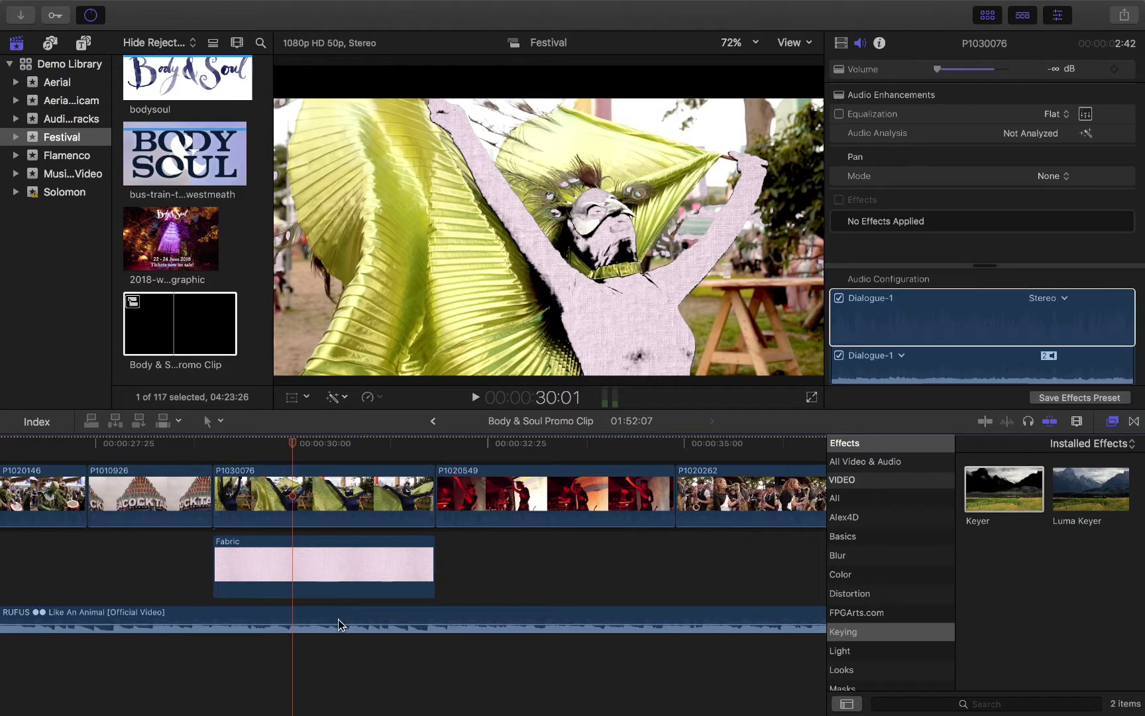
left_click(338, 618)
scroll(340, 569, "up", 3)
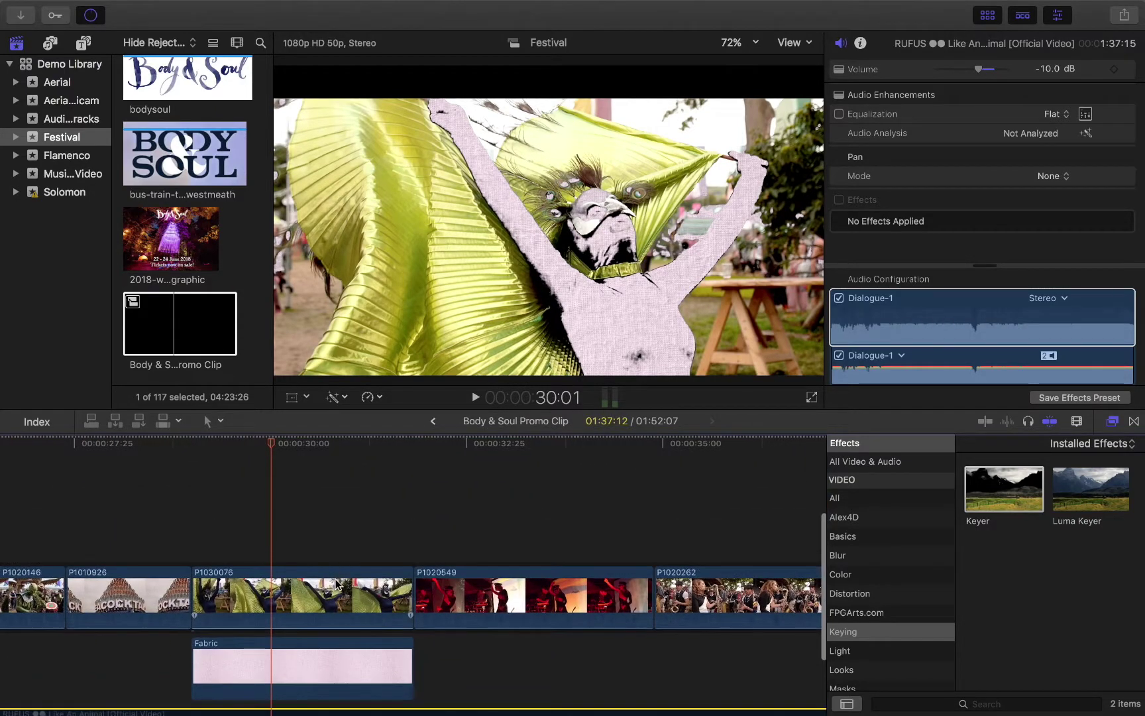
left_click(325, 599)
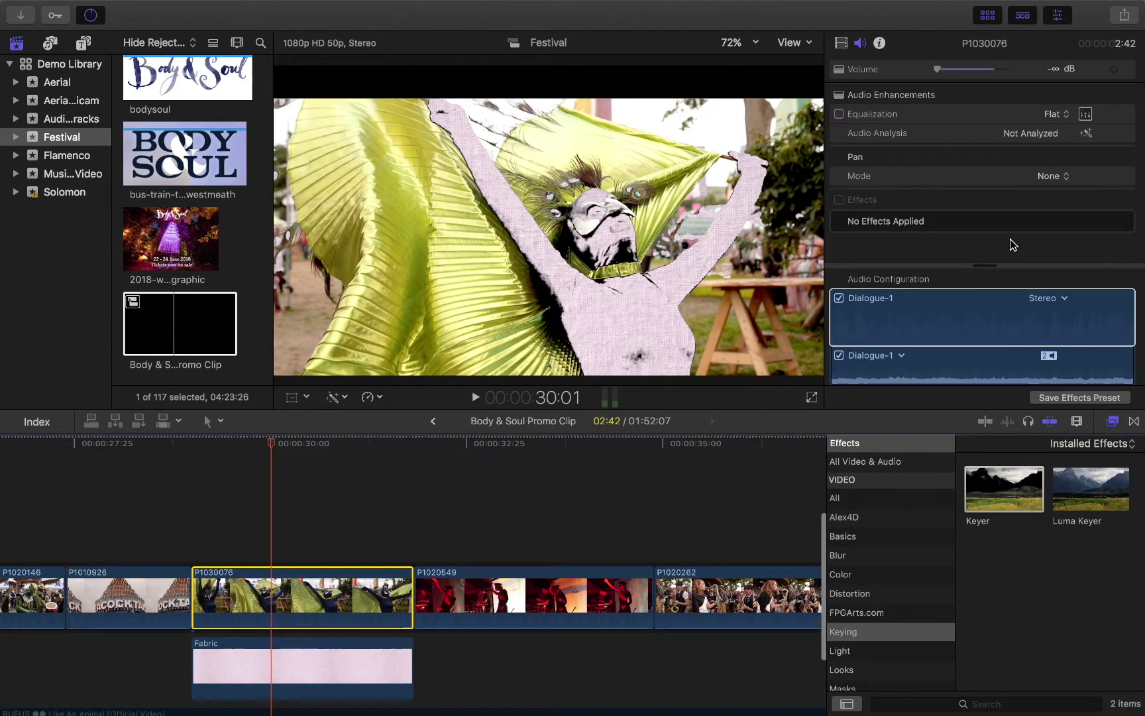
left_click(840, 44)
scroll(1054, 316, "down", 5)
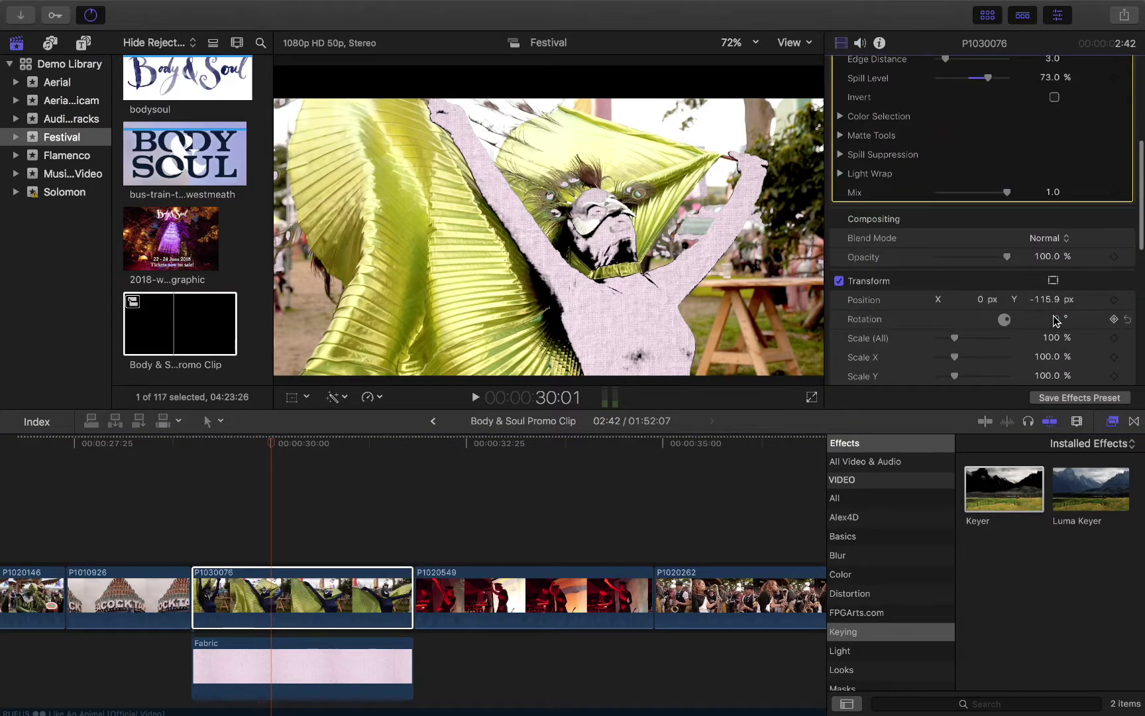
scroll(1056, 321, "up", 3)
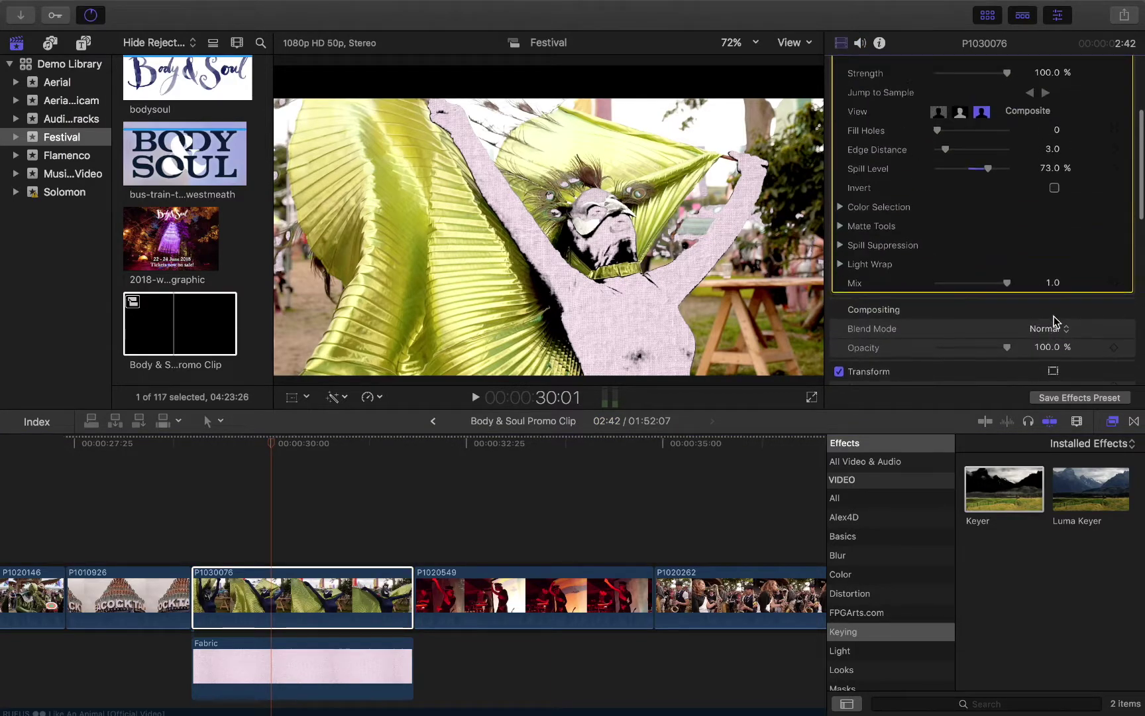
left_click(841, 208)
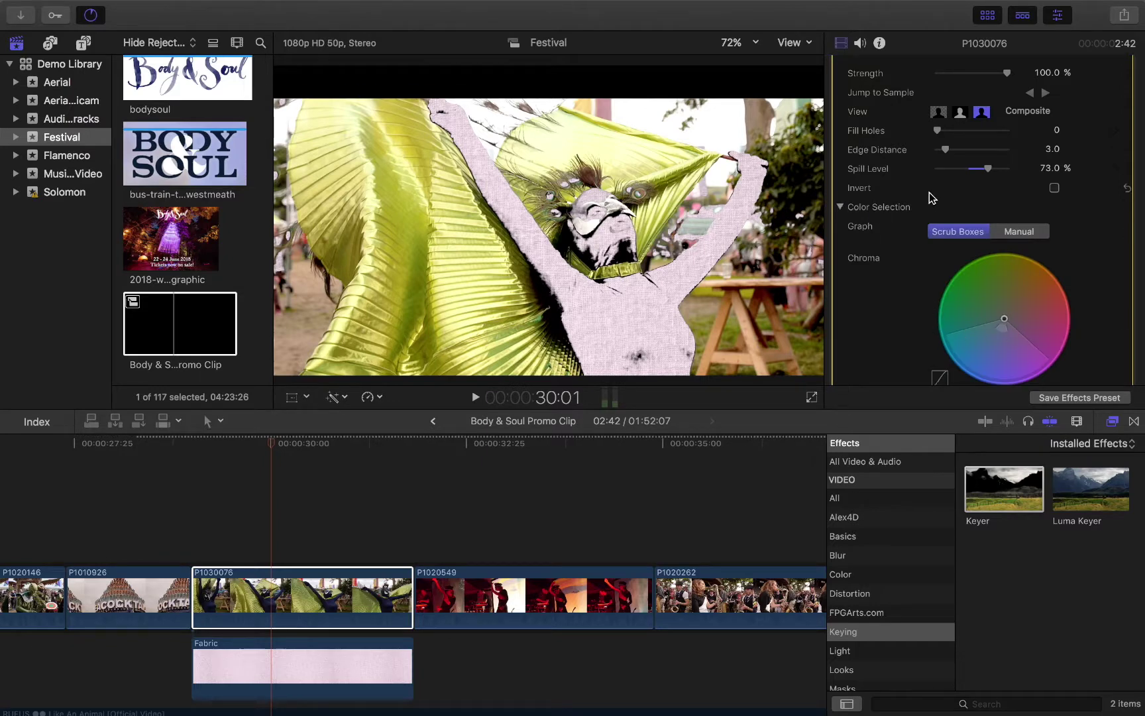
scroll(941, 192, "up", 5)
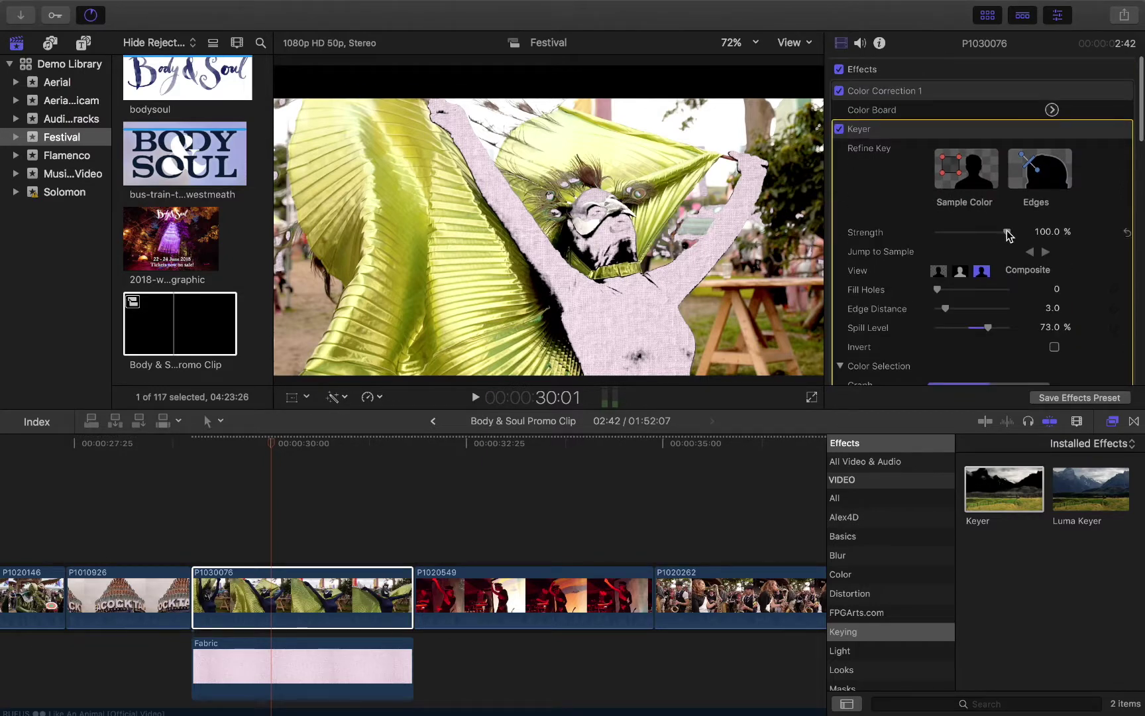
left_click_drag(1008, 234, 889, 235)
left_click(963, 175)
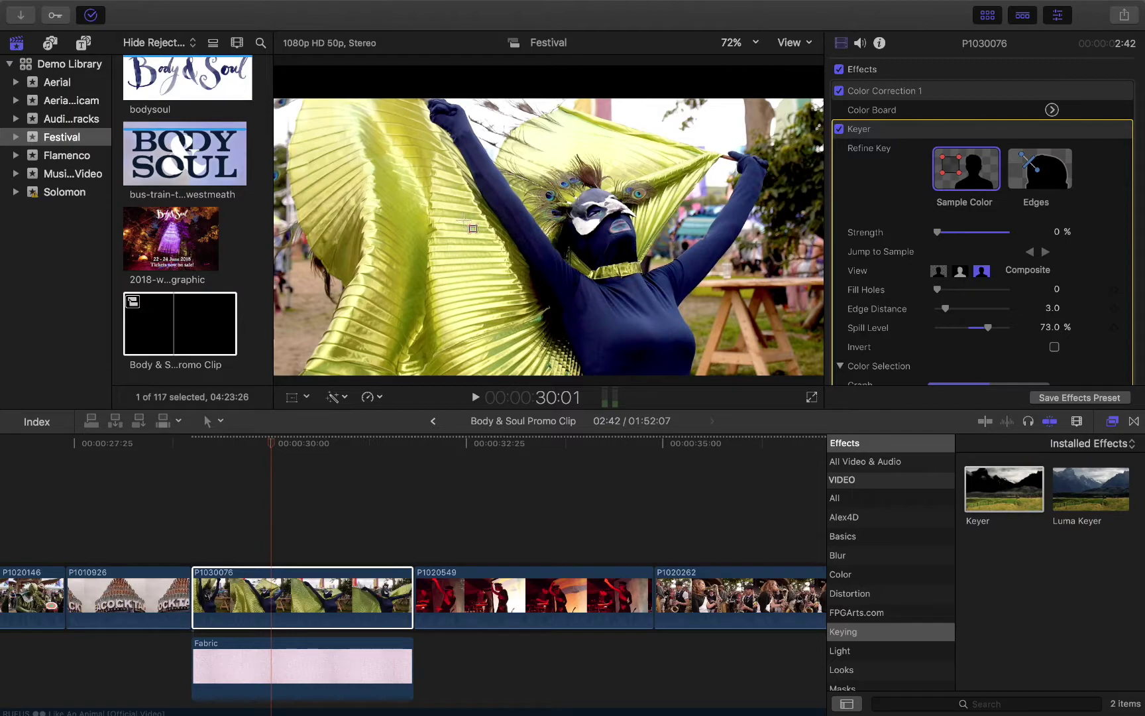
left_click_drag(403, 216, 438, 242)
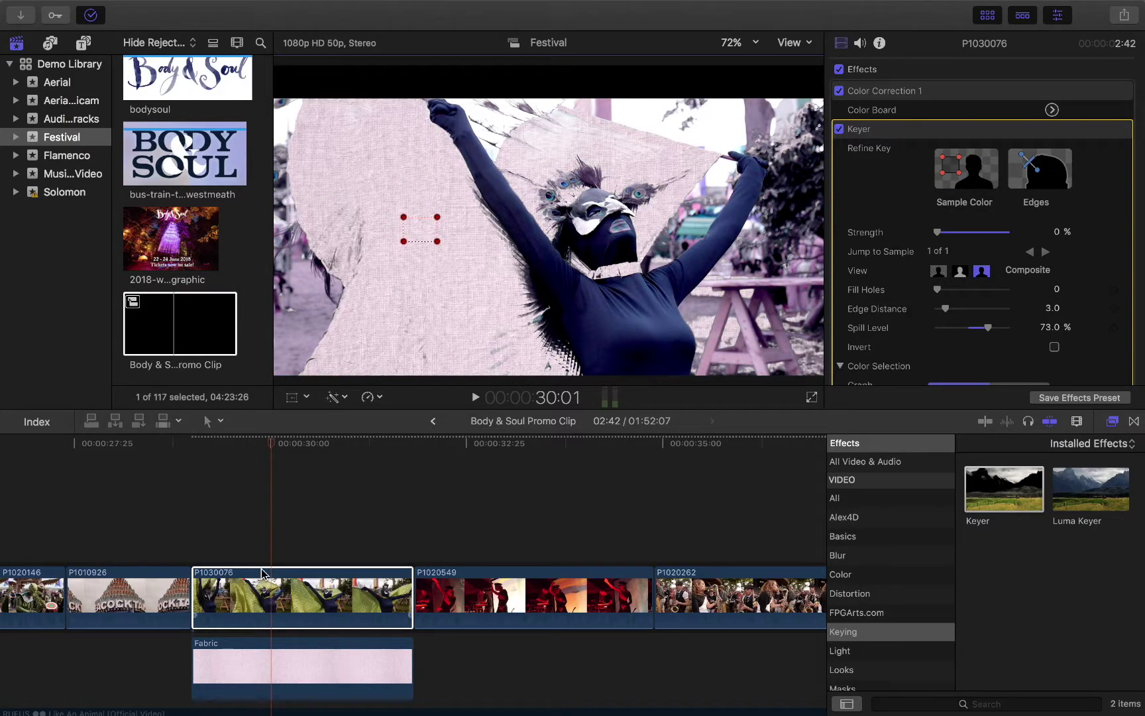
left_click(199, 453)
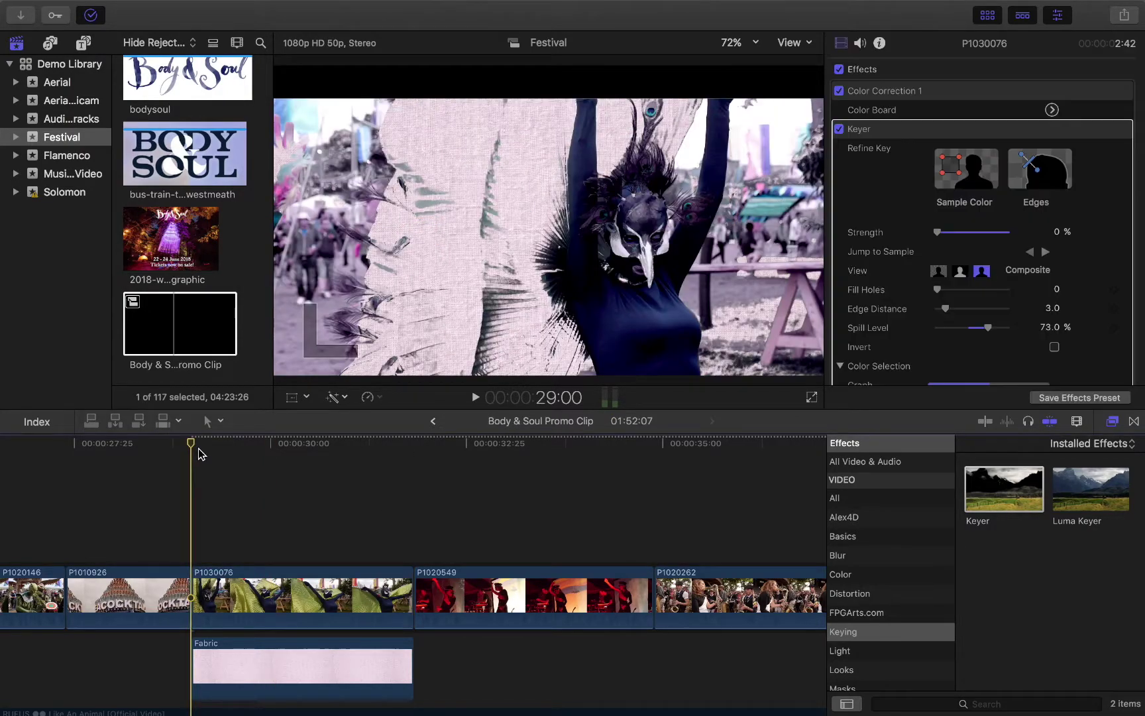
key("space")
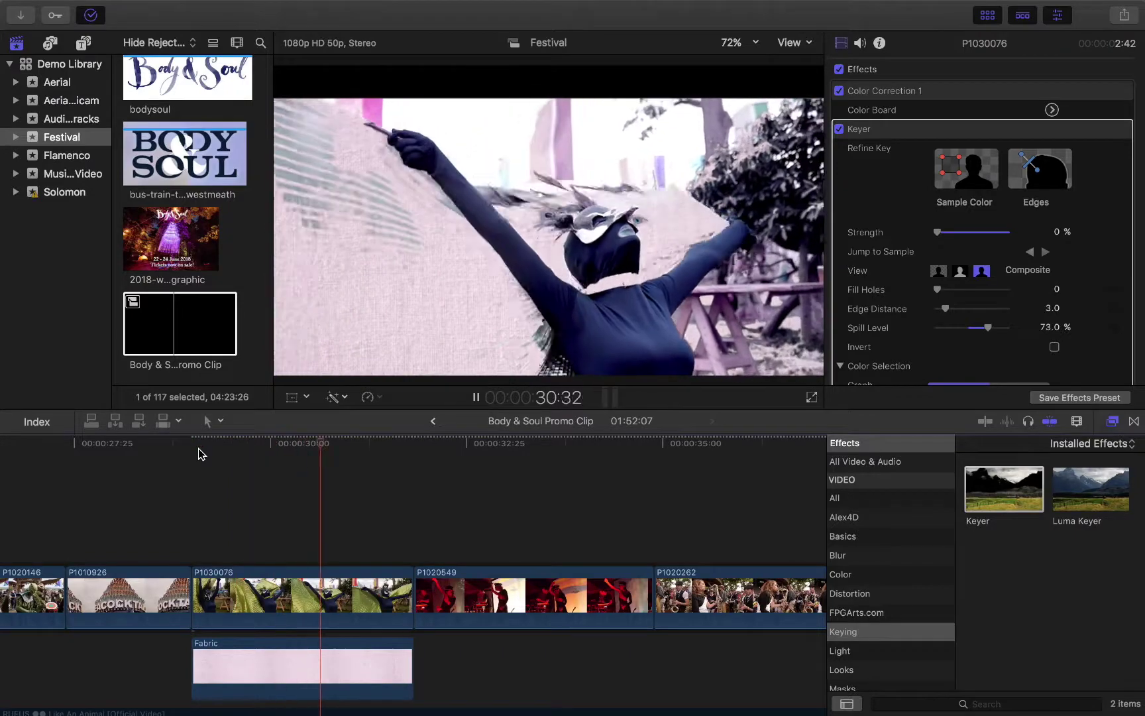
key("space")
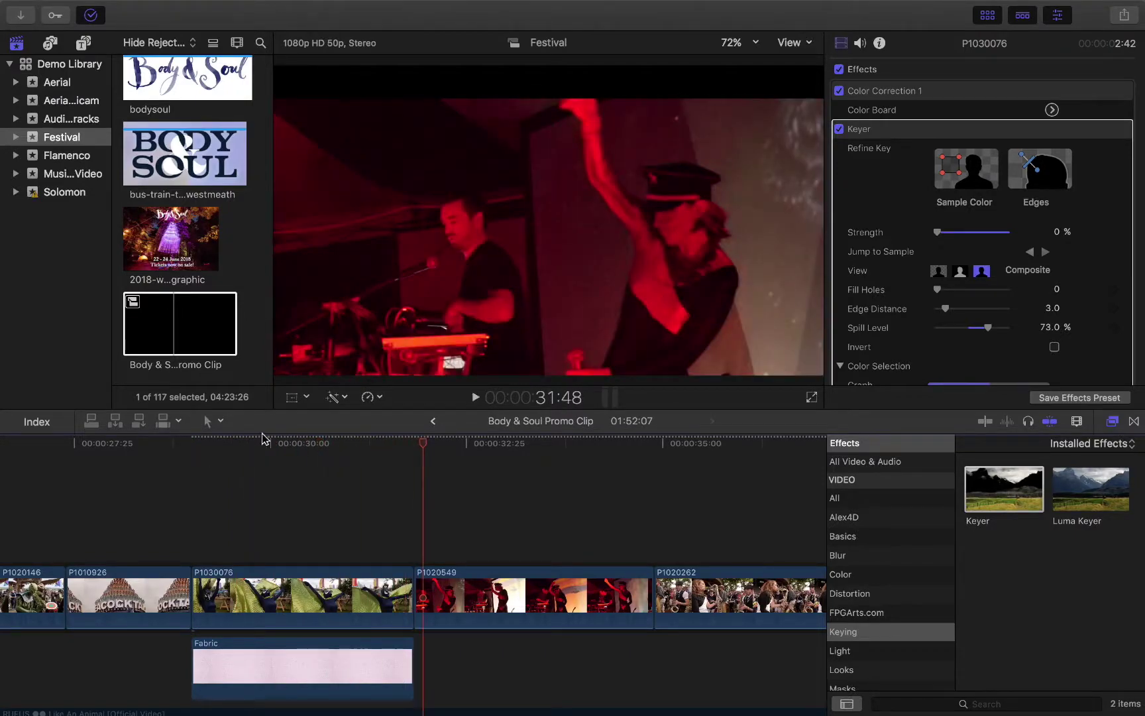
left_click(293, 443)
scroll(322, 507, "down", 3)
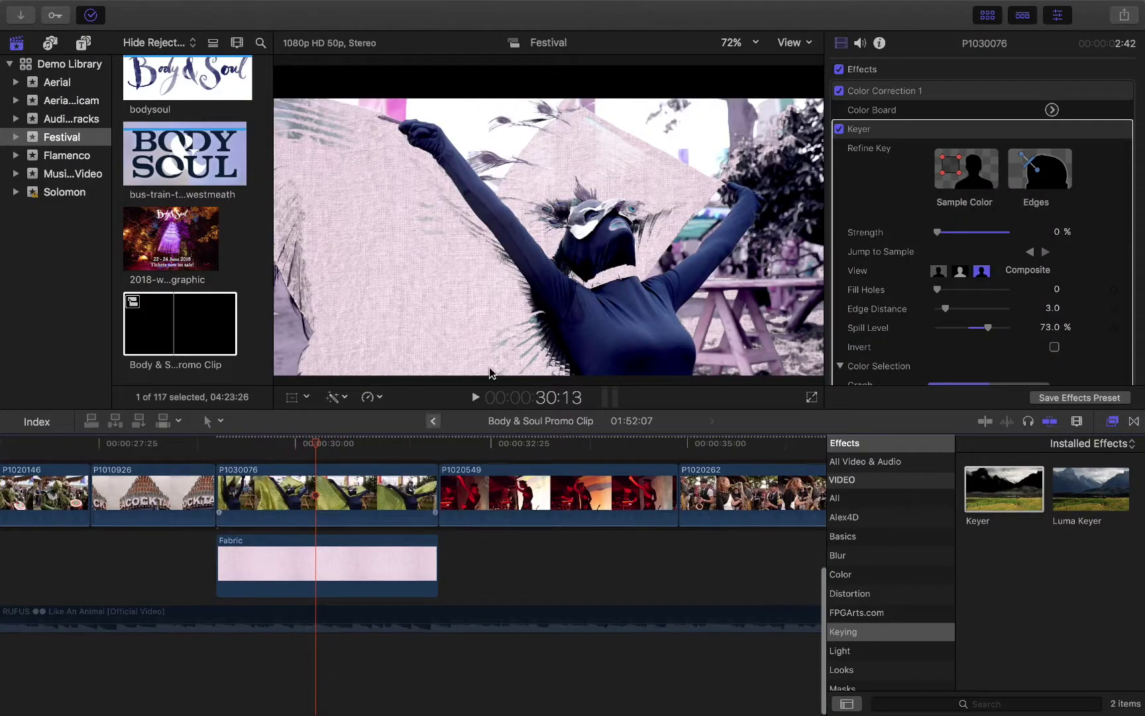
Step: Delete the Fabric texture and place the Metal generator under the dancer clip
left_click(309, 563)
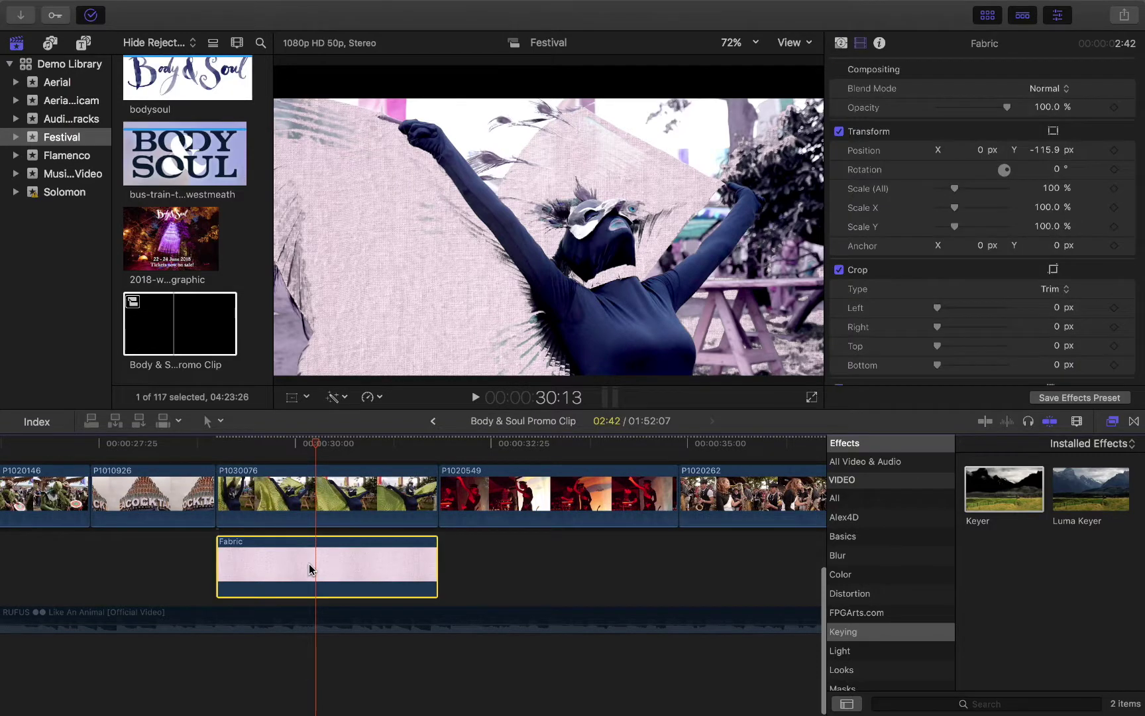
key("Delete")
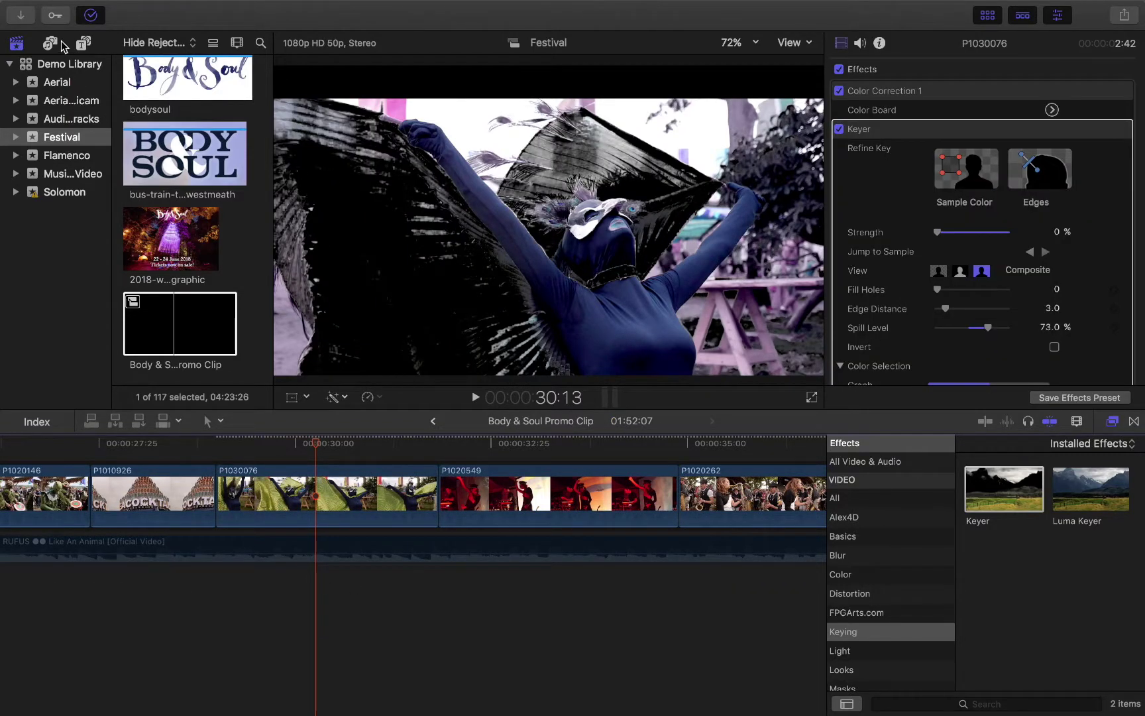
left_click(83, 44)
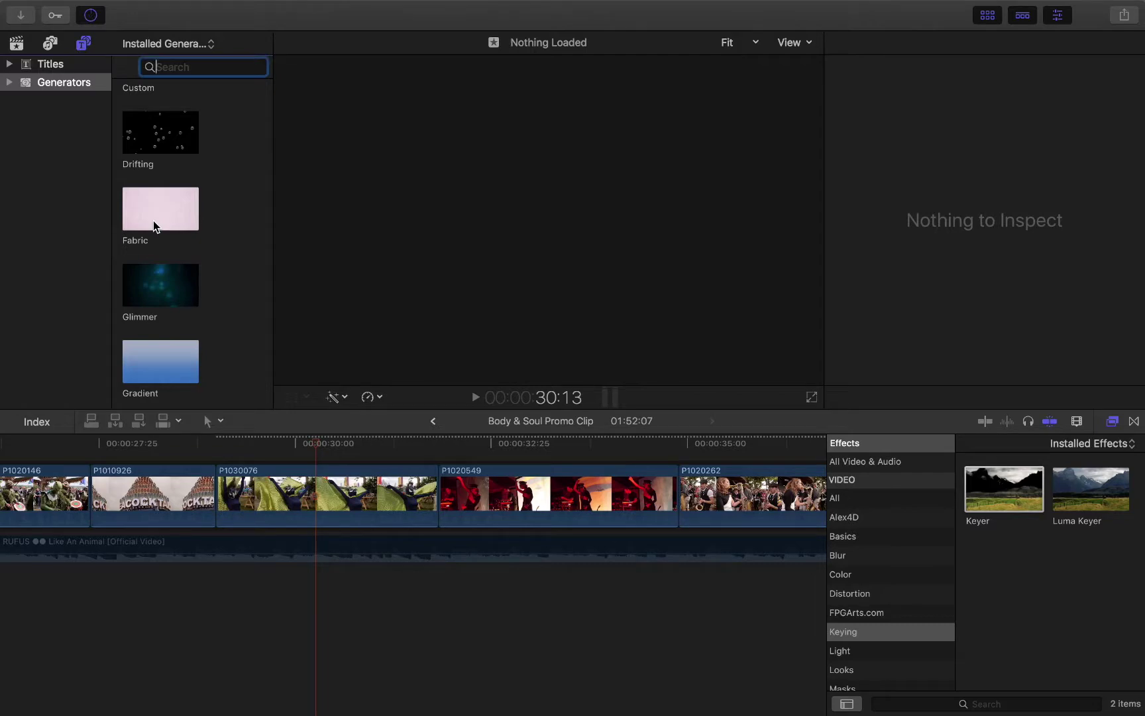
scroll(156, 209, "down", 3)
scroll(156, 207, "down", 2)
scroll(141, 290, "down", 5)
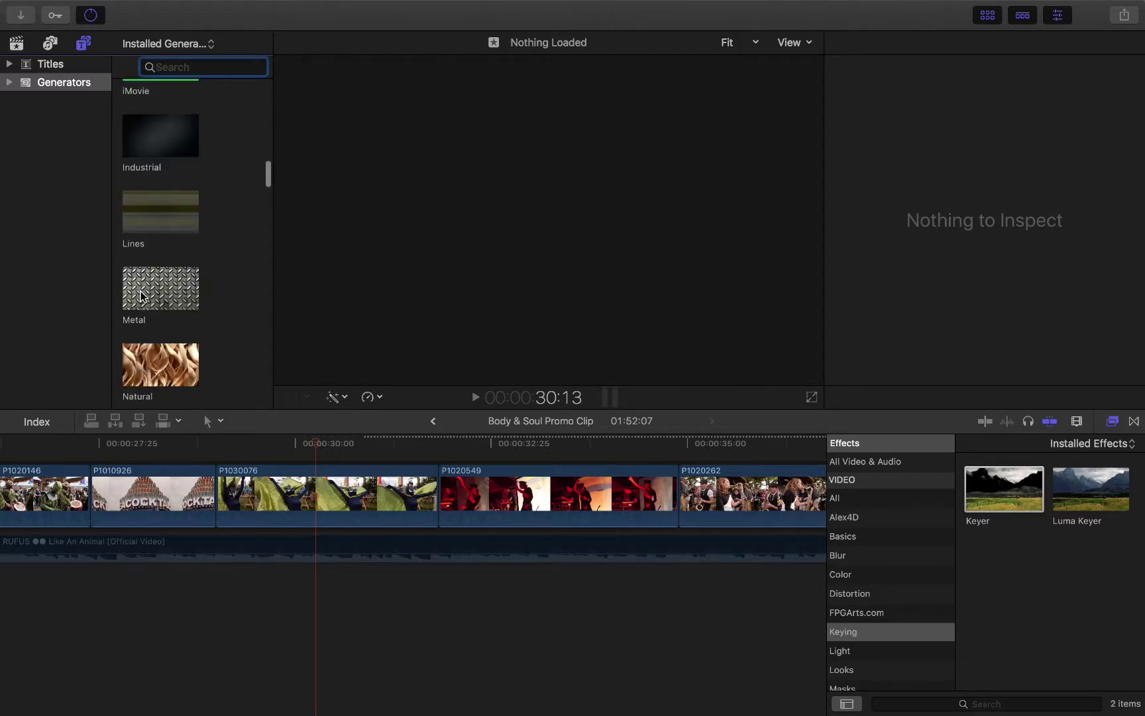
left_click(160, 192)
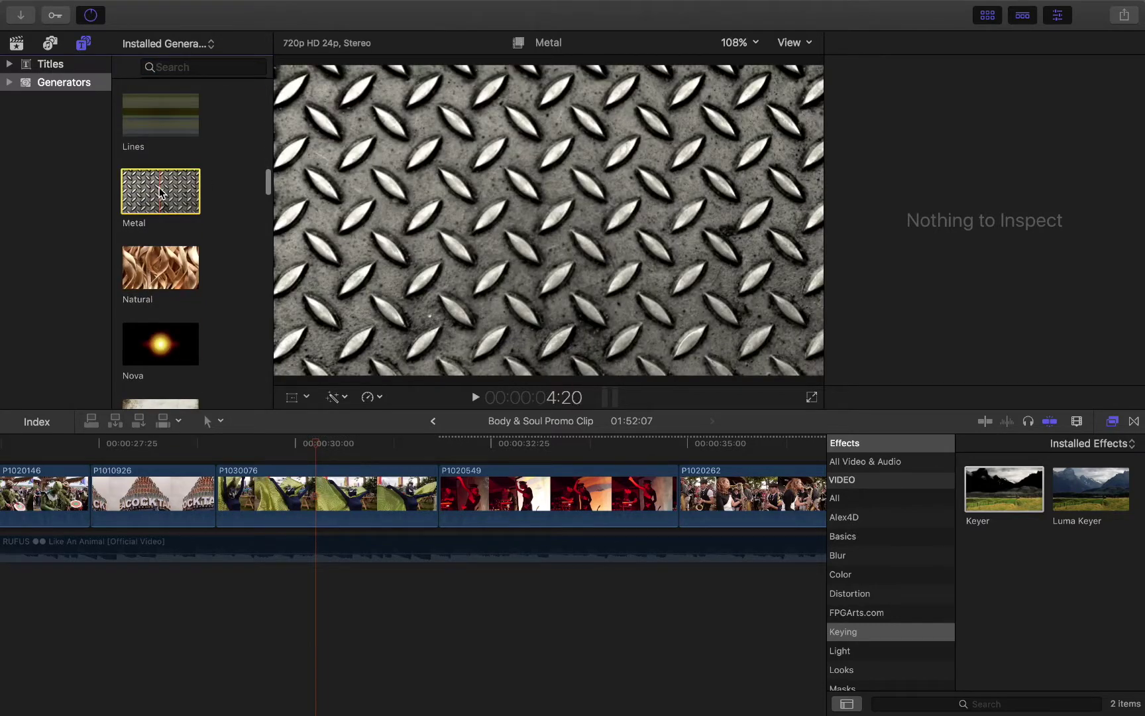
left_click_drag(159, 192, 229, 537)
Step: Play from 28:35, then blade Metal where the dancer shot ends and delete the surplus piece
left_click(194, 443)
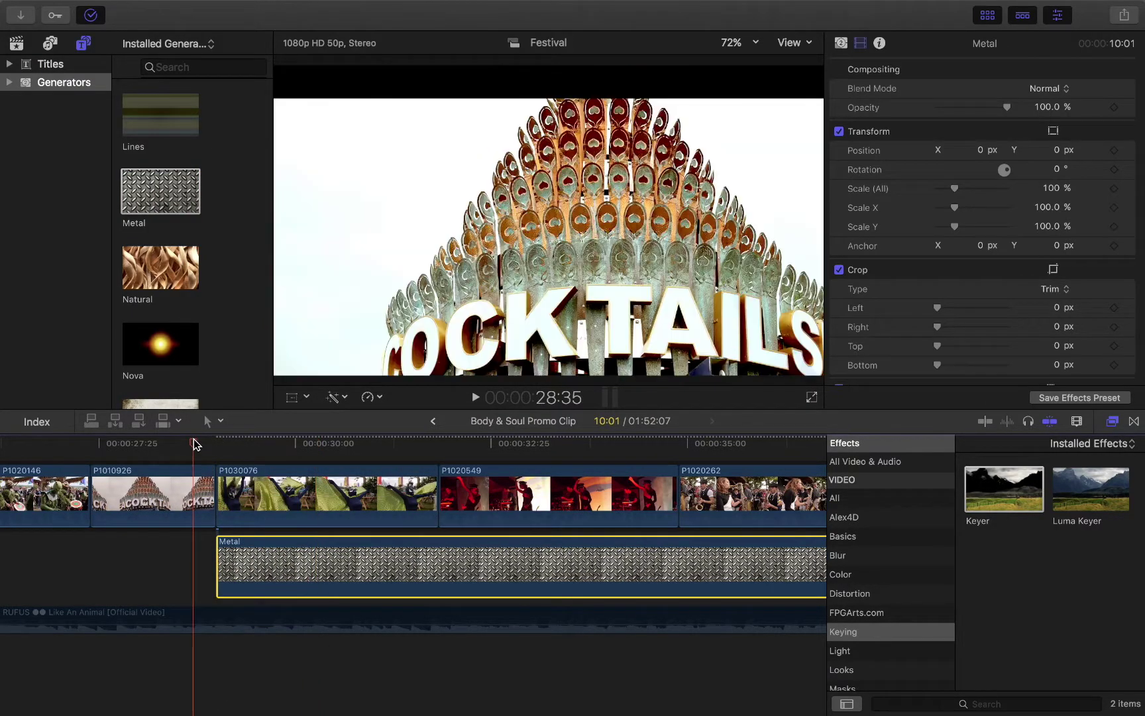
key("space")
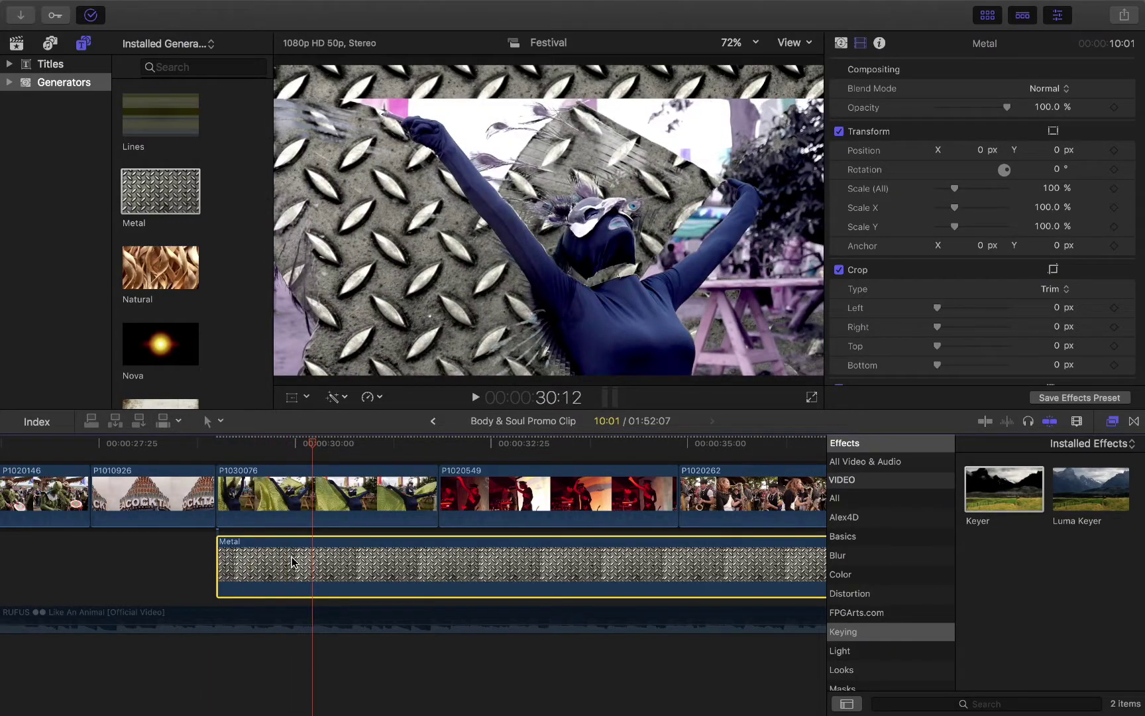
key("b")
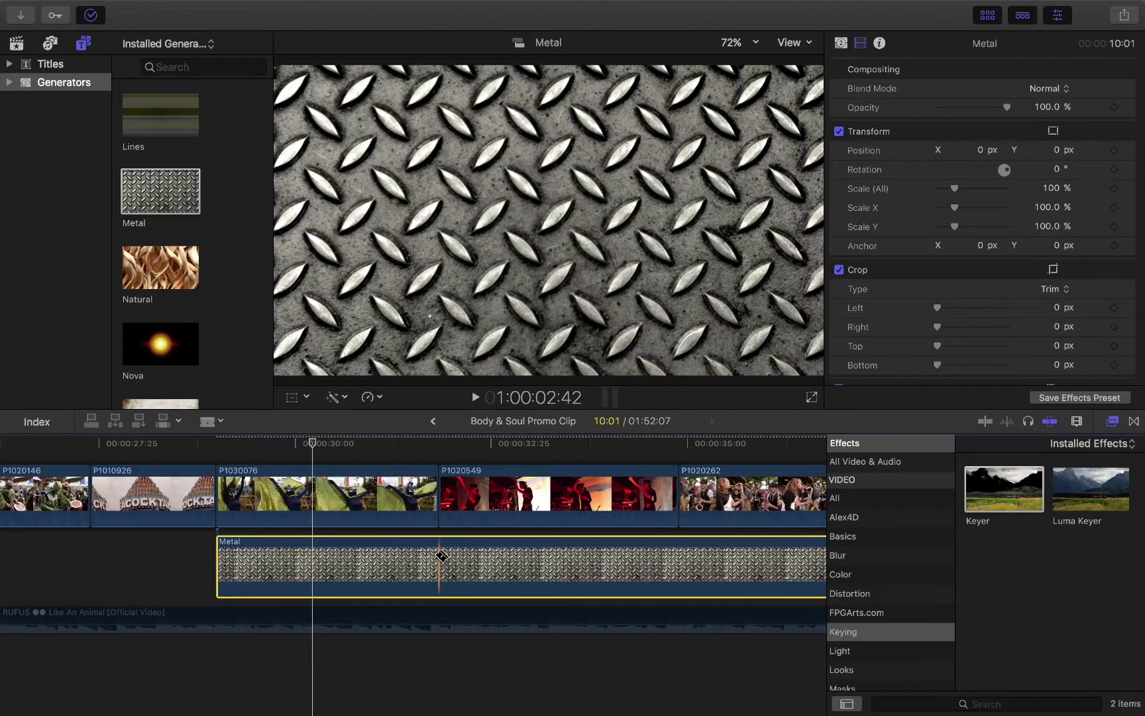
left_click(439, 558)
key("a")
left_click(478, 560)
key("Delete")
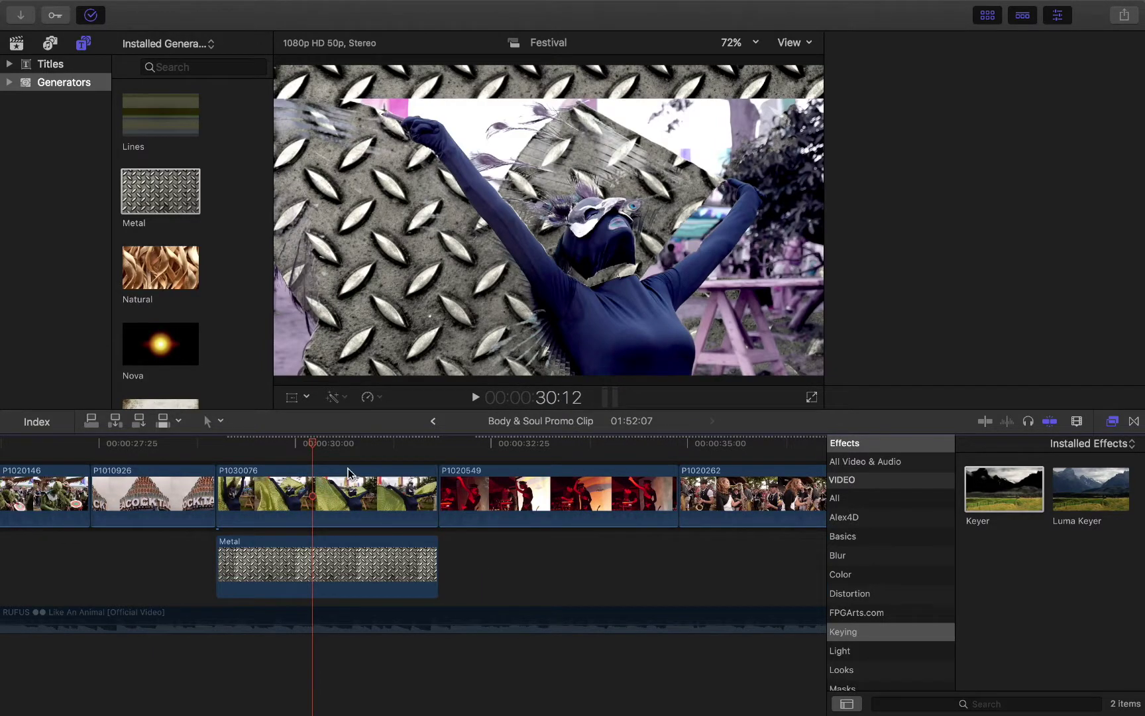
key("super+4")
Step: Return to Body & Soul Promo and play the metal-caped dancer from 29:35
left_click(433, 421)
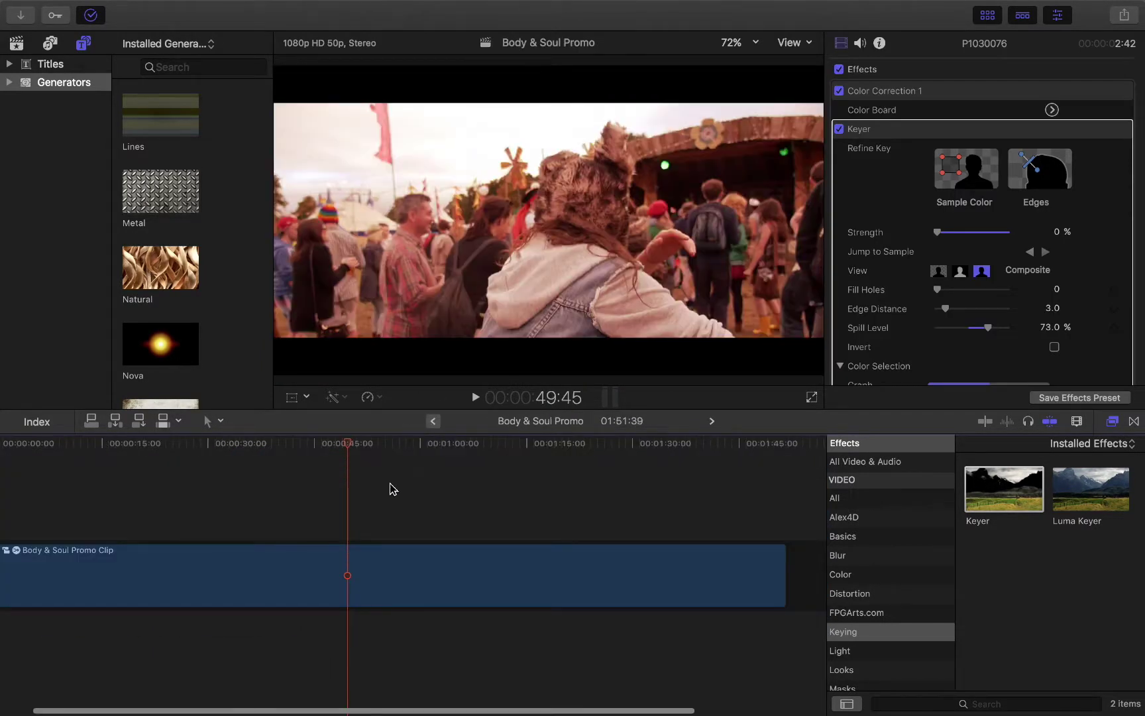
left_click_drag(273, 443, 240, 447)
key("super+equal")
key("super+equal")
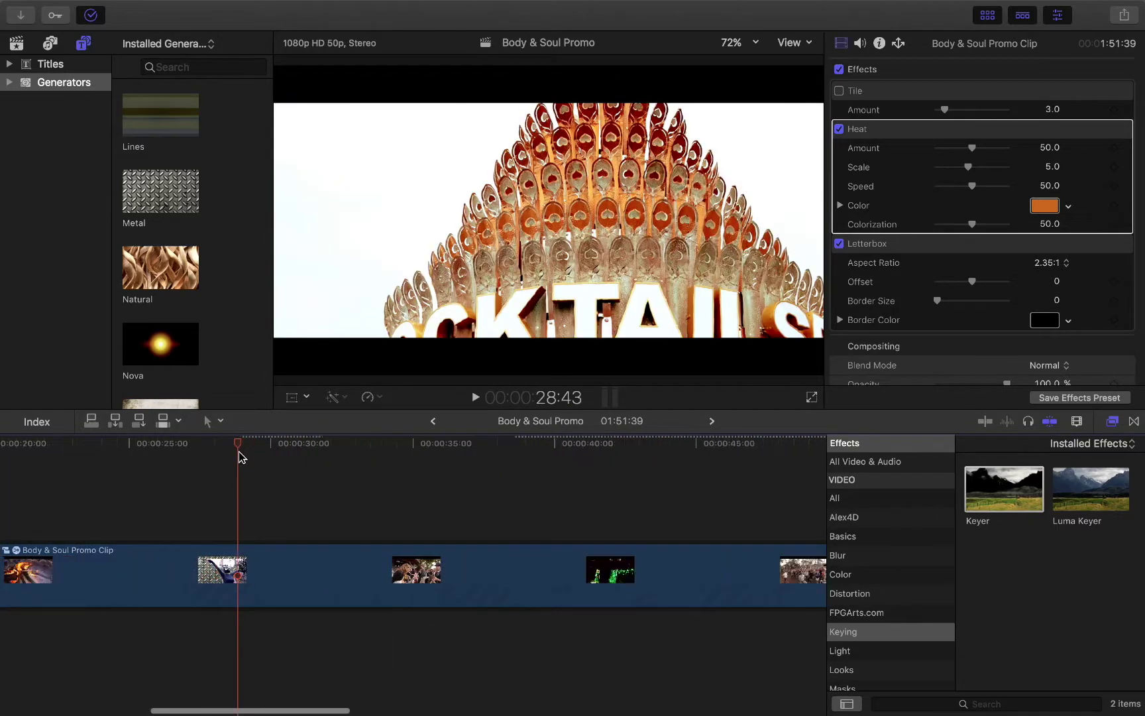
left_click(204, 445)
left_click(279, 453)
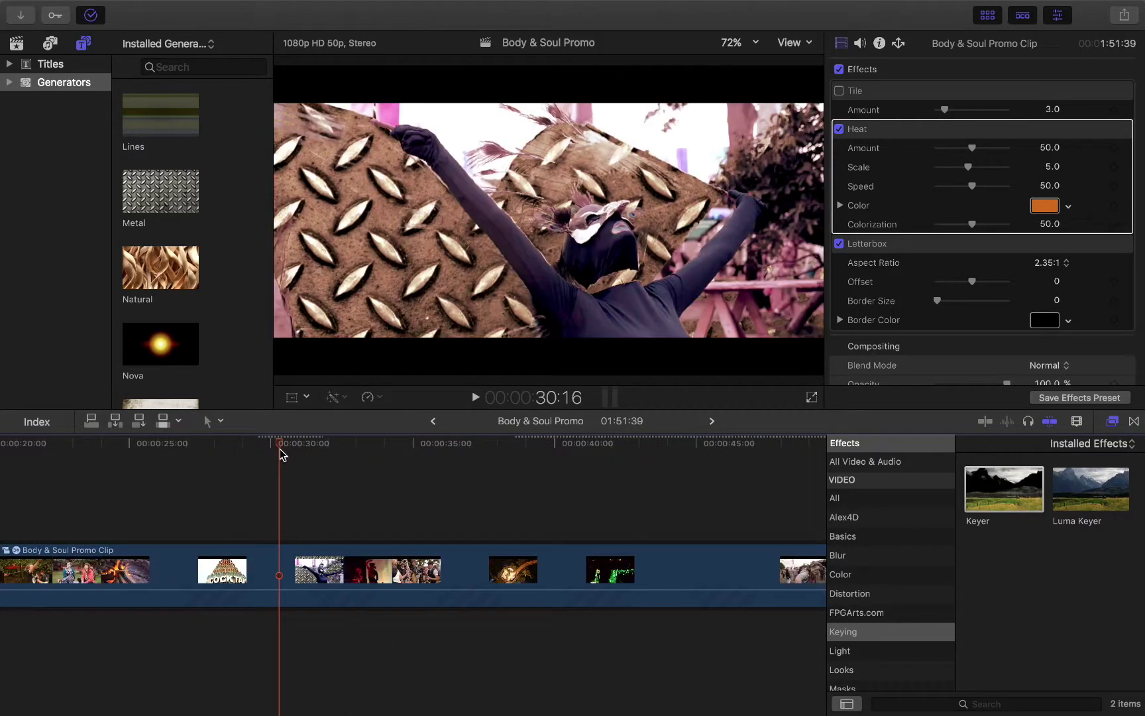
left_click(263, 453)
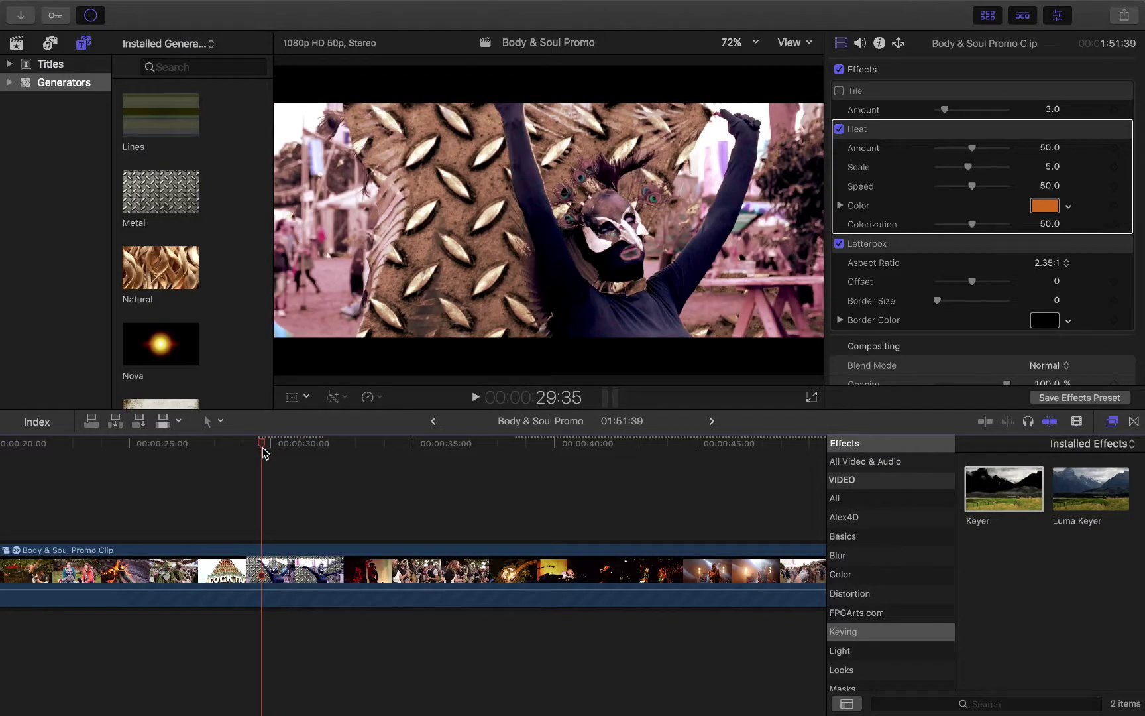
key("space")
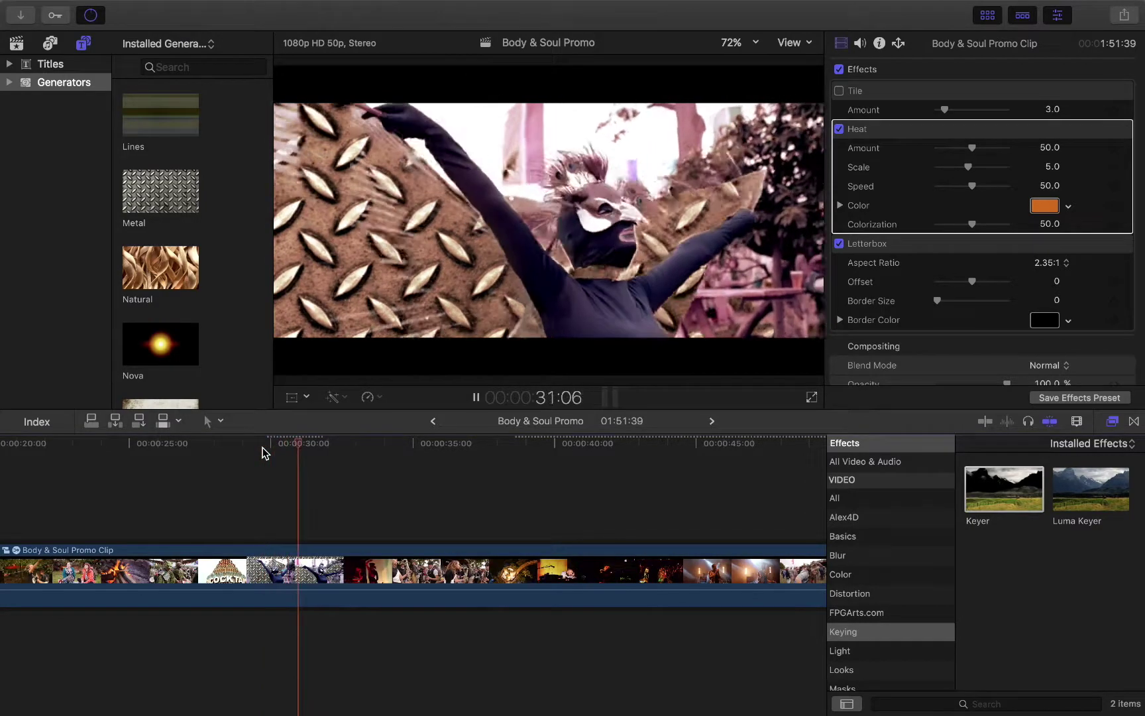
key("space")
left_click(299, 449)
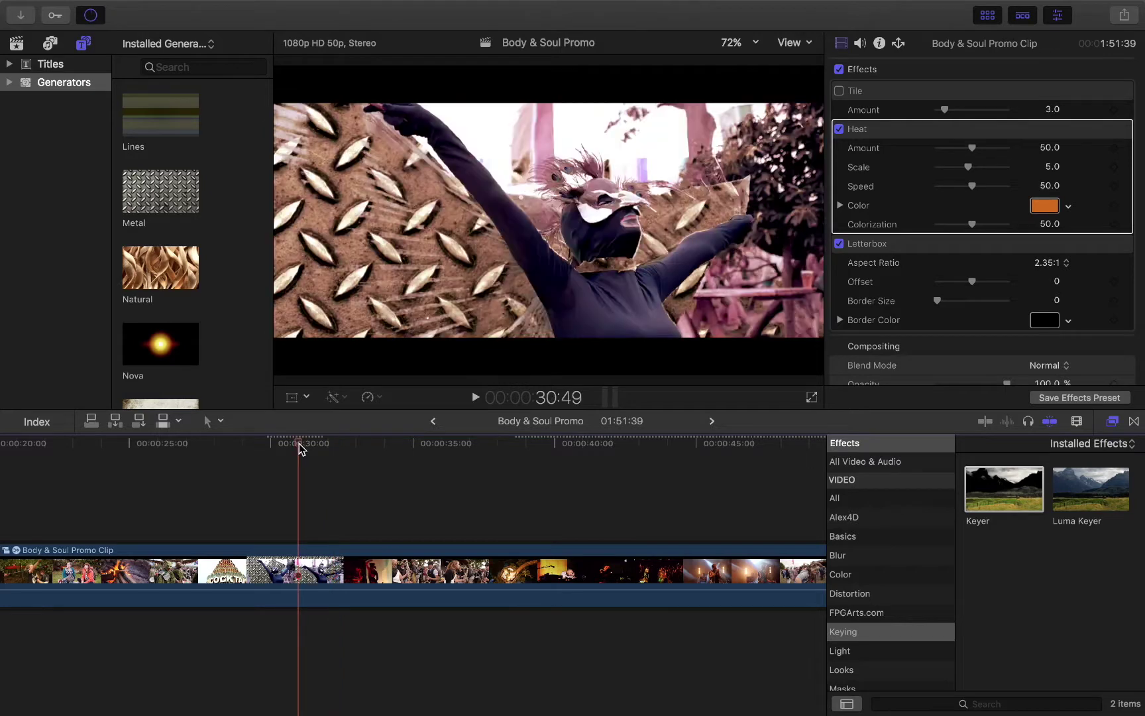
Step: Hide the Effects browser, fit the timeline and select the Body & Soul Promo Clip
left_click(1111, 430)
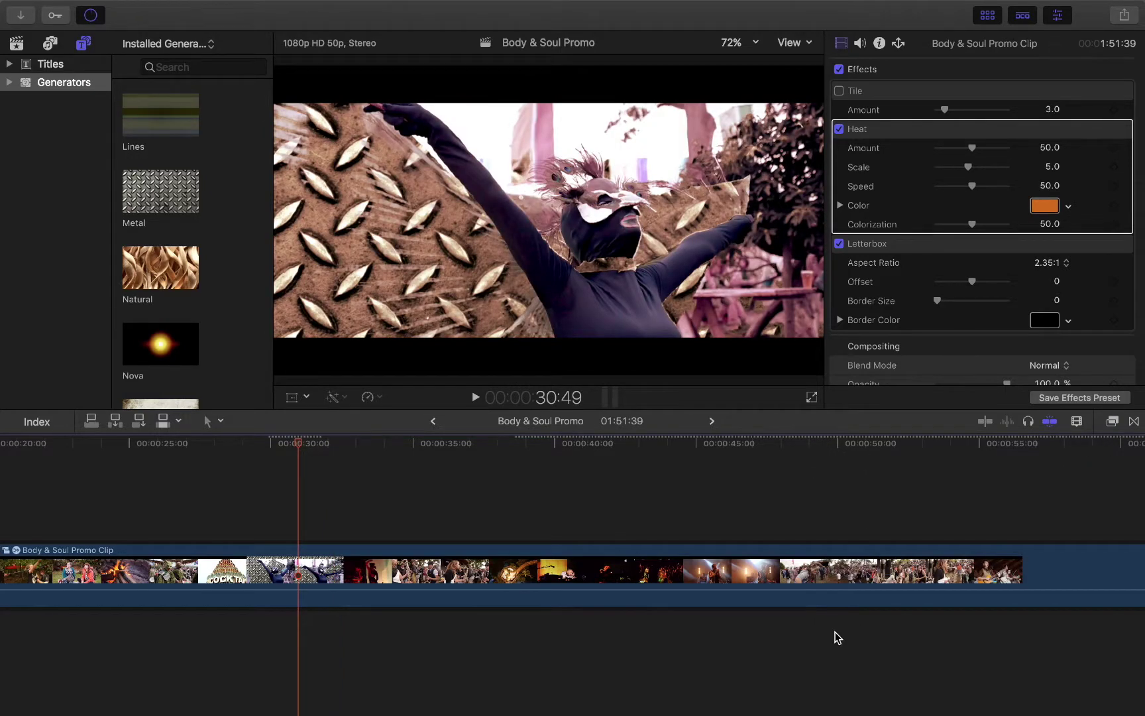
key("shift+z")
left_click(390, 565)
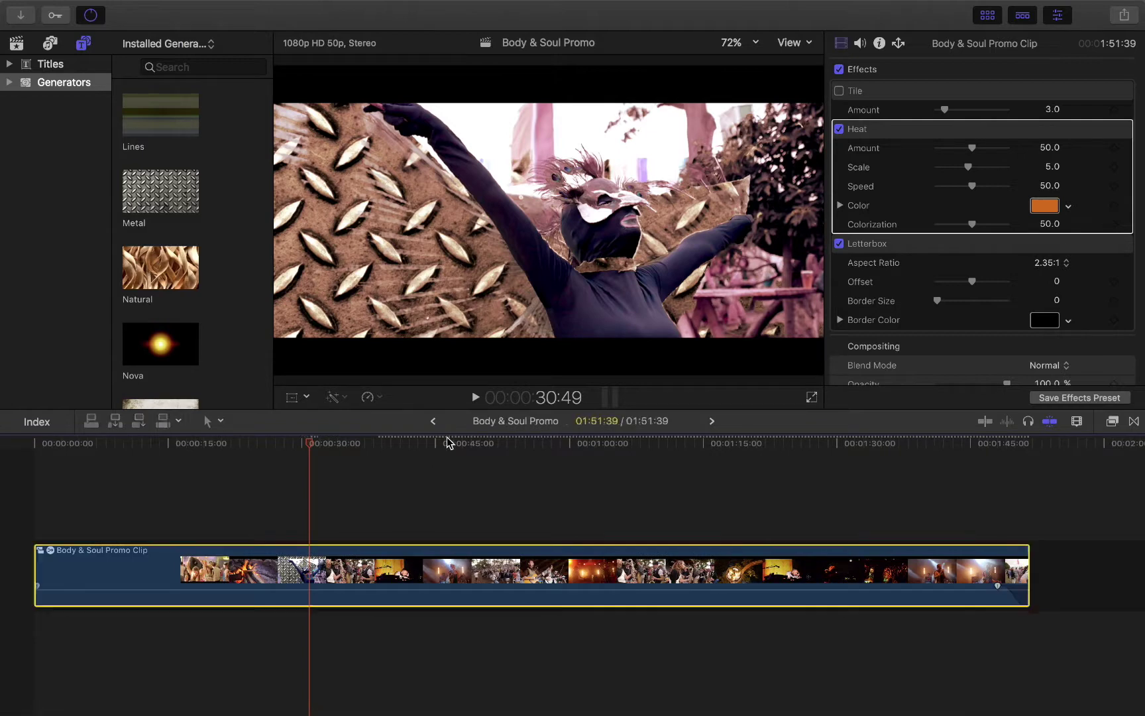
left_click(447, 441)
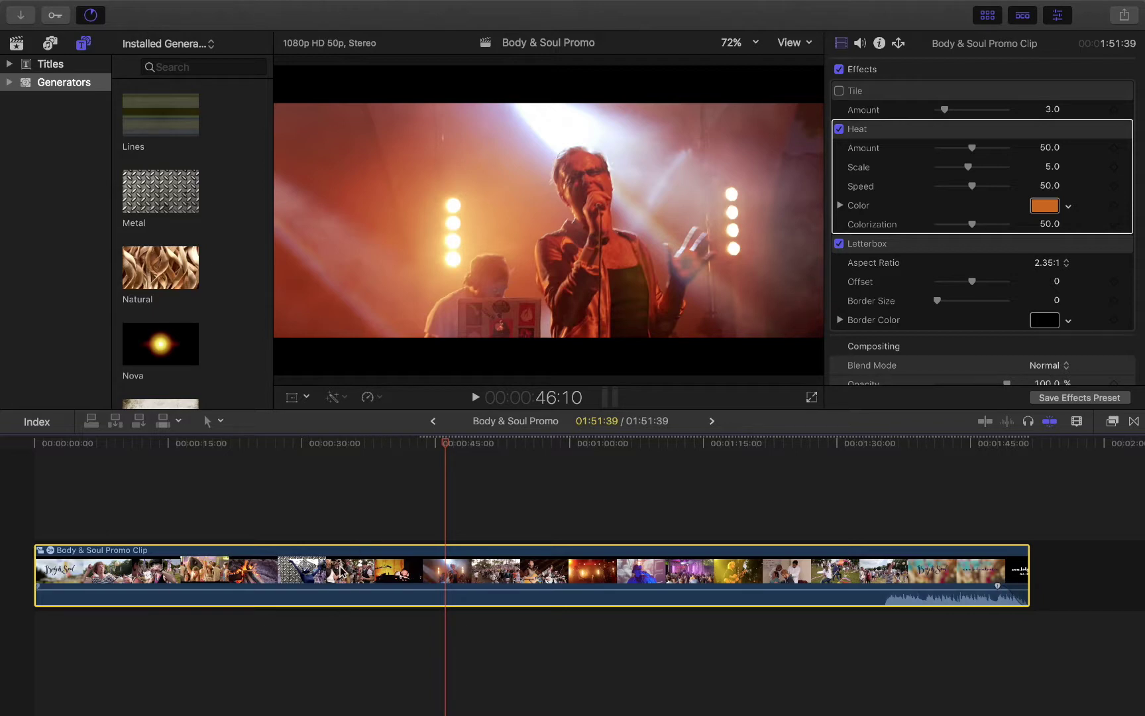
left_click(269, 473)
left_click(240, 446)
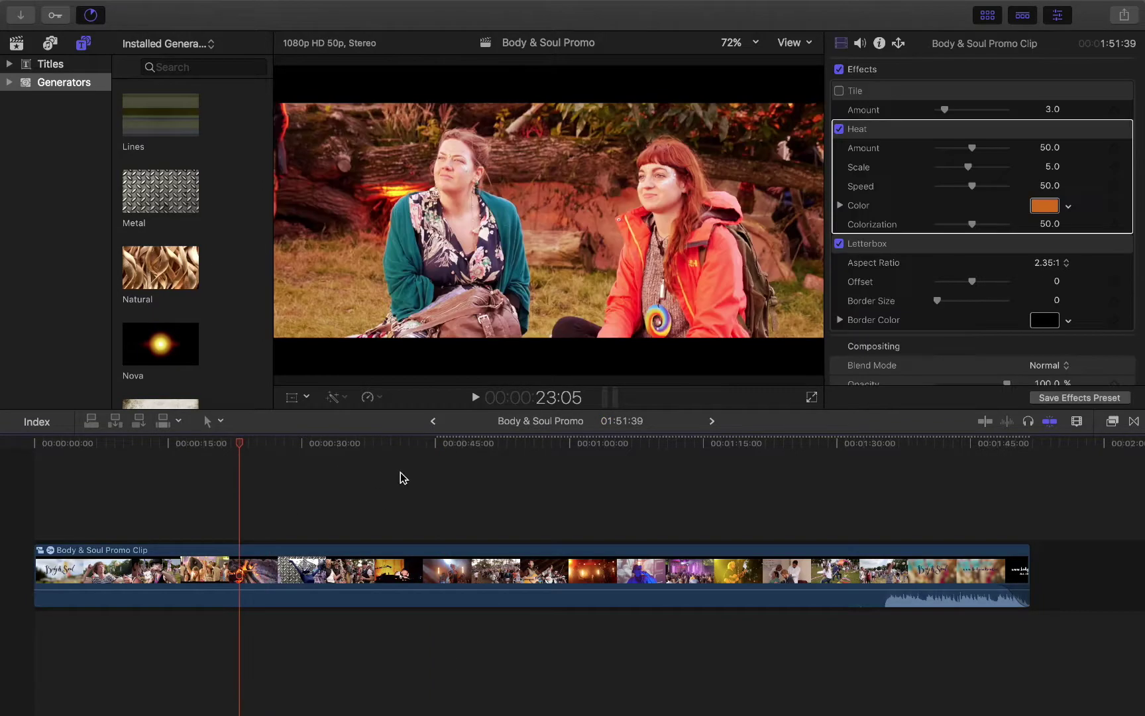
left_click(437, 445)
left_click(483, 450)
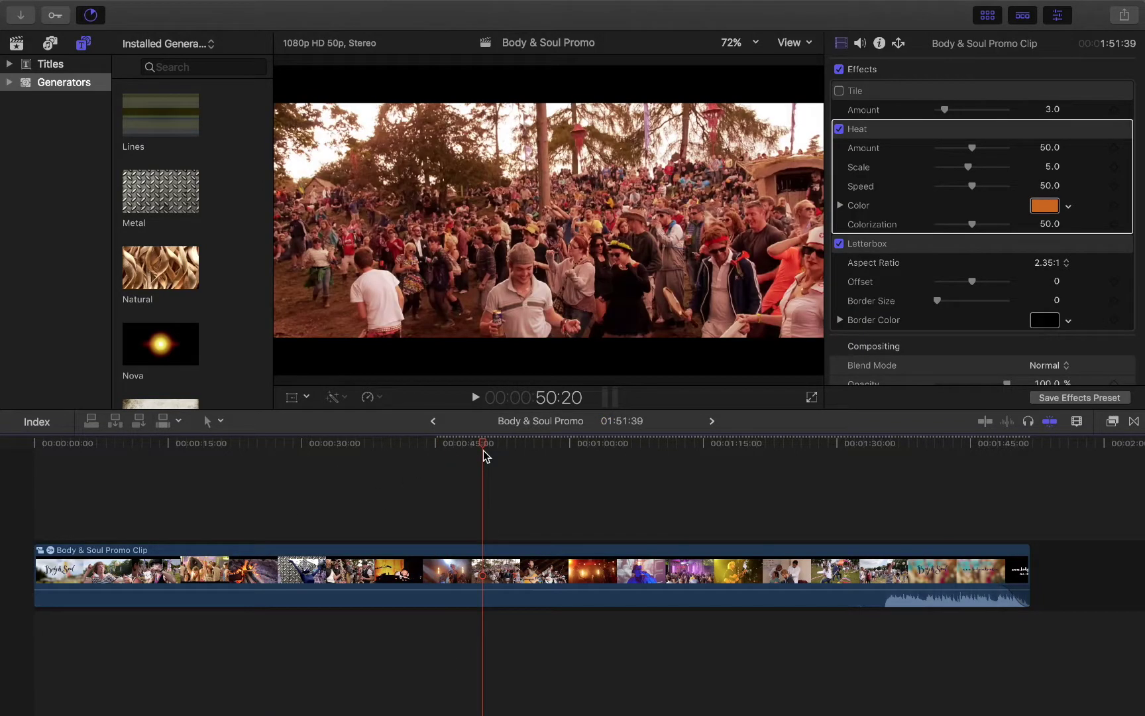
left_click(556, 444)
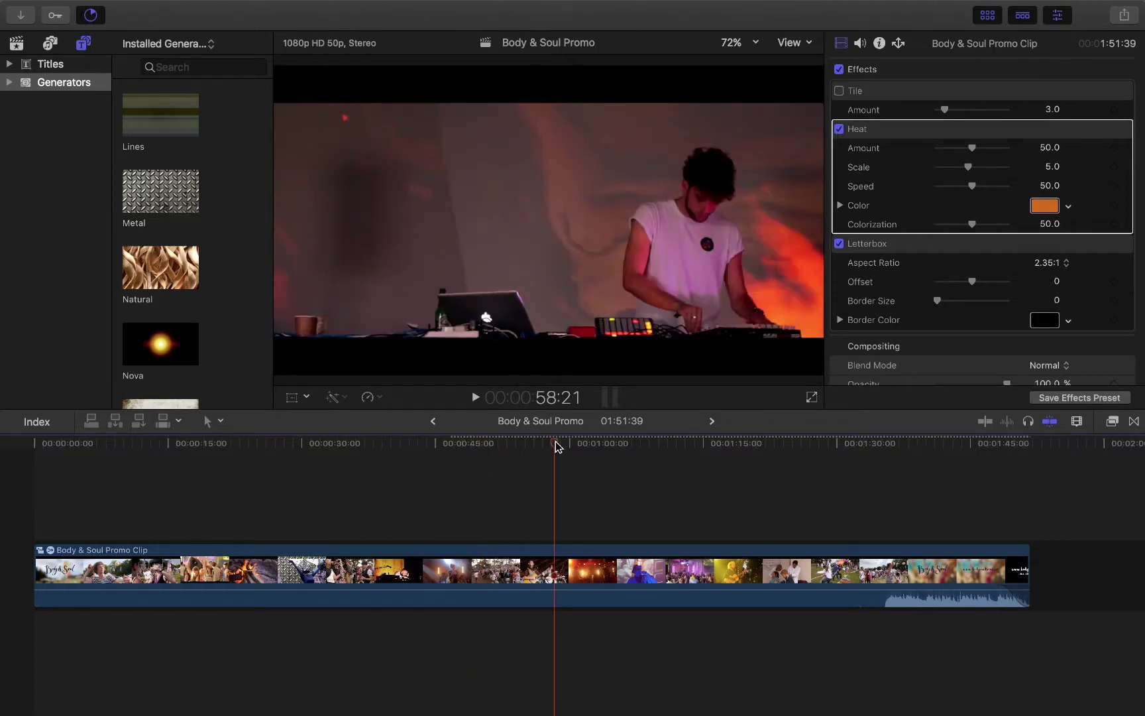
left_click(390, 555)
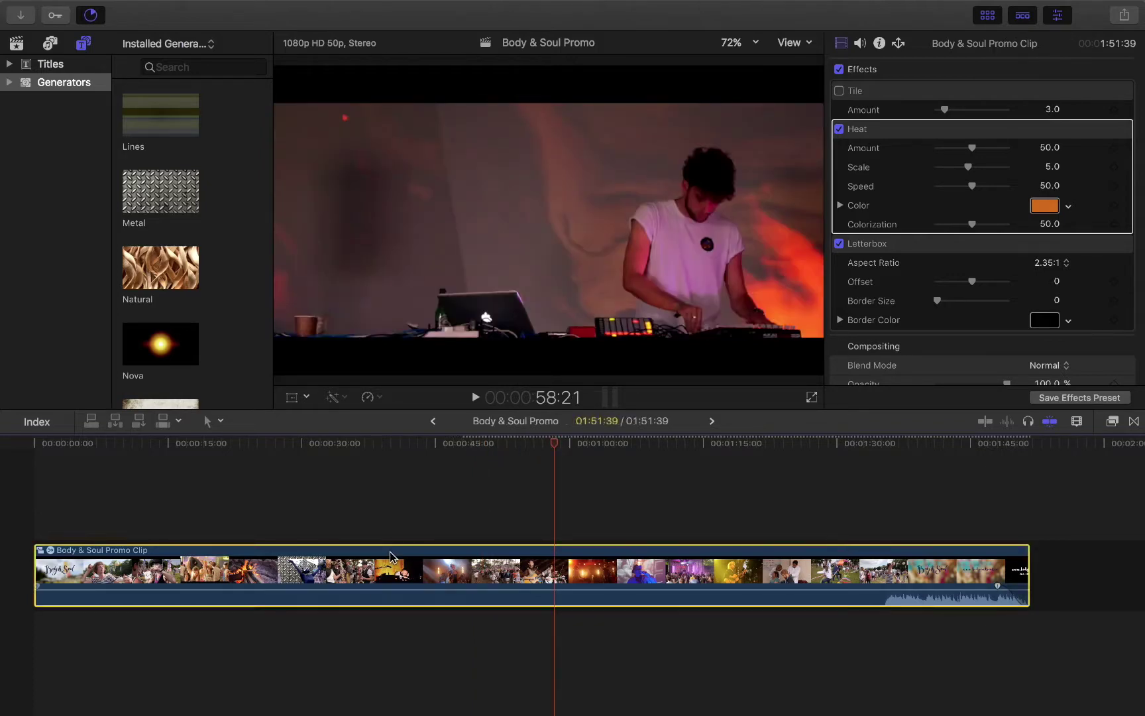